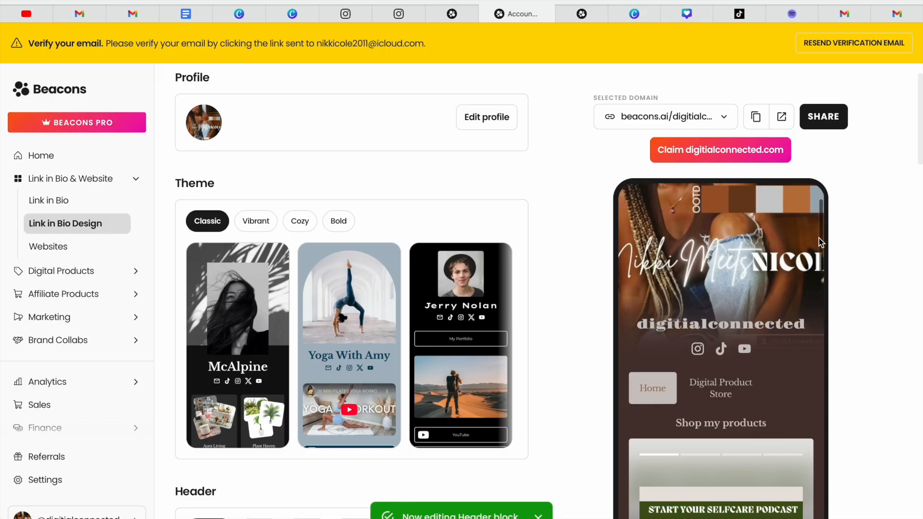
{"action": "left_click_drag", "start_coordinate": [820, 237], "coordinate": [812, 452]}
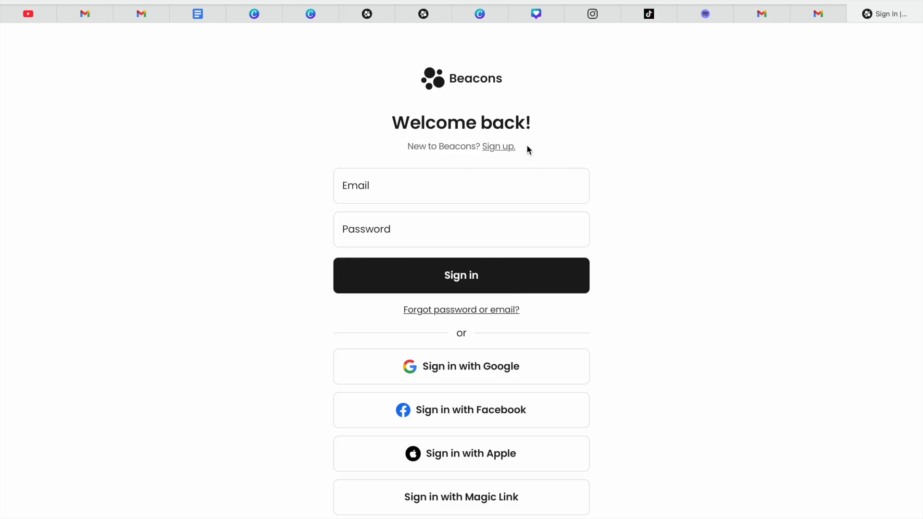
Start a new Beacons sign-up and claim the link-in-bio username connectedonline.
{"action": "left_click", "coordinate": [498, 147]}
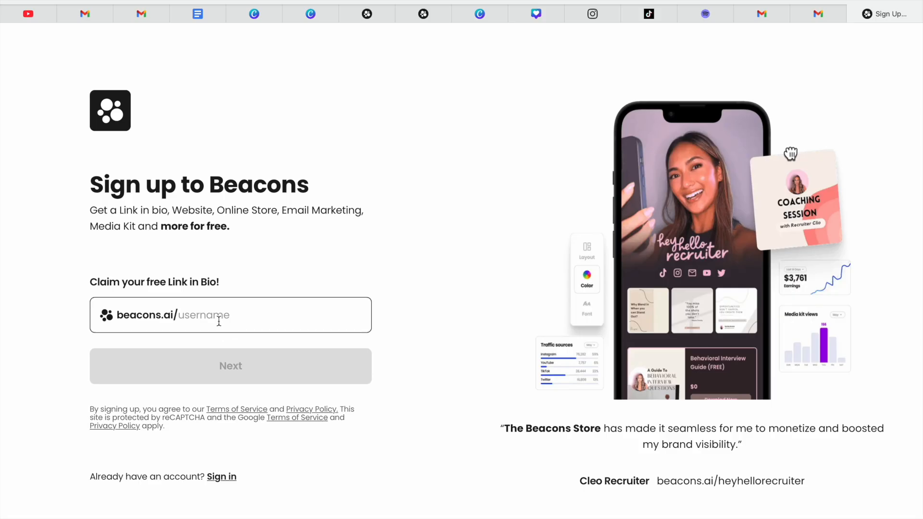
{"action": "left_click", "coordinate": [201, 315]}
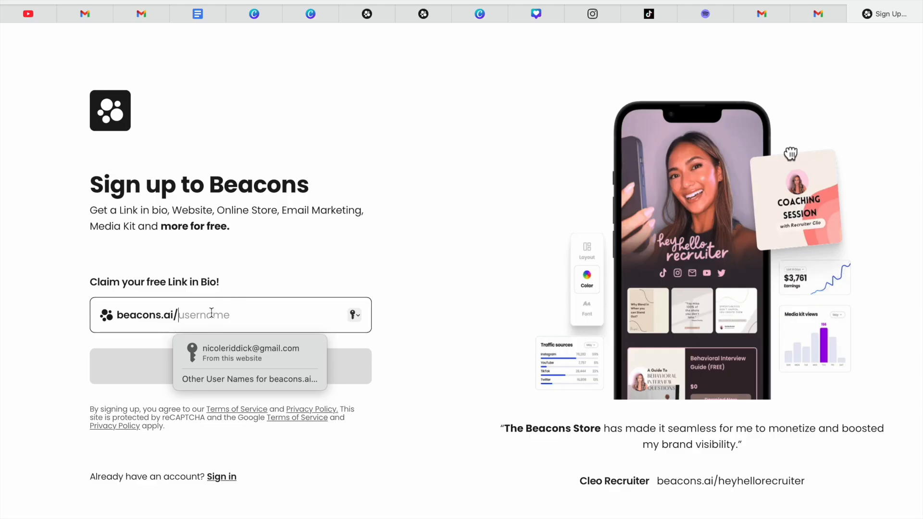
{"action": "type", "text": "con"}
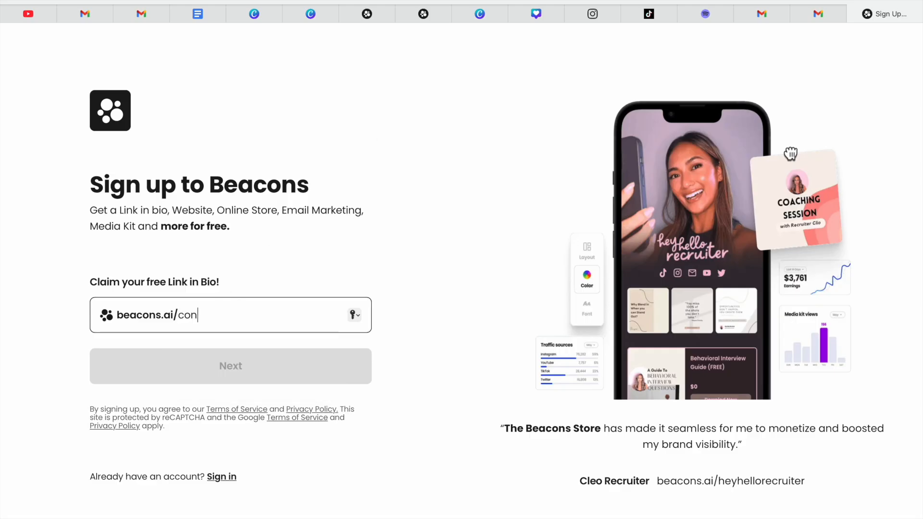
{"action": "type", "text": "nected online"}
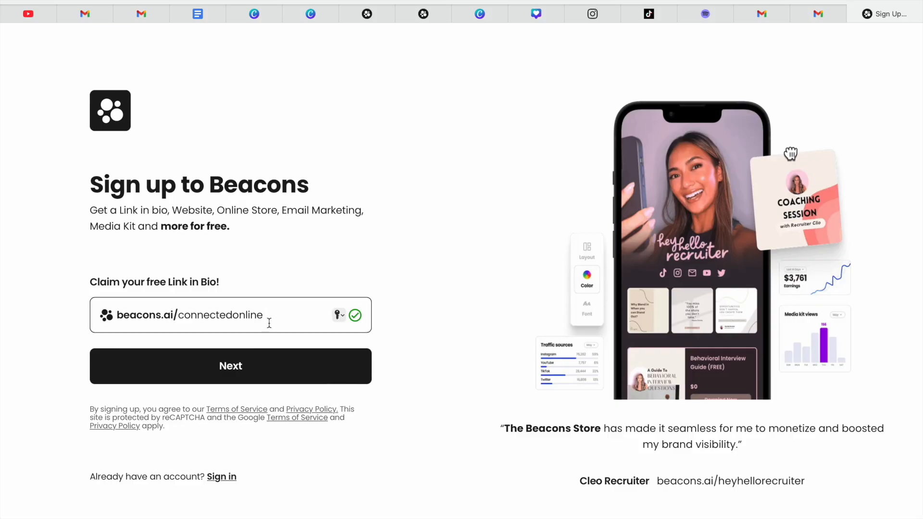
{"action": "left_click", "coordinate": [217, 374]}
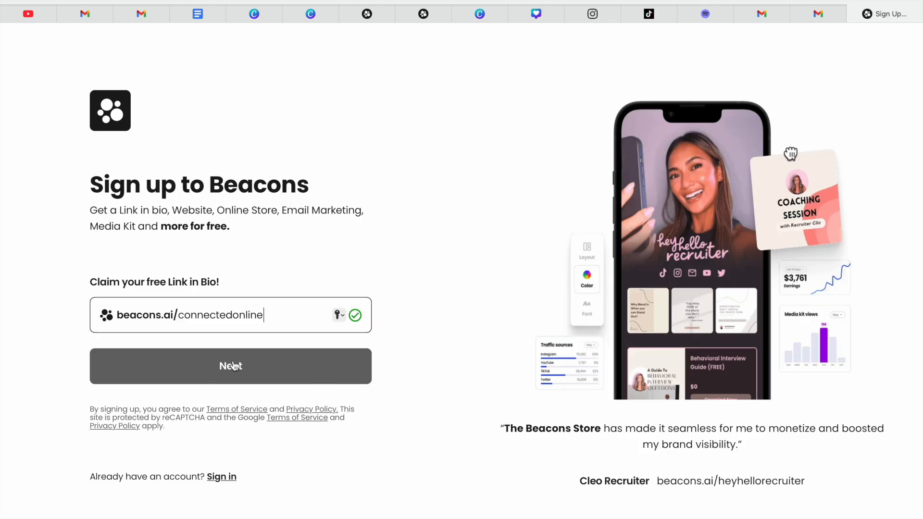
{"action": "left_click", "coordinate": [218, 369]}
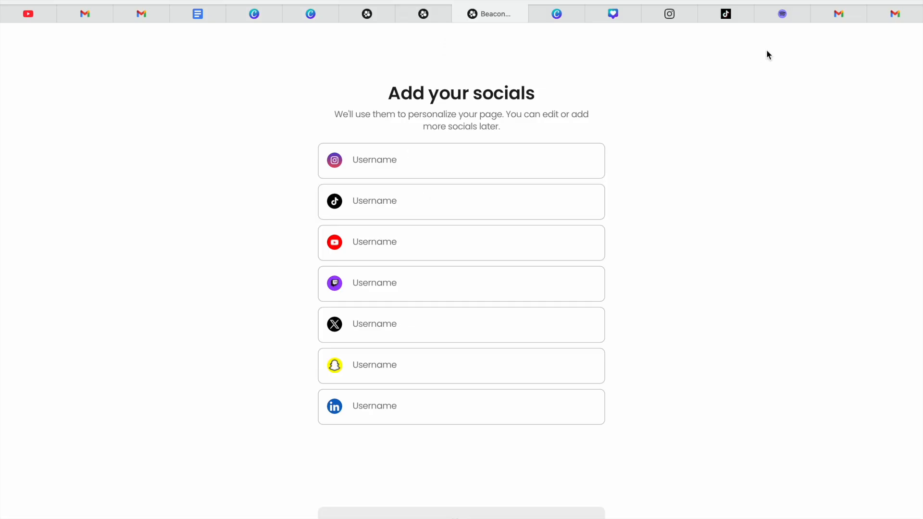
Open Instagram in a new browser tab and place that tab next to the existing Instagram one.
{"action": "key", "text": "super+t"}
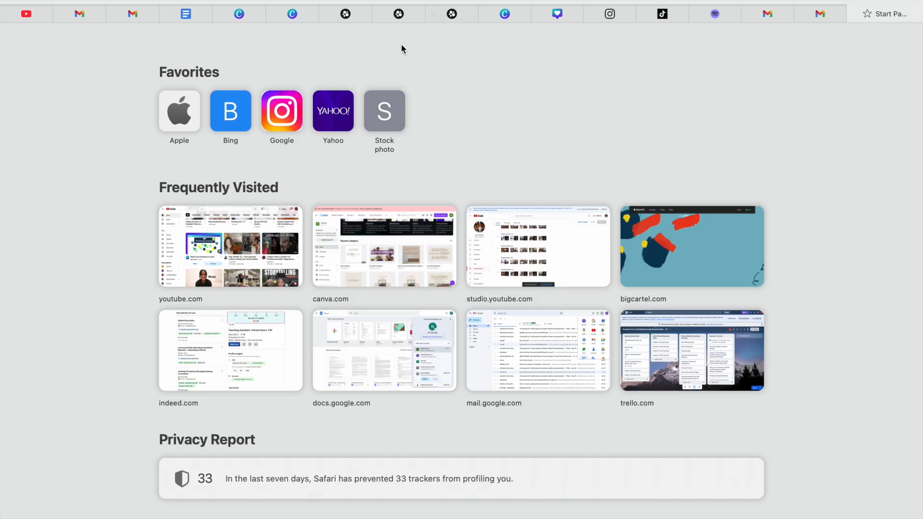
{"action": "type", "text": "inst"}
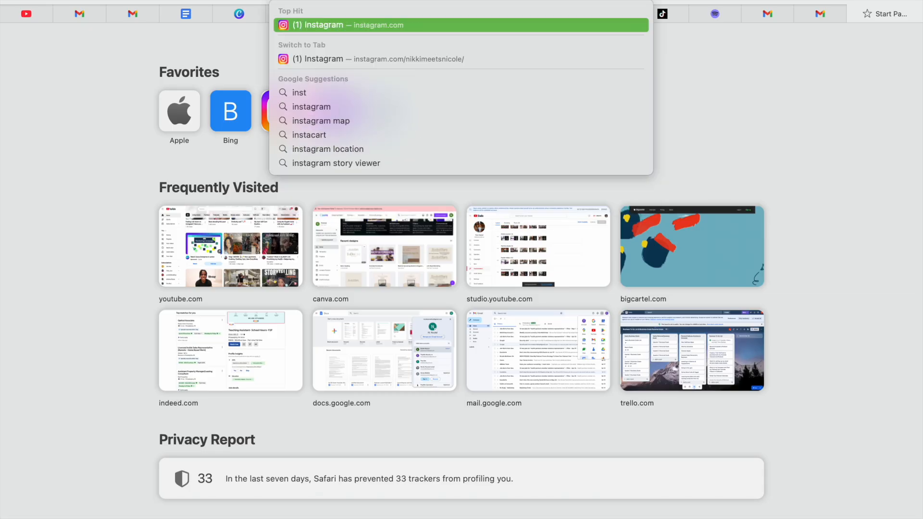
{"action": "key", "text": "Return"}
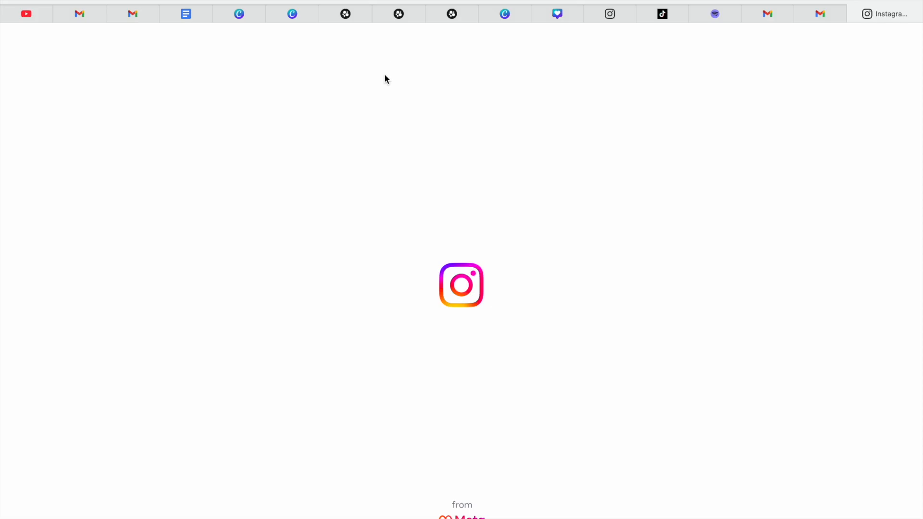
{"action": "left_click_drag", "start_coordinate": [888, 17], "coordinate": [351, 15]}
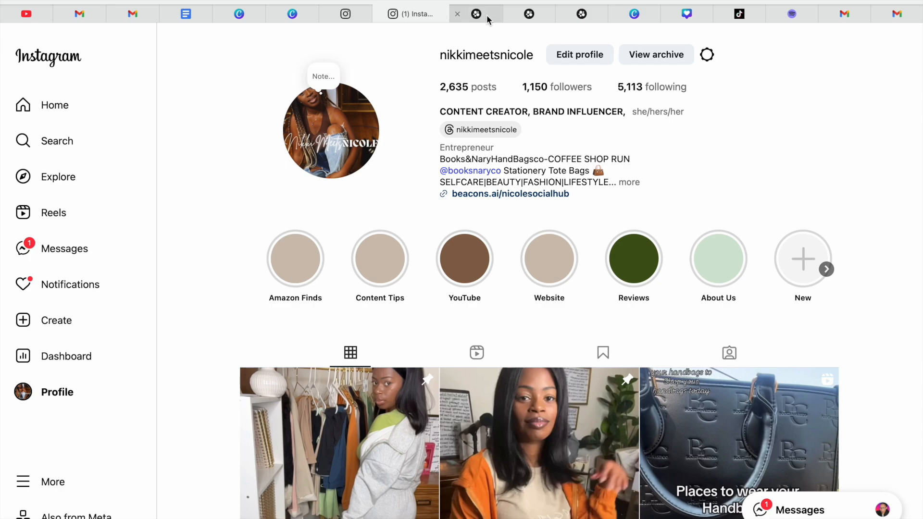
Return to the Beacons socials form and paste the creator's Instagram username into its Instagram entry.
{"action": "left_click", "coordinate": [487, 15]}
{"action": "left_click", "coordinate": [529, 15]}
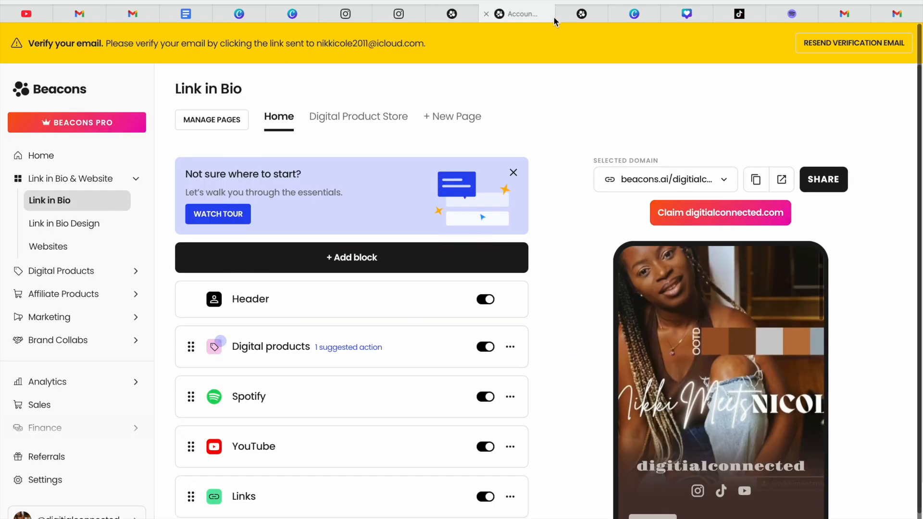
{"action": "left_click", "coordinate": [587, 17]}
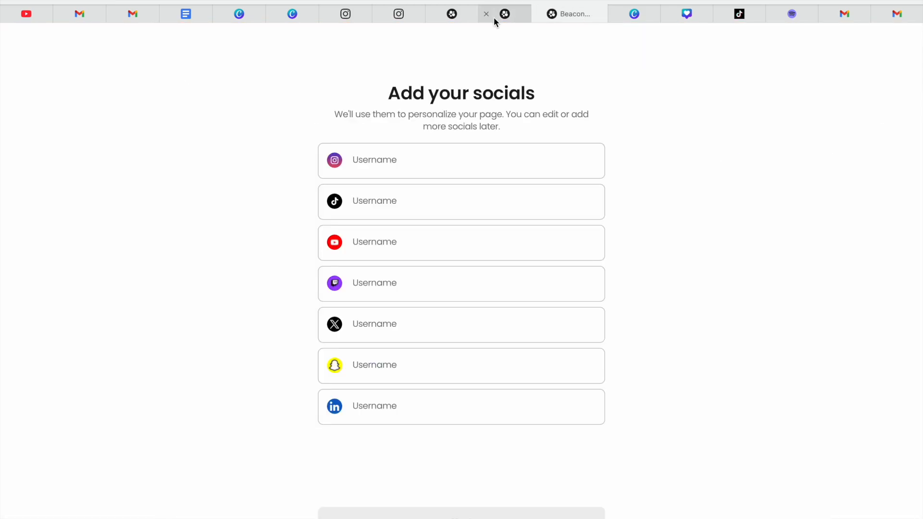
{"action": "left_click", "coordinate": [343, 165]}
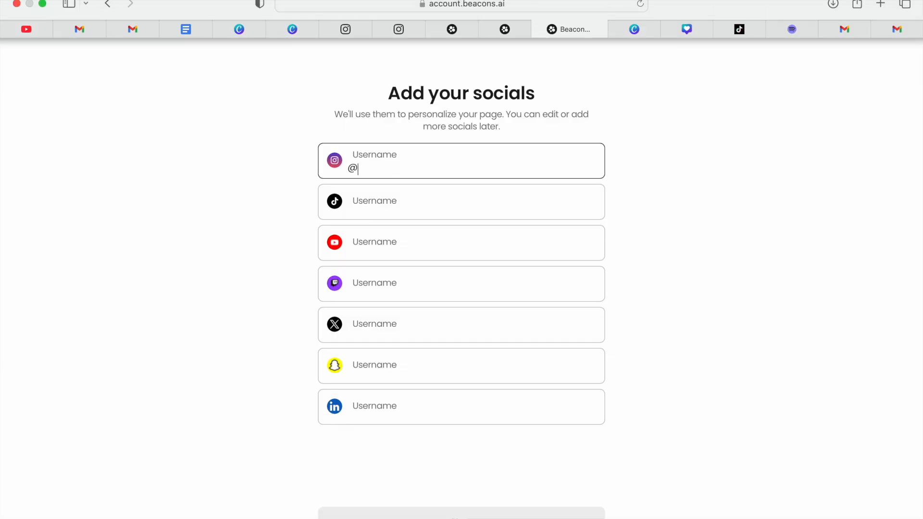
{"action": "left_click", "coordinate": [96, 1]}
{"action": "left_click", "coordinate": [93, 59]}
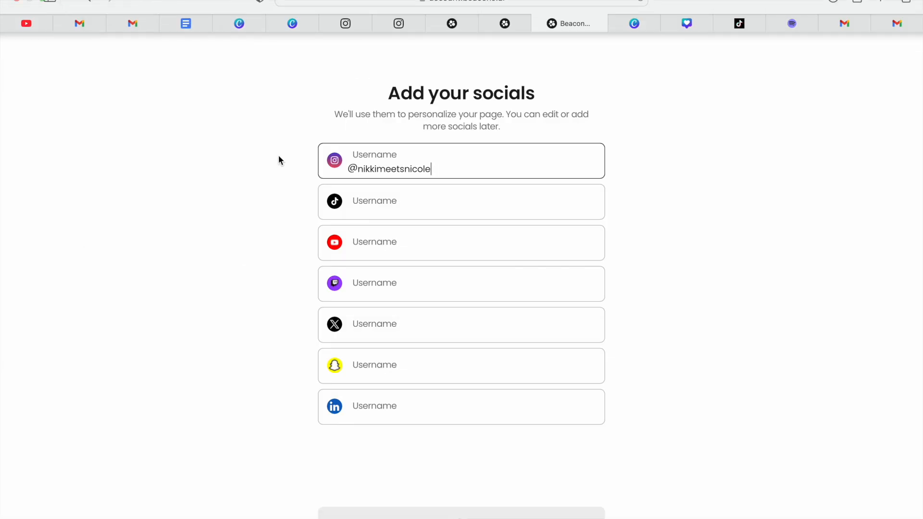
Start the TikTok entry, switch to TikTok, reload the creator's profile and copy its web address.
{"action": "left_click", "coordinate": [365, 209]}
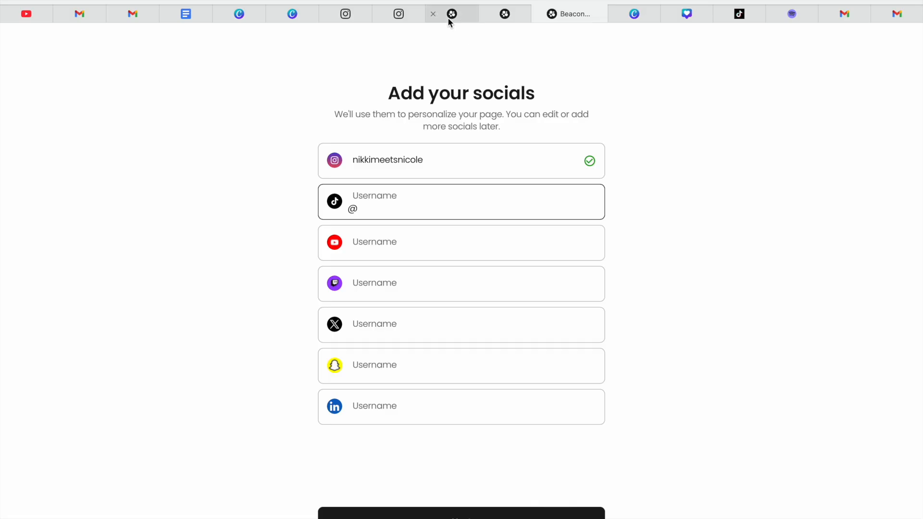
{"action": "left_click", "coordinate": [754, 14]}
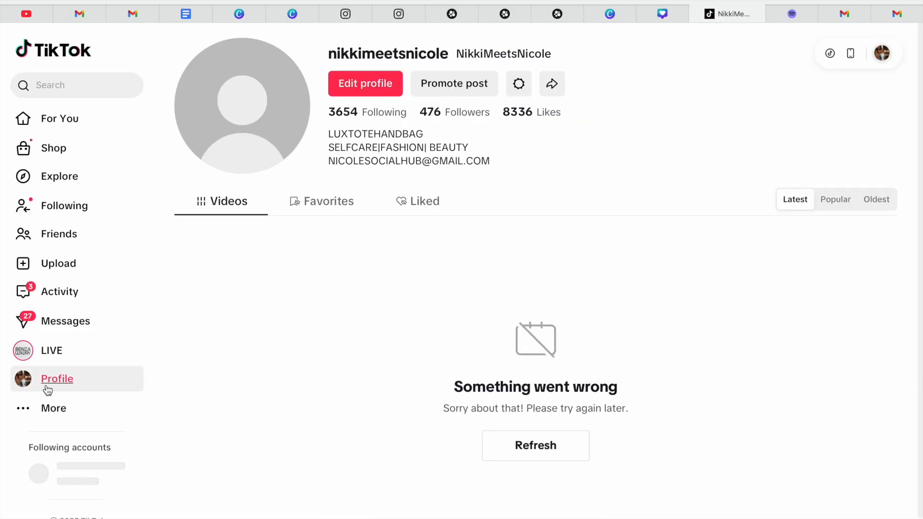
{"action": "key", "text": "ctrl+r"}
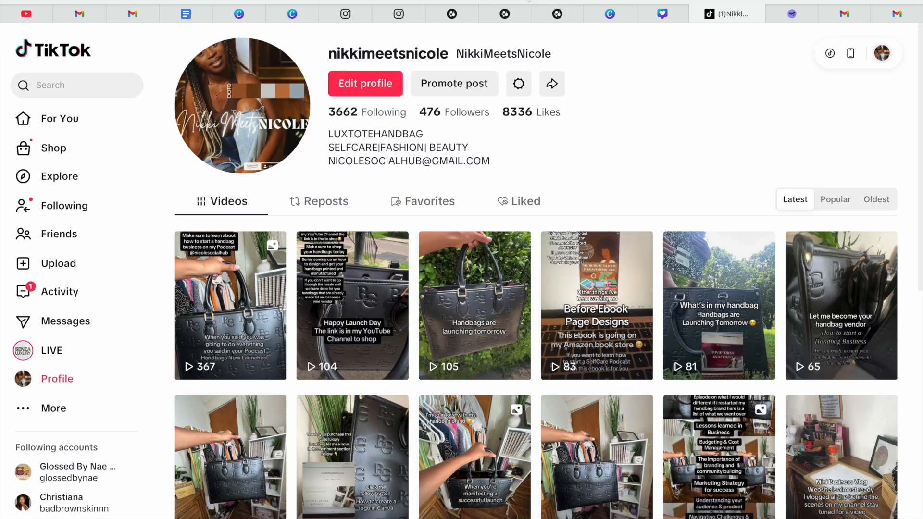
{"action": "left_click", "coordinate": [528, 0]}
{"action": "left_click", "coordinate": [101, 0]}
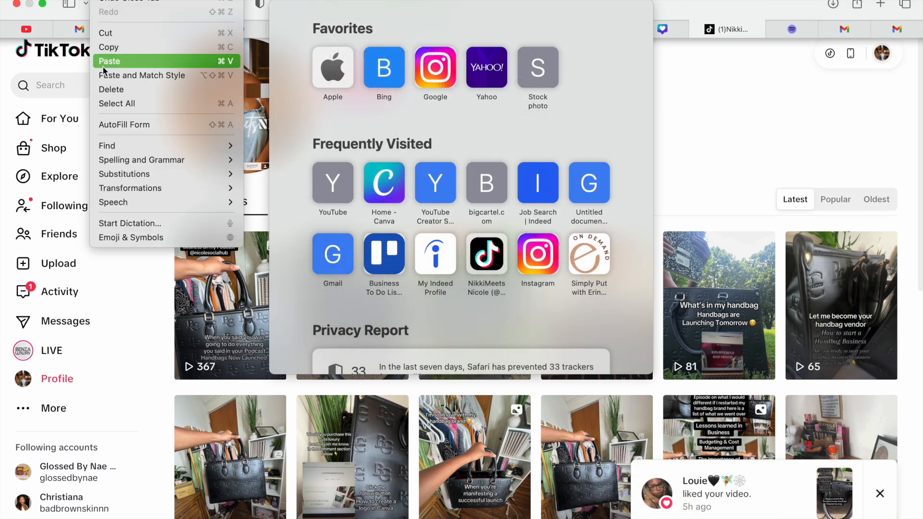
{"action": "left_click", "coordinate": [109, 47]}
{"action": "key", "text": "Escape"}
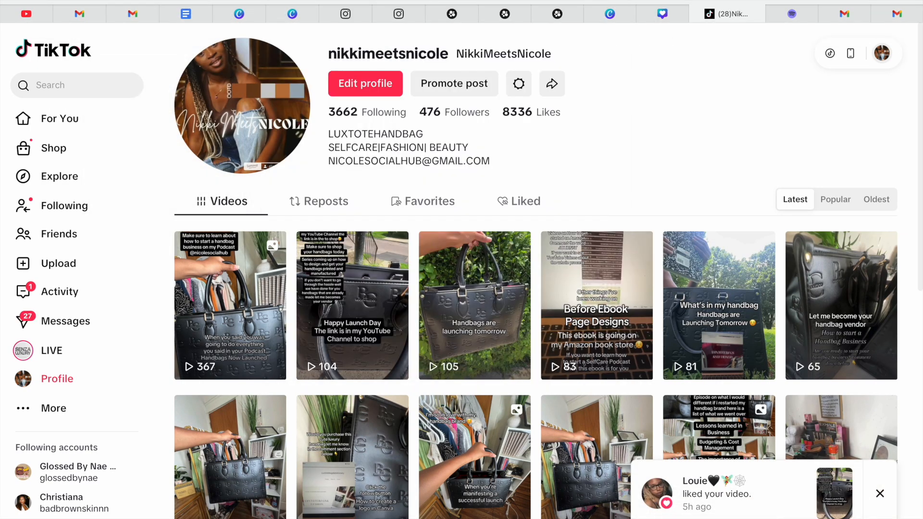
Switch back to the Beacons socials form and paste the copied TikTok profile address into its TikTok entry.
{"action": "left_click", "coordinate": [569, 15]}
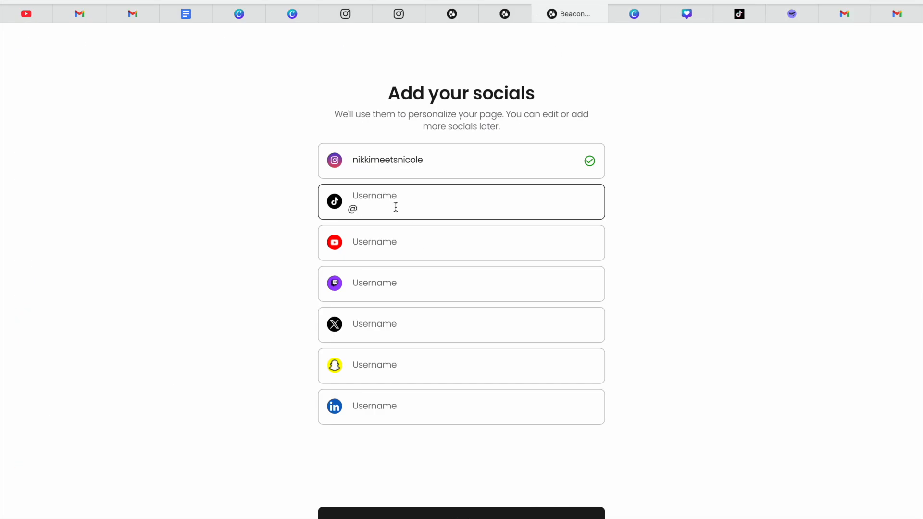
{"action": "left_click", "coordinate": [101, 0]}
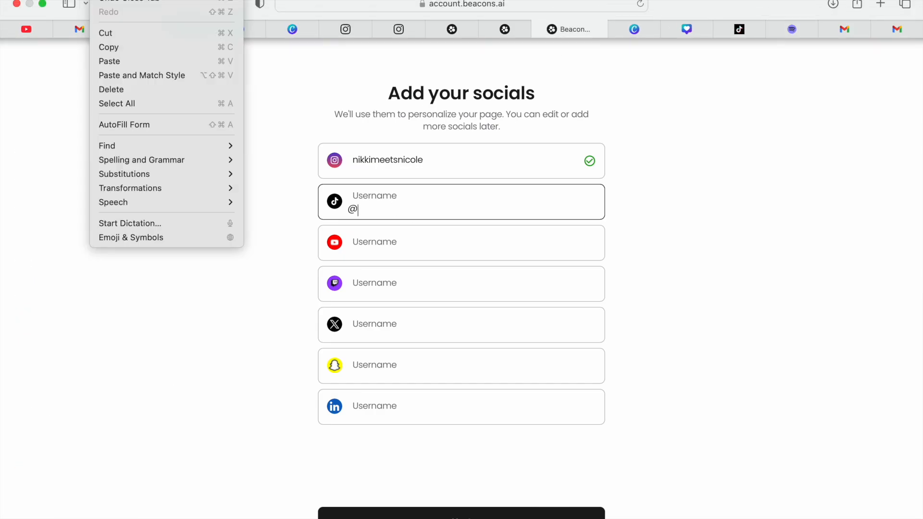
{"action": "left_click", "coordinate": [105, 62]}
Start the YouTube entry, switch to YouTube, open the creator's own channel page and copy its web address.
{"action": "left_click", "coordinate": [424, 236]}
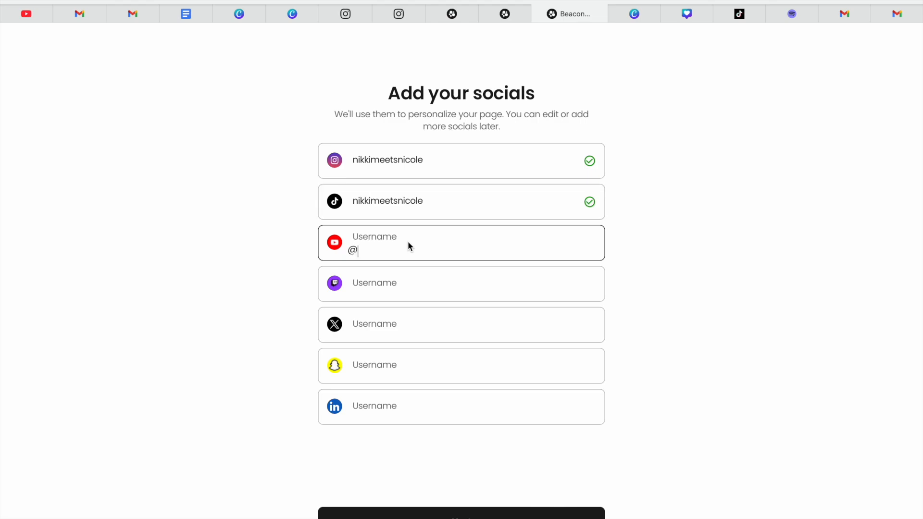
{"action": "left_click", "coordinate": [24, 18]}
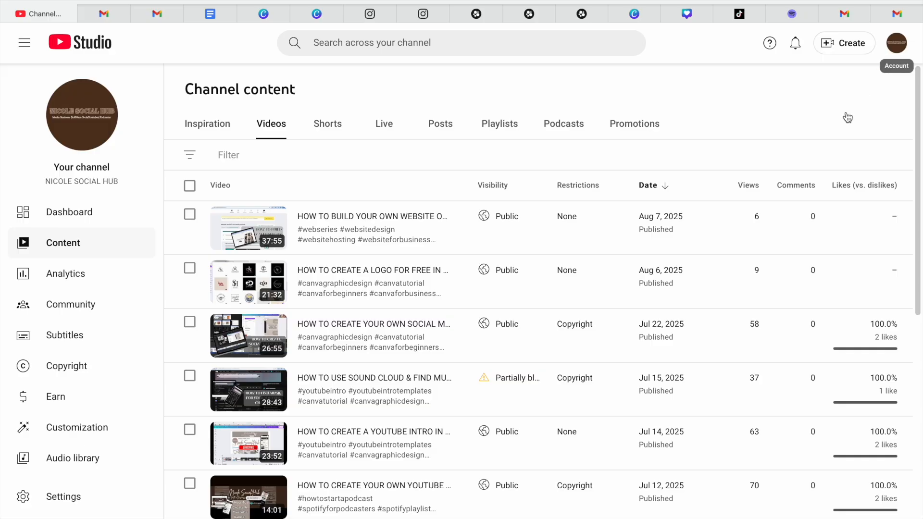
{"action": "left_click", "coordinate": [897, 43]}
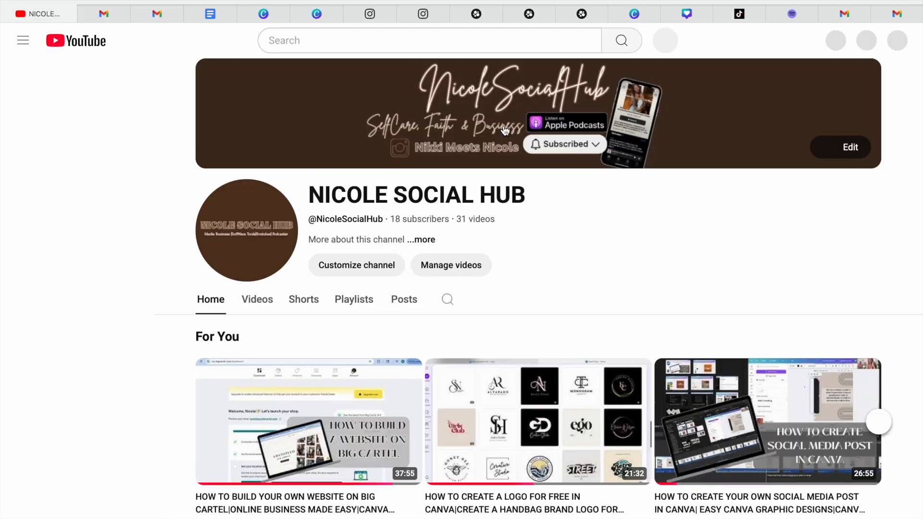
{"action": "left_click", "coordinate": [451, 0]}
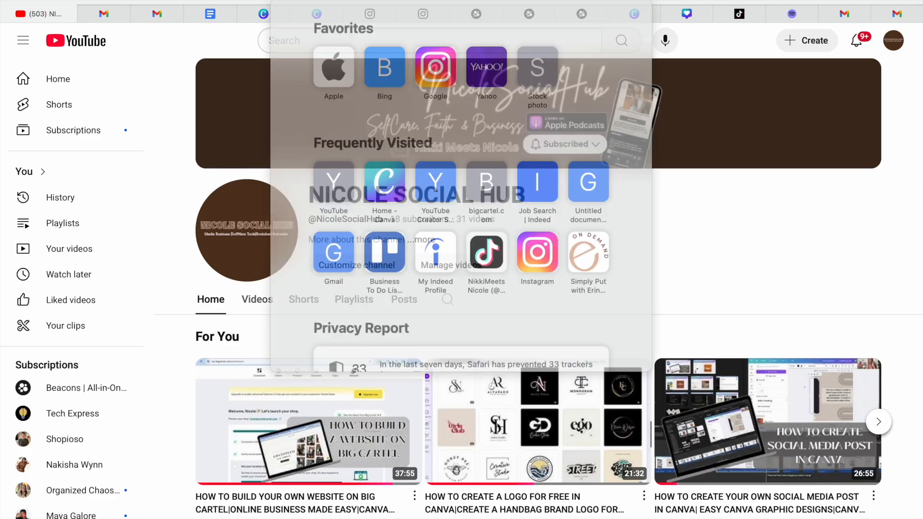
{"action": "left_click", "coordinate": [101, 0]}
{"action": "left_click", "coordinate": [100, 50]}
{"action": "left_click", "coordinate": [720, 1]}
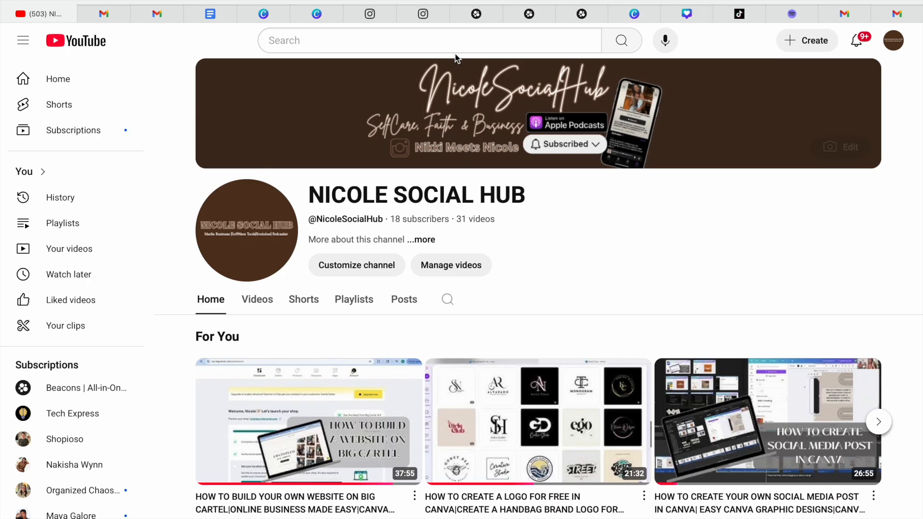
Paste the copied channel address into the YouTube entry of the Beacons socials form and submit the accounts.
{"action": "left_click", "coordinate": [587, 15]}
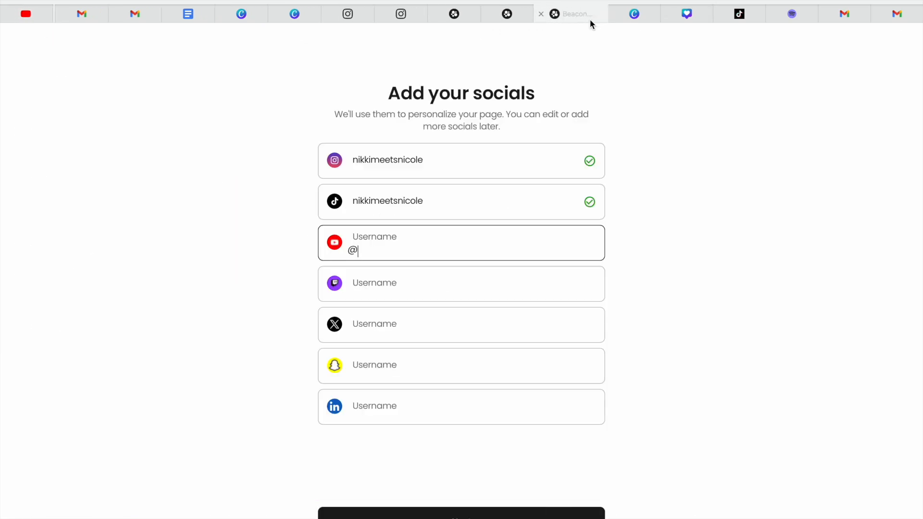
{"action": "left_click", "coordinate": [101, 1]}
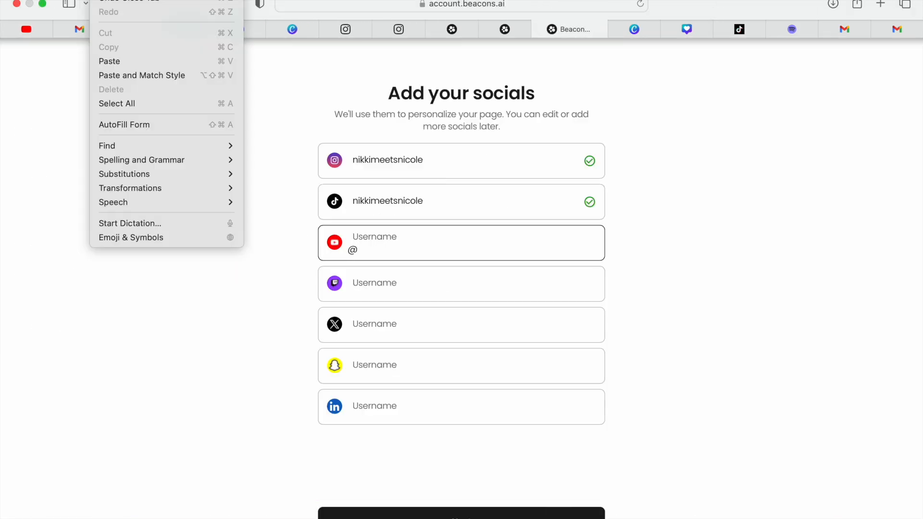
{"action": "left_click", "coordinate": [103, 57]}
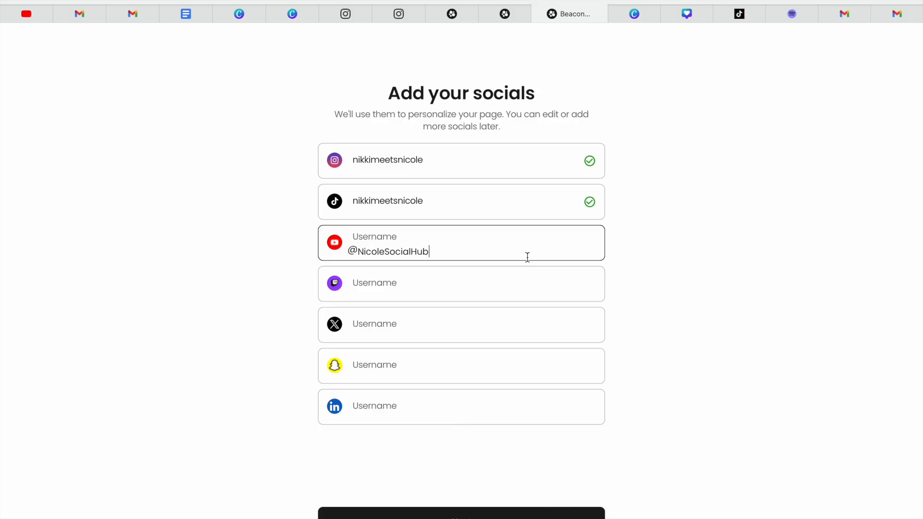
{"action": "left_click", "coordinate": [674, 297]}
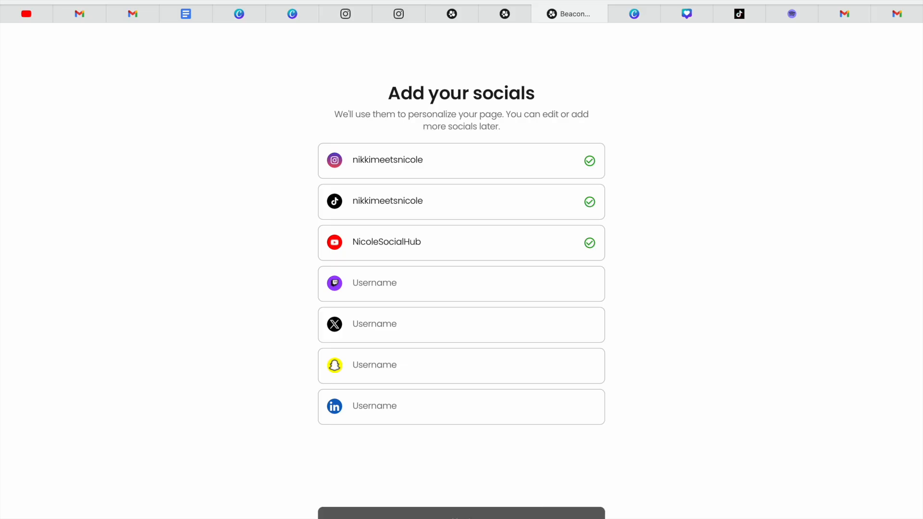
{"action": "left_click", "coordinate": [465, 514]}
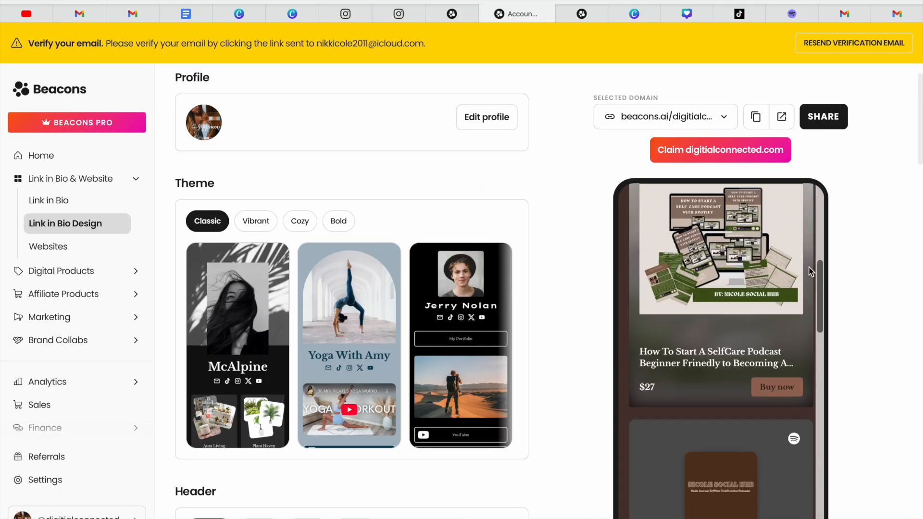
Review the generated profile with its photo, linked socials and content topics, and accept it to proceed to template selection.
{"action": "left_click", "coordinate": [583, 12]}
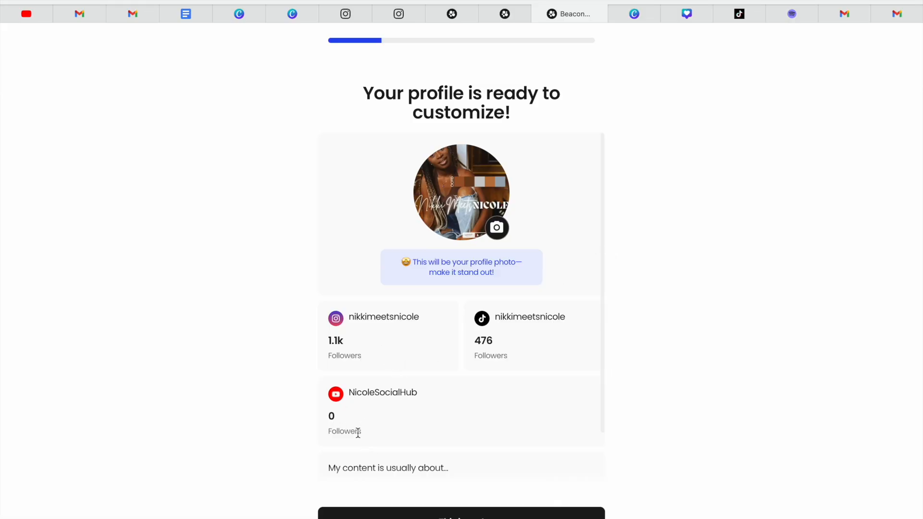
{"action": "double_click", "coordinate": [331, 416]}
{"action": "left_click", "coordinate": [368, 416]}
{"action": "left_click_drag", "start_coordinate": [604, 347], "coordinate": [581, 357]}
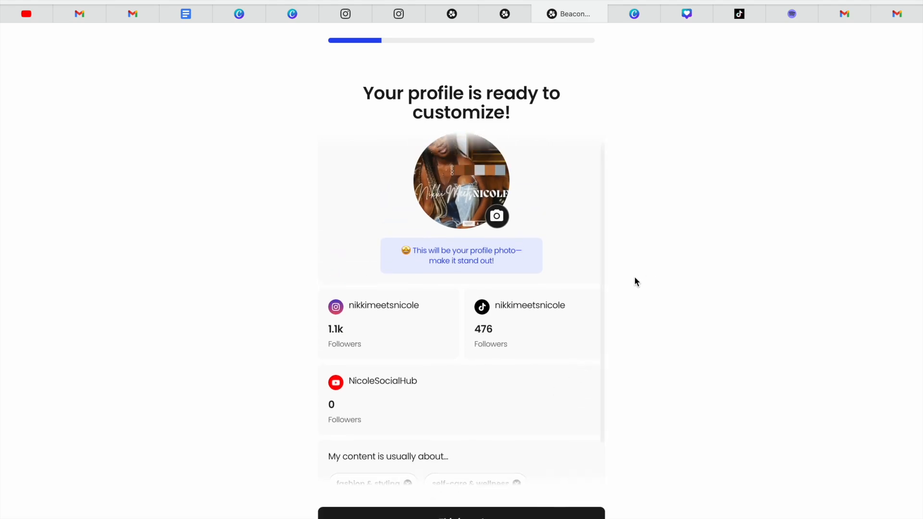
{"action": "mouse_move", "coordinate": [602, 291]}
{"action": "left_mouse_down"}
{"action": "mouse_move", "coordinate": [602, 333]}
{"action": "mouse_move", "coordinate": [596, 286]}
{"action": "left_mouse_up"}
{"action": "left_click", "coordinate": [462, 513]}
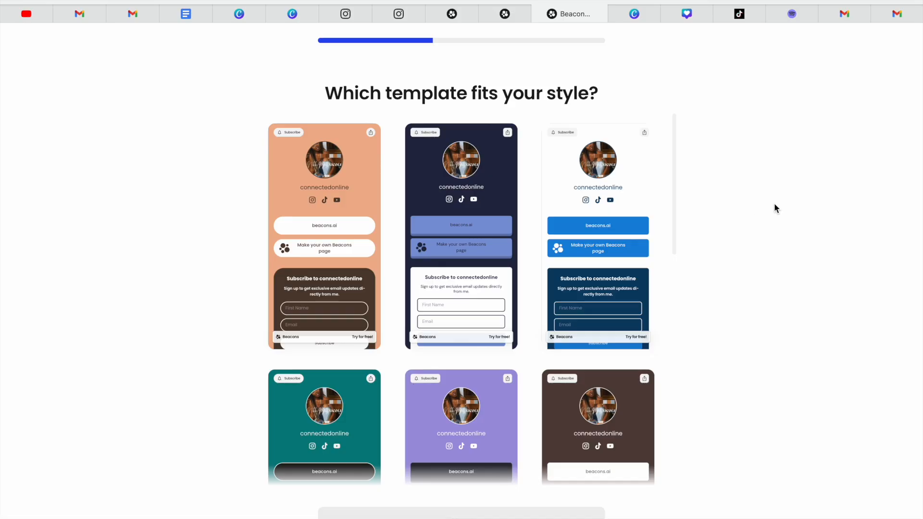
Choose the dark charcoal template with white link buttons and the grey subscribe form, and continue with it.
{"action": "left_click_drag", "start_coordinate": [673, 190], "coordinate": [672, 328]}
{"action": "scroll", "coordinate": [672, 332], "scroll_direction": "down", "scroll_amount": 3}
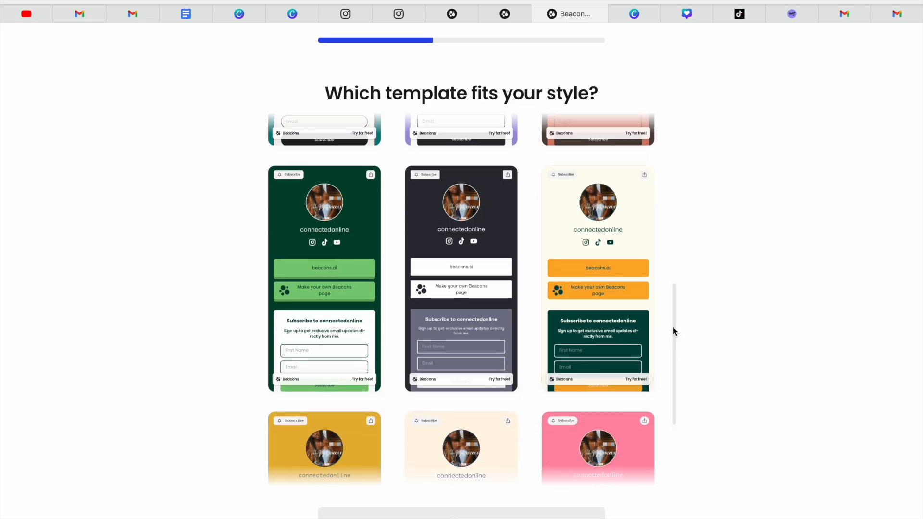
{"action": "mouse_move", "coordinate": [673, 342]}
{"action": "left_mouse_down"}
{"action": "mouse_move", "coordinate": [669, 403]}
{"action": "mouse_move", "coordinate": [657, 311]}
{"action": "mouse_move", "coordinate": [667, 181]}
{"action": "mouse_move", "coordinate": [653, 340]}
{"action": "mouse_move", "coordinate": [659, 402]}
{"action": "mouse_move", "coordinate": [672, 340]}
{"action": "left_mouse_up"}
{"action": "left_click", "coordinate": [439, 251]}
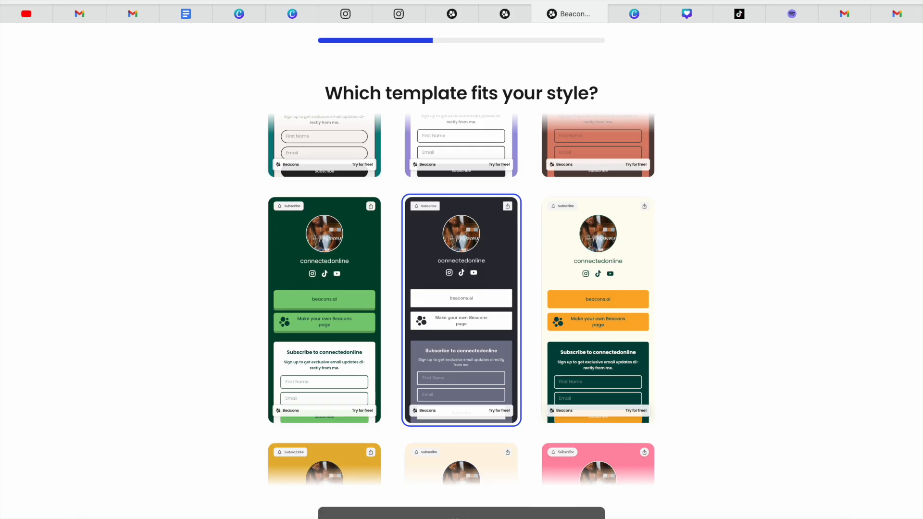
{"action": "left_click", "coordinate": [462, 513]}
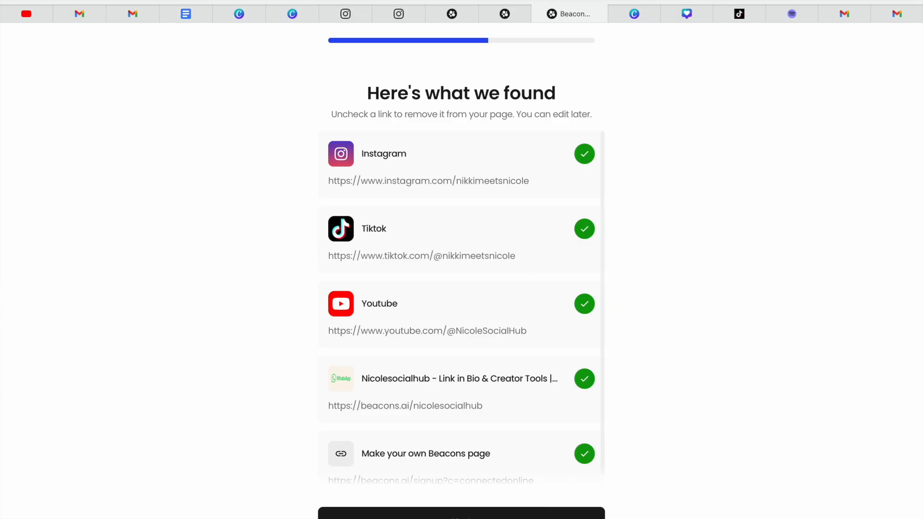
Keep all the suggested links on the page, look over the preview of the live link in bio, and continue.
{"action": "scroll", "coordinate": [602, 467], "scroll_direction": "down", "scroll_amount": 1}
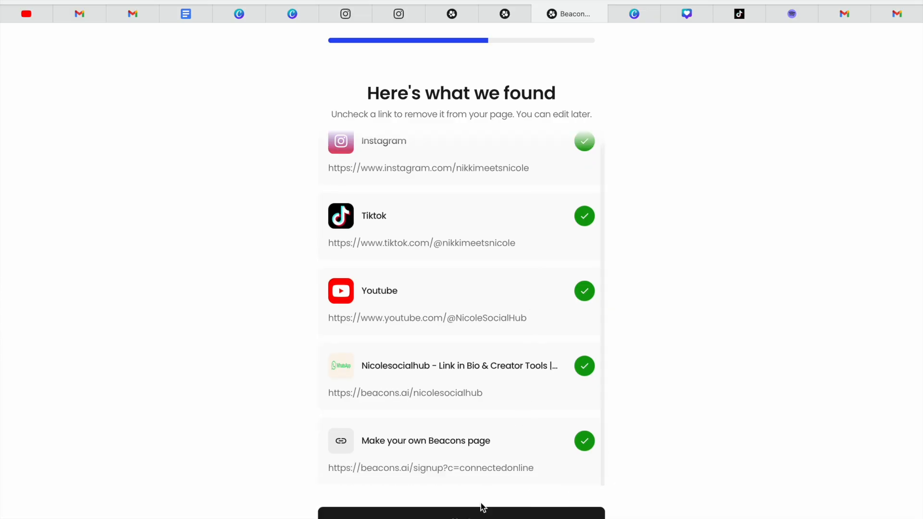
{"action": "left_click", "coordinate": [438, 517]}
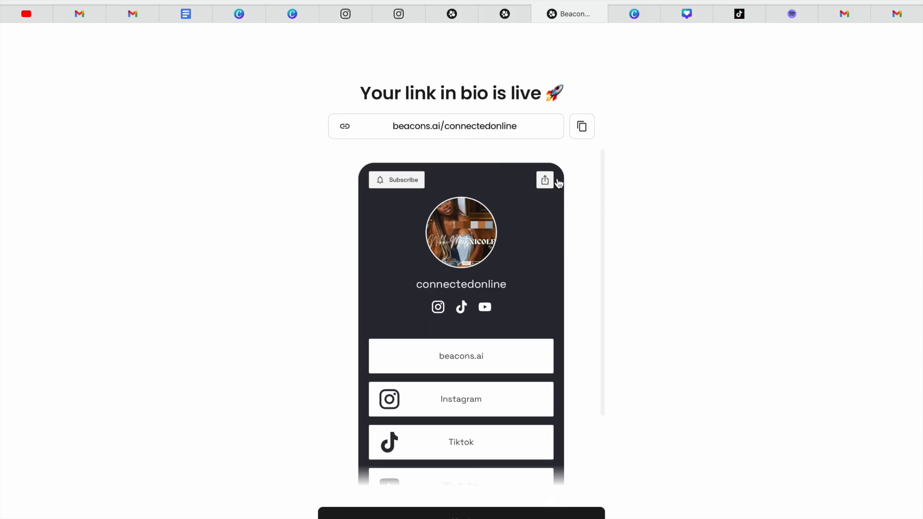
{"action": "mouse_move", "coordinate": [601, 207]}
{"action": "left_mouse_down"}
{"action": "mouse_move", "coordinate": [597, 285]}
{"action": "mouse_move", "coordinate": [599, 197]}
{"action": "left_mouse_up"}
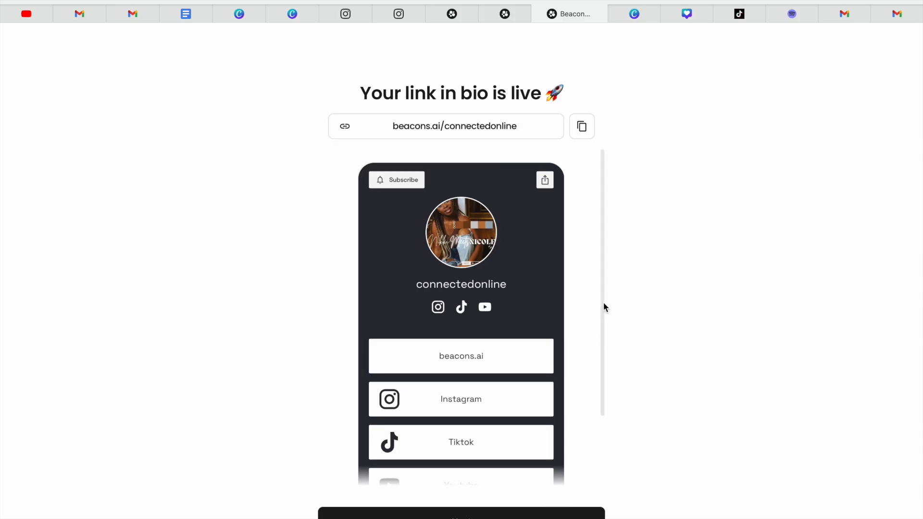
{"action": "left_click_drag", "start_coordinate": [604, 305], "coordinate": [596, 371]}
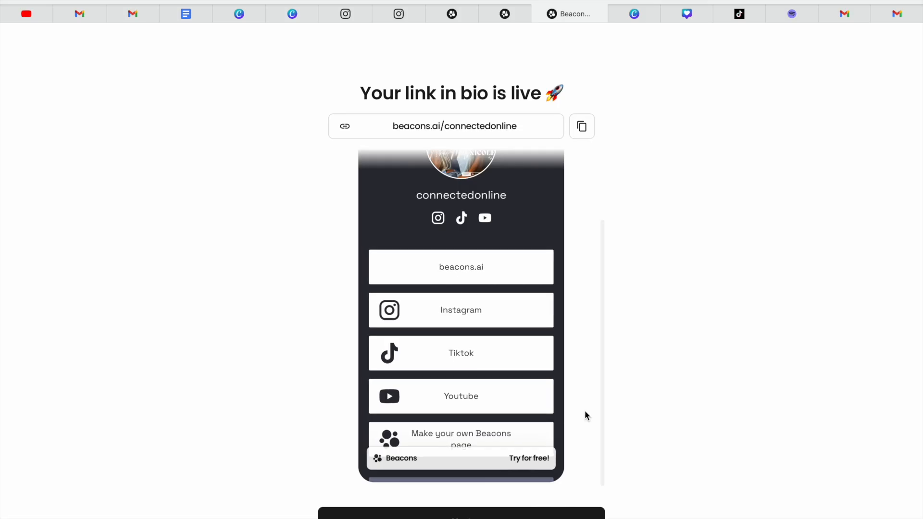
{"action": "scroll", "coordinate": [599, 391], "scroll_direction": "up", "scroll_amount": 3}
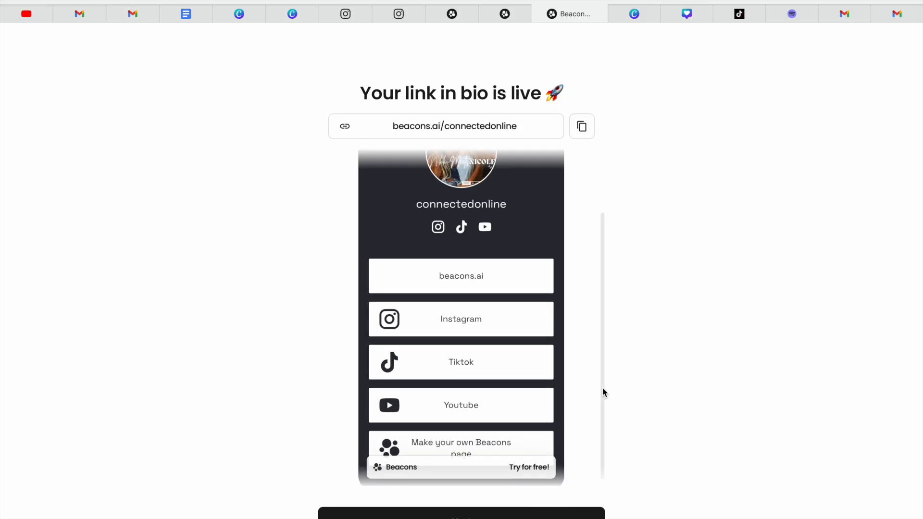
{"action": "left_click", "coordinate": [456, 514]}
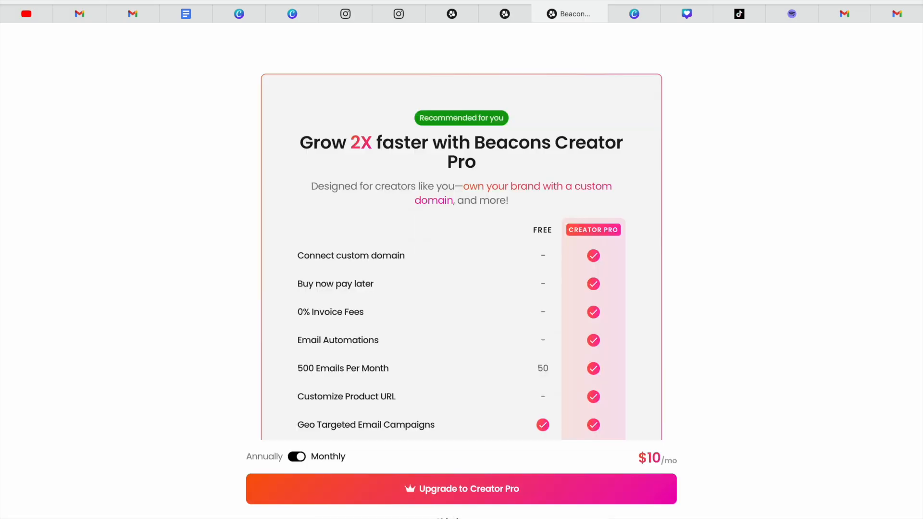
Skip both the Creator Pro upgrade and the custom domain offer to reach the Link in Bio editor.
{"action": "left_click", "coordinate": [450, 517]}
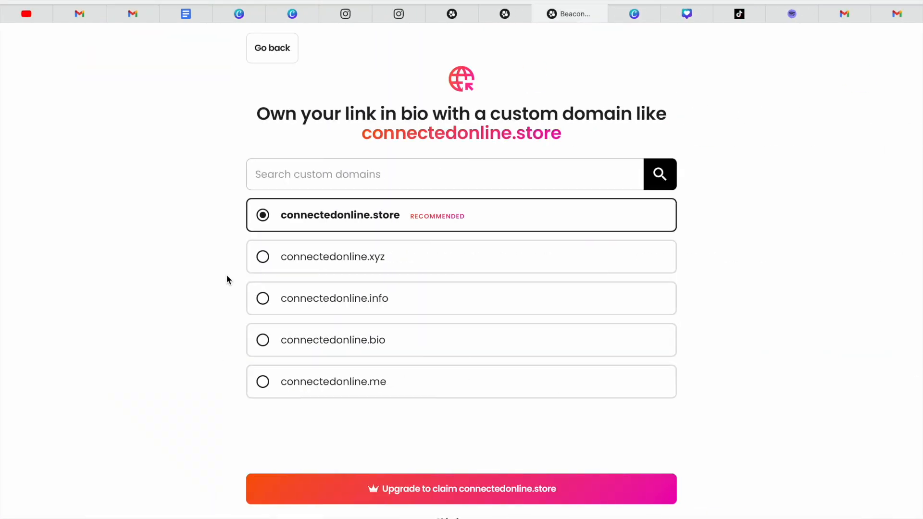
{"action": "mouse_move", "coordinate": [176, 2]}
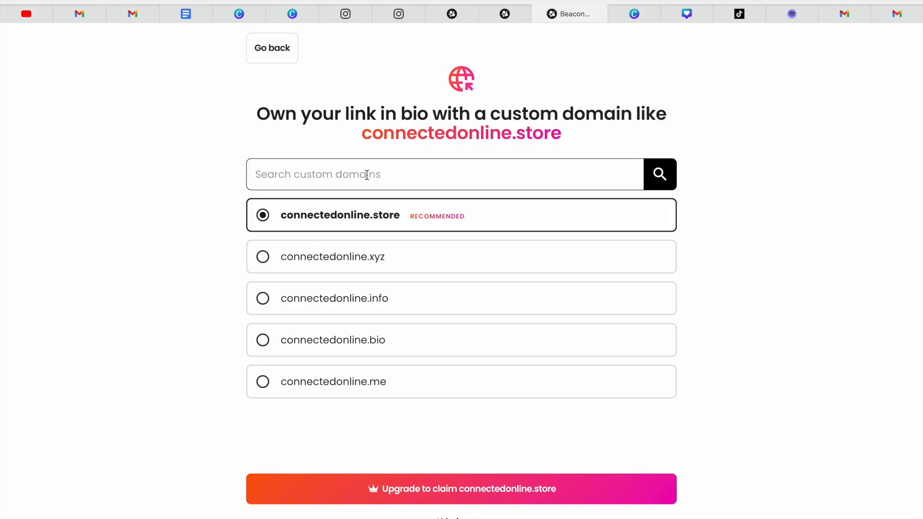
{"action": "left_click_drag", "start_coordinate": [366, 137], "coordinate": [558, 140]}
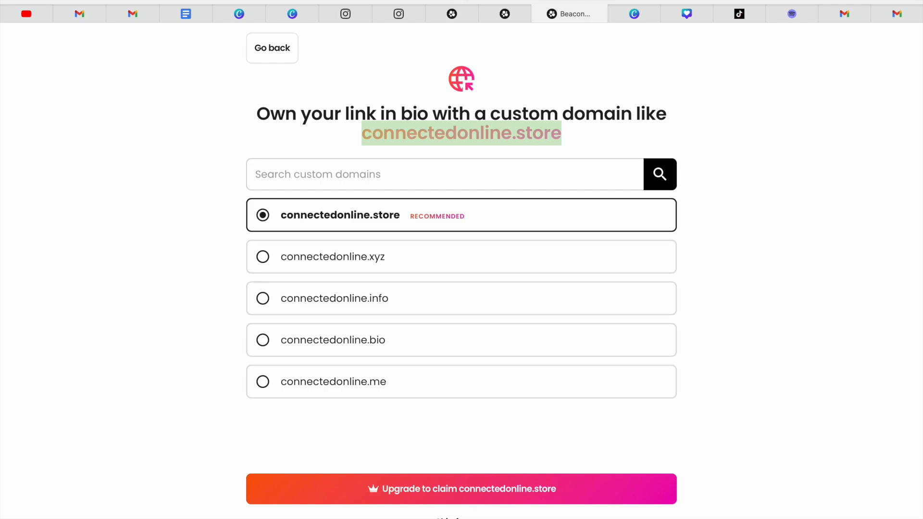
{"action": "left_click", "coordinate": [460, 1]}
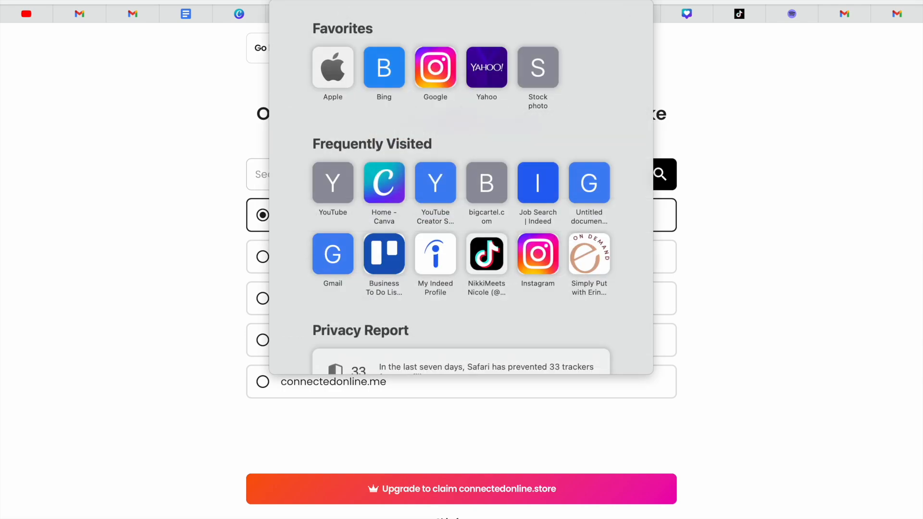
{"action": "left_click", "coordinate": [251, 152]}
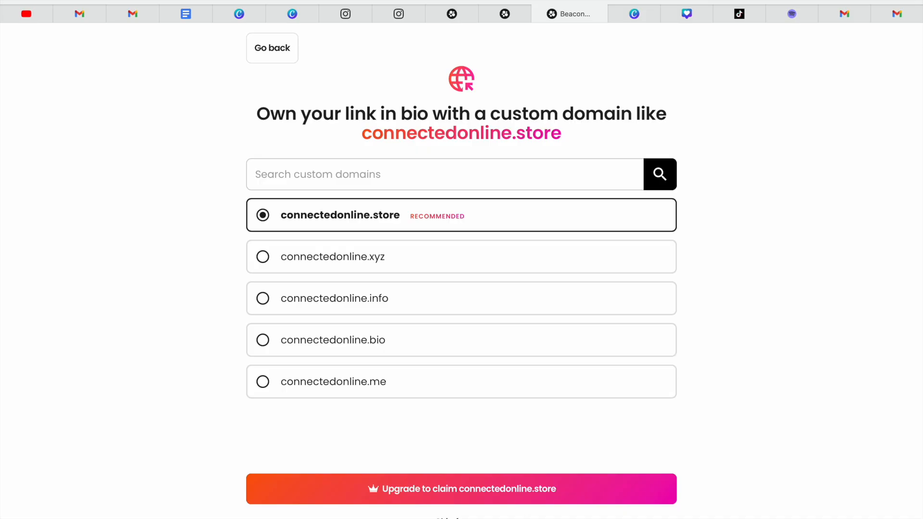
{"action": "left_click", "coordinate": [457, 517]}
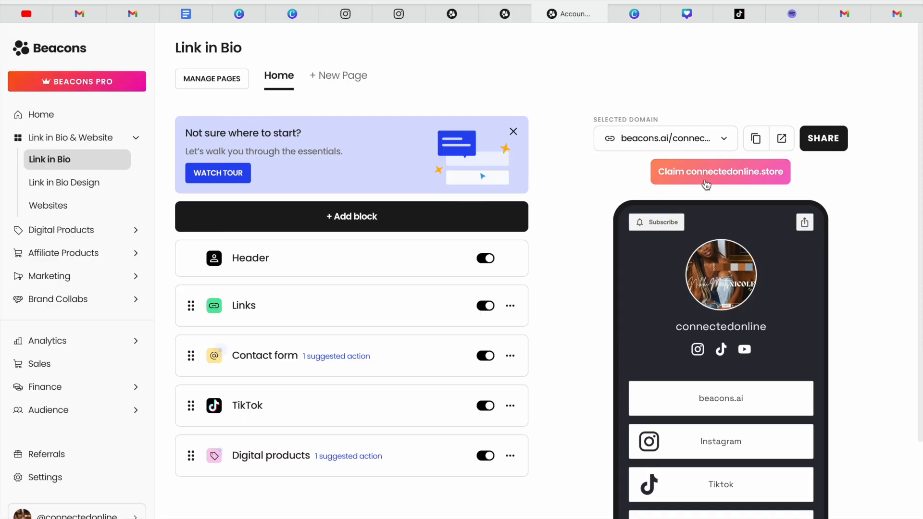
Check the page's available domain options without changing them, and open the Header block for editing from the page preview.
{"action": "left_click", "coordinate": [723, 139]}
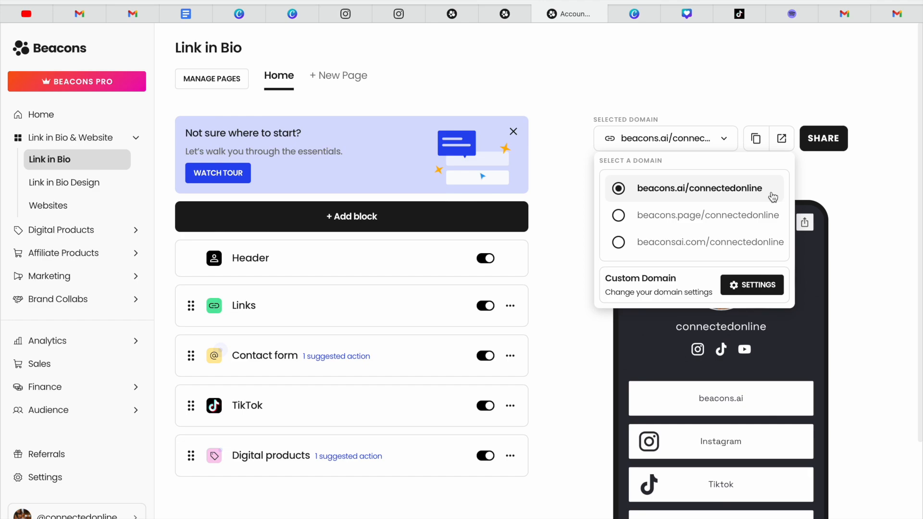
{"action": "left_click", "coordinate": [823, 181]}
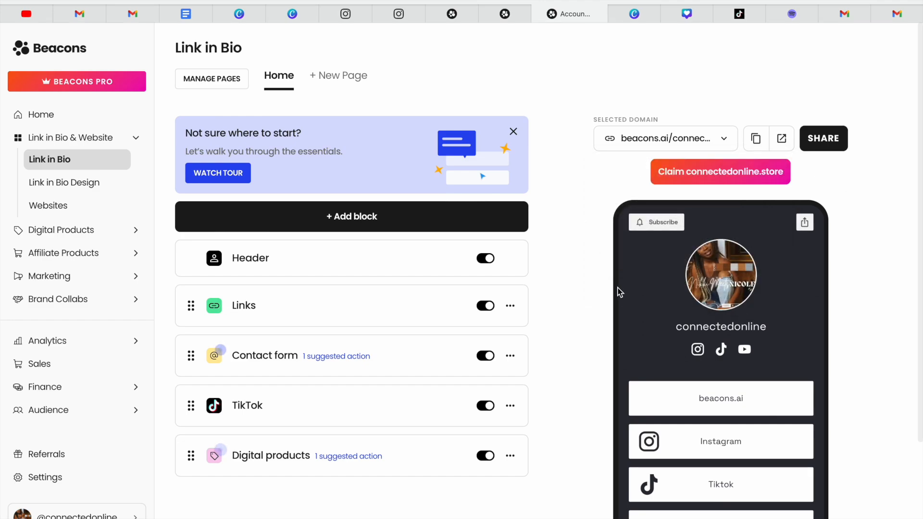
{"action": "left_click", "coordinate": [795, 289]}
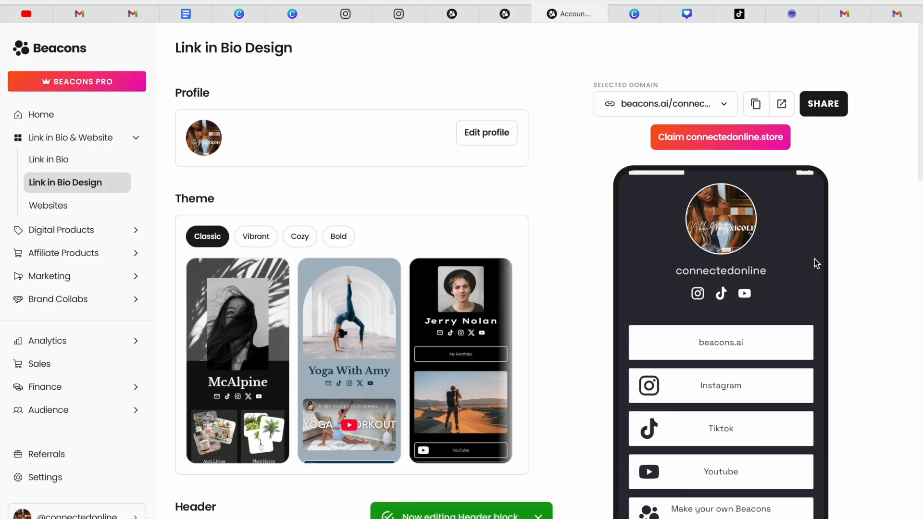
Open the empty store block from the page preview and delete the Digital products block from the page.
{"action": "scroll", "coordinate": [814, 258], "scroll_direction": "down", "scroll_amount": 2}
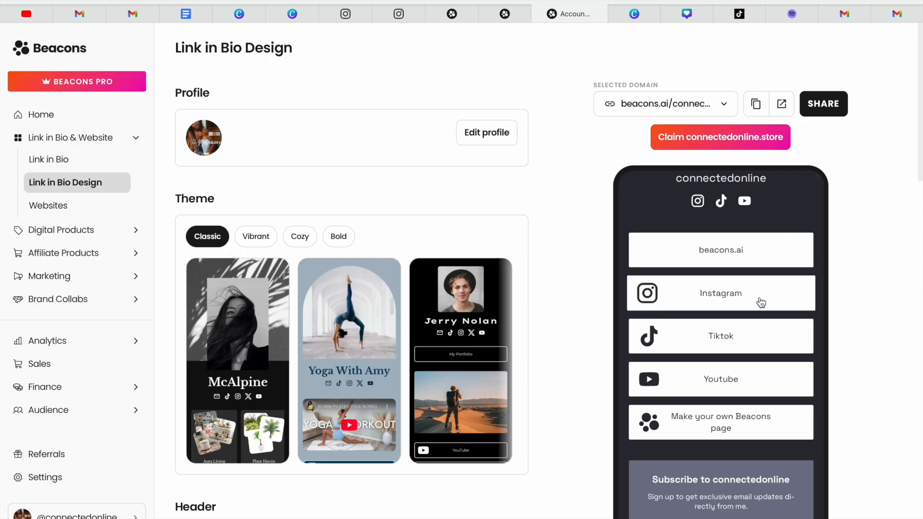
{"action": "scroll", "coordinate": [821, 370], "scroll_direction": "down", "scroll_amount": 3}
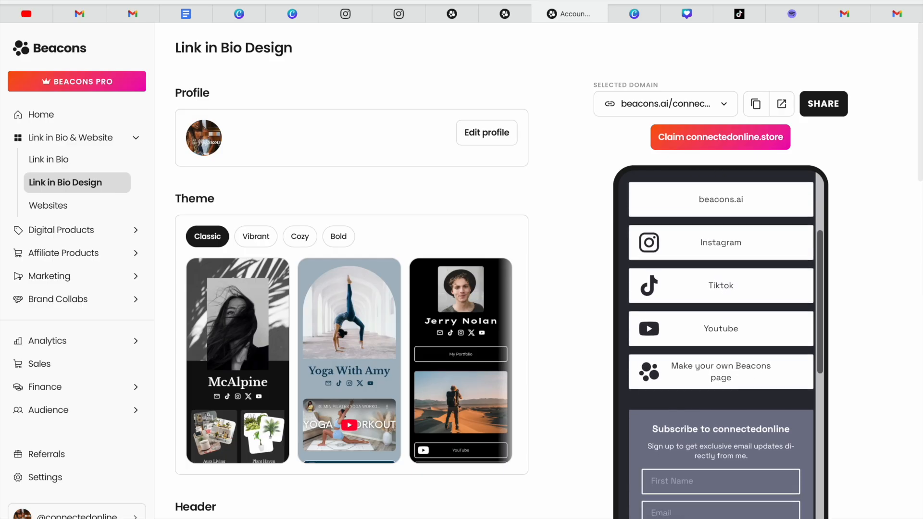
{"action": "left_click_drag", "start_coordinate": [820, 390], "coordinate": [812, 518]}
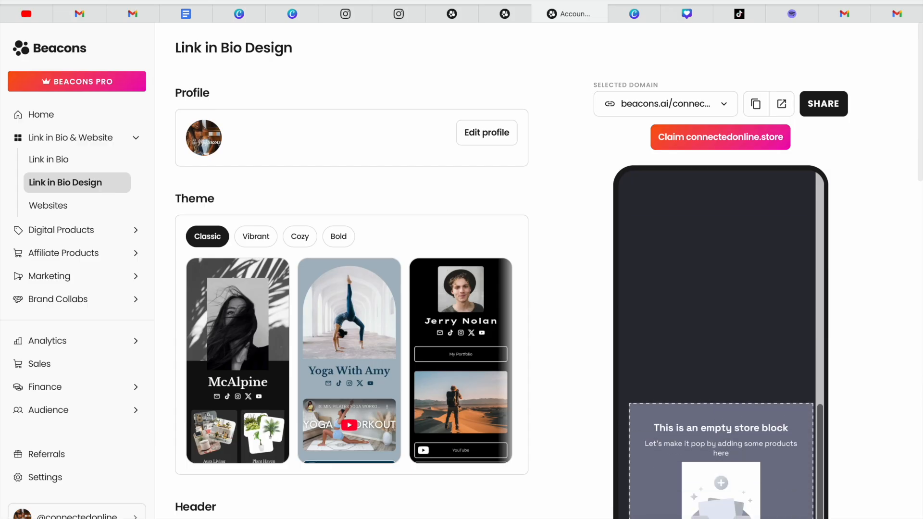
{"action": "left_click", "coordinate": [778, 436]}
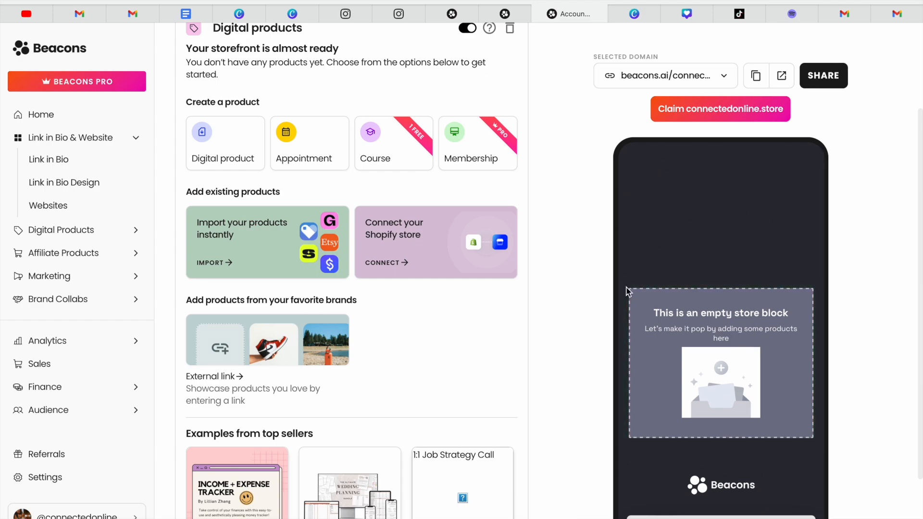
{"action": "scroll", "coordinate": [820, 431], "scroll_direction": "up", "scroll_amount": 1}
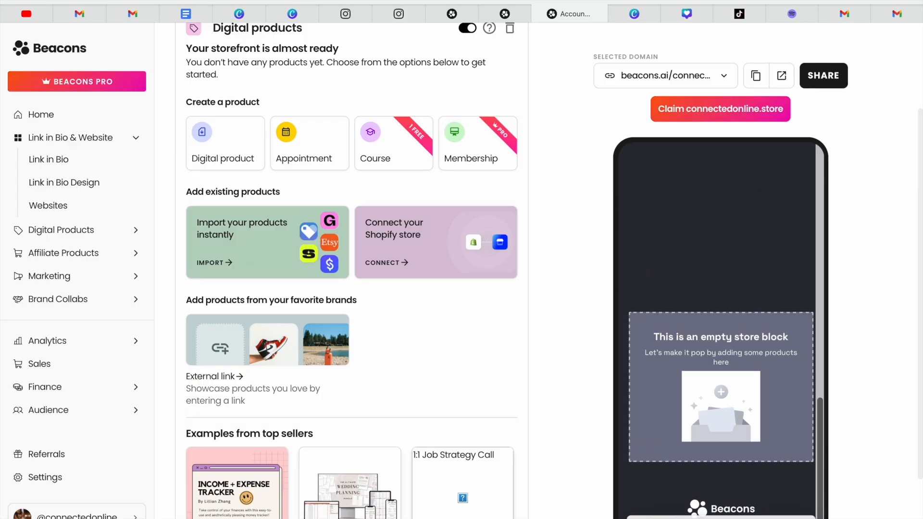
{"action": "mouse_move", "coordinate": [821, 435]}
{"action": "left_mouse_down"}
{"action": "mouse_move", "coordinate": [813, 379]}
{"action": "mouse_move", "coordinate": [815, 435]}
{"action": "left_mouse_up"}
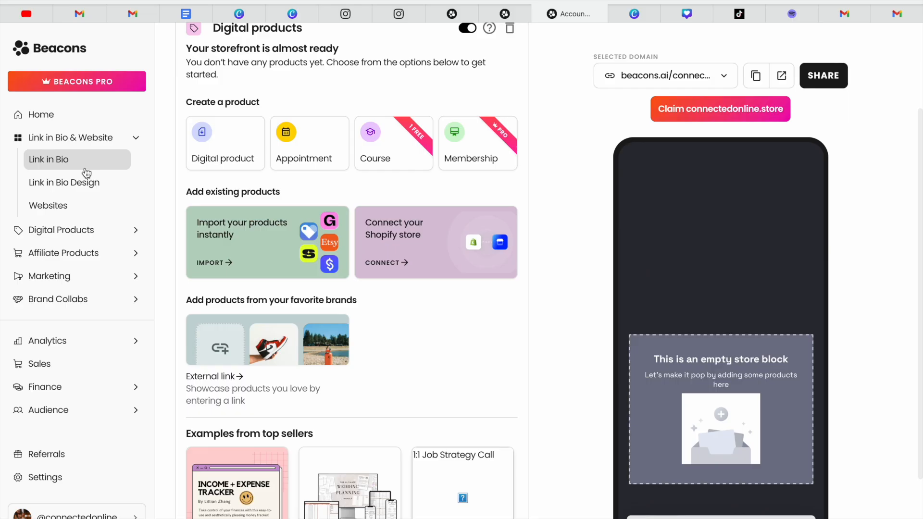
{"action": "left_click", "coordinate": [727, 244]}
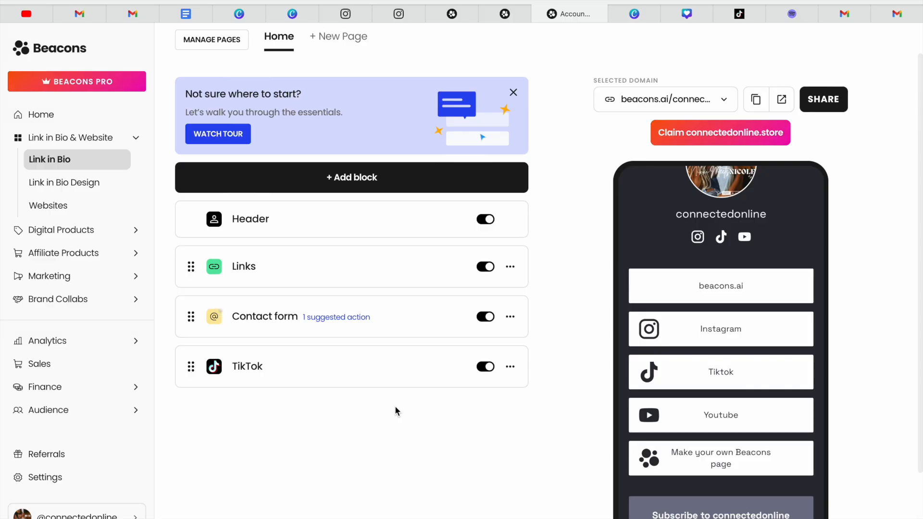
Look through the block types that can be added, including the product blocks, and close the selection without adding one.
{"action": "left_click", "coordinate": [356, 178]}
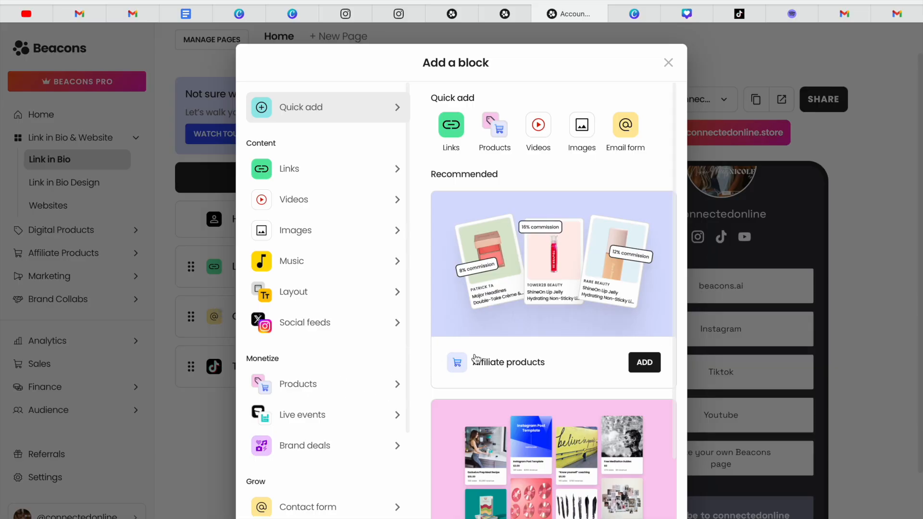
{"action": "left_click", "coordinate": [670, 63]}
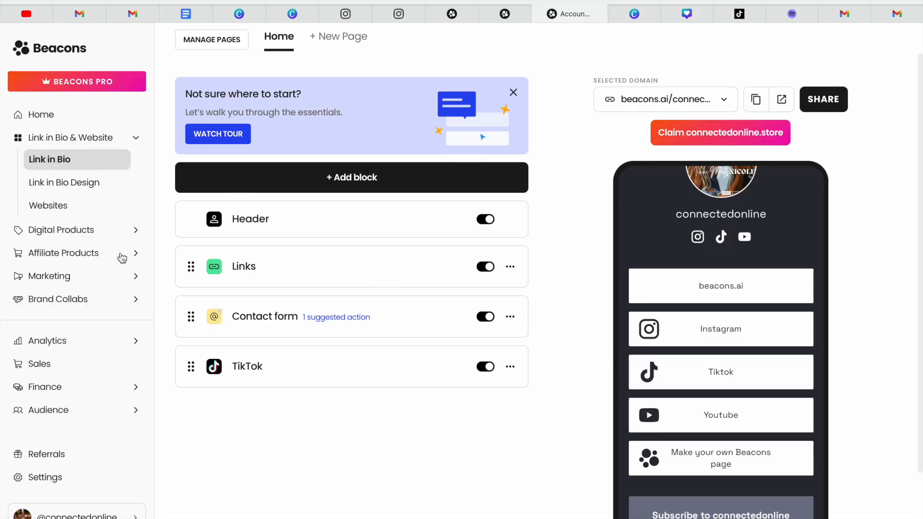
{"action": "left_click", "coordinate": [369, 179]}
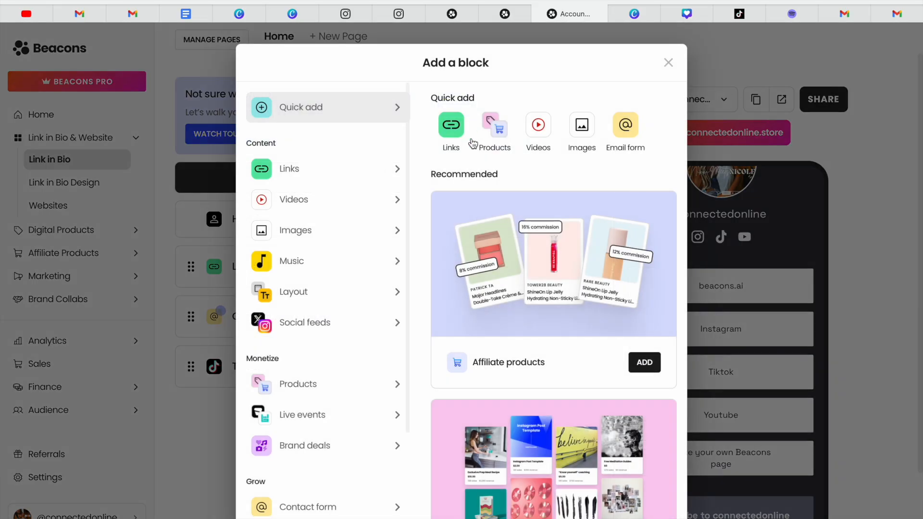
{"action": "left_click", "coordinate": [326, 392]}
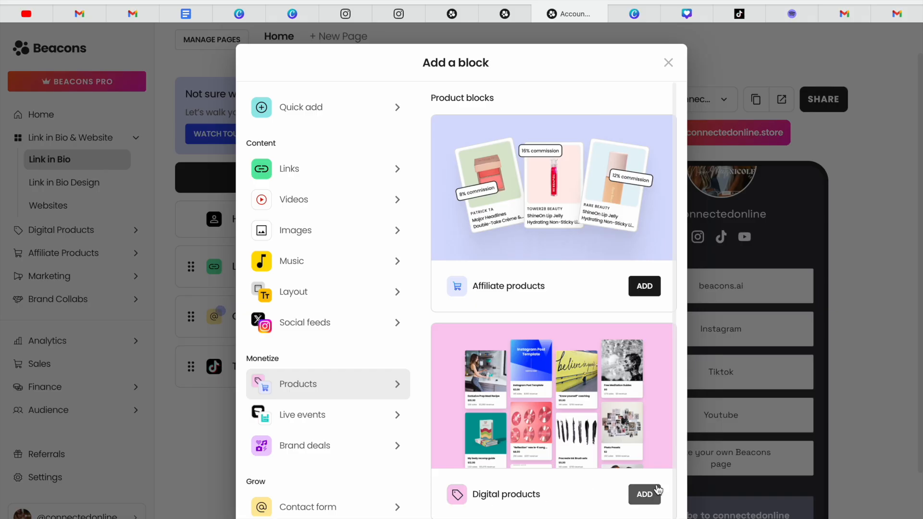
{"action": "left_click", "coordinate": [669, 63]}
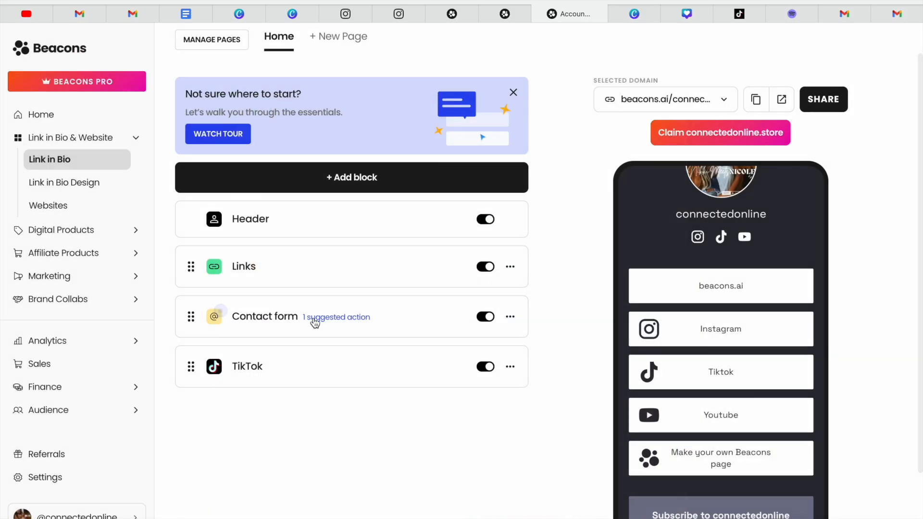
Examine the Digital Products section and its examples, view The Wedding Planning Bundle's sales page, and return to the examples.
{"action": "left_click", "coordinate": [76, 236]}
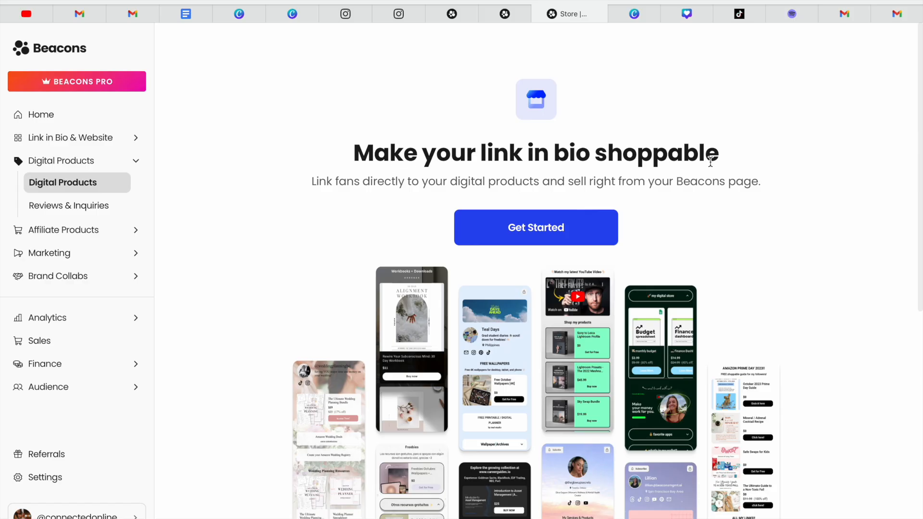
{"action": "scroll", "coordinate": [710, 183], "scroll_direction": "down", "scroll_amount": 2}
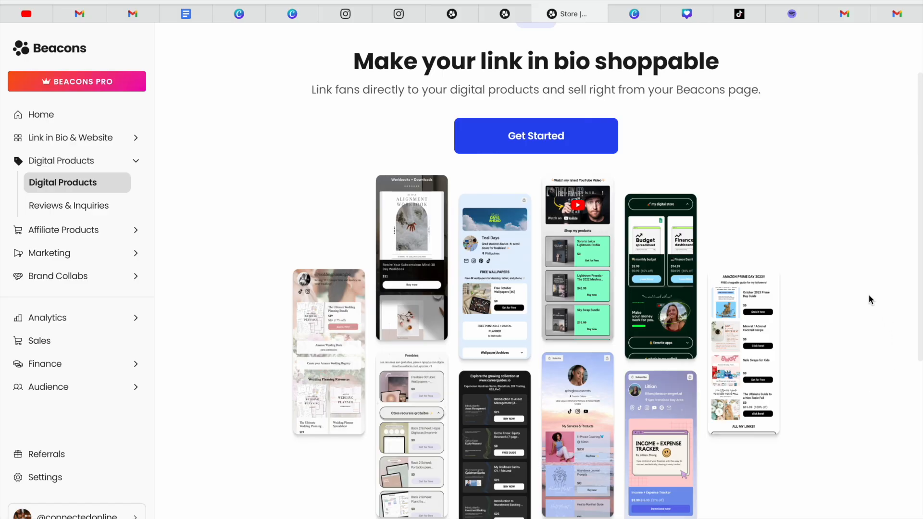
{"action": "scroll", "coordinate": [857, 289], "scroll_direction": "down", "scroll_amount": 3}
{"action": "scroll", "coordinate": [691, 303], "scroll_direction": "down", "scroll_amount": 3}
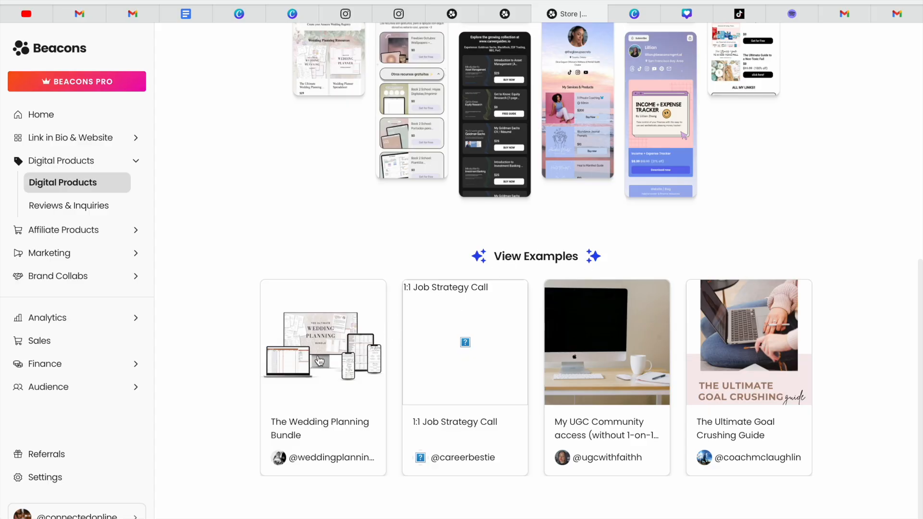
{"action": "left_click", "coordinate": [326, 336]}
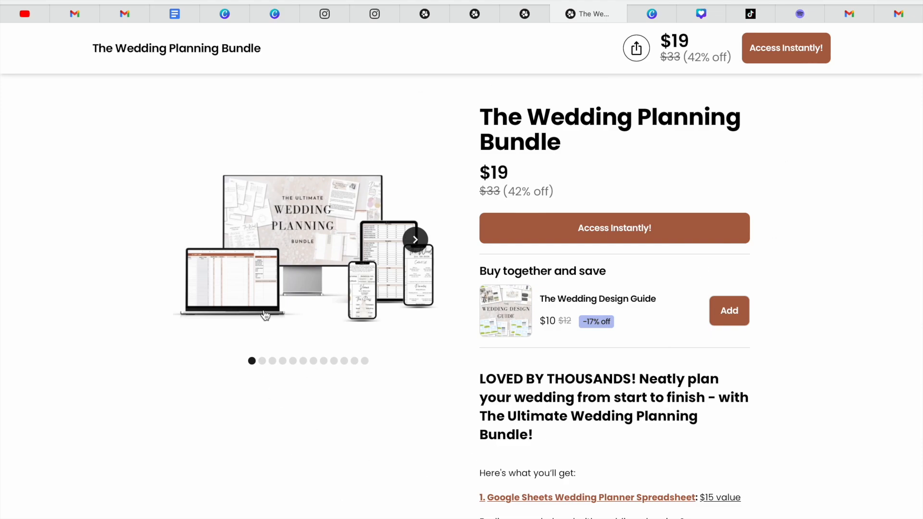
{"action": "left_click", "coordinate": [532, 15]}
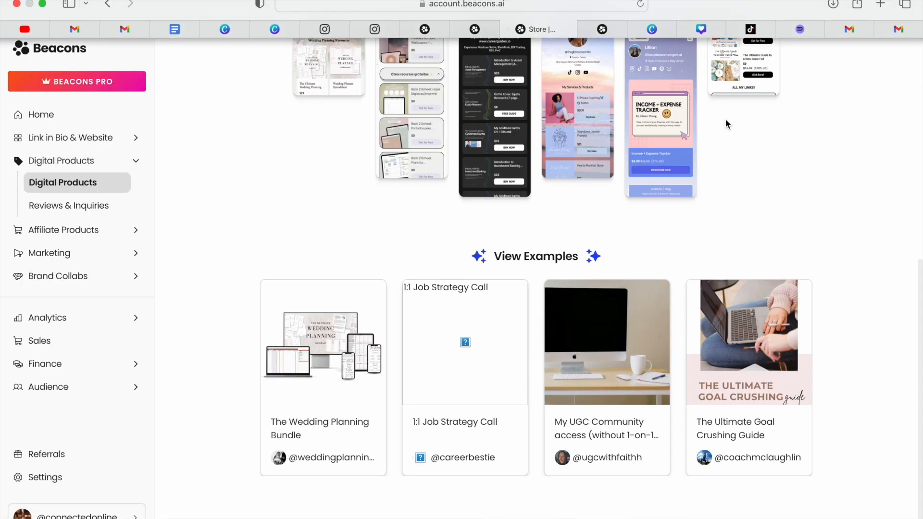
Reopen The Wedding Planning Bundle's sales page and examine its description and an enlarged product image.
{"action": "left_click", "coordinate": [602, 15]}
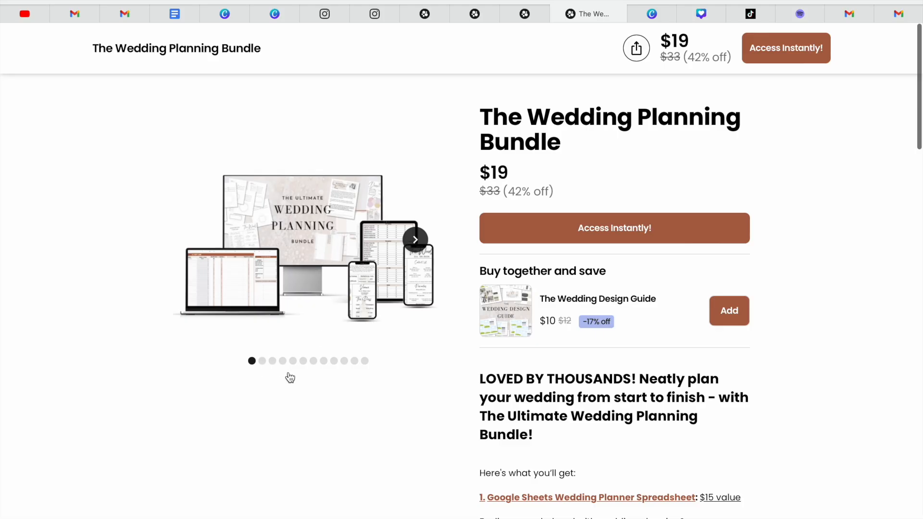
{"action": "left_click_drag", "start_coordinate": [915, 153], "coordinate": [919, 413]}
{"action": "left_click_drag", "start_coordinate": [920, 371], "coordinate": [915, 116]}
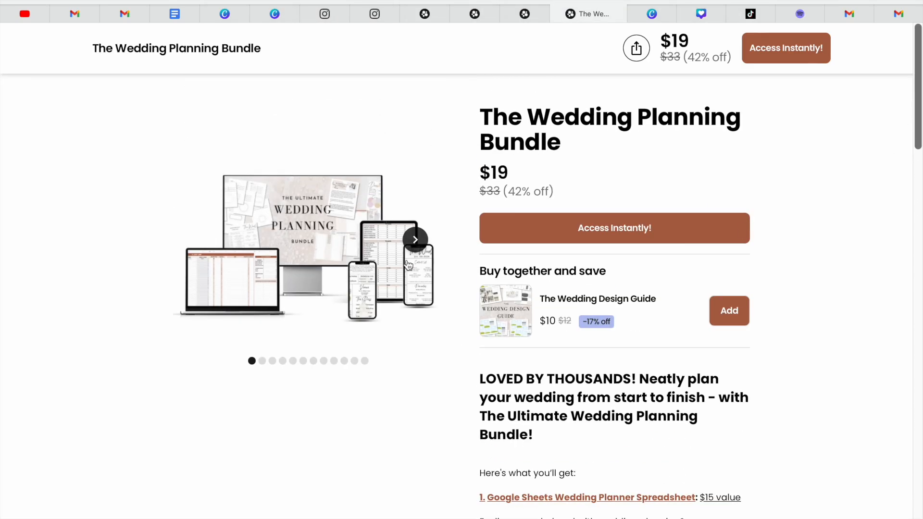
{"action": "left_click", "coordinate": [412, 241]}
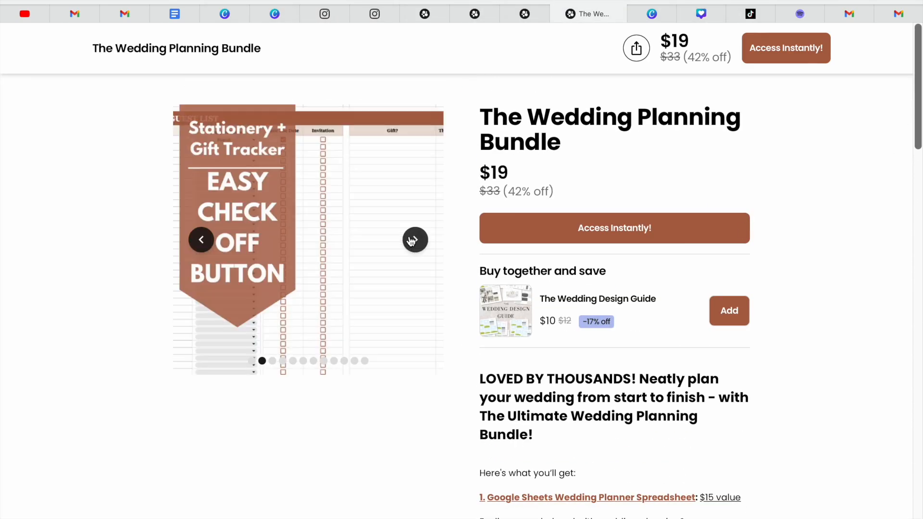
{"action": "left_click", "coordinate": [201, 244]}
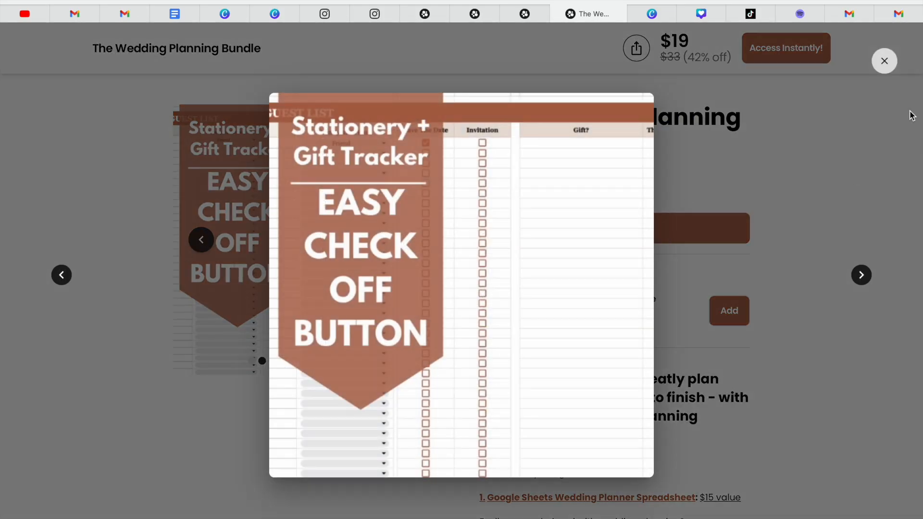
{"action": "left_click", "coordinate": [885, 60]}
{"action": "left_click", "coordinate": [202, 240]}
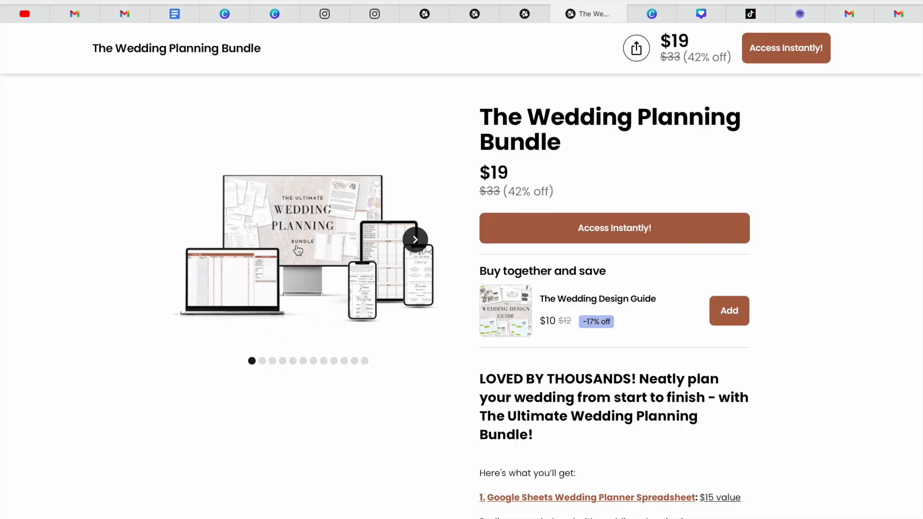
Look through the bundle's product images from the cover to the bridesmaid proposal template.
{"action": "left_click", "coordinate": [416, 240]}
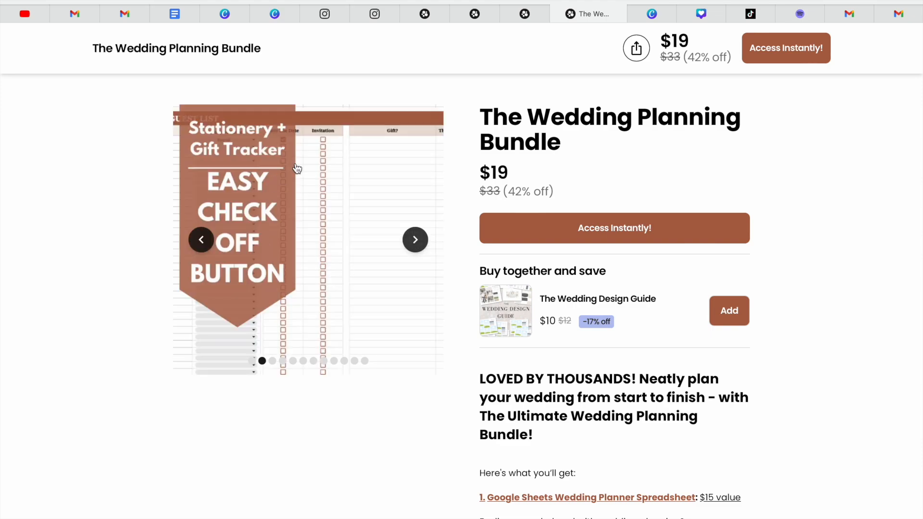
{"action": "left_click", "coordinate": [422, 248]}
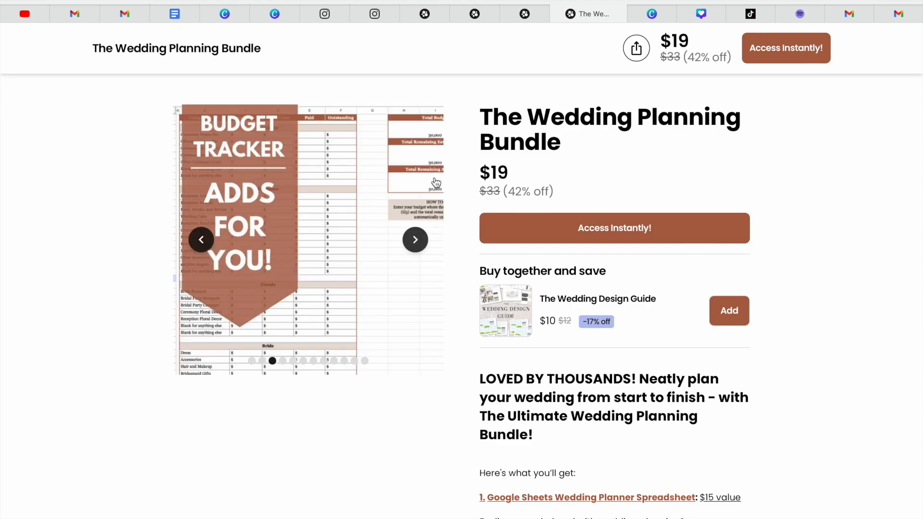
{"action": "left_click", "coordinate": [425, 243]}
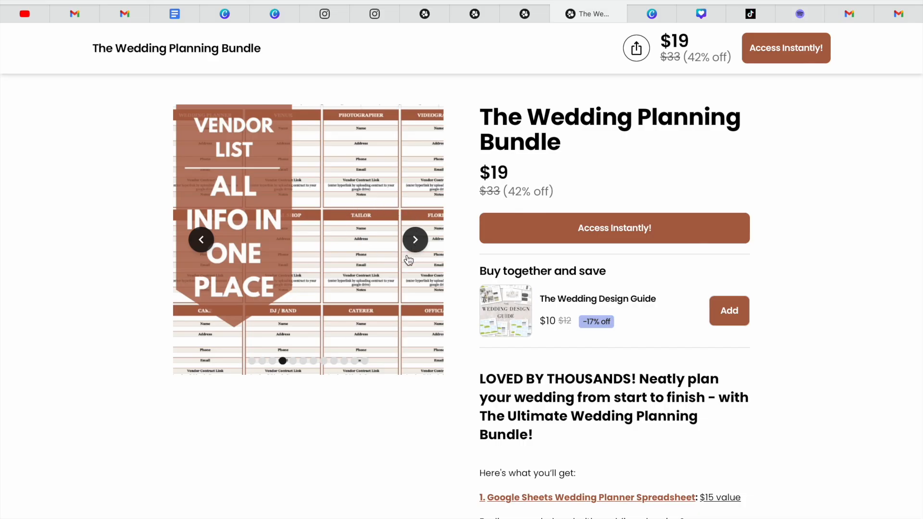
{"action": "left_click", "coordinate": [415, 242]}
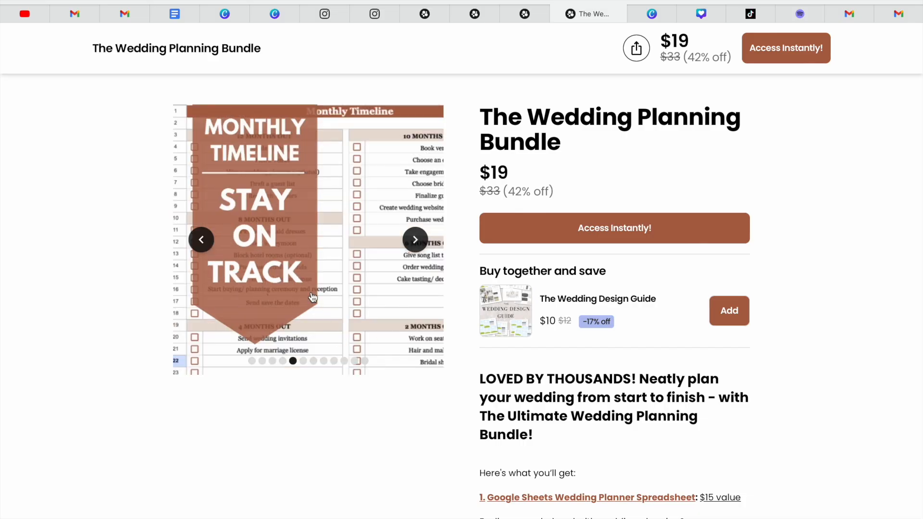
{"action": "left_click", "coordinate": [416, 243]}
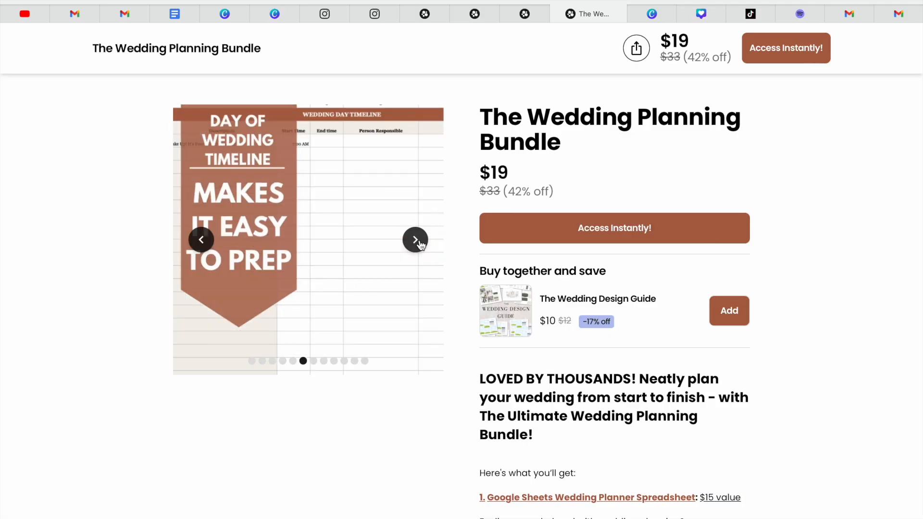
{"action": "left_click", "coordinate": [419, 244]}
{"action": "left_click", "coordinate": [422, 244]}
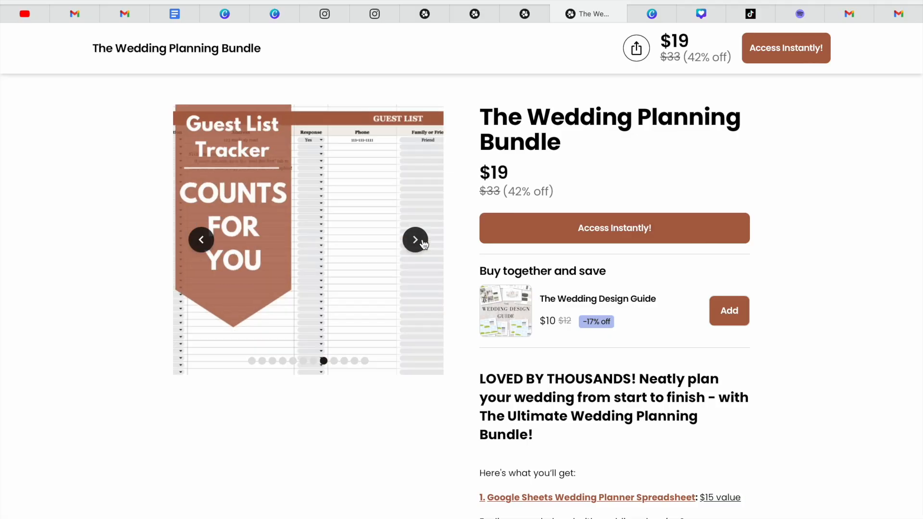
{"action": "left_click", "coordinate": [422, 244]}
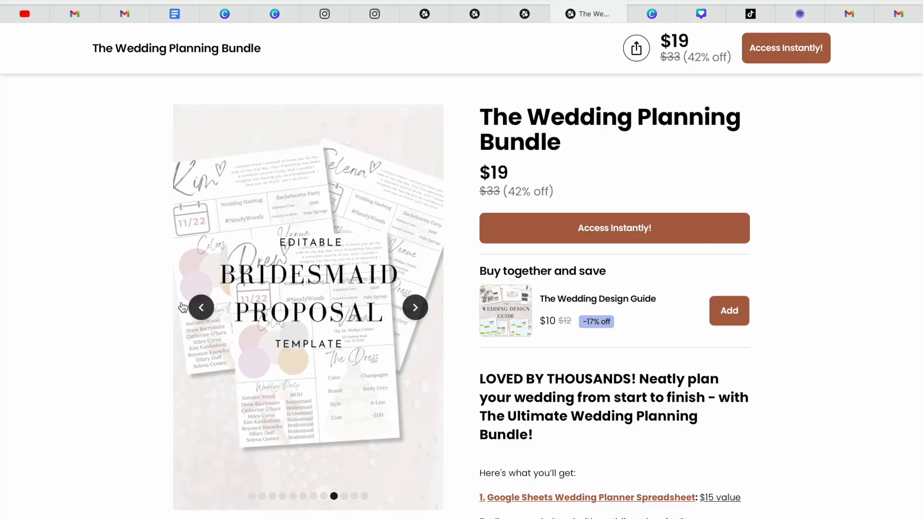
Revisit the guest list and bridal party images, and view the remaining product images through to the seating chart template.
{"action": "left_click", "coordinate": [200, 309]}
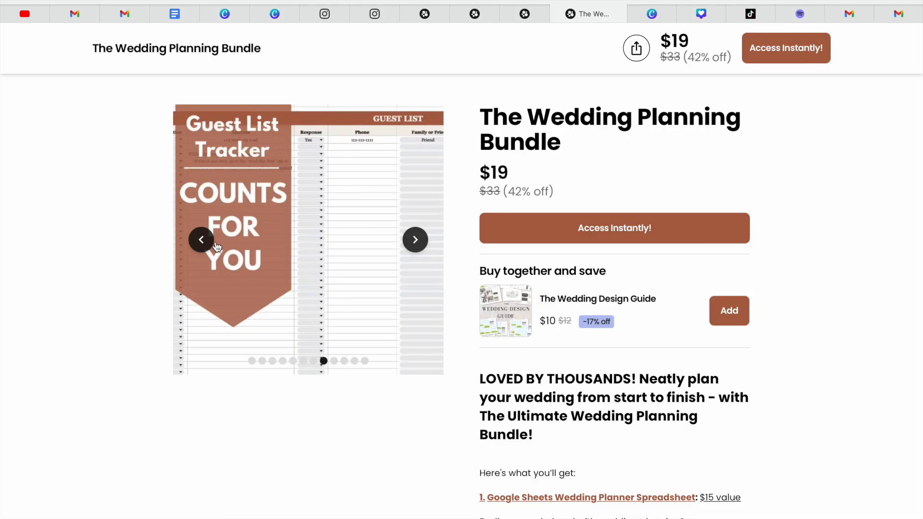
{"action": "left_click", "coordinate": [201, 241]}
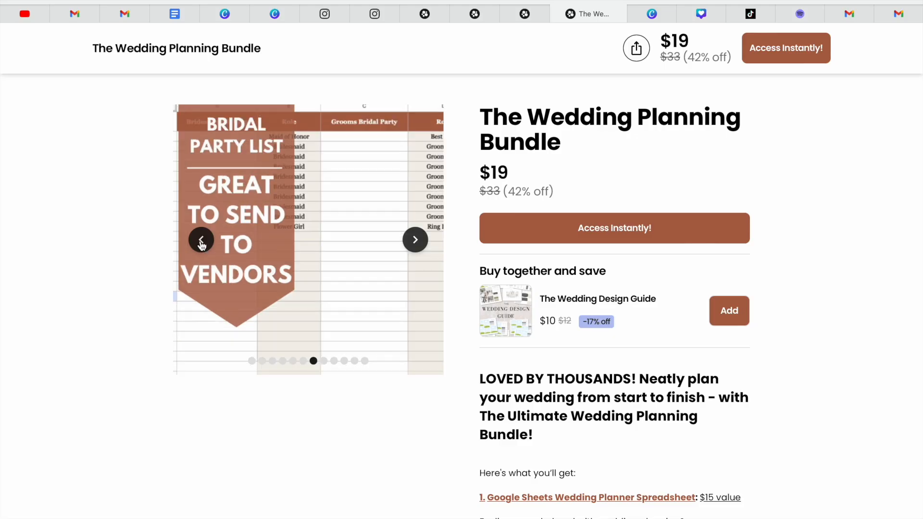
{"action": "left_click", "coordinate": [418, 242]}
{"action": "left_click", "coordinate": [416, 243]}
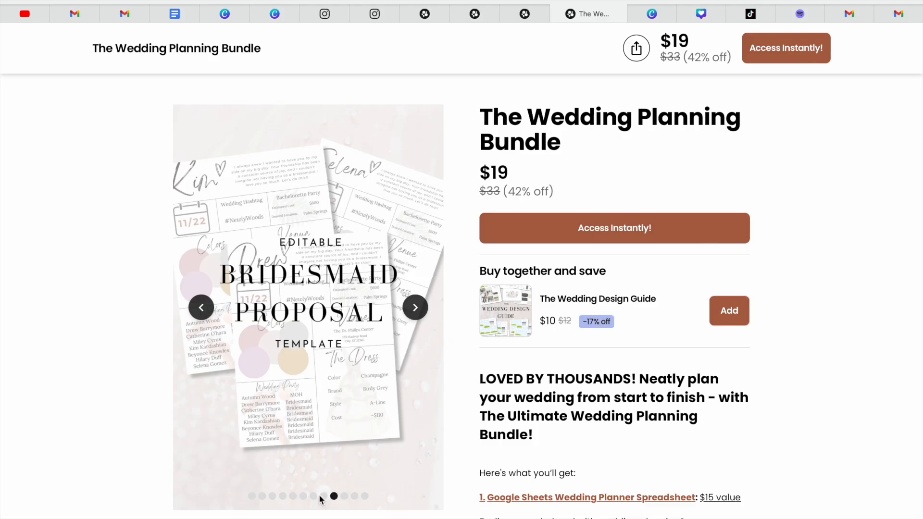
{"action": "left_click", "coordinate": [200, 308]}
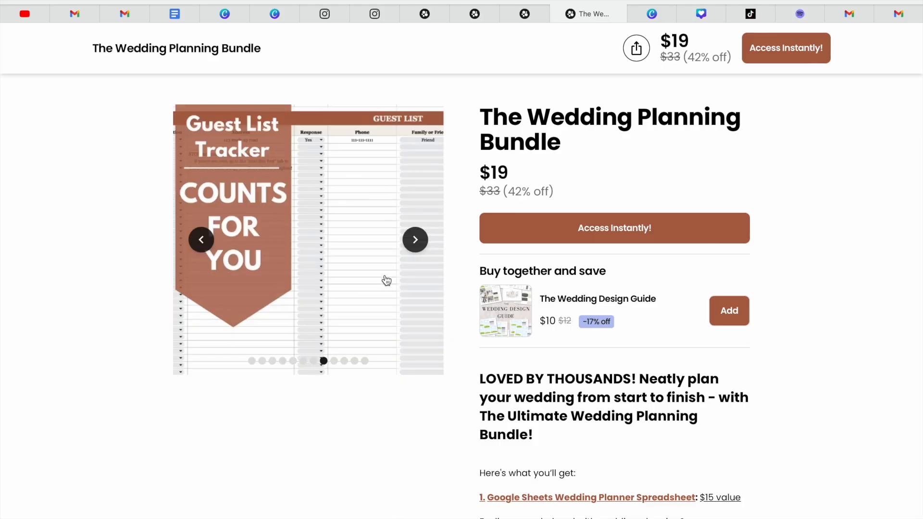
{"action": "left_click", "coordinate": [426, 244]}
{"action": "left_click", "coordinate": [422, 306]}
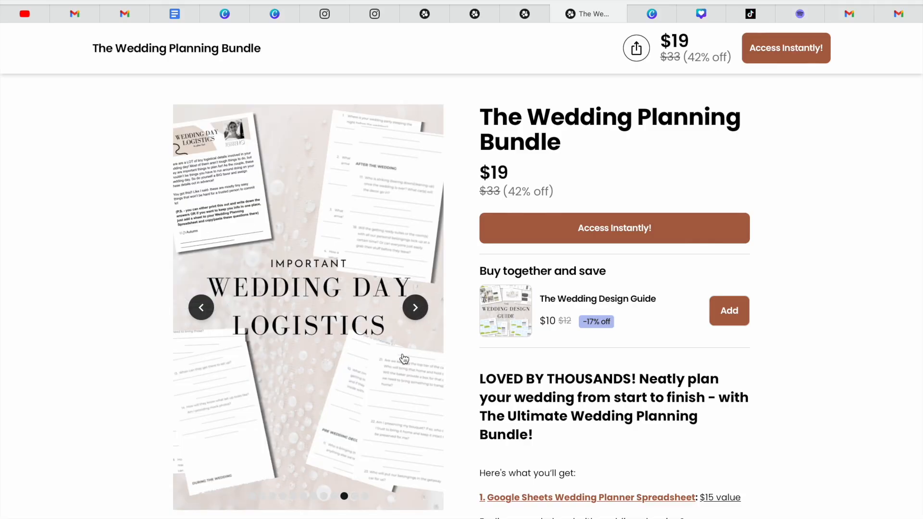
{"action": "left_click", "coordinate": [418, 322]}
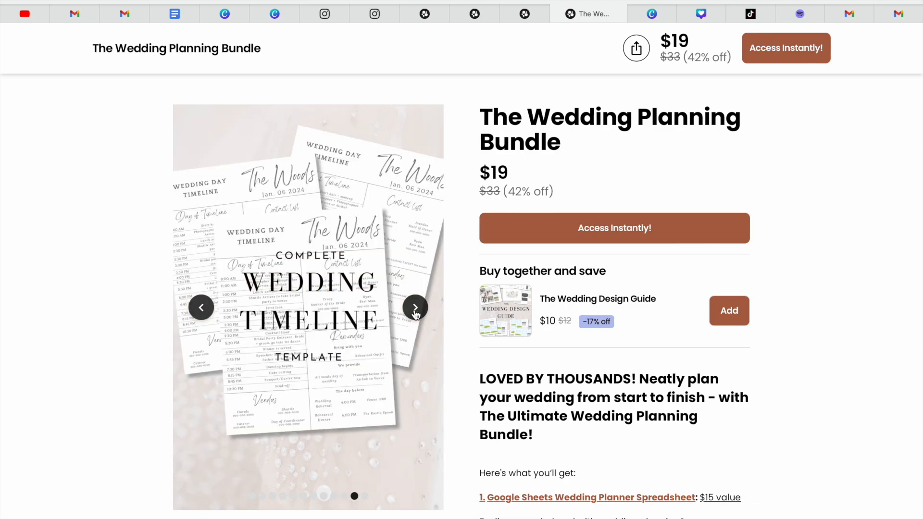
{"action": "left_click", "coordinate": [415, 313]}
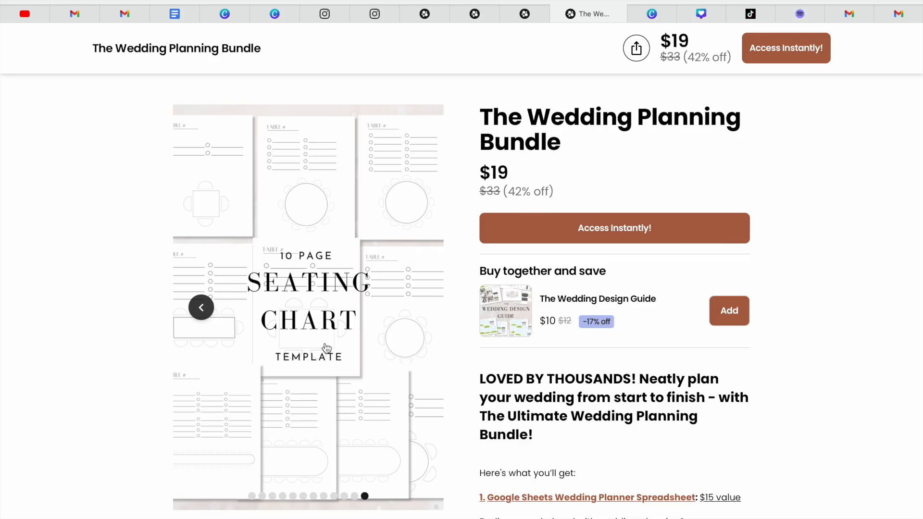
Review the bundle's product images in reverse order, from the seating chart template back to the cover.
{"action": "left_click", "coordinate": [202, 309]}
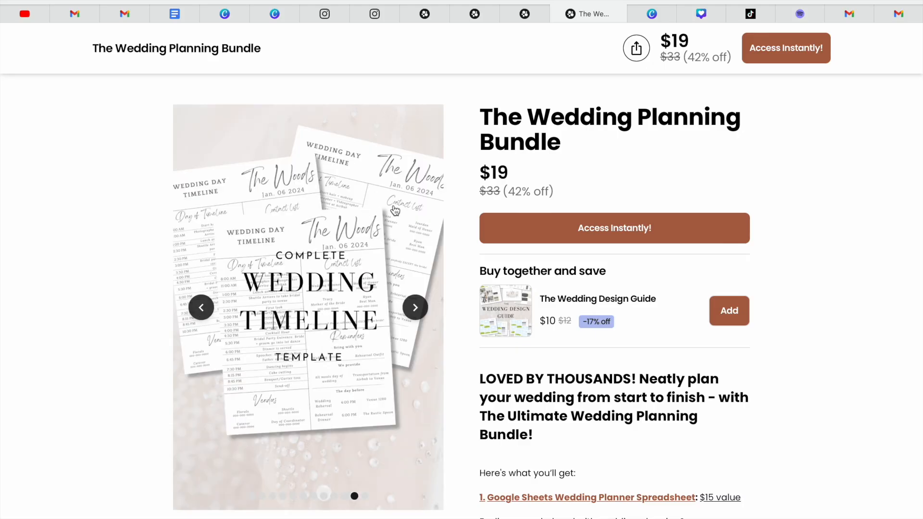
{"action": "left_click", "coordinate": [207, 314]}
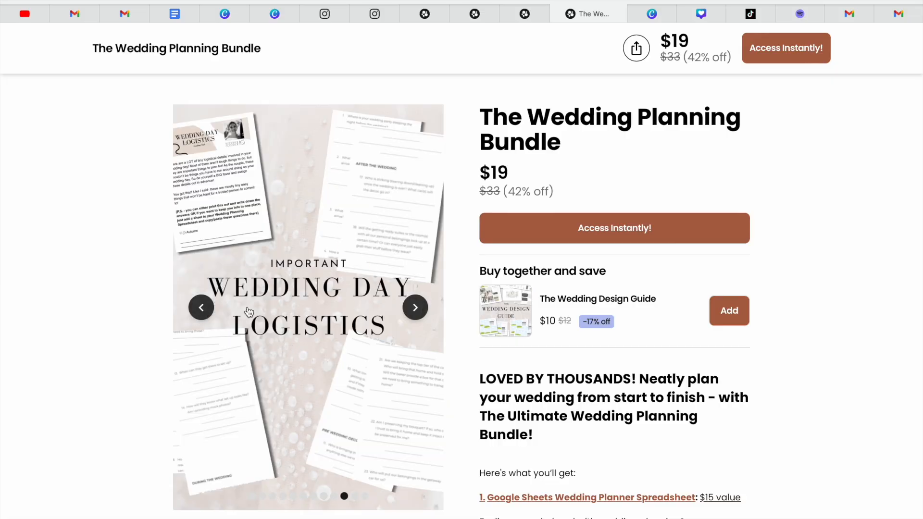
{"action": "left_click", "coordinate": [206, 310]}
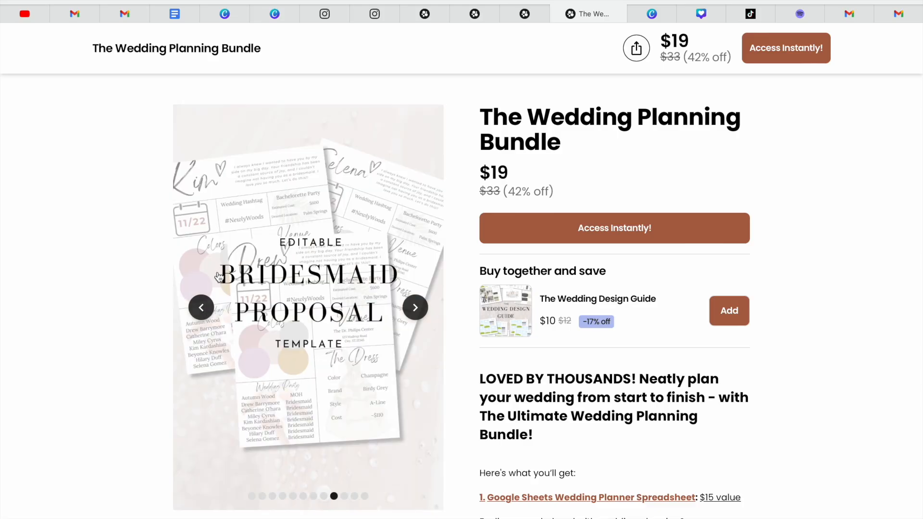
{"action": "left_click", "coordinate": [206, 310]}
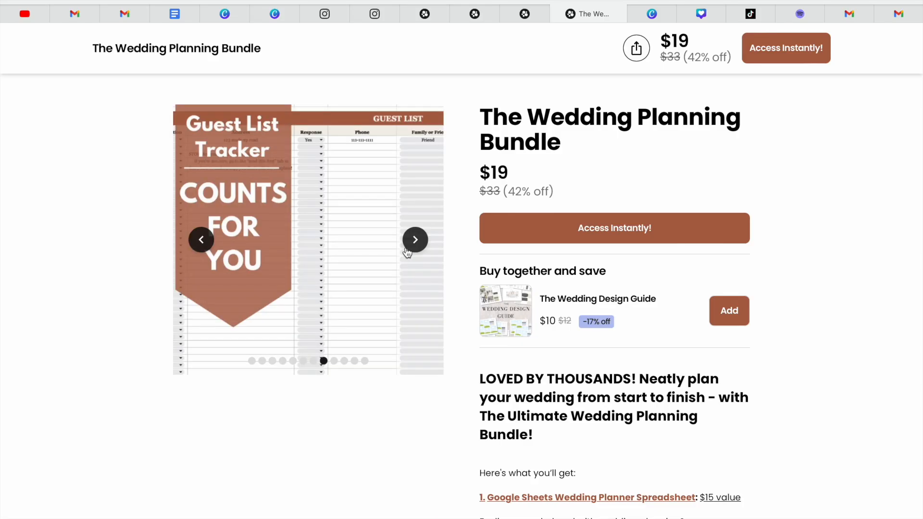
{"action": "left_click", "coordinate": [203, 247]}
{"action": "left_click", "coordinate": [202, 245]}
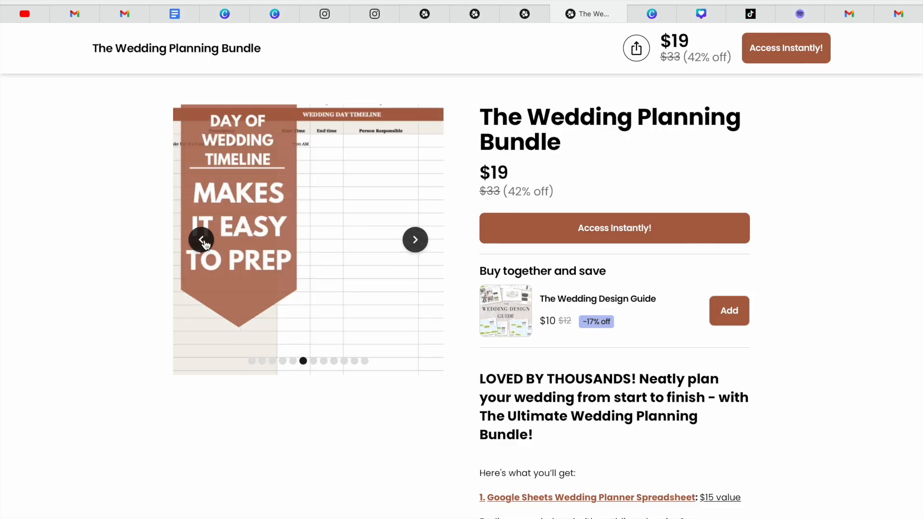
{"action": "left_click", "coordinate": [203, 242]}
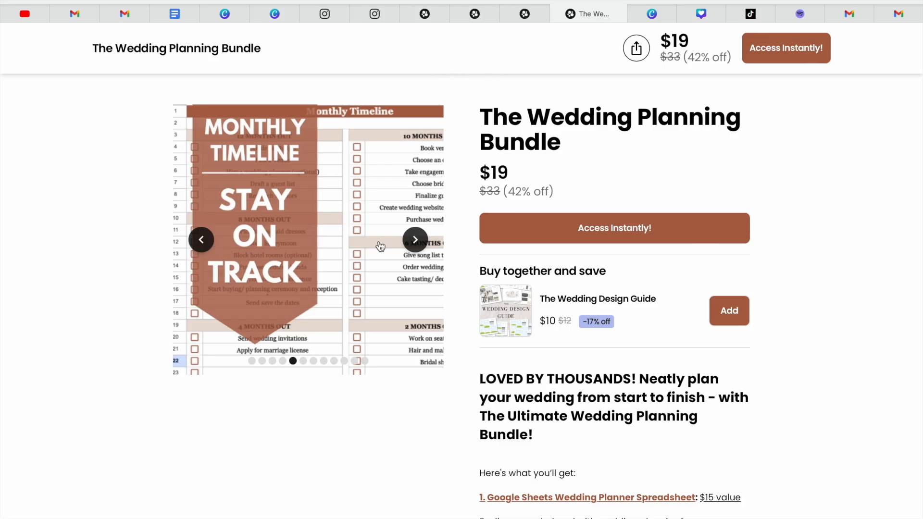
{"action": "left_click", "coordinate": [205, 238]}
{"action": "left_click", "coordinate": [206, 238]}
{"action": "left_click", "coordinate": [205, 238]}
{"action": "left_click", "coordinate": [206, 238]}
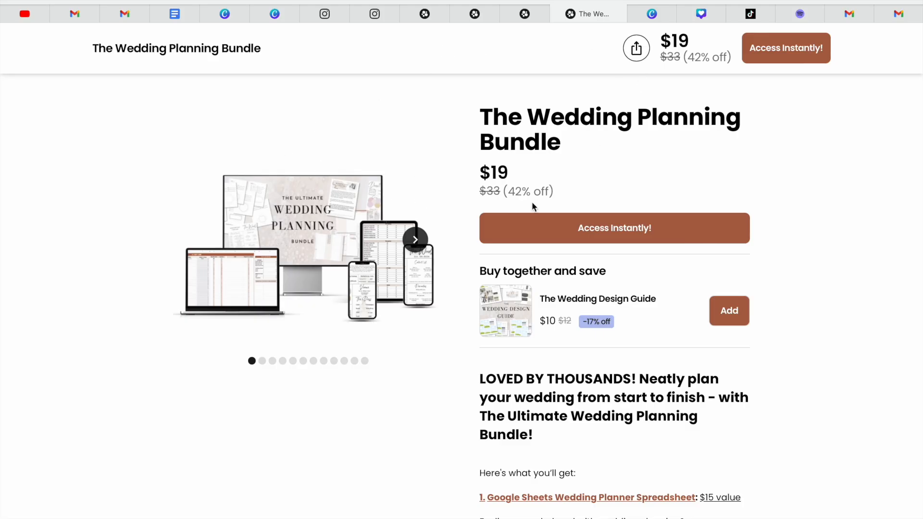
Return to the Digital Products store, get started with selling, and create a new digital product in the product builder.
{"action": "left_click", "coordinate": [535, 13]}
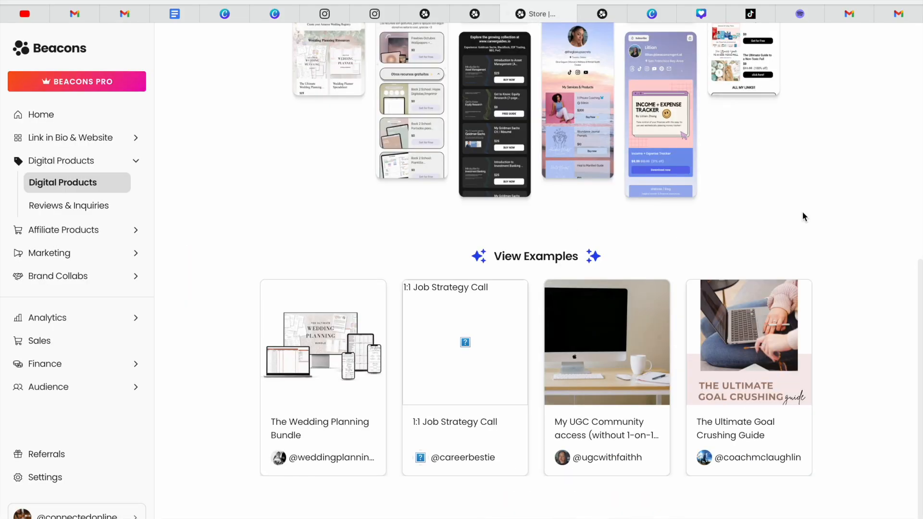
{"action": "scroll", "coordinate": [803, 213], "scroll_direction": "up", "scroll_amount": 5}
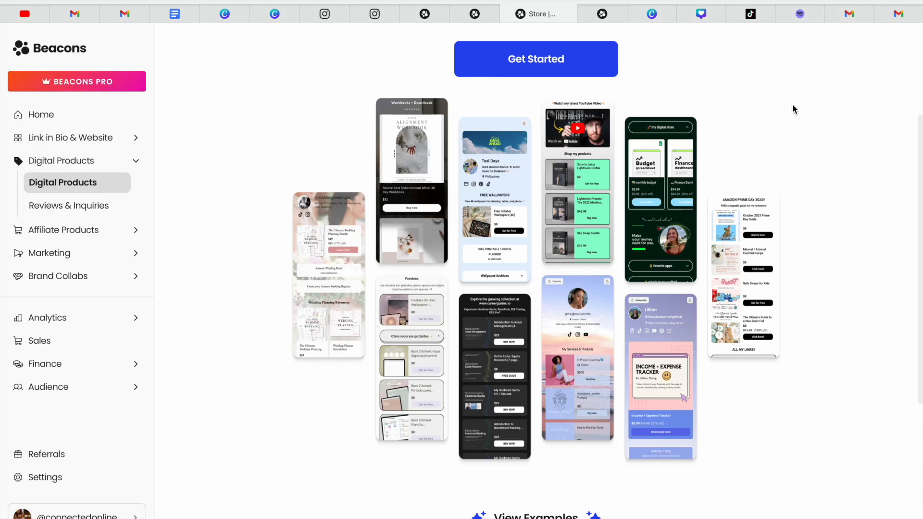
{"action": "scroll", "coordinate": [792, 104], "scroll_direction": "up", "scroll_amount": 2}
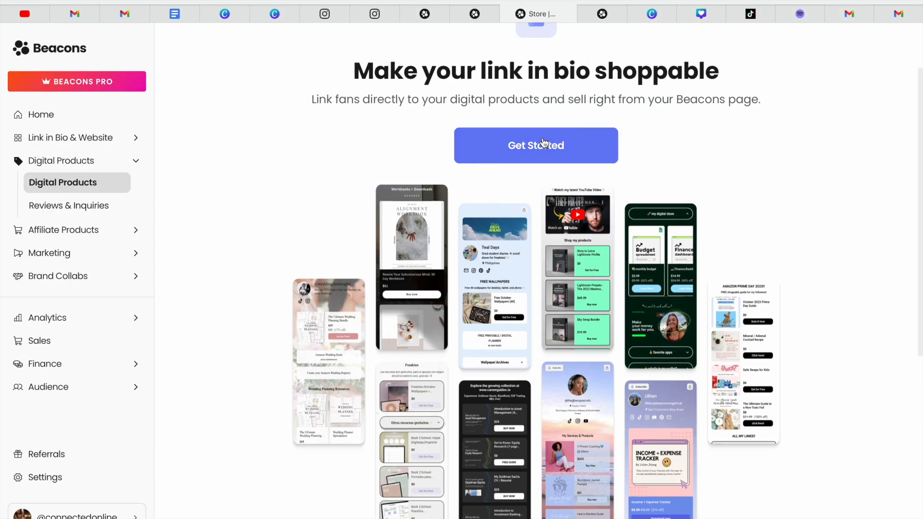
{"action": "left_click", "coordinate": [534, 147]}
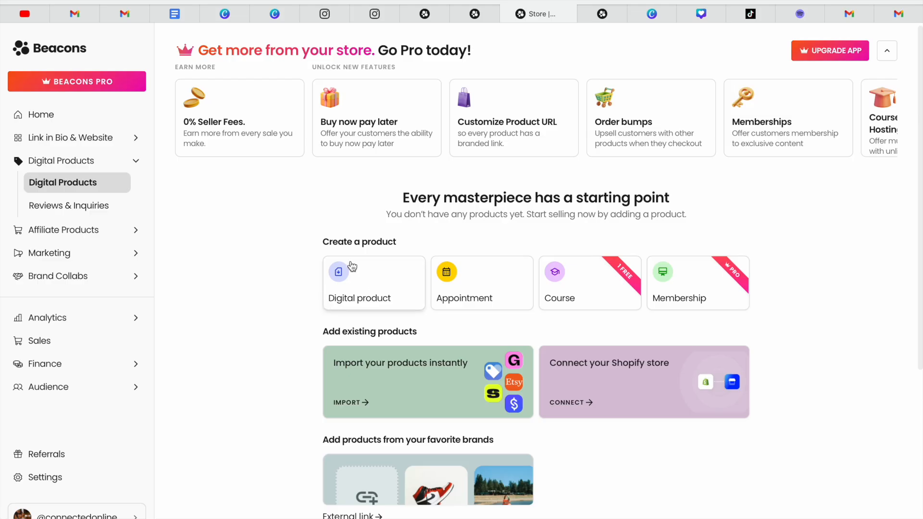
{"action": "left_click", "coordinate": [384, 295]}
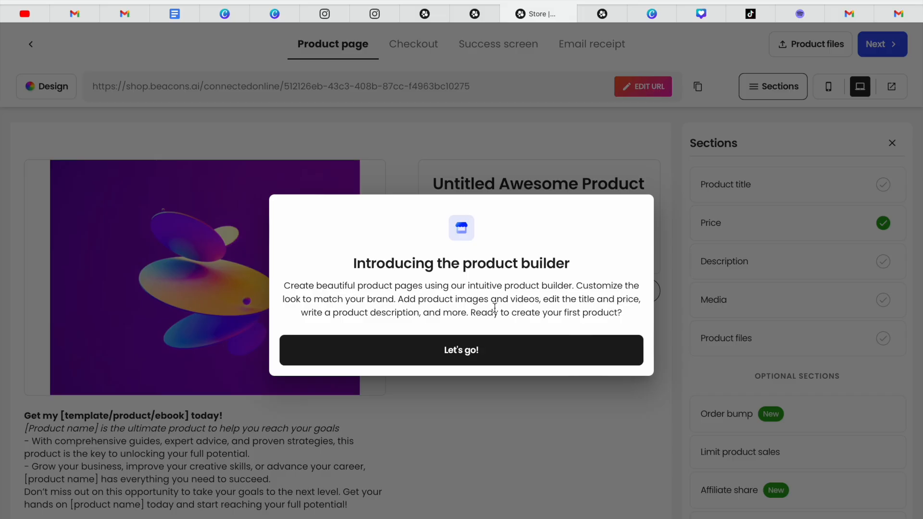
{"action": "left_click", "coordinate": [467, 353]}
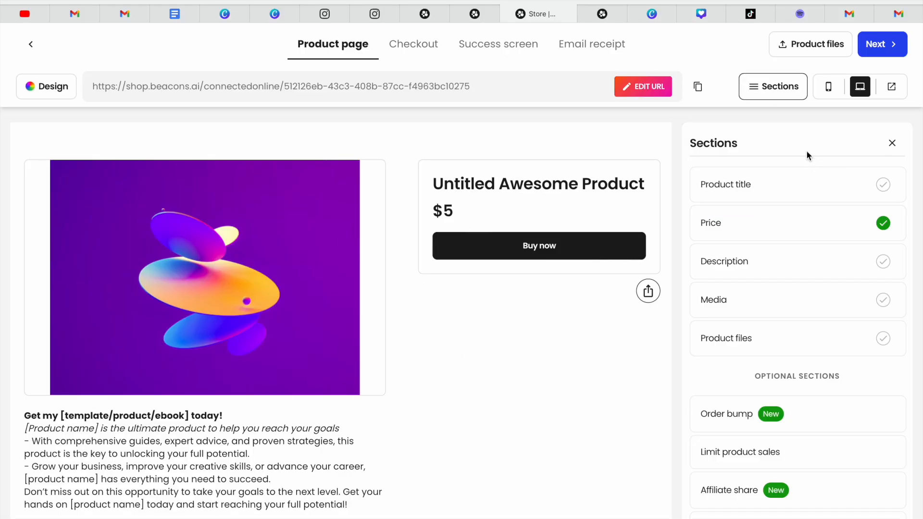
Replace the placeholder product title with "How To Start A SelfCare Podcast".
{"action": "left_click", "coordinate": [887, 227]}
{"action": "left_click", "coordinate": [703, 142]}
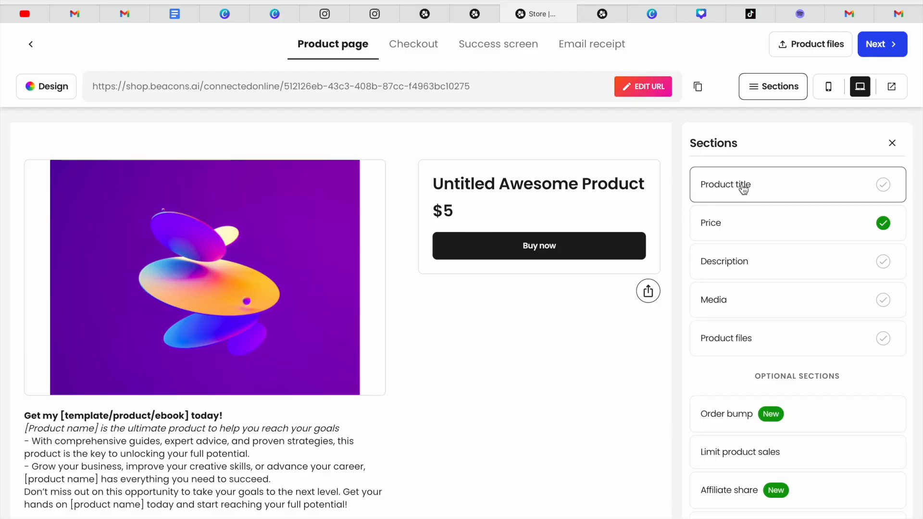
{"action": "left_click", "coordinate": [836, 184]}
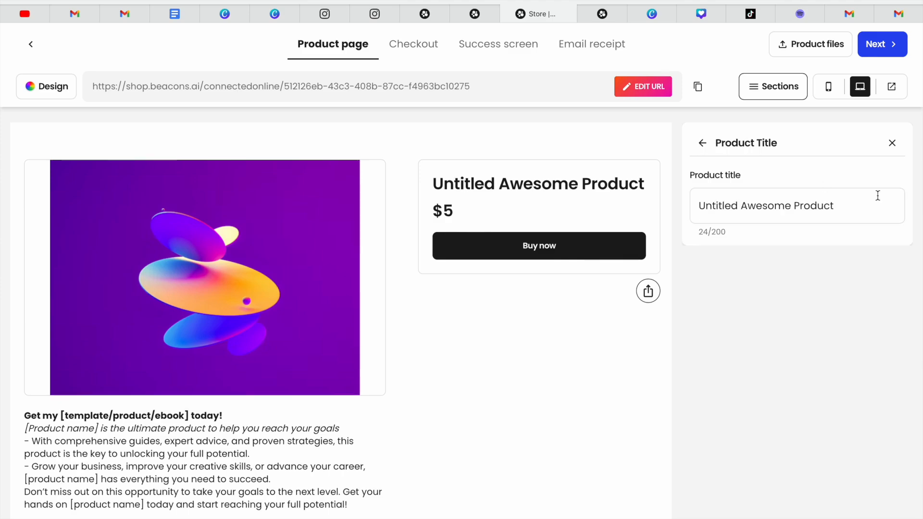
{"action": "left_click_drag", "start_coordinate": [859, 201], "coordinate": [689, 210]}
{"action": "key", "text": "BackSpace"}
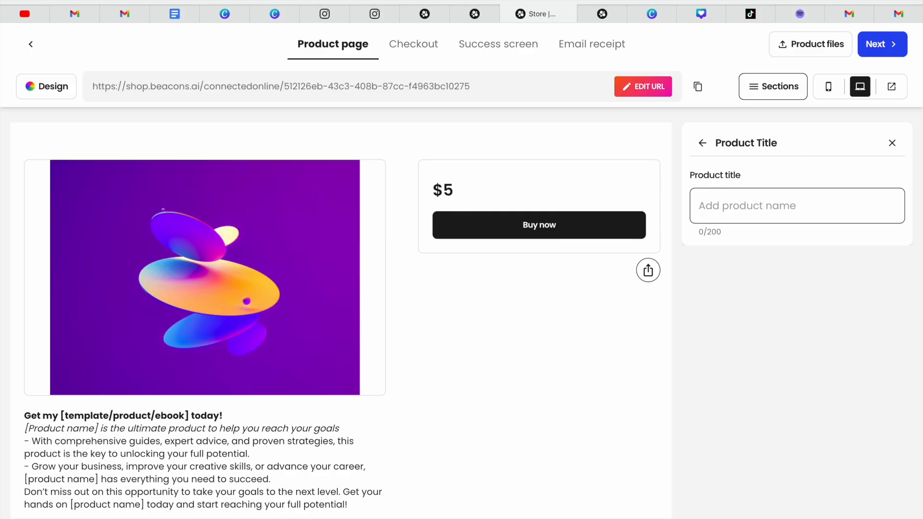
{"action": "type", "text": "How To Start "}
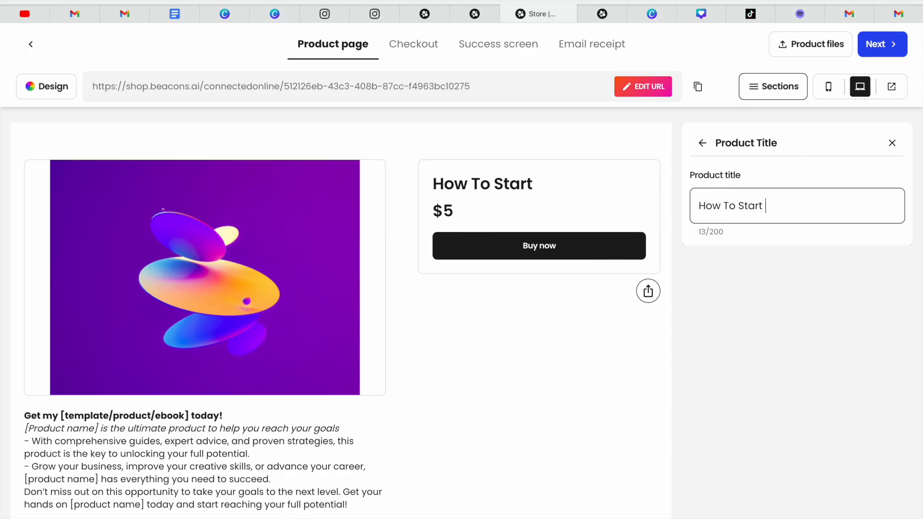
{"action": "type", "text": "A Self"}
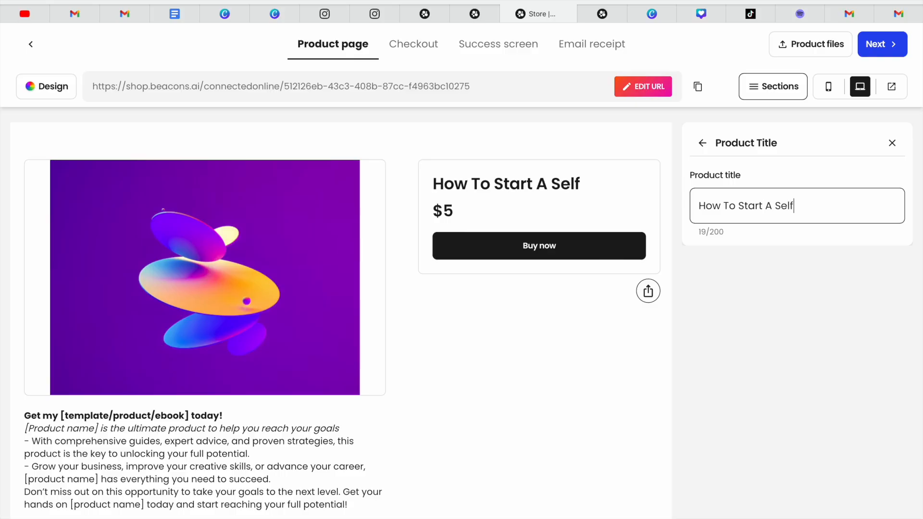
{"action": "type", "text": "Care Podcast"}
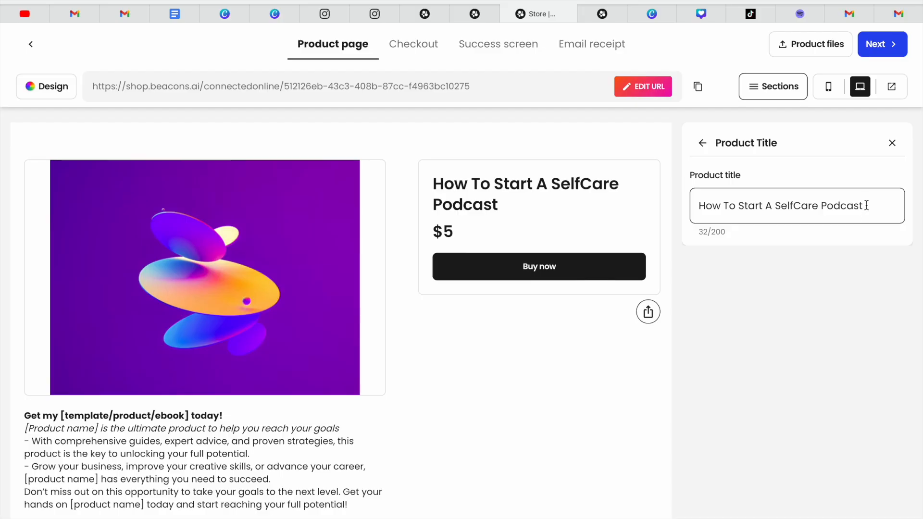
Extend the product title with "Create Content The Easy Way" and return to the list of sections.
{"action": "type", "text": "Create Conten"}
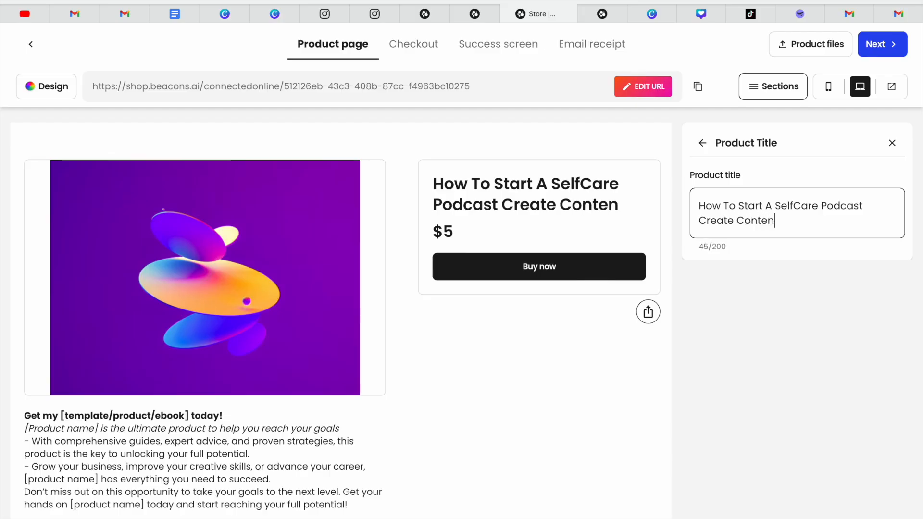
{"action": "type", "text": "t The"}
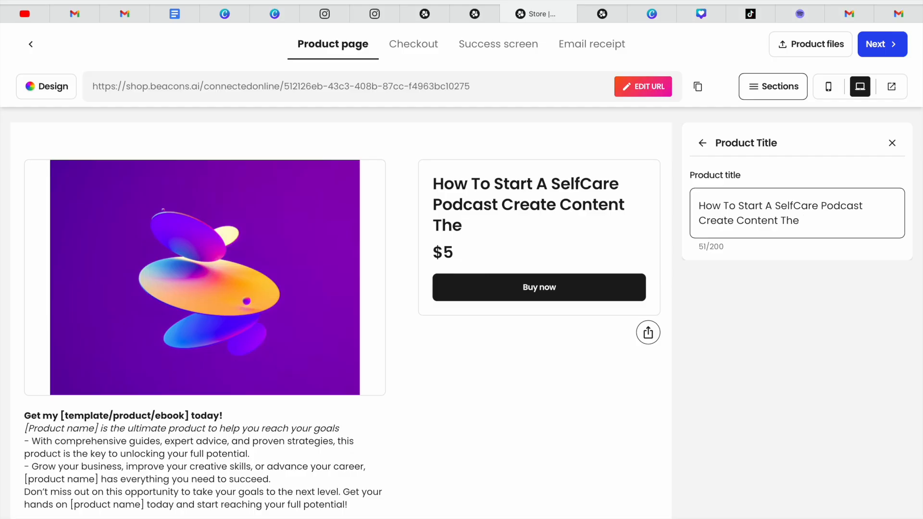
{"action": "type", "text": "Laxzy"}
{"action": "key", "text": "BackSpace"}
{"action": "key", "text": "BackSpace"}
{"action": "key", "text": "BackSpace"}
{"action": "key", "text": "BackSpace"}
{"action": "key", "text": "BackSpace"}
{"action": "type", "text": "Eas"}
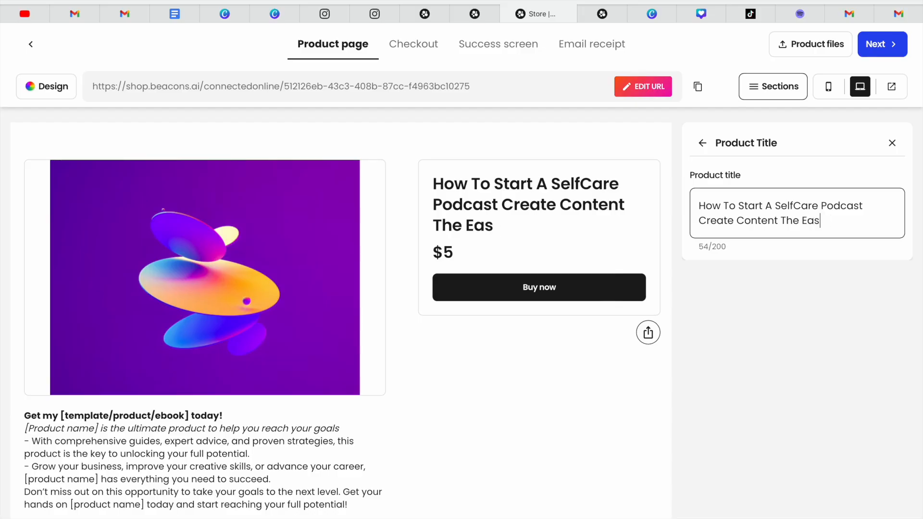
{"action": "type", "text": "y Way"}
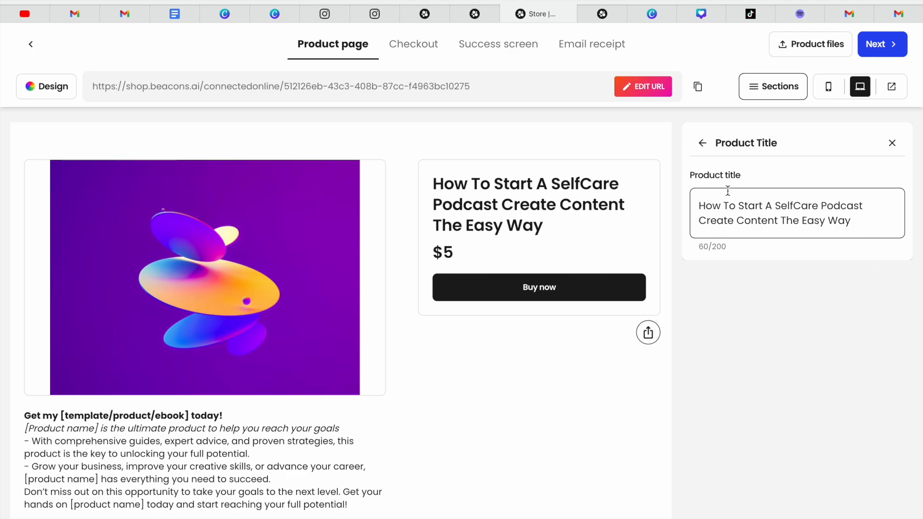
{"action": "left_click", "coordinate": [705, 145]}
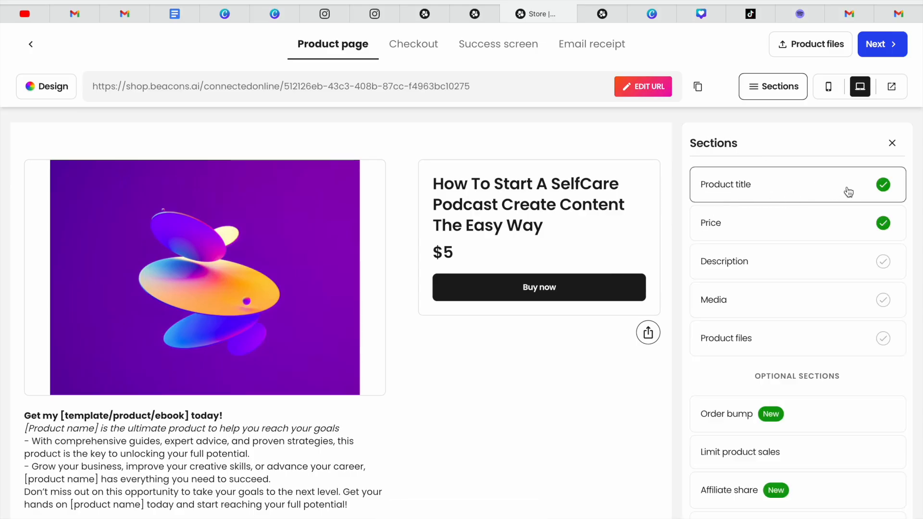
{"action": "left_click", "coordinate": [491, 210]}
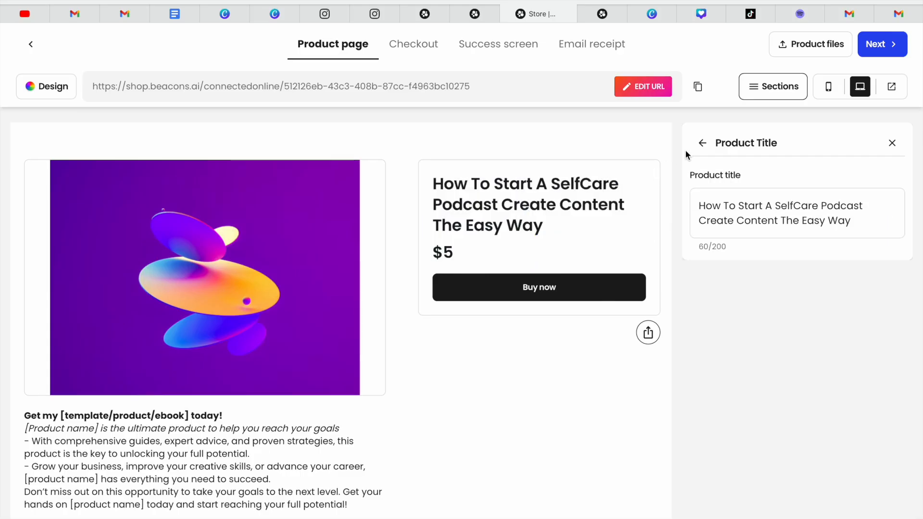
{"action": "left_click", "coordinate": [703, 144]}
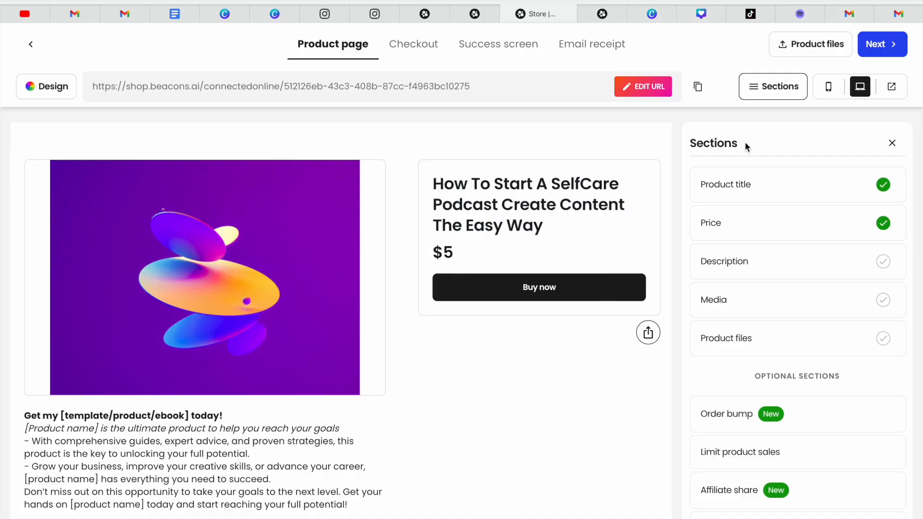
{"action": "left_click", "coordinate": [843, 194]}
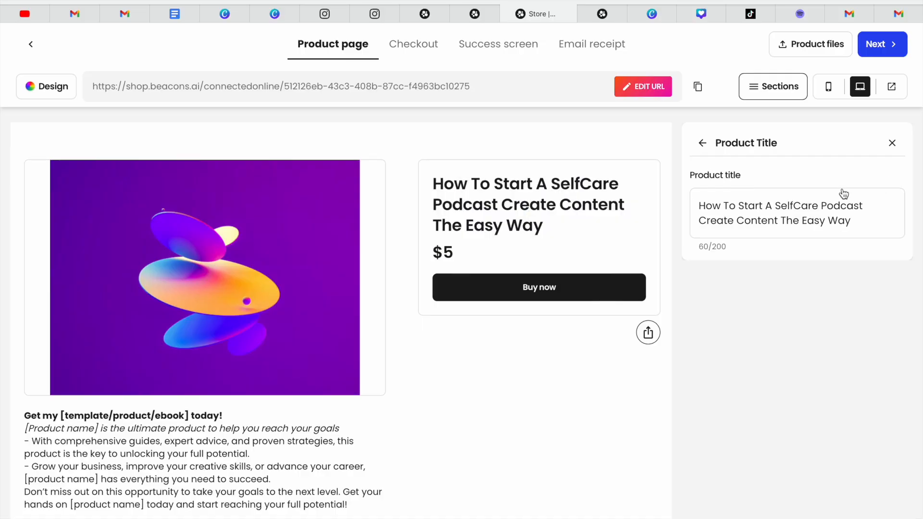
{"action": "left_click", "coordinate": [720, 219]}
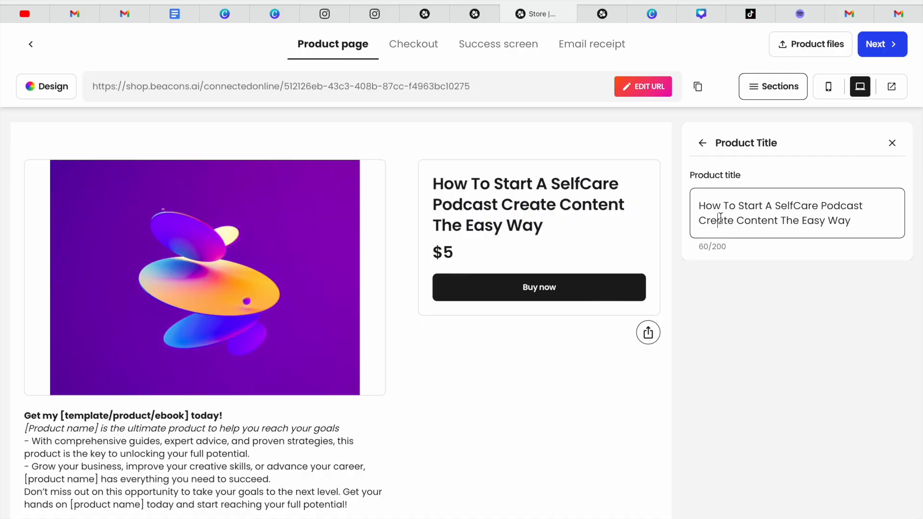
{"action": "left_click", "coordinate": [703, 144]}
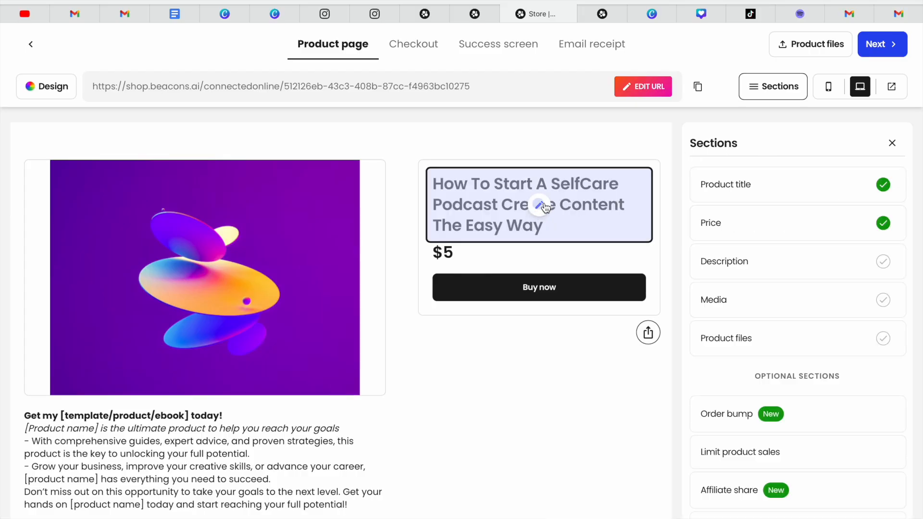
{"action": "left_click", "coordinate": [545, 207]}
{"action": "left_click", "coordinate": [703, 144]}
{"action": "left_click", "coordinate": [752, 246]}
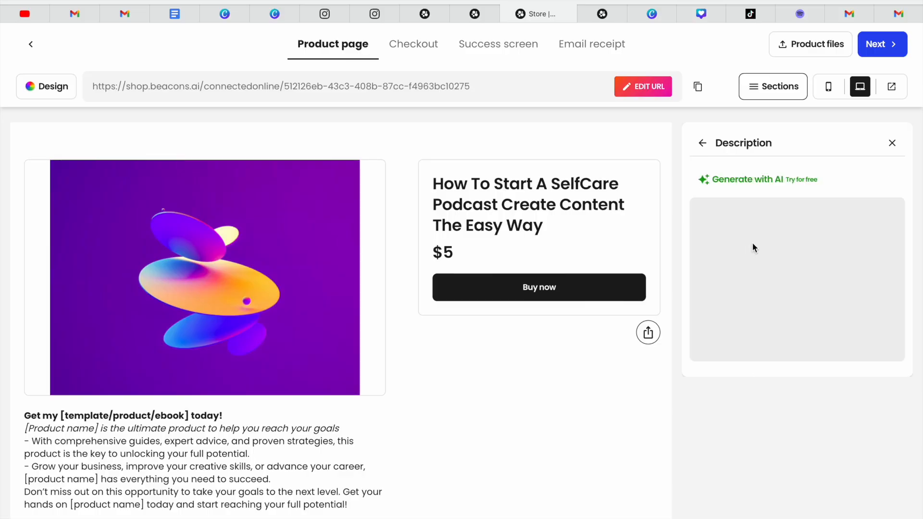
{"action": "left_click", "coordinate": [702, 144]}
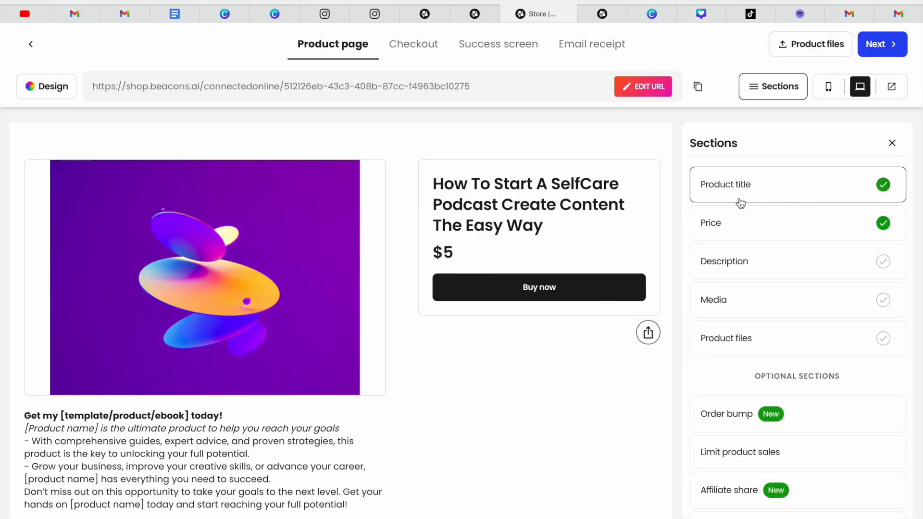
Set the product's price to $27 and return to the list of sections.
{"action": "left_click", "coordinate": [742, 228]}
{"action": "left_click", "coordinate": [749, 309]}
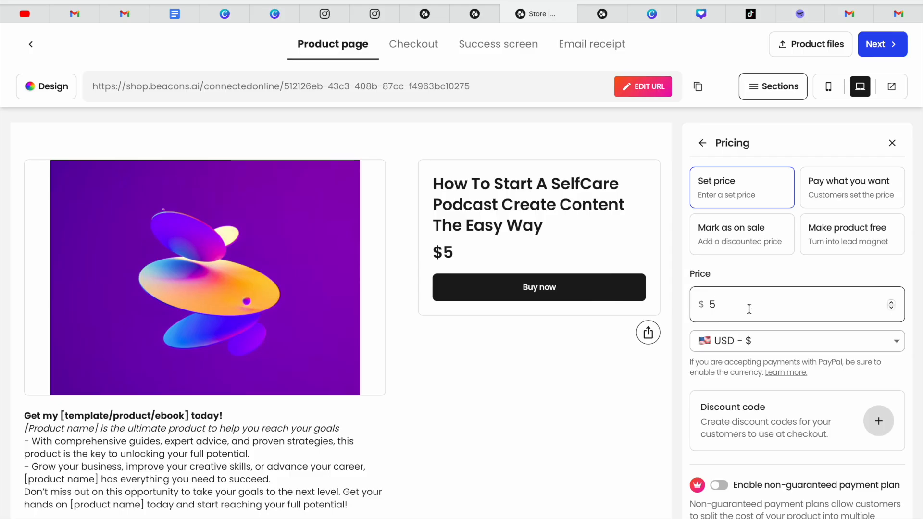
{"action": "key", "text": "BackSpace"}
{"action": "type", "text": "27"}
{"action": "left_click", "coordinate": [615, 402]}
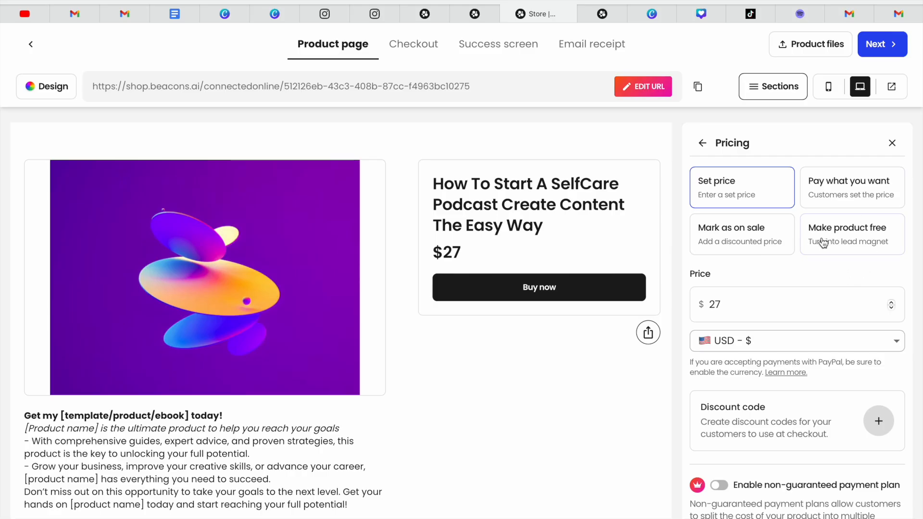
{"action": "left_click", "coordinate": [705, 143]}
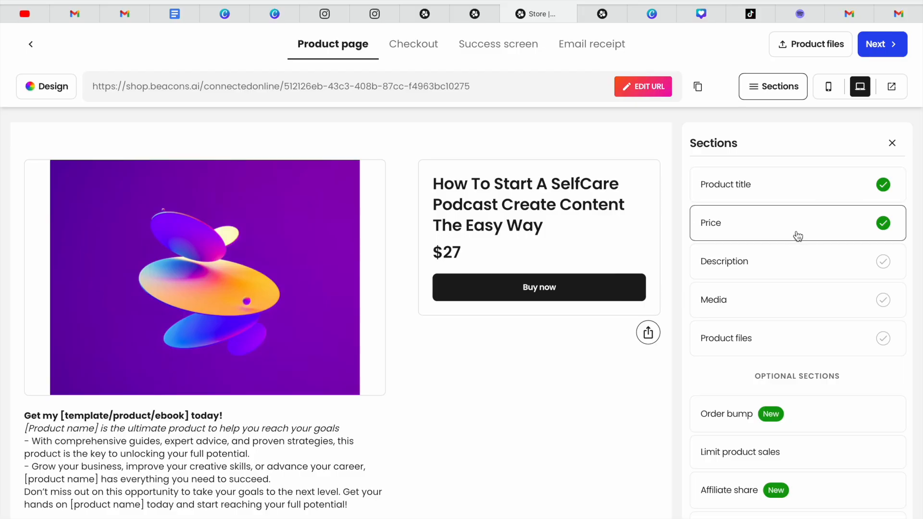
Open the product description and read through its placeholder text.
{"action": "left_click", "coordinate": [786, 268]}
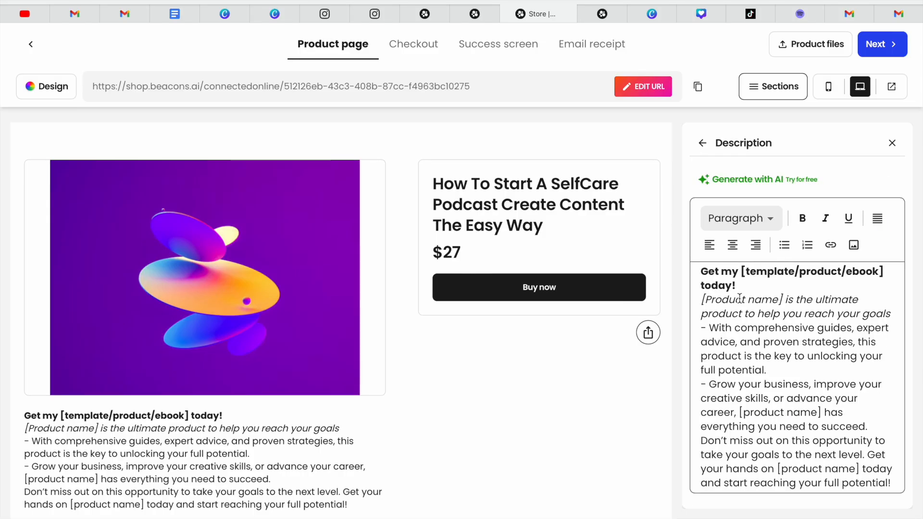
{"action": "left_click_drag", "start_coordinate": [740, 298], "coordinate": [759, 493]}
{"action": "left_click", "coordinate": [800, 438]}
{"action": "left_click_drag", "start_coordinate": [848, 413], "coordinate": [850, 485]}
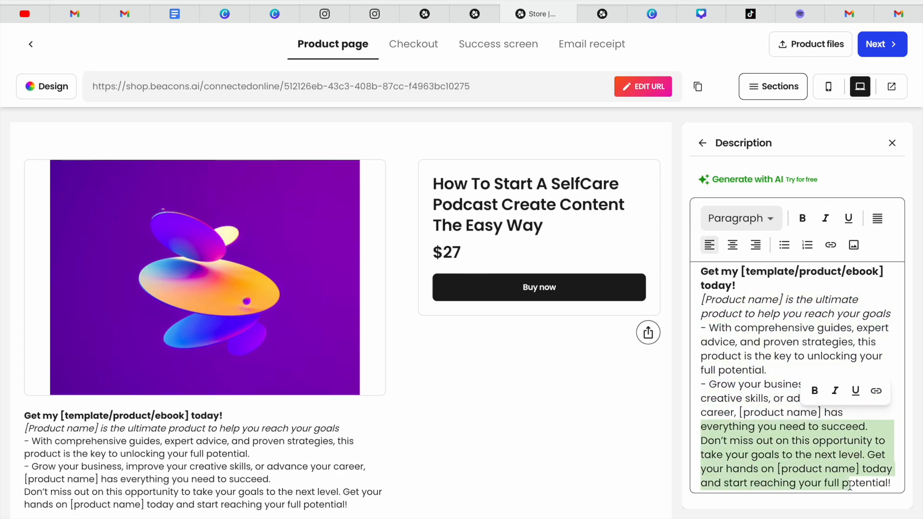
{"action": "left_click", "coordinate": [736, 315]}
{"action": "left_click_drag", "start_coordinate": [707, 273], "coordinate": [731, 366]}
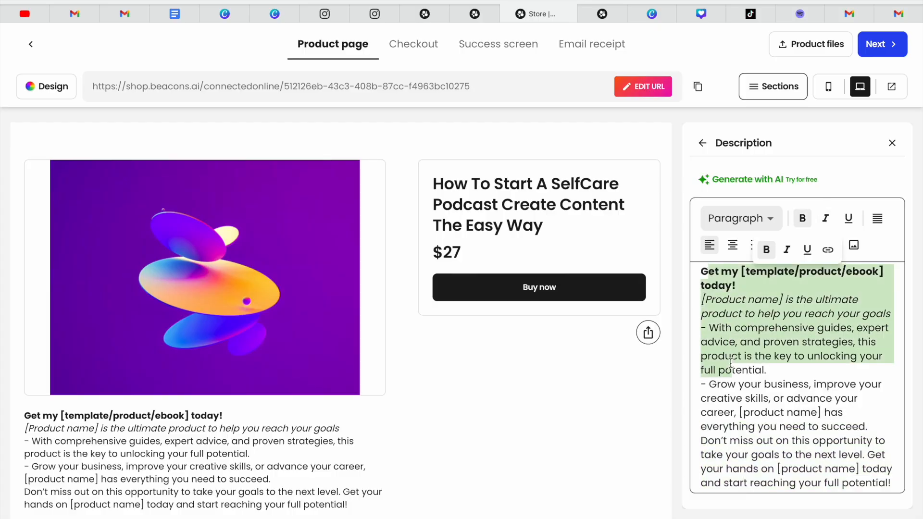
{"action": "left_click", "coordinate": [743, 403]}
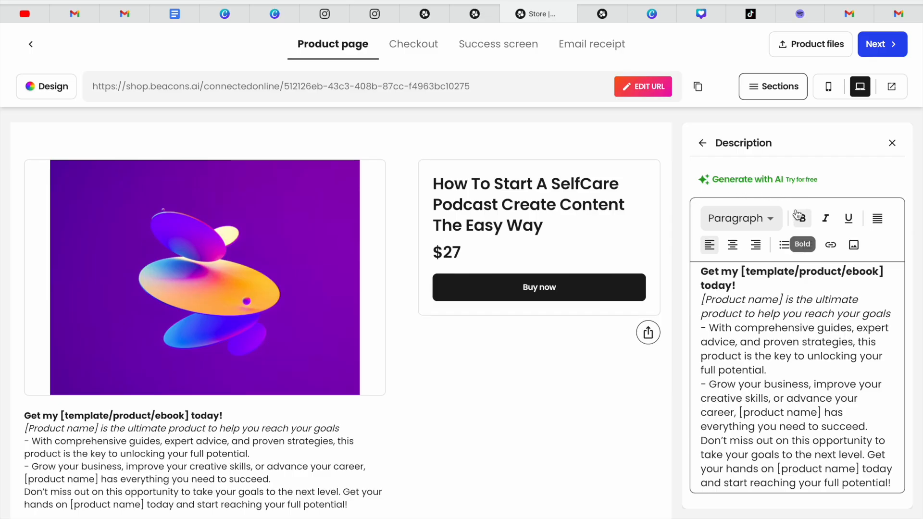
{"action": "left_click_drag", "start_coordinate": [714, 290], "coordinate": [731, 469]}
{"action": "left_click", "coordinate": [863, 184]}
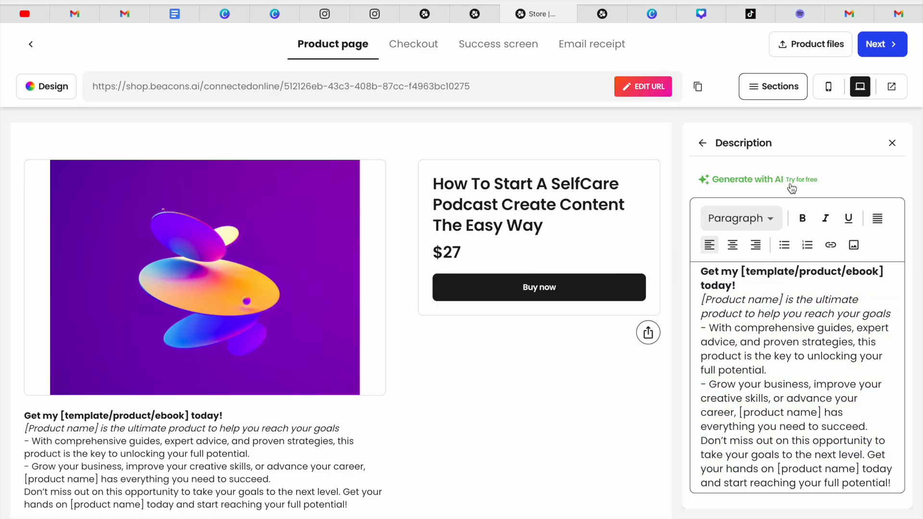
Generate an AI product description from the details "How To Start A SelfCare Podcast Creating Content the Easy way".
{"action": "left_click", "coordinate": [751, 184]}
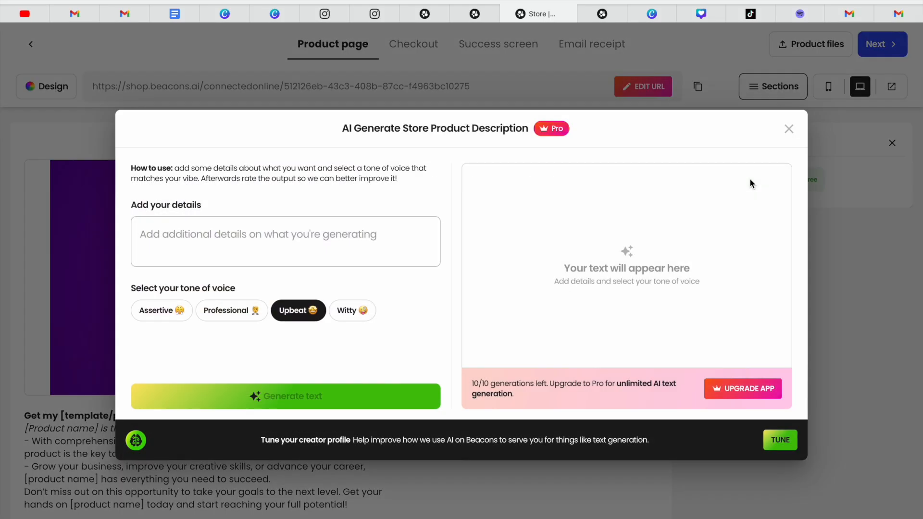
{"action": "left_click", "coordinate": [215, 238]}
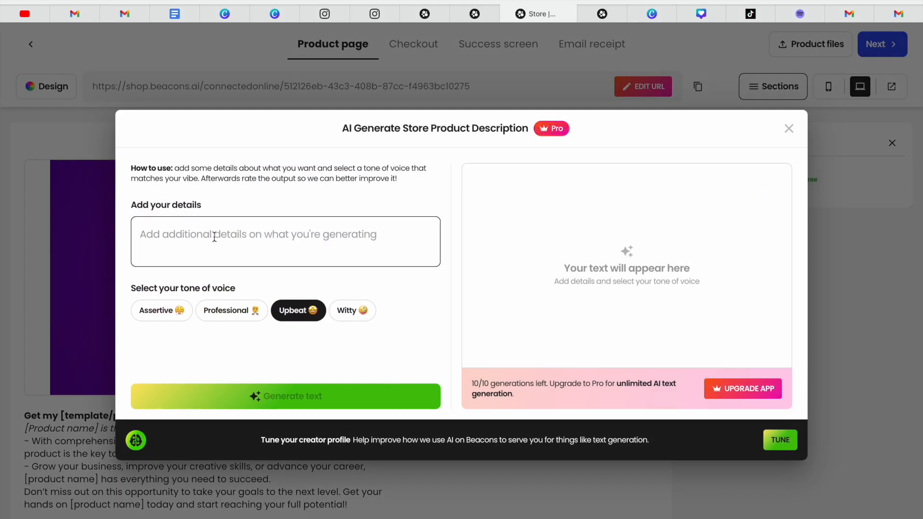
{"action": "type", "text": "How "}
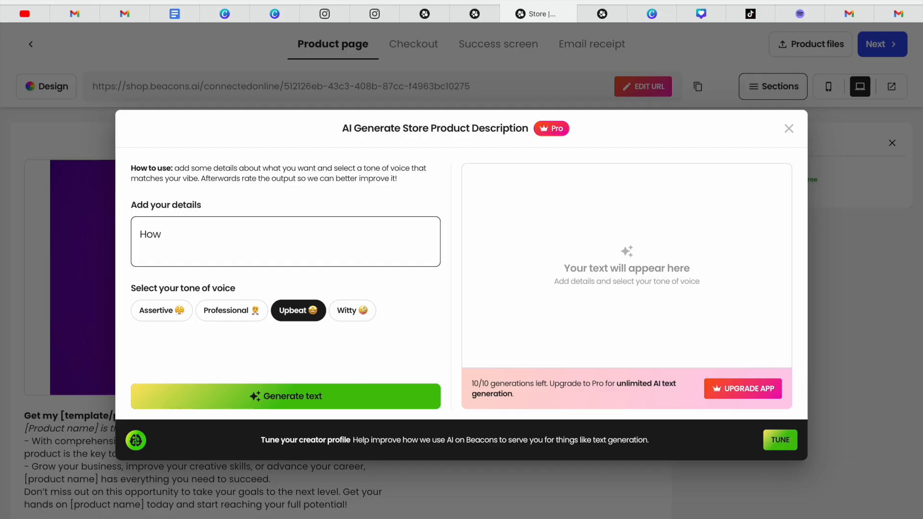
{"action": "type", "text": "To Start A SelfCare Po"}
{"action": "key", "text": "BackSpace"}
{"action": "type", "text": "odcast "}
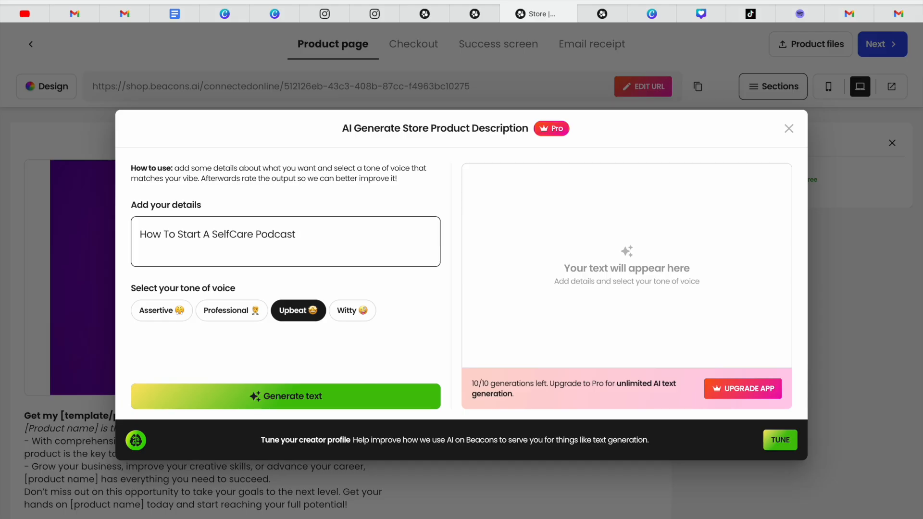
{"action": "type", "text": "Creating Content the Easy way"}
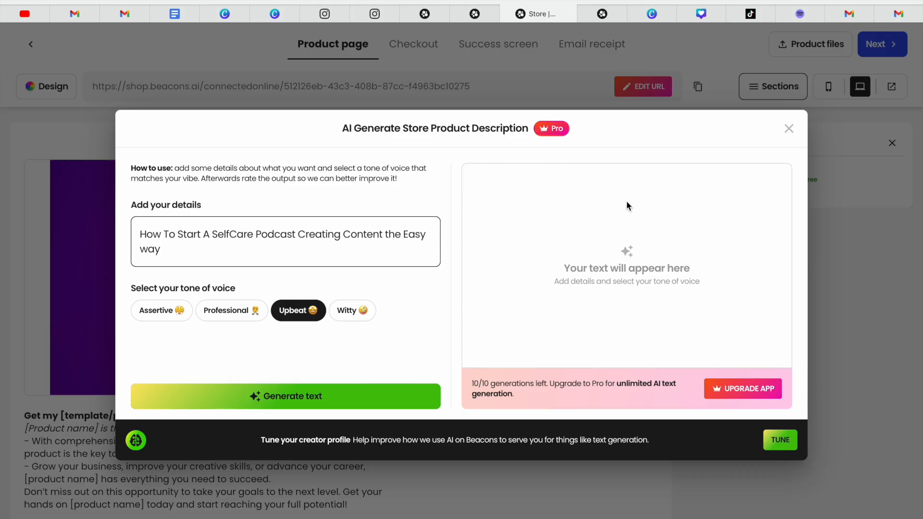
{"action": "left_click", "coordinate": [271, 402]}
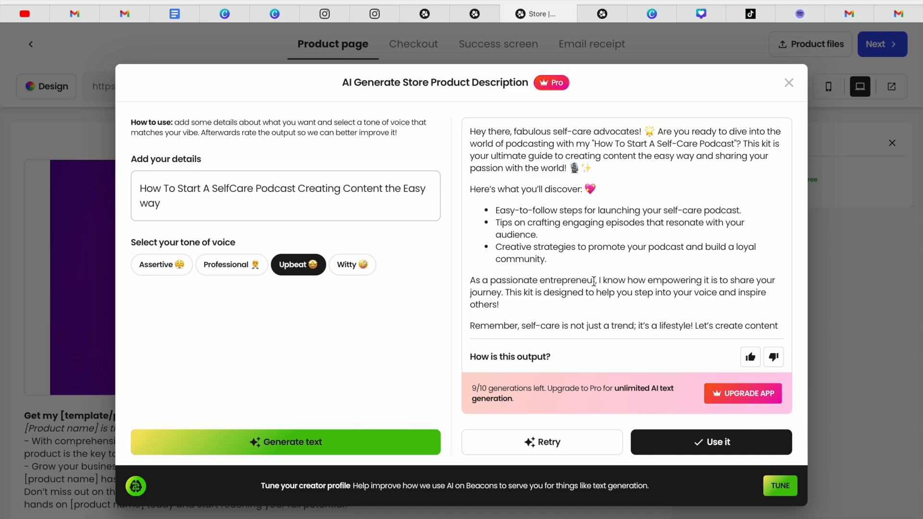
Compare the generated description's opening paragraph with the "Creating Content the Easy way" wording in the details.
{"action": "left_click_drag", "start_coordinate": [548, 165], "coordinate": [548, 106]}
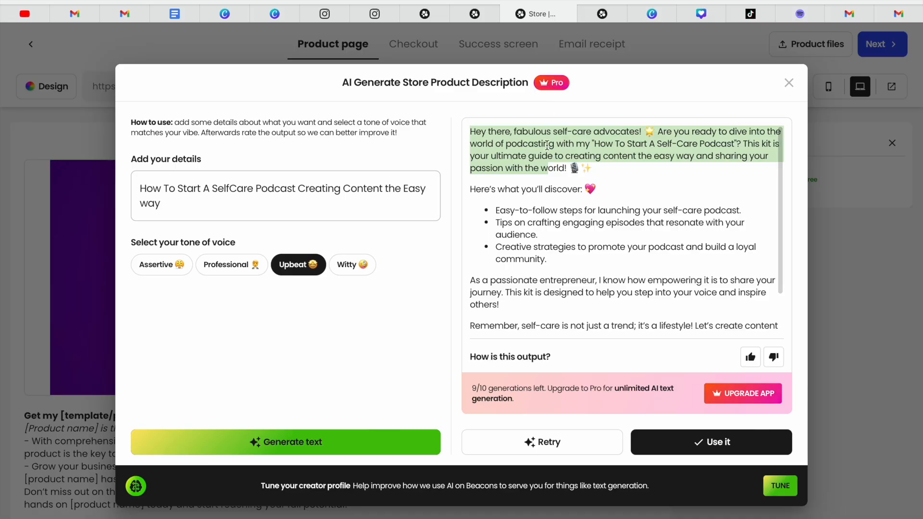
{"action": "left_click", "coordinate": [545, 190]}
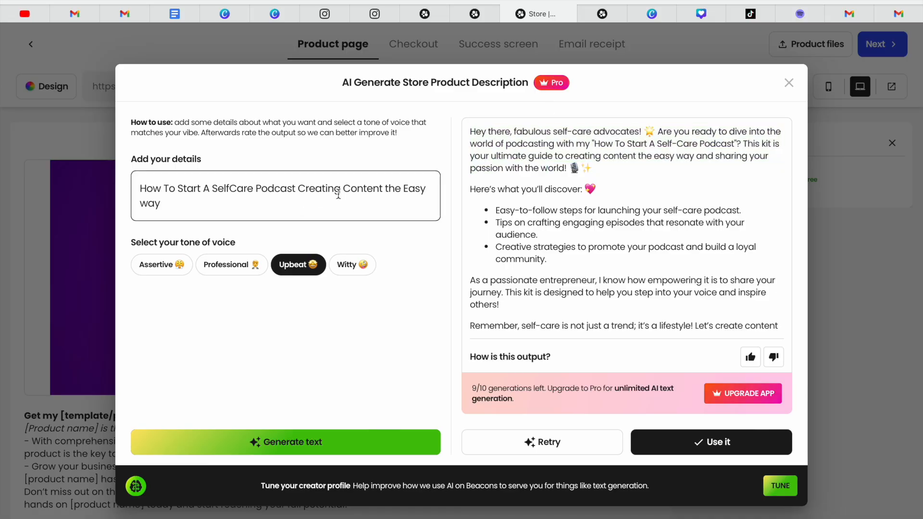
{"action": "left_click_drag", "start_coordinate": [298, 189], "coordinate": [385, 202]}
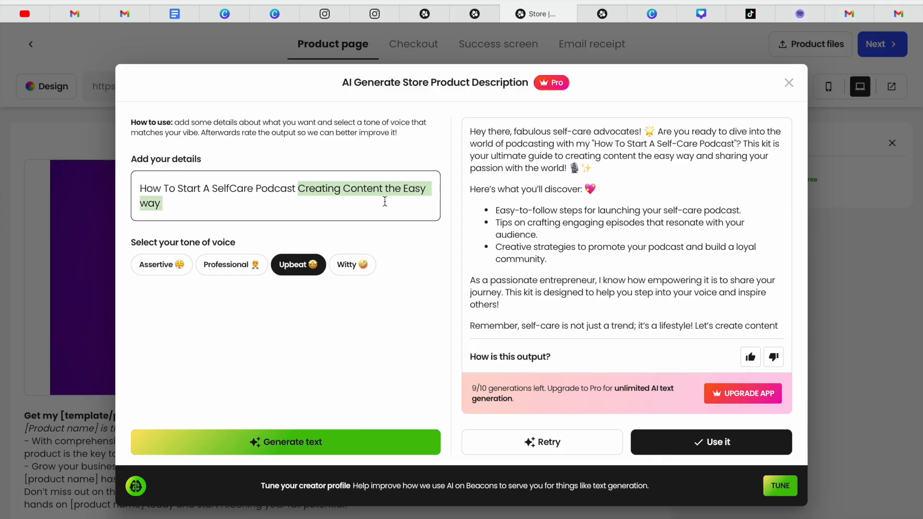
Regenerate the description from the shortened details "How To Start A SelfCare Podcast", look it over and close the generator without using it.
{"action": "key", "text": "BackSpace"}
{"action": "left_click", "coordinate": [319, 443]}
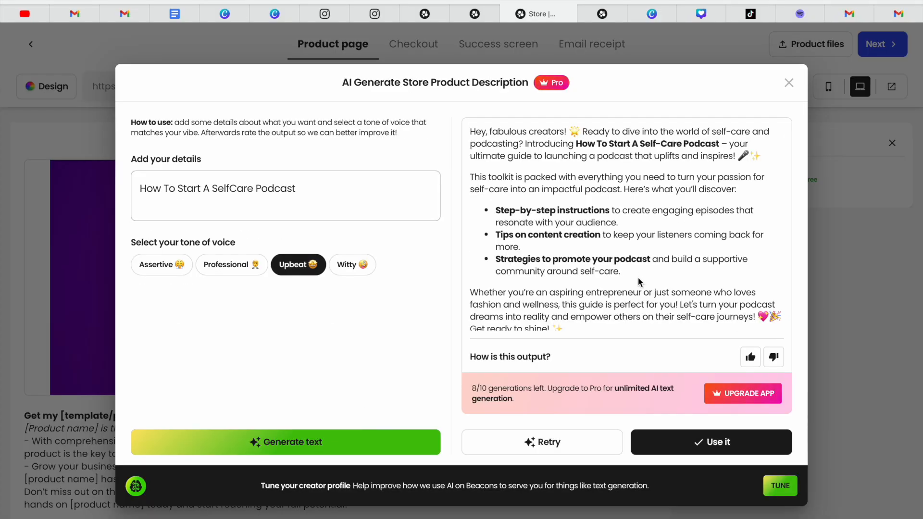
{"action": "left_click_drag", "start_coordinate": [627, 234], "coordinate": [742, 76]}
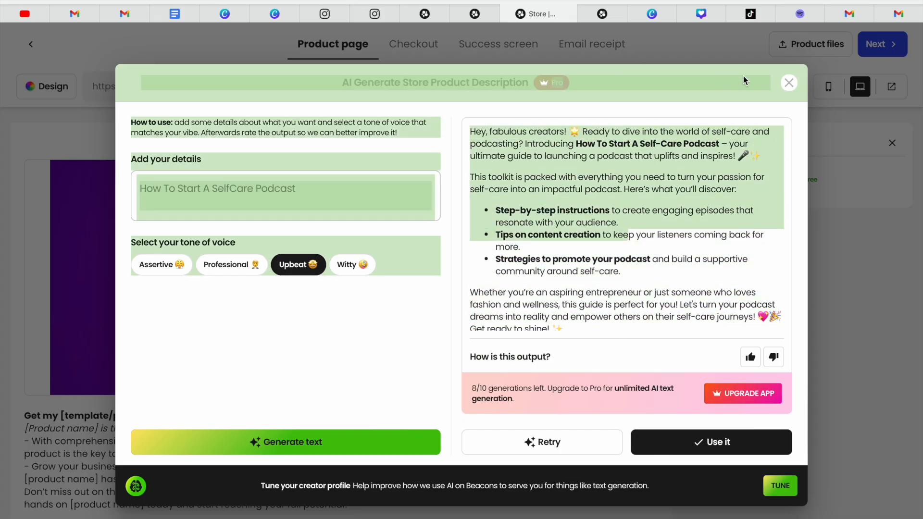
{"action": "left_click", "coordinate": [791, 84]}
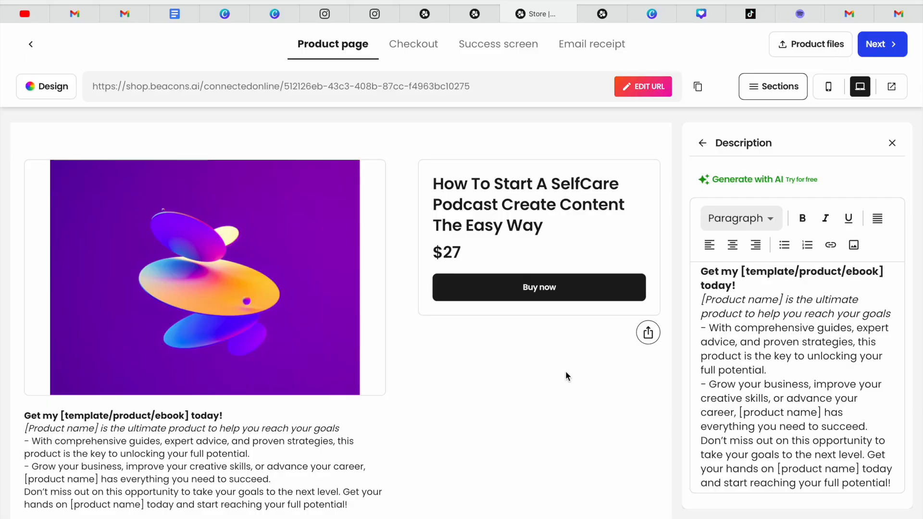
Reopen the AI description generator and replace the details with "How to start a selfcare podcast".
{"action": "left_click", "coordinate": [767, 184]}
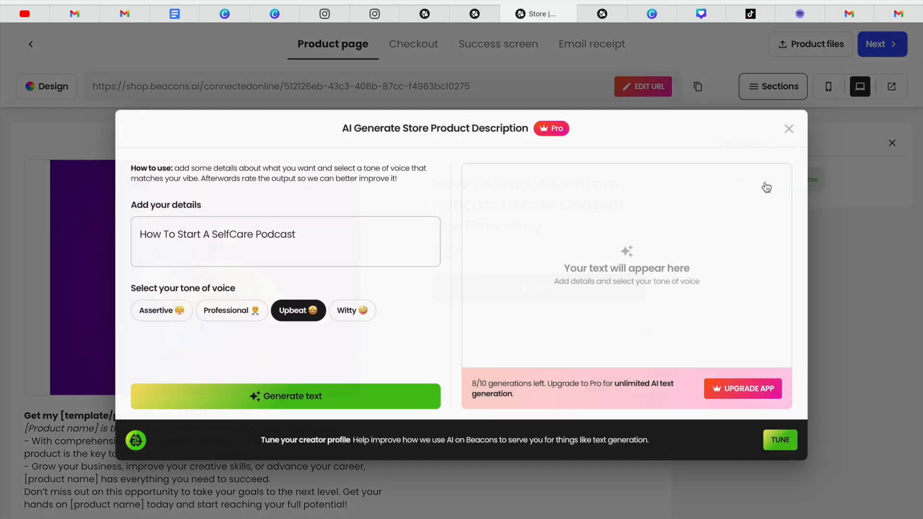
{"action": "left_click", "coordinate": [299, 251]}
{"action": "left_click_drag", "start_coordinate": [305, 235], "coordinate": [132, 235]}
{"action": "key", "text": "BackSpace"}
{"action": "type", "text": "H"}
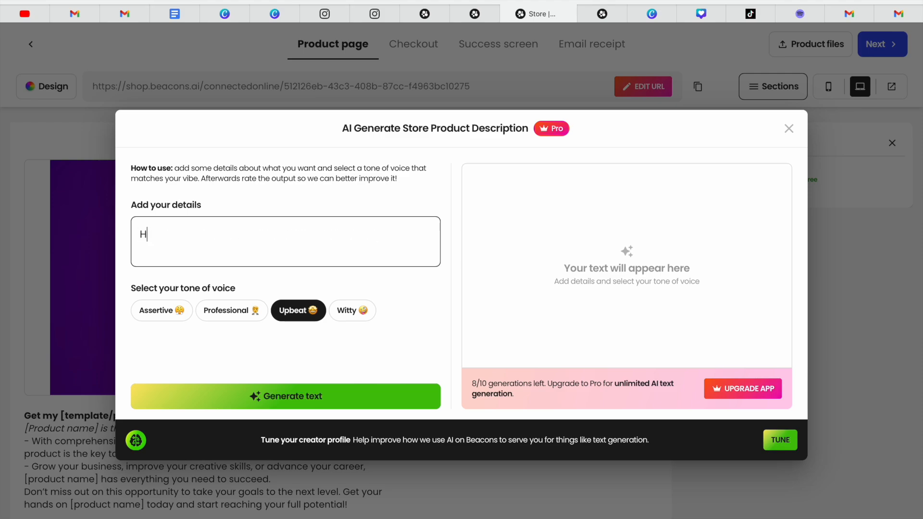
{"action": "type", "text": "ow to start a selfcare podcast"}
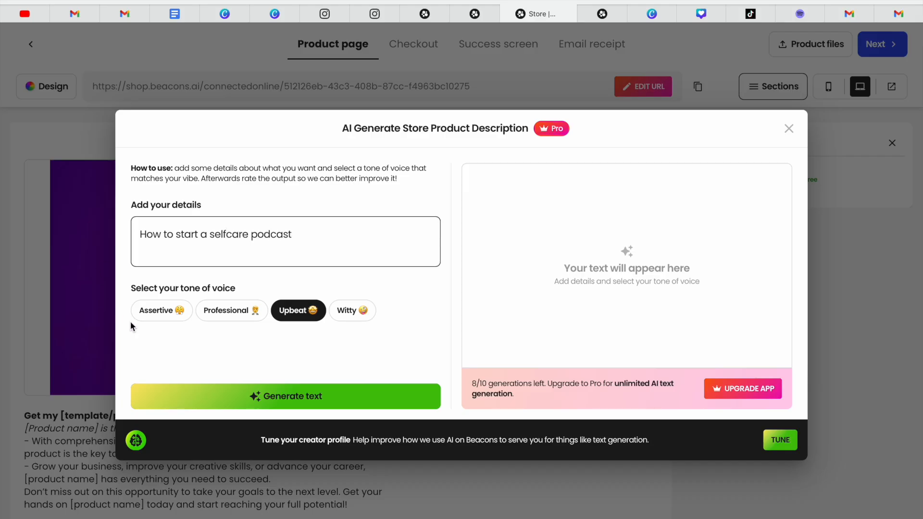
Try the Assertive and Professional tones of voice, and generate a description in the Witty tone.
{"action": "left_click", "coordinate": [155, 318]}
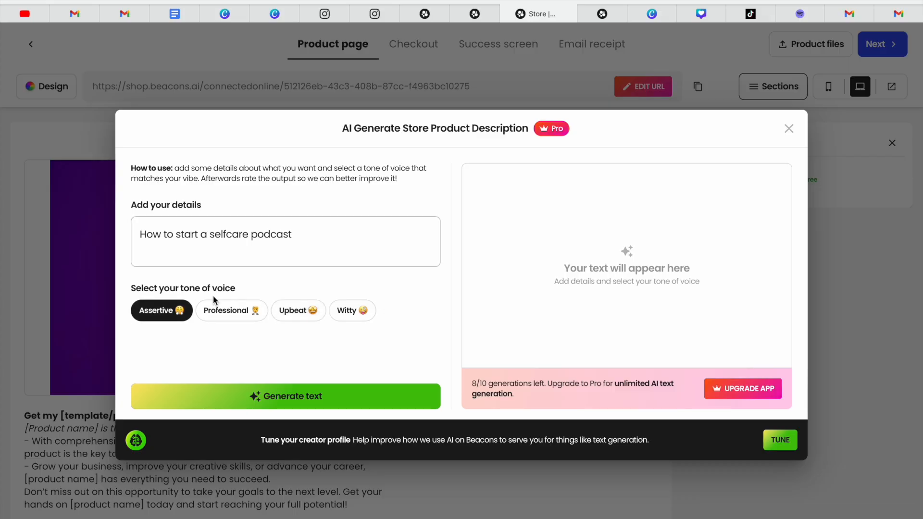
{"action": "left_click", "coordinate": [233, 310]}
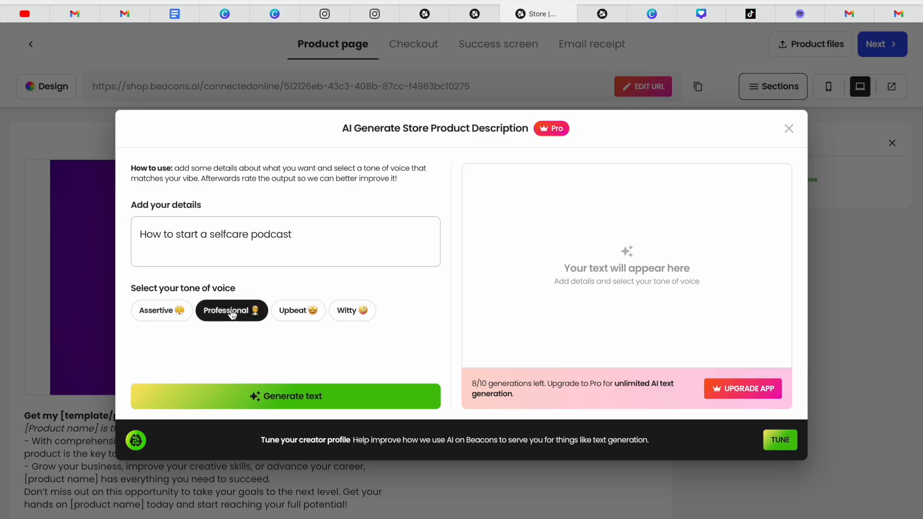
{"action": "left_click", "coordinate": [343, 317]}
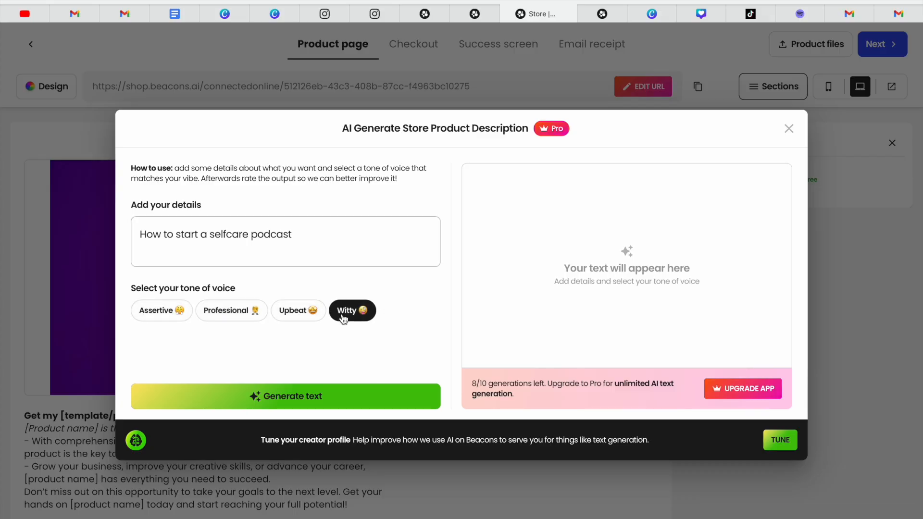
{"action": "left_click", "coordinate": [301, 407]}
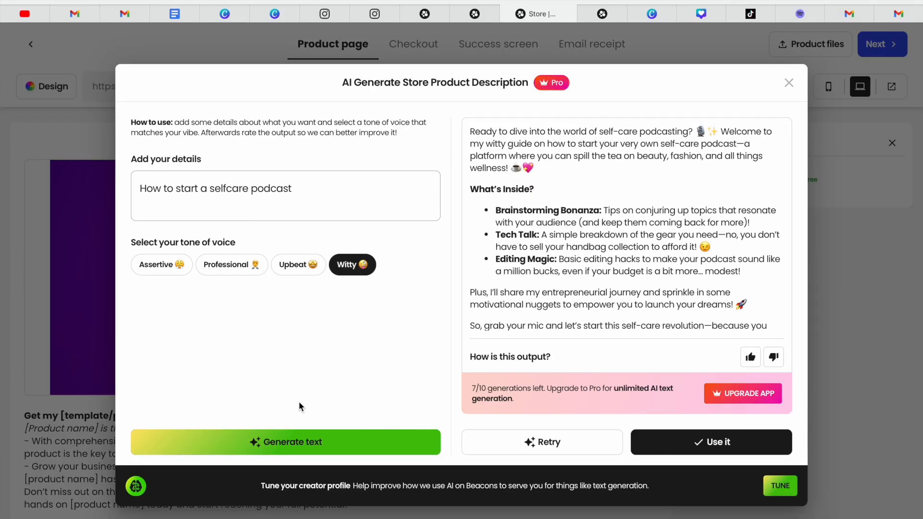
Regenerate the description in the Upbeat tone and read its opening paragraph.
{"action": "left_click", "coordinate": [300, 266]}
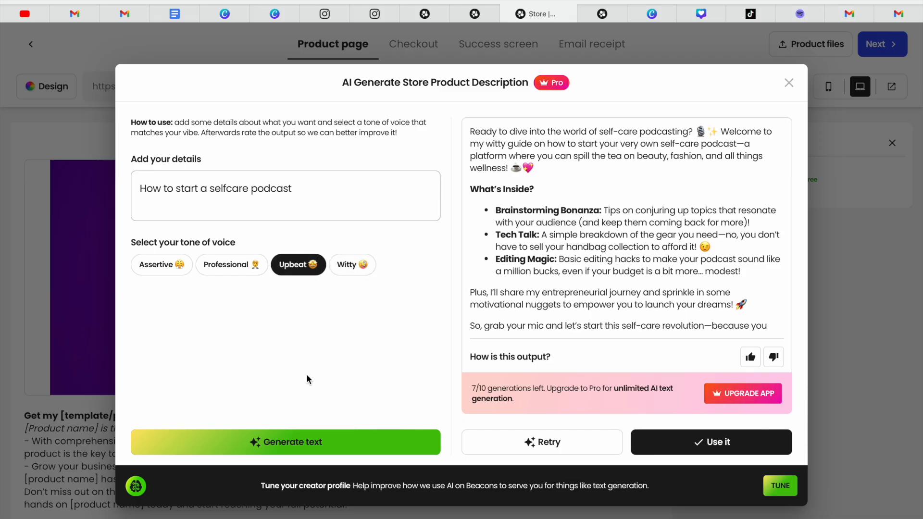
{"action": "left_click", "coordinate": [291, 441]}
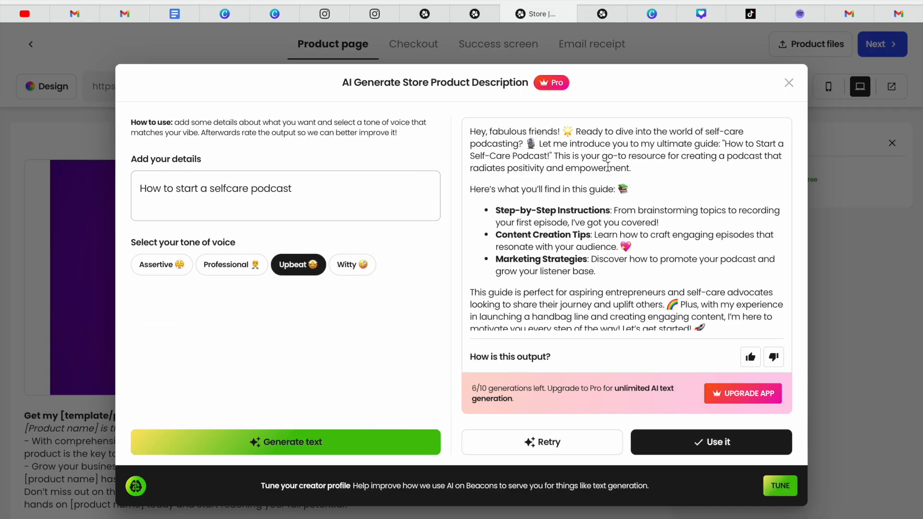
{"action": "left_click_drag", "start_coordinate": [607, 166], "coordinate": [576, 126]}
{"action": "left_click", "coordinate": [581, 170]}
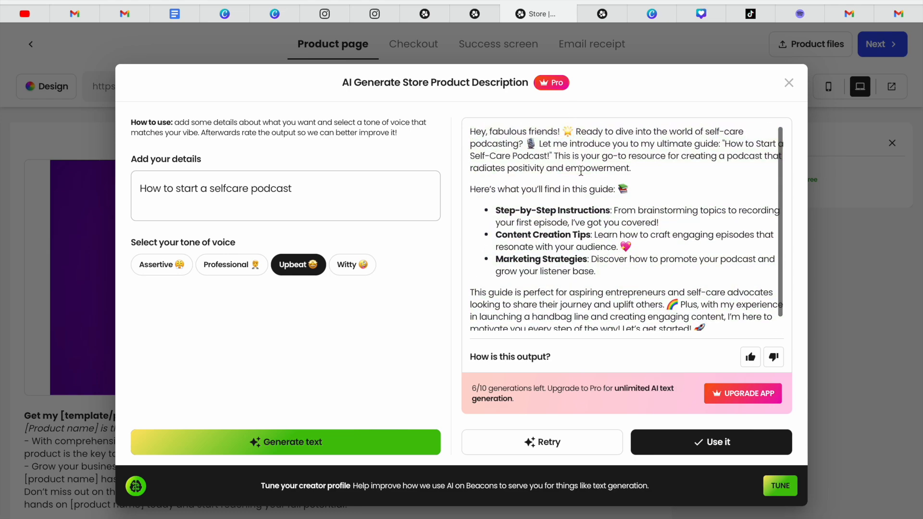
Switch to the digitialconnected account and open its existing "Start Your Selfcare Podcast" digital product for editing.
{"action": "left_click", "coordinate": [481, 14]}
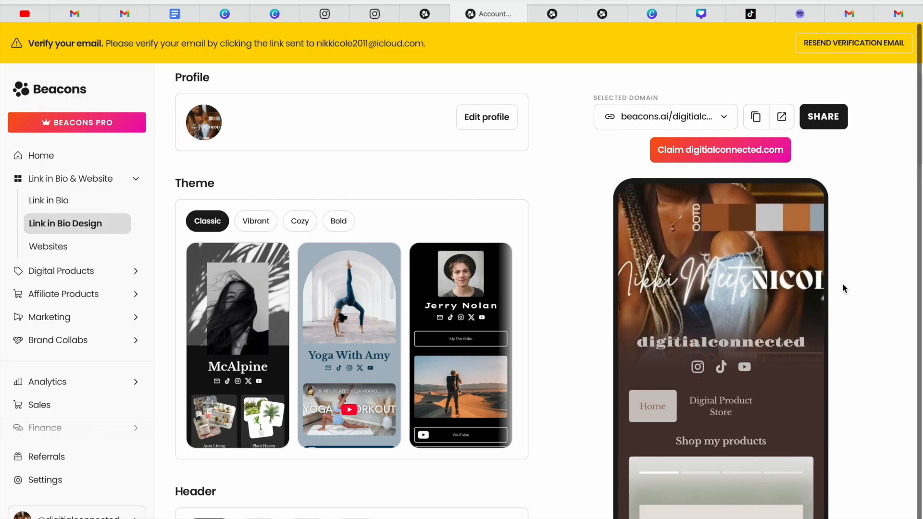
{"action": "scroll", "coordinate": [844, 287], "scroll_direction": "down", "scroll_amount": 1}
{"action": "scroll", "coordinate": [445, 415], "scroll_direction": "down", "scroll_amount": 1}
{"action": "scroll", "coordinate": [445, 416], "scroll_direction": "up", "scroll_amount": 1}
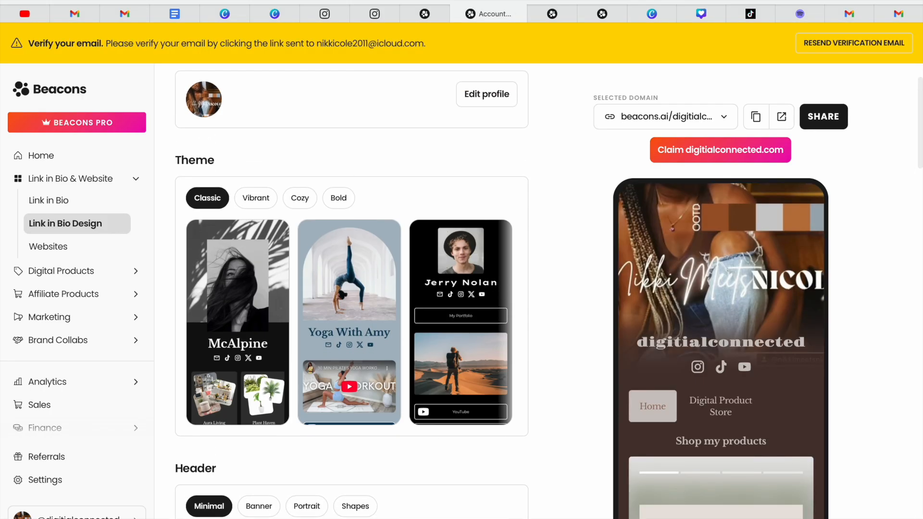
{"action": "left_click", "coordinate": [85, 272]}
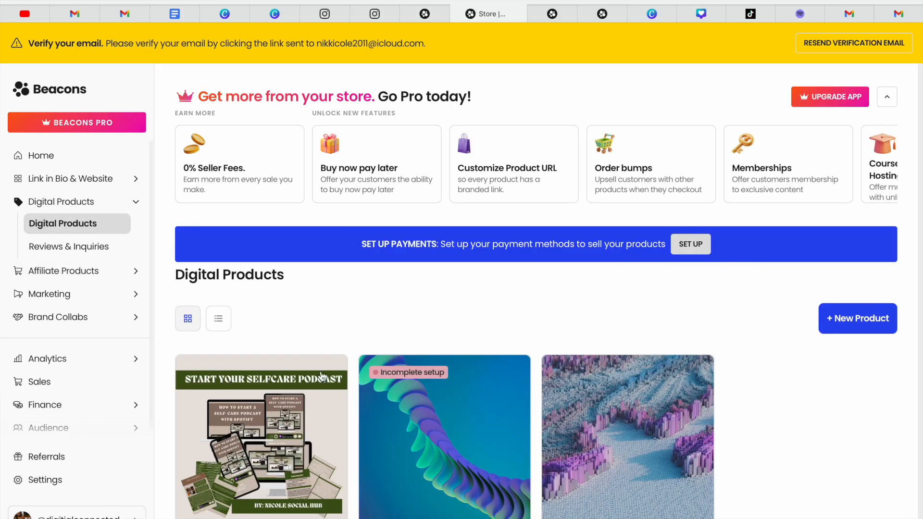
{"action": "left_click", "coordinate": [277, 421]}
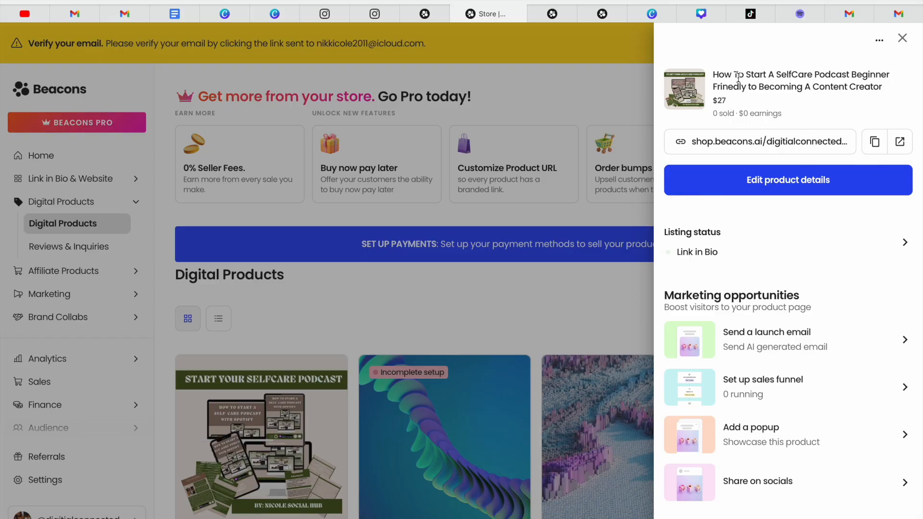
{"action": "left_click", "coordinate": [789, 182]}
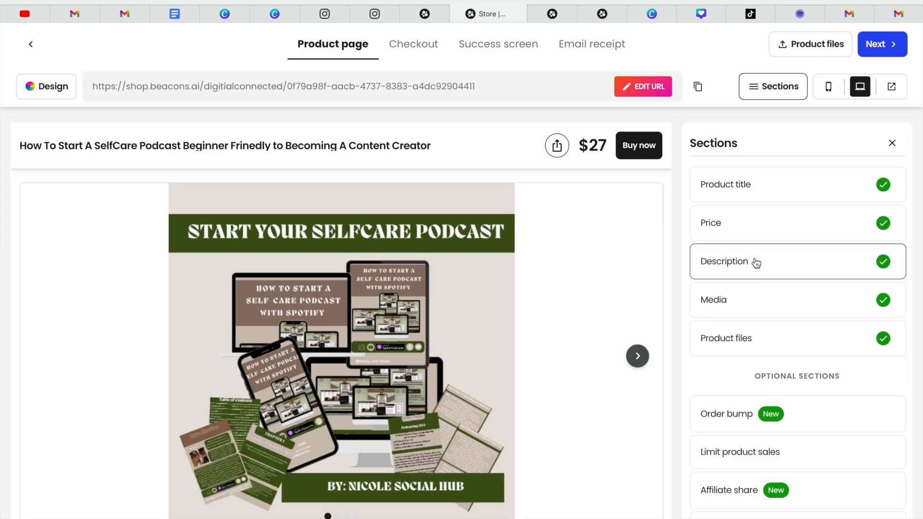
Open the existing product's description and read through its full text to the closing line.
{"action": "left_click", "coordinate": [757, 261]}
{"action": "left_click_drag", "start_coordinate": [702, 273], "coordinate": [727, 233]}
{"action": "left_click", "coordinate": [739, 300]}
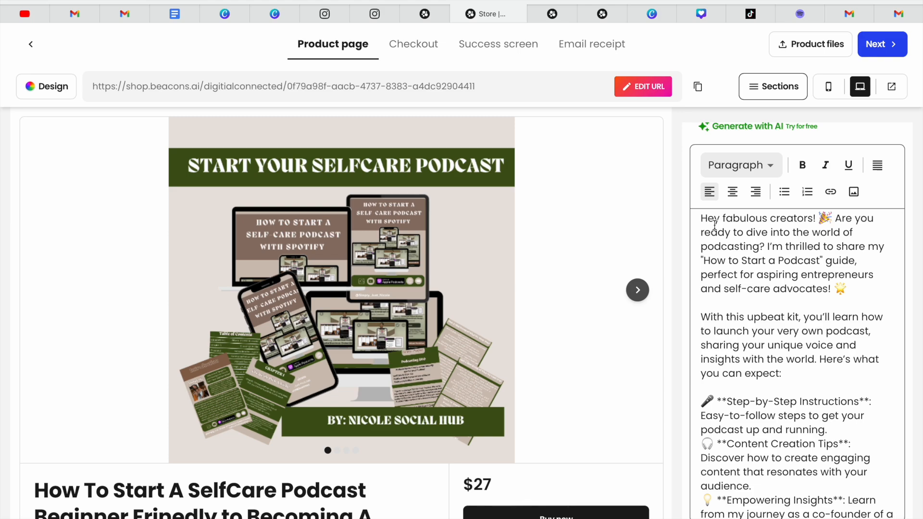
{"action": "key", "text": "ctrl+a"}
{"action": "scroll", "coordinate": [722, 336], "scroll_direction": "down", "scroll_amount": 3}
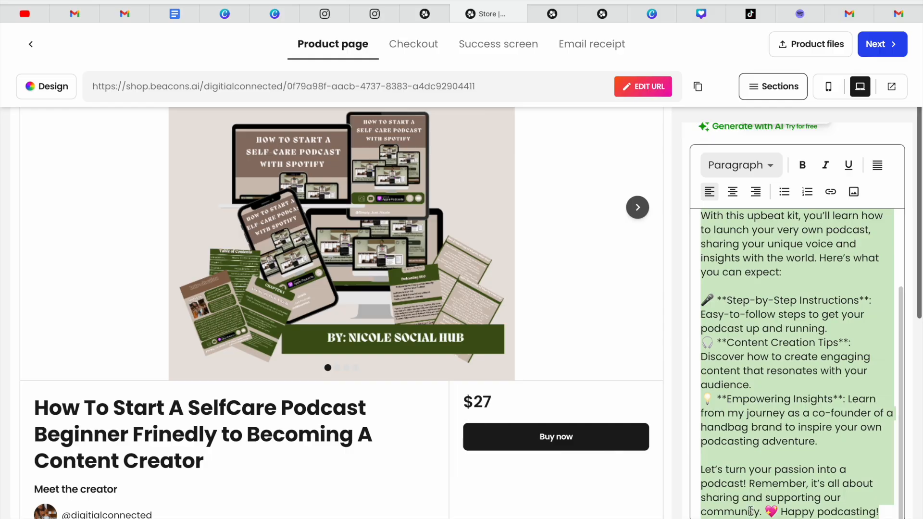
{"action": "left_click", "coordinate": [723, 398]}
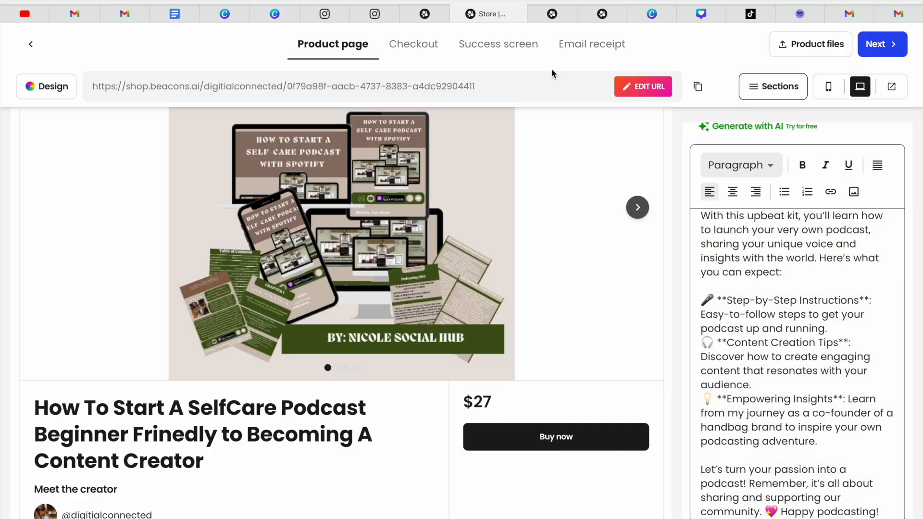
Compare the newly generated Upbeat description with the existing product's description, examining its Empowering Insights passage.
{"action": "left_click", "coordinate": [551, 16]}
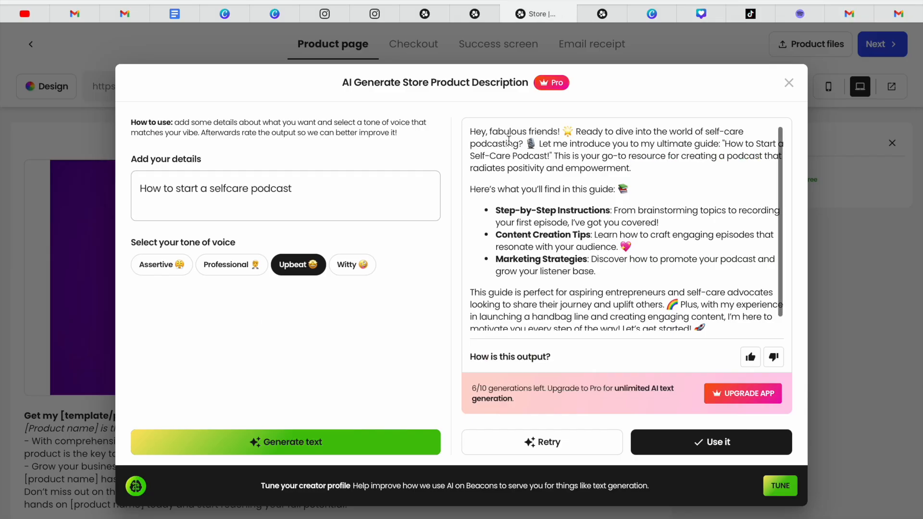
{"action": "left_click_drag", "start_coordinate": [509, 149], "coordinate": [528, 43]}
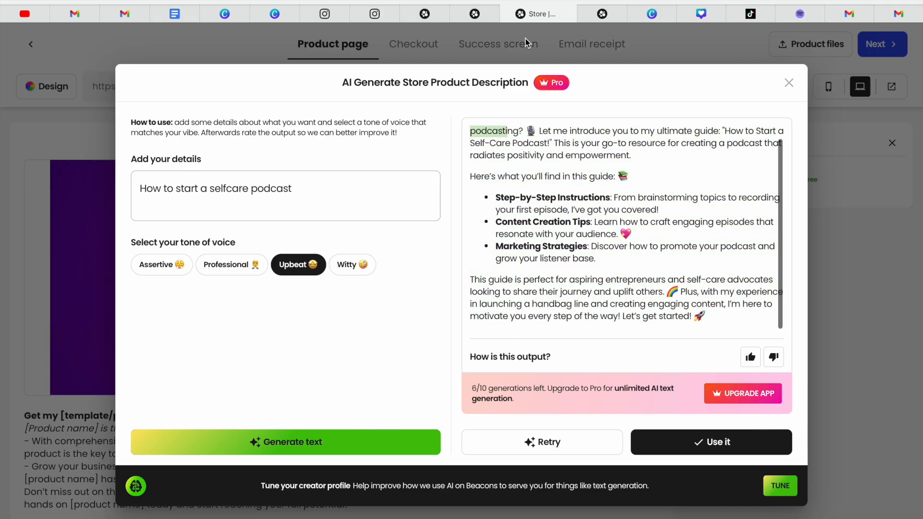
{"action": "left_click", "coordinate": [494, 12]}
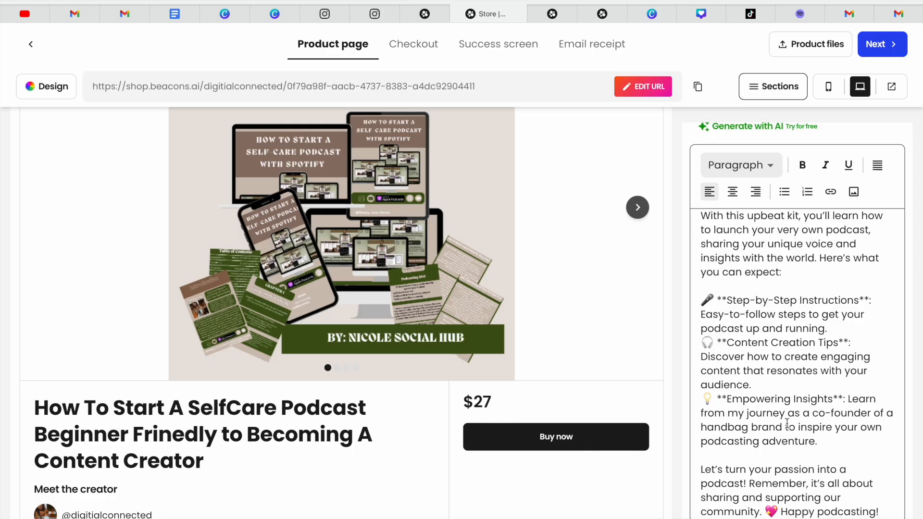
{"action": "left_click_drag", "start_coordinate": [729, 399], "coordinate": [781, 453]}
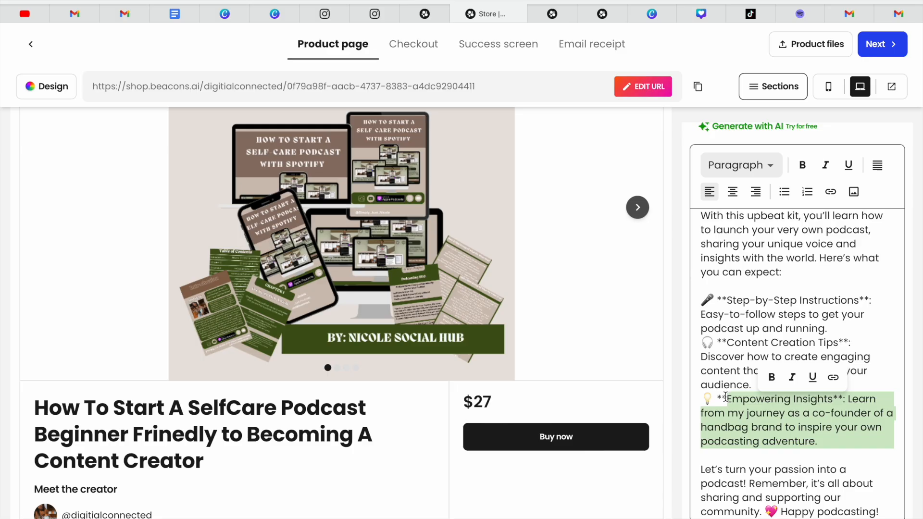
{"action": "left_click_drag", "start_coordinate": [725, 397], "coordinate": [721, 397]}
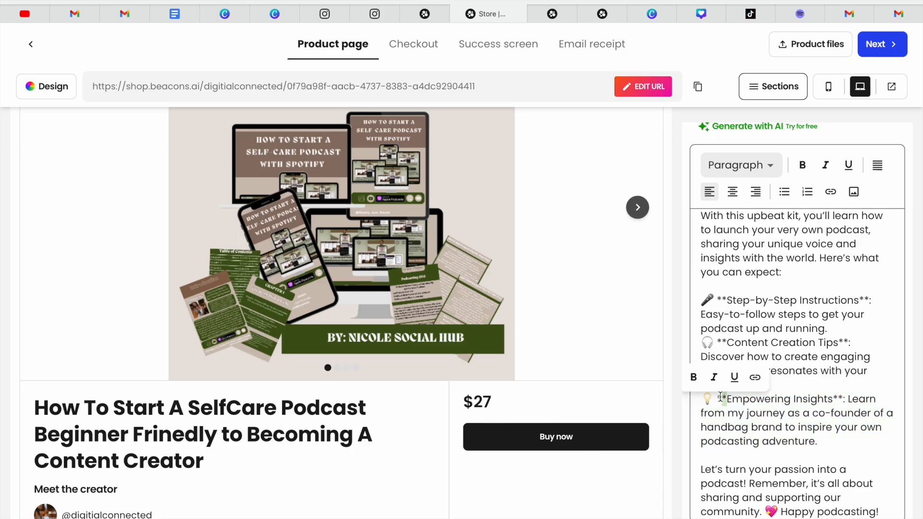
{"action": "left_click", "coordinate": [720, 447]}
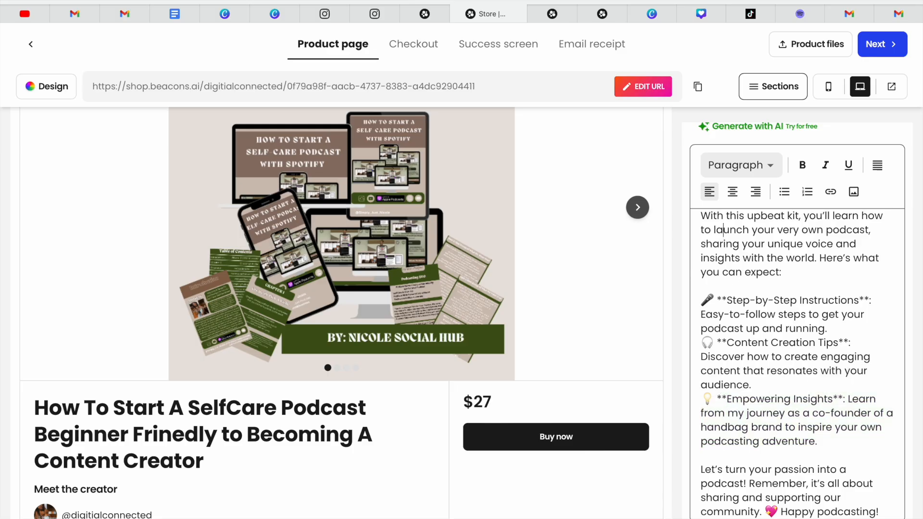
{"action": "key", "text": "Up"}
{"action": "left_click", "coordinate": [812, 245]}
{"action": "key", "text": "Up"}
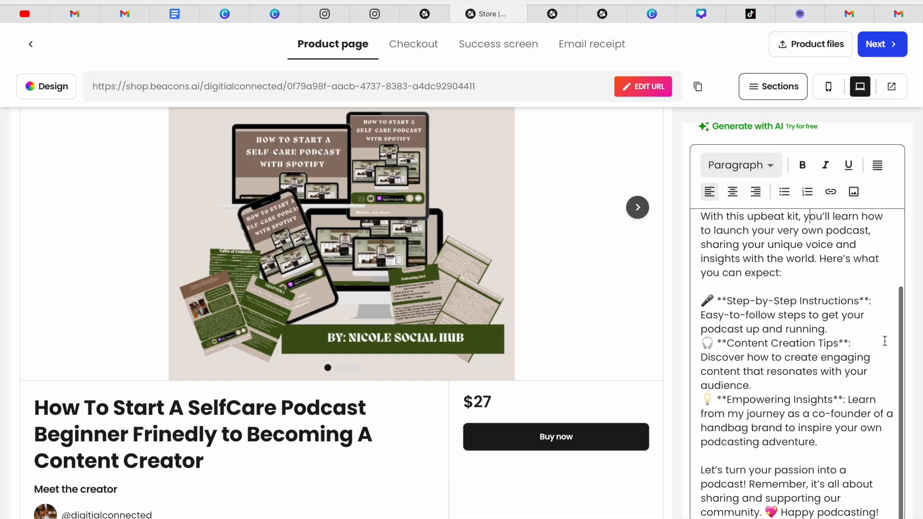
{"action": "scroll", "coordinate": [894, 380], "scroll_direction": "up", "scroll_amount": 3}
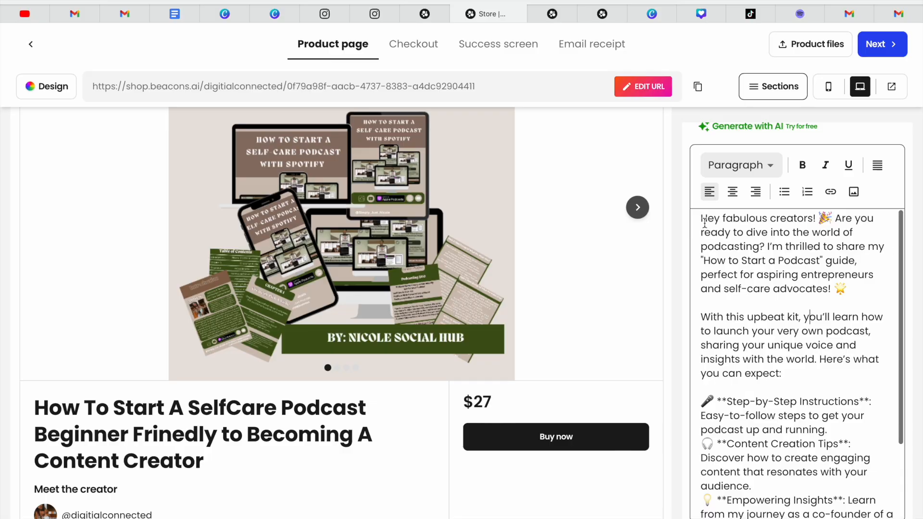
Copy the entire description of the existing self-care podcast product.
{"action": "left_click_drag", "start_coordinate": [701, 220], "coordinate": [817, 518]}
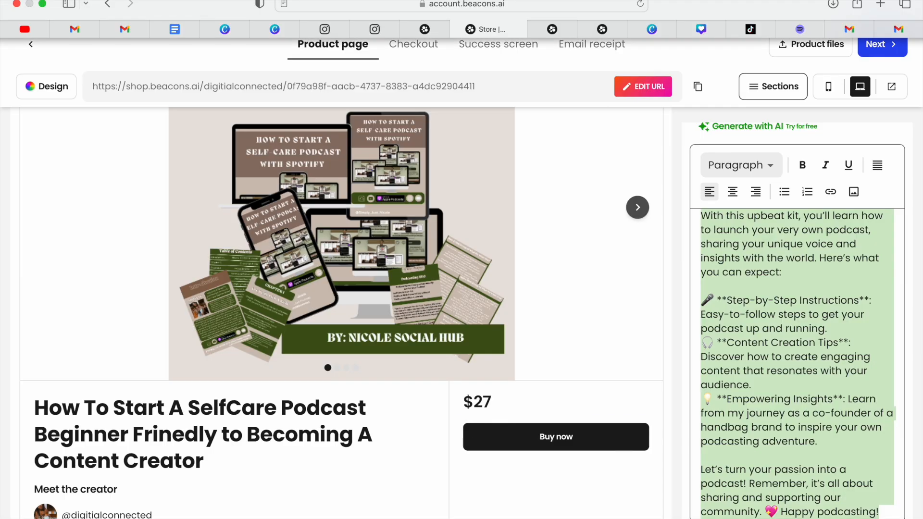
{"action": "left_click", "coordinate": [99, 6]}
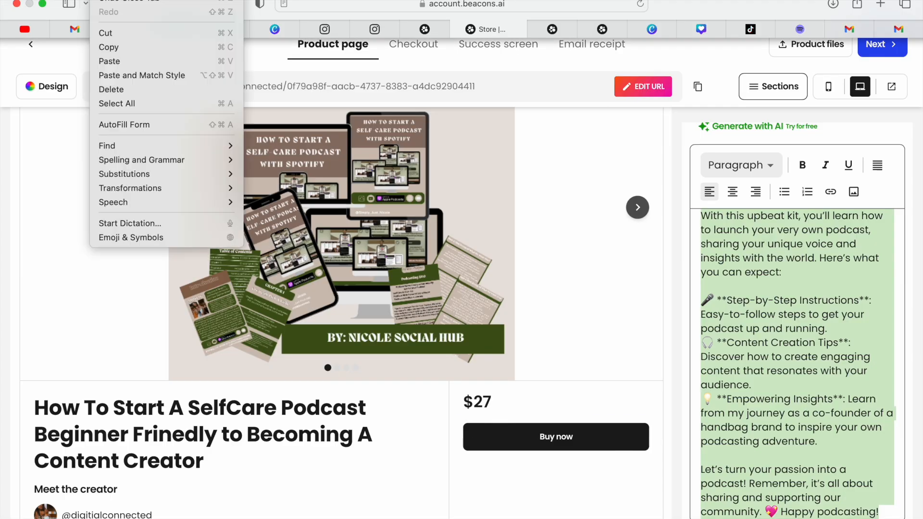
{"action": "left_click", "coordinate": [108, 46]}
Return to the new product's description generator and generate a description in the Assertive tone.
{"action": "left_click", "coordinate": [553, 29]}
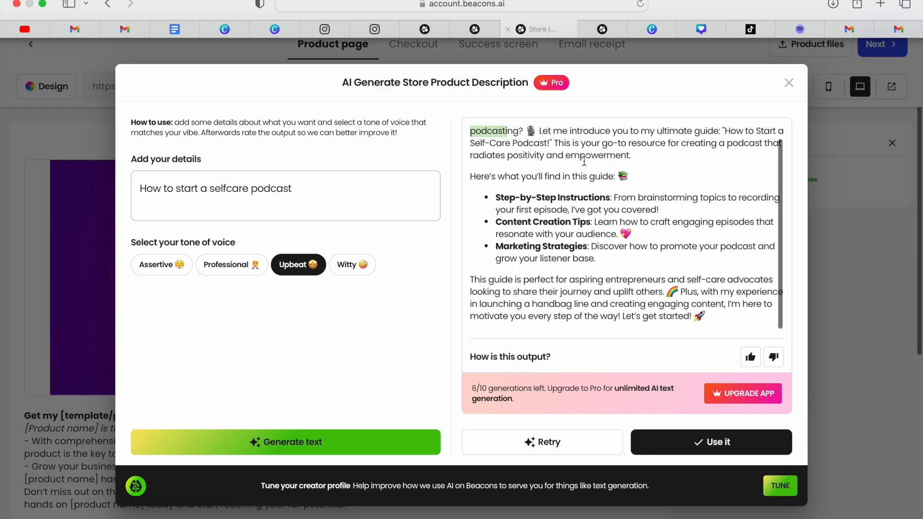
{"action": "scroll", "coordinate": [769, 267], "scroll_direction": "up", "scroll_amount": 1}
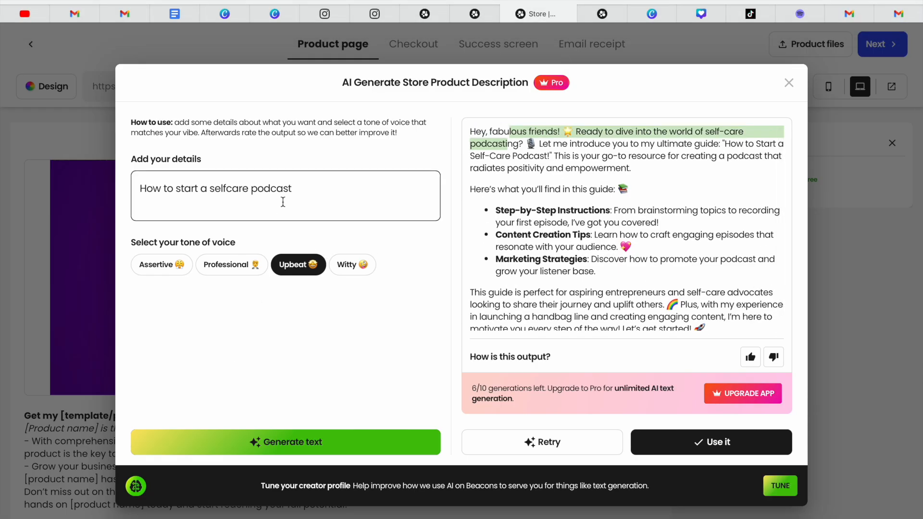
{"action": "left_click", "coordinate": [160, 265]}
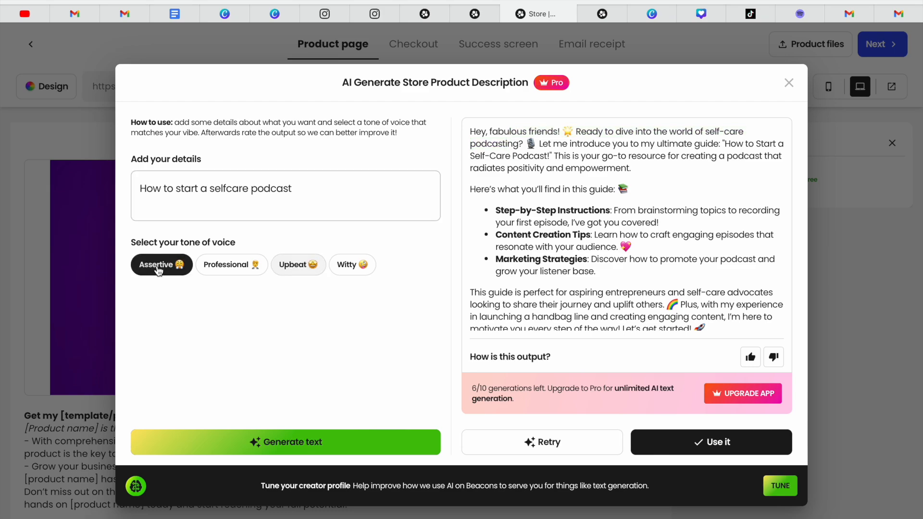
{"action": "left_click", "coordinate": [302, 442]}
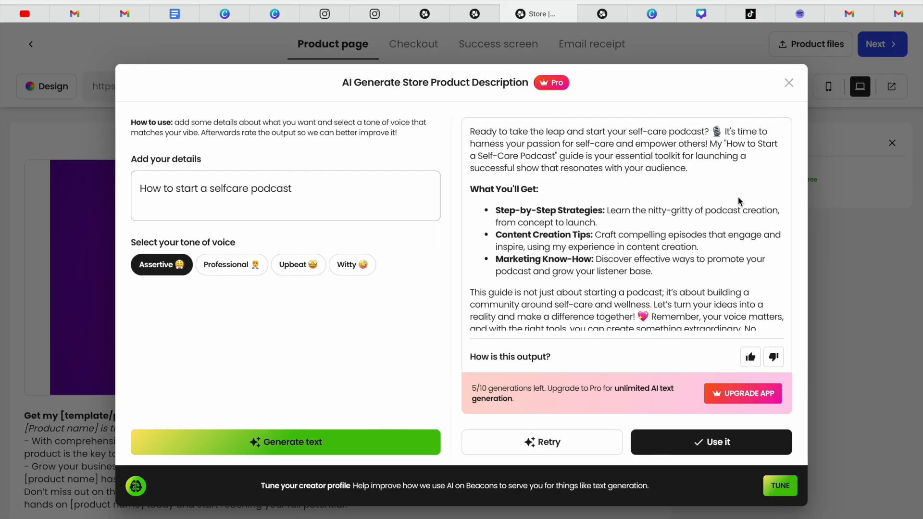
Read the Assertive description, generate another version in the same tone to read, and close the generator without using either.
{"action": "left_click_drag", "start_coordinate": [725, 180], "coordinate": [726, 357]}
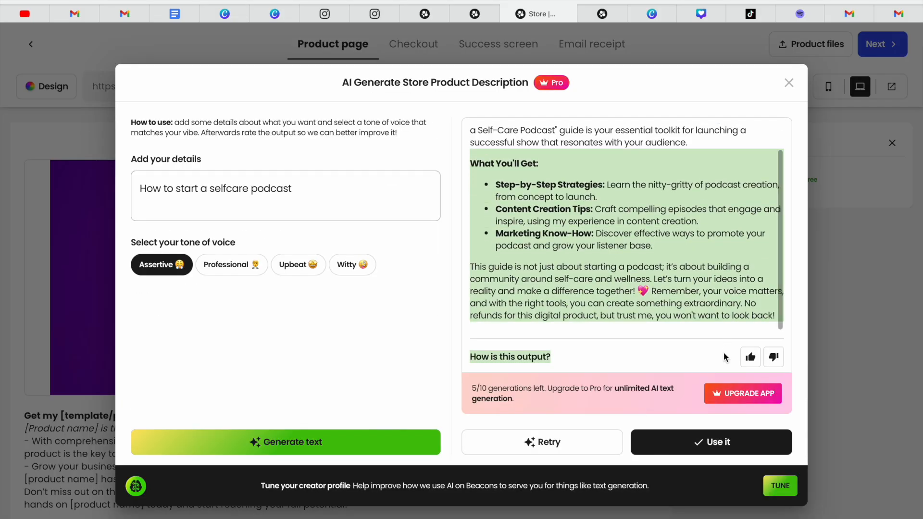
{"action": "left_click", "coordinate": [674, 206]}
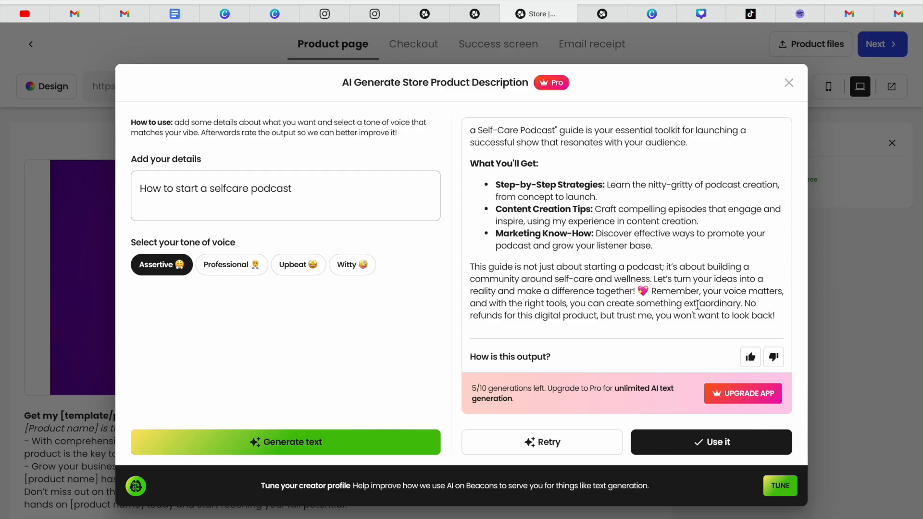
{"action": "left_click", "coordinate": [548, 443]}
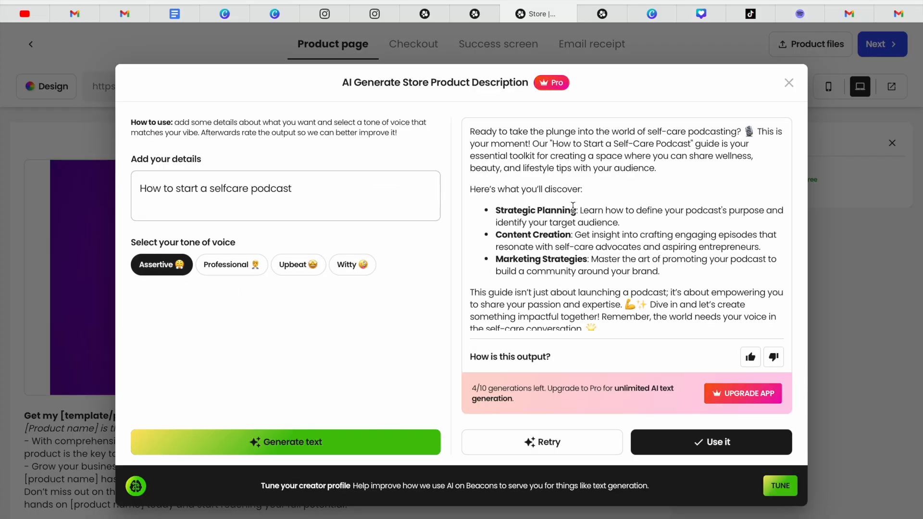
{"action": "left_click_drag", "start_coordinate": [563, 159], "coordinate": [586, 343]}
{"action": "left_click", "coordinate": [596, 343]}
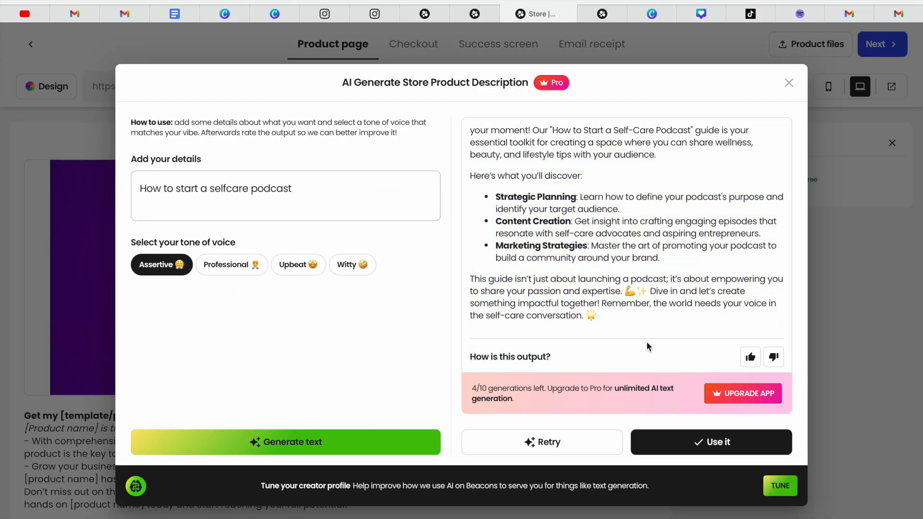
{"action": "left_click", "coordinate": [789, 83]}
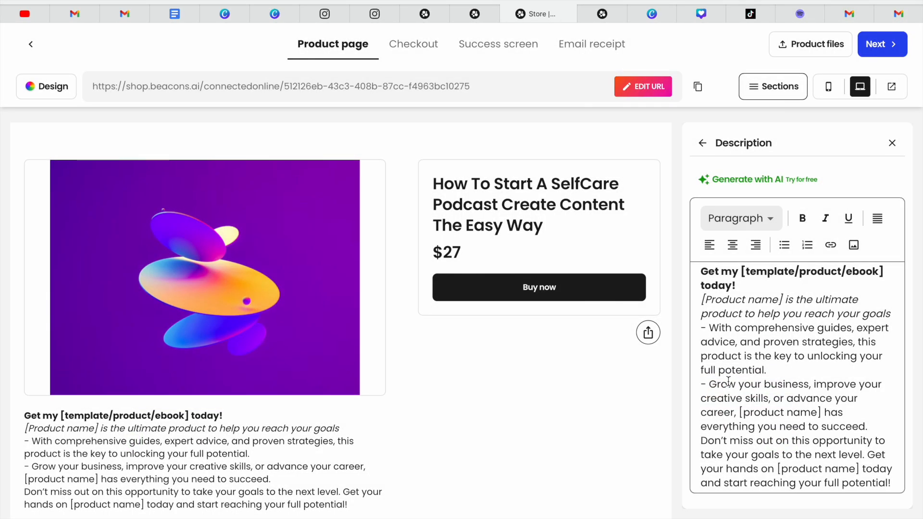
Replace the placeholder product description with the text copied from the existing self-care podcast product.
{"action": "left_click_drag", "start_coordinate": [705, 272], "coordinate": [754, 511]}
{"action": "key", "text": "BackSpace"}
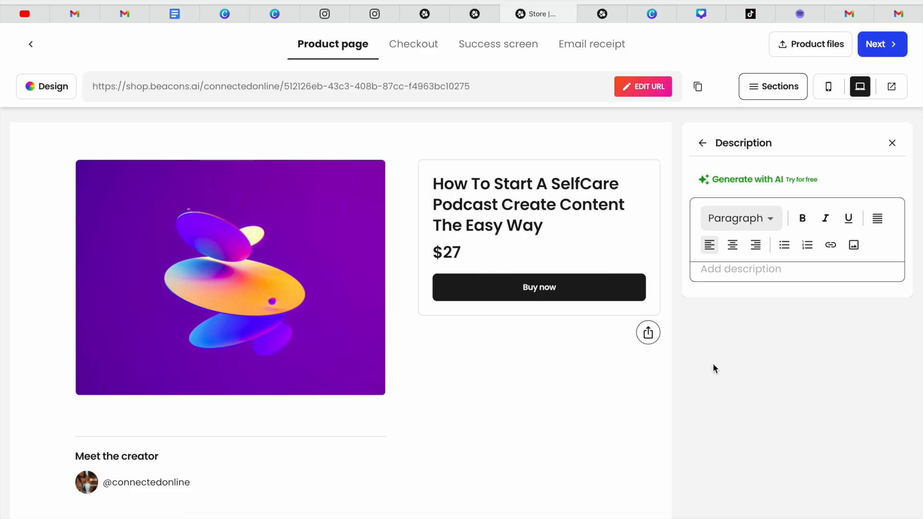
{"action": "left_click", "coordinate": [98, 6]}
{"action": "left_click", "coordinate": [173, 59]}
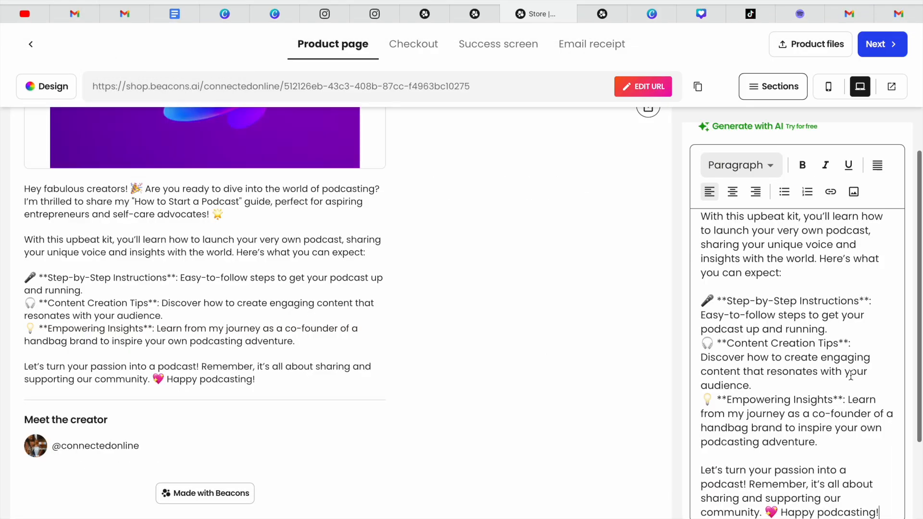
Go back through the pasted description from its closing line up to the paragraph introducing the upbeat kit.
{"action": "key", "text": "Up"}
{"action": "key", "text": "Up"}
{"action": "key", "text": "Up"}
{"action": "key", "text": "Up"}
{"action": "key", "text": "Up"}
{"action": "key", "text": "Up"}
{"action": "key", "text": "Up"}
{"action": "key", "text": "Up"}
{"action": "key", "text": "Up"}
{"action": "key", "text": "Up"}
{"action": "key", "text": "Up"}
{"action": "key", "text": "Up"}
{"action": "key", "text": "Up"}
{"action": "key", "text": "Up"}
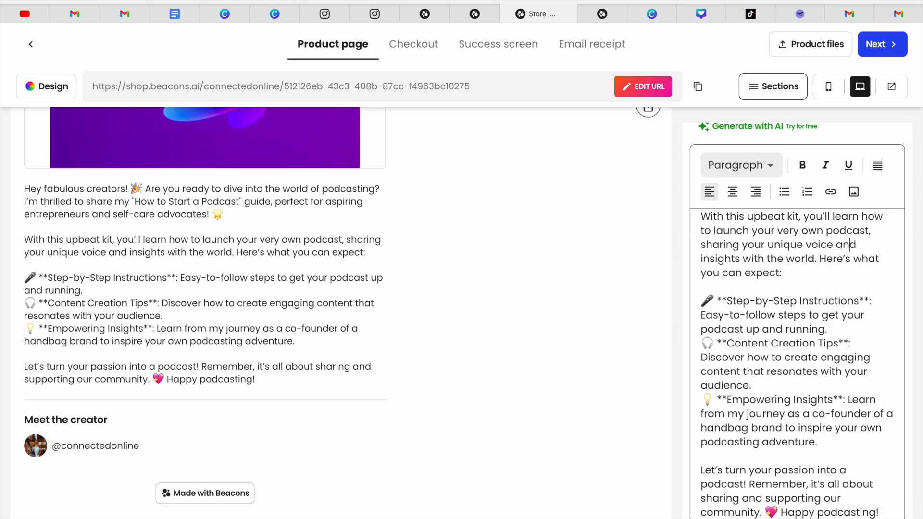
{"action": "key", "text": "Up"}
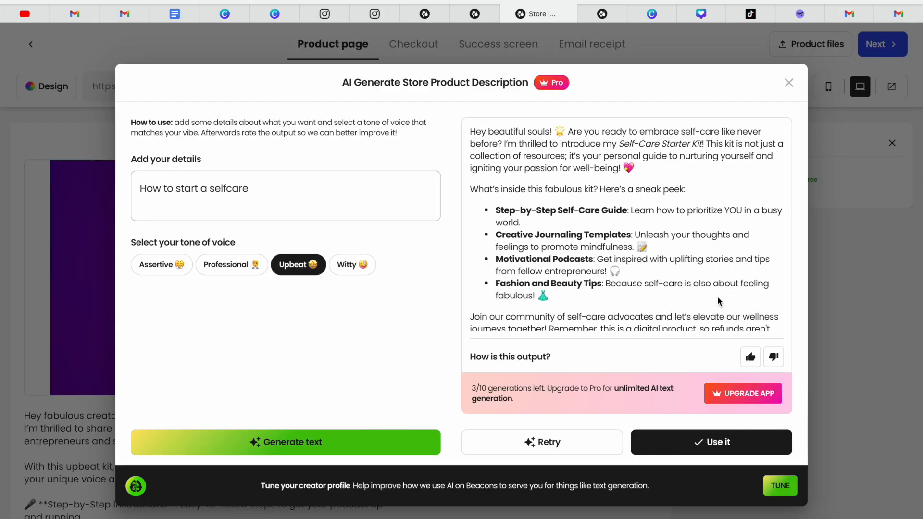
Close the generator without using its text and examine the pasted description from the greeting to the closing line.
{"action": "left_click", "coordinate": [788, 83]}
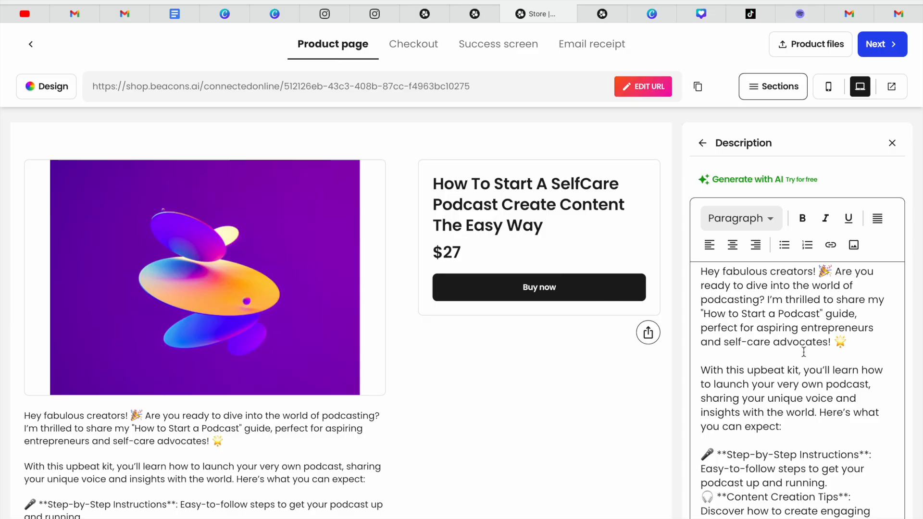
{"action": "left_click_drag", "start_coordinate": [804, 362], "coordinate": [802, 399]}
{"action": "left_click", "coordinate": [803, 401]}
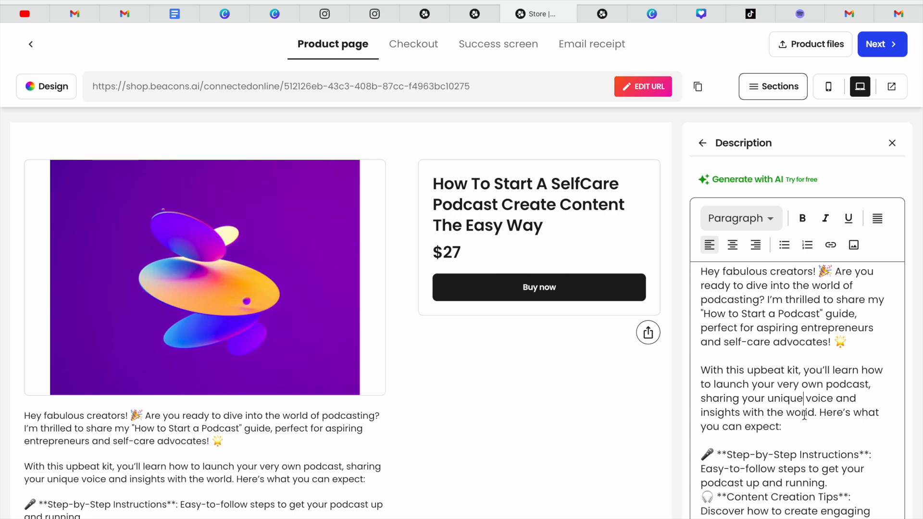
{"action": "left_click_drag", "start_coordinate": [797, 436], "coordinate": [820, 516]}
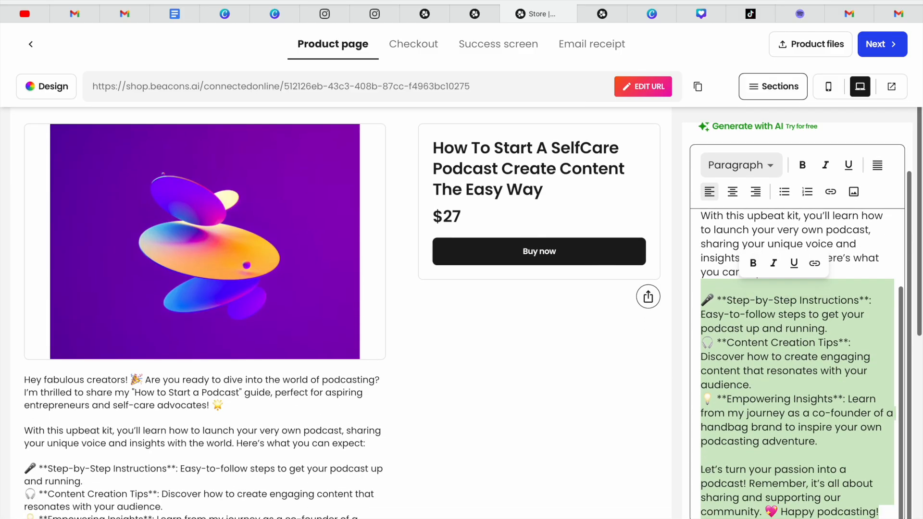
{"action": "left_click", "coordinate": [827, 345]}
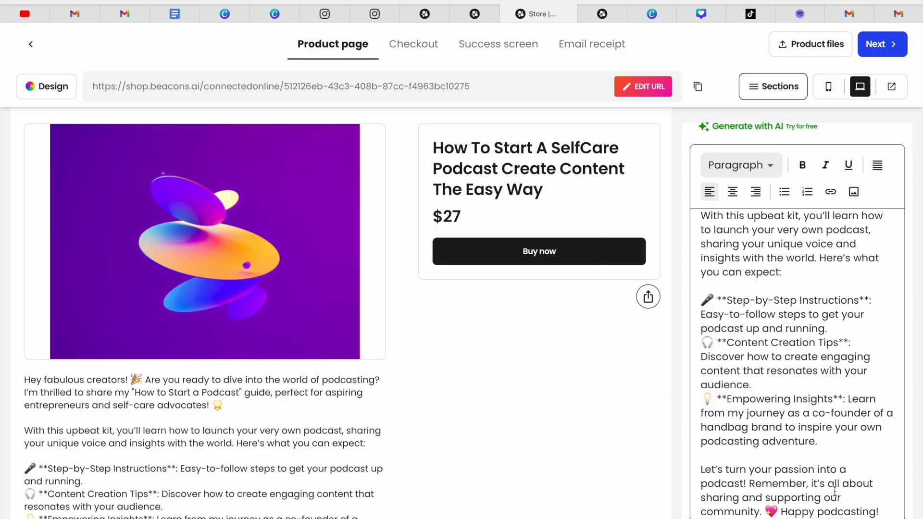
{"action": "left_click_drag", "start_coordinate": [882, 506], "coordinate": [768, 313]}
{"action": "left_click", "coordinate": [764, 374]}
{"action": "left_click_drag", "start_coordinate": [873, 485], "coordinate": [781, 233]}
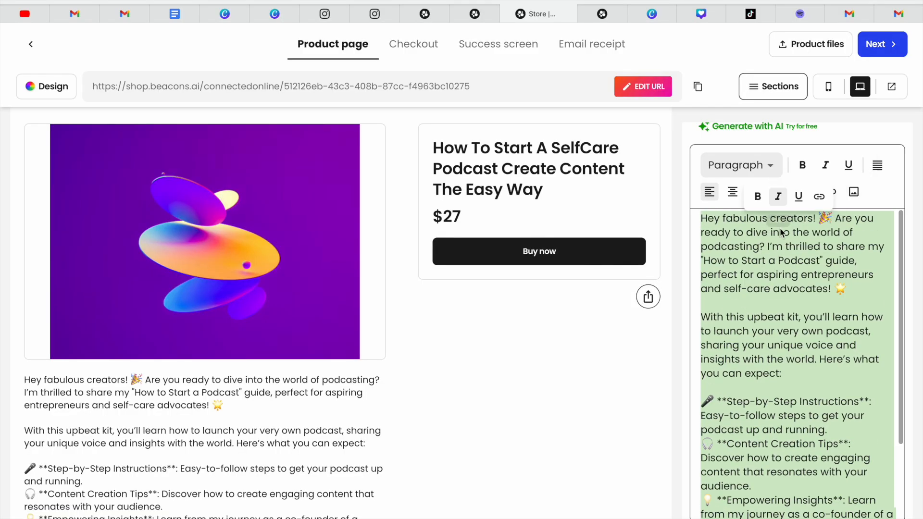
{"action": "left_click", "coordinate": [685, 370]}
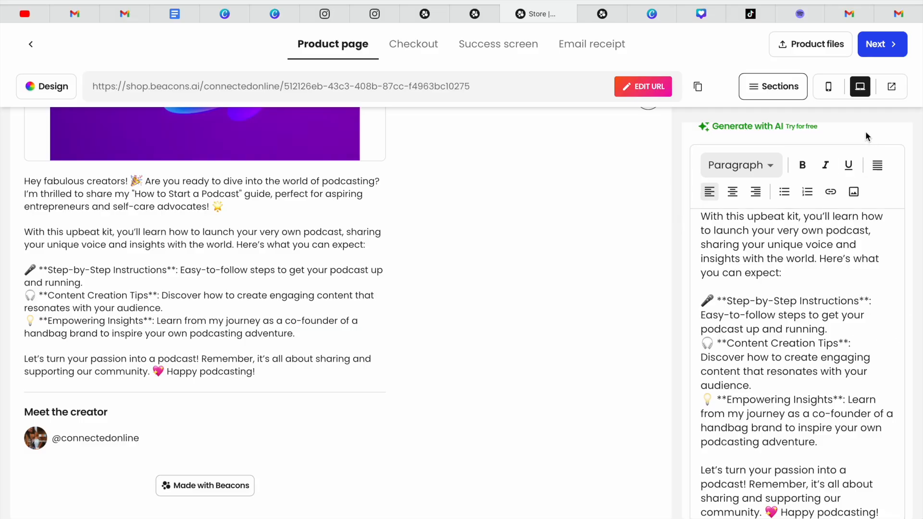
Open the product's Media section and view the Wedding Planning Bundle page's image carousel as a reference.
{"action": "scroll", "coordinate": [921, 221], "scroll_direction": "up", "scroll_amount": 5}
{"action": "left_click", "coordinate": [703, 143]}
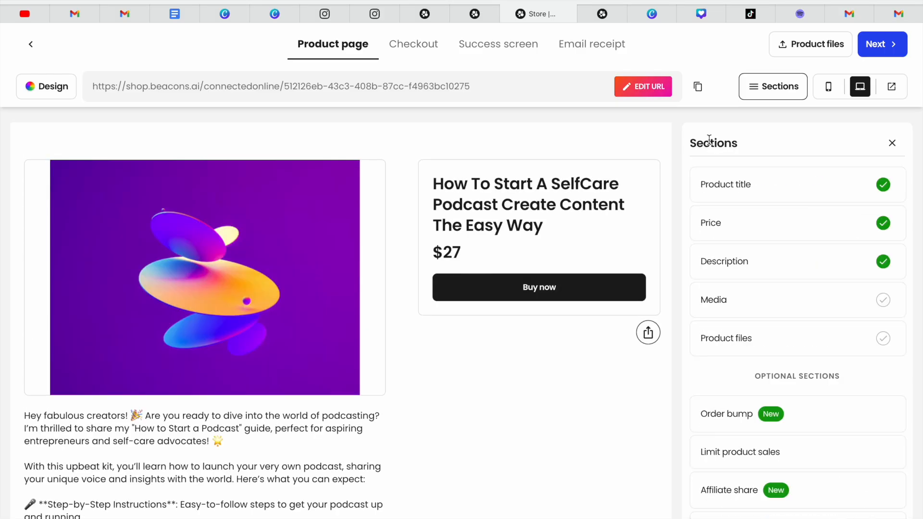
{"action": "left_click", "coordinate": [723, 311]}
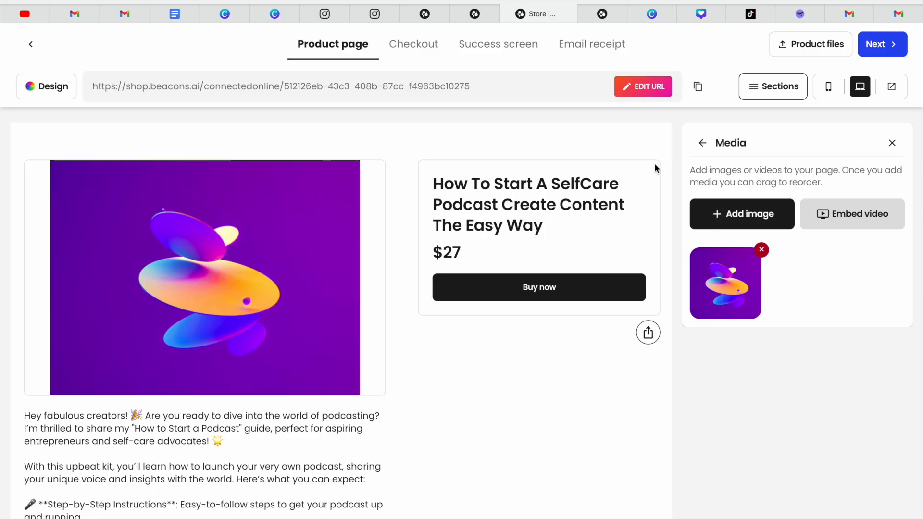
{"action": "left_click", "coordinate": [599, 13]}
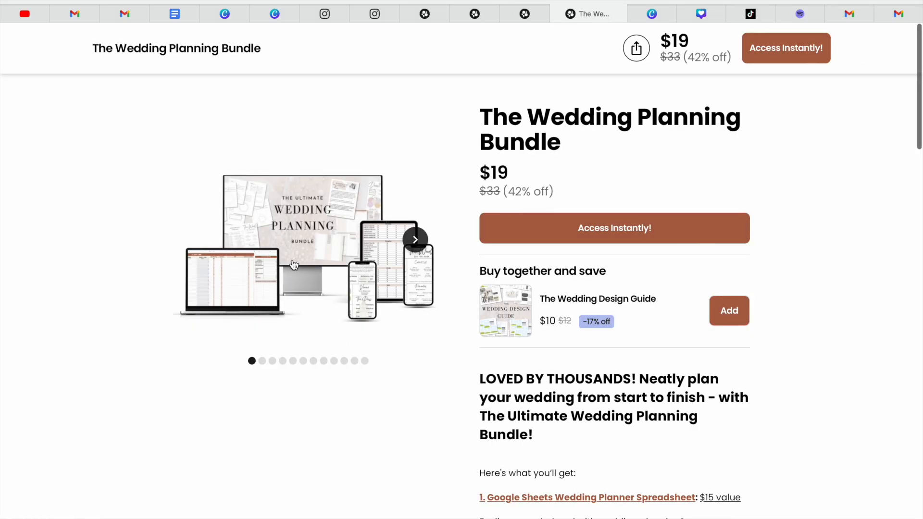
{"action": "left_click", "coordinate": [530, 14]}
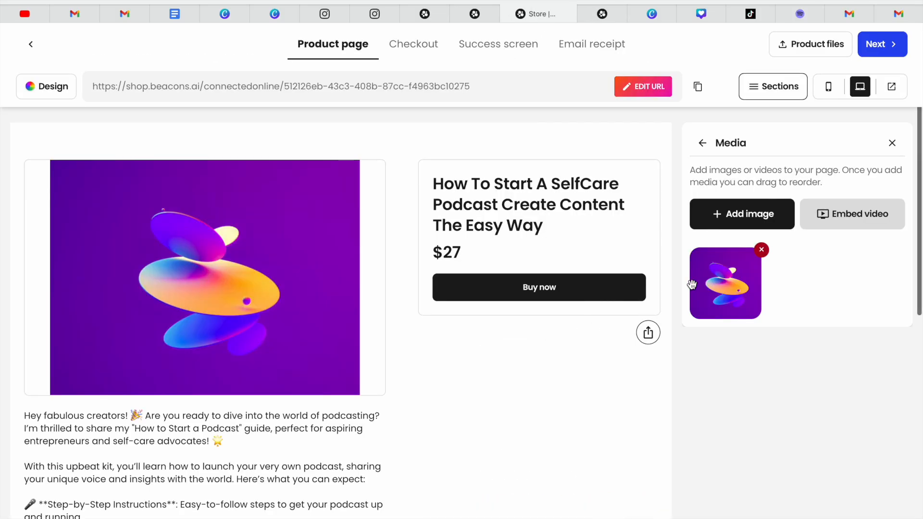
Upload 1.png from the START YOUR SELFCARE folder as a product image with a 1:1 crop.
{"action": "left_click", "coordinate": [737, 217]}
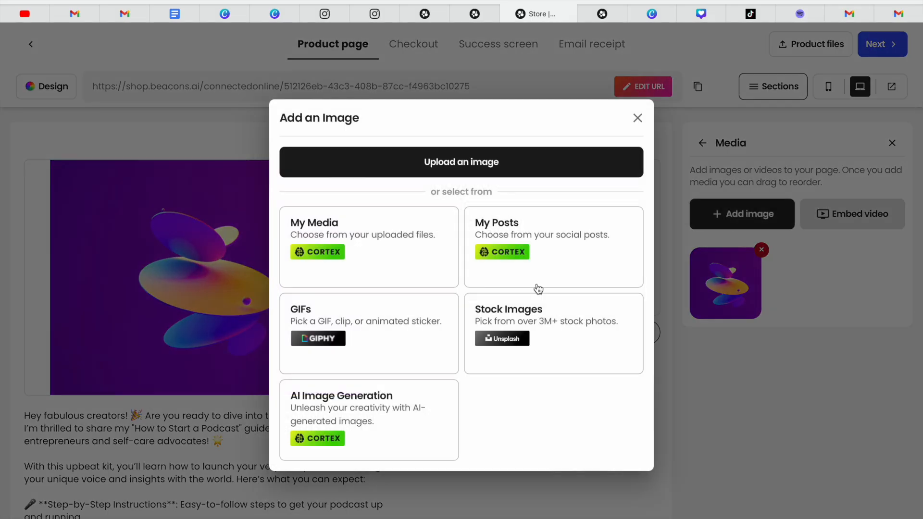
{"action": "left_click", "coordinate": [459, 163]}
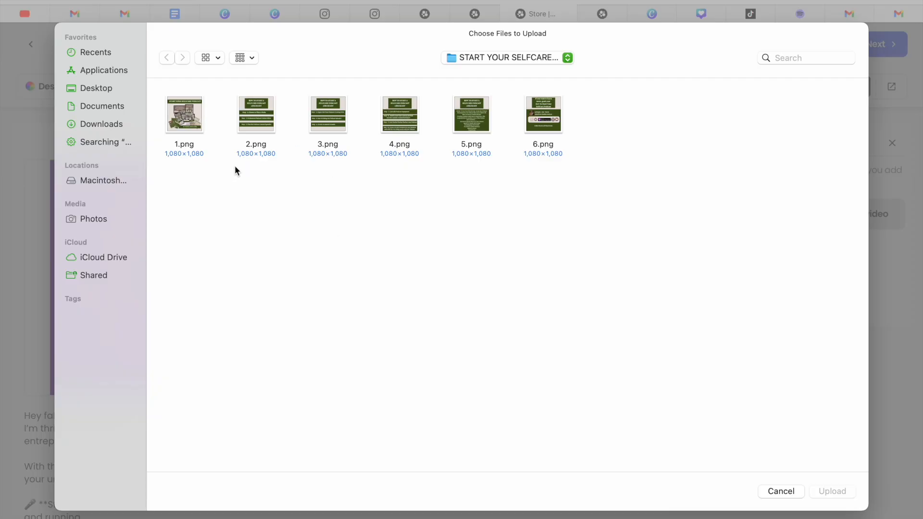
{"action": "mouse_move", "coordinate": [197, 154]}
{"action": "left_mouse_down"}
{"action": "mouse_move", "coordinate": [531, 170]}
{"action": "mouse_move", "coordinate": [182, 154]}
{"action": "left_mouse_up"}
{"action": "left_click", "coordinate": [214, 210]}
{"action": "left_click", "coordinate": [192, 123]}
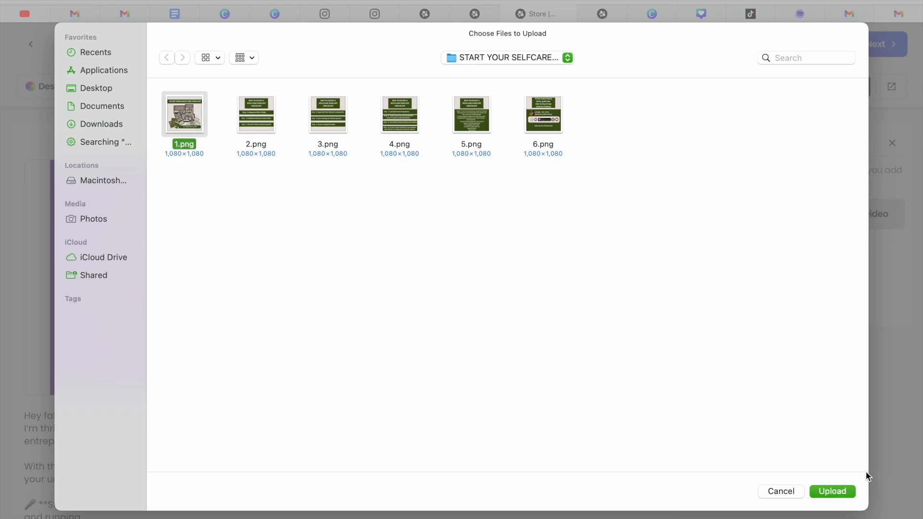
{"action": "left_click", "coordinate": [831, 491]}
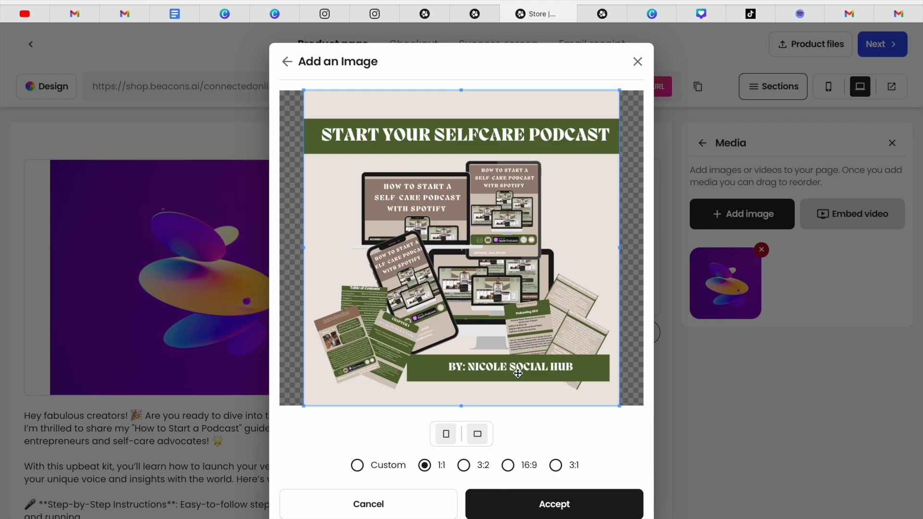
{"action": "left_click", "coordinate": [570, 502]}
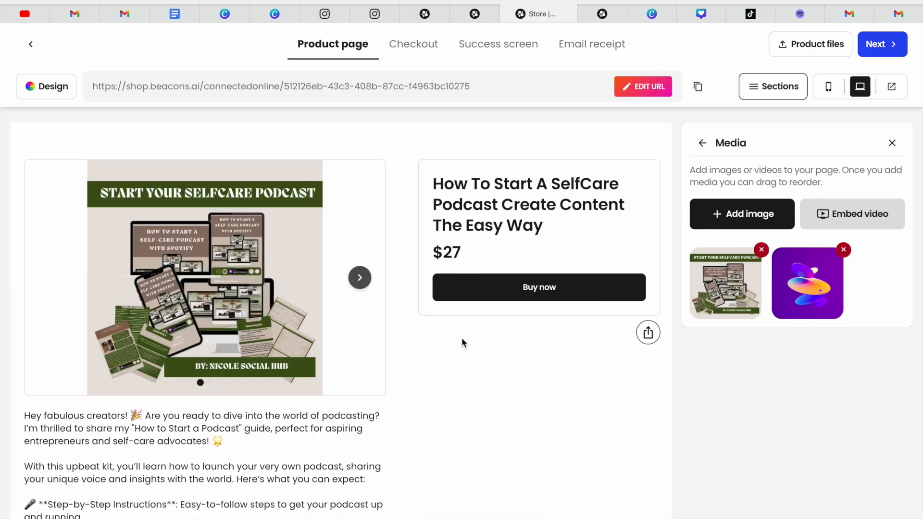
Upload the ebook's Table of Contents image from the recent files, comparing crop ratios and using a Custom crop of the full page.
{"action": "left_click", "coordinate": [749, 213]}
{"action": "left_click", "coordinate": [500, 165]}
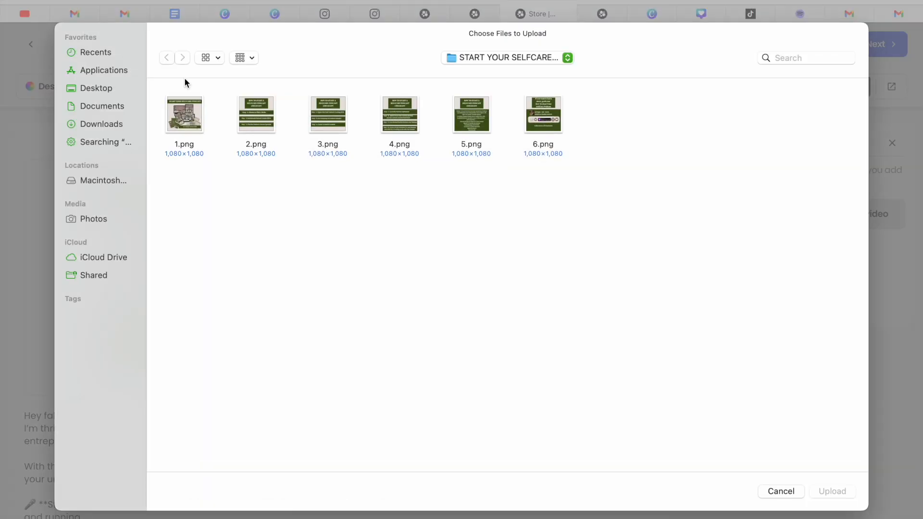
{"action": "left_click", "coordinate": [114, 52]}
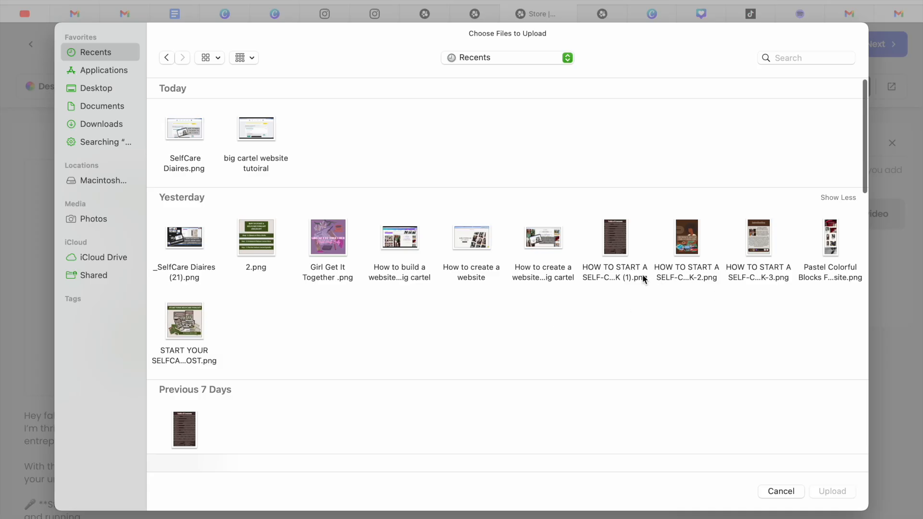
{"action": "left_click_drag", "start_coordinate": [603, 208], "coordinate": [800, 336]}
{"action": "left_click", "coordinate": [823, 489]}
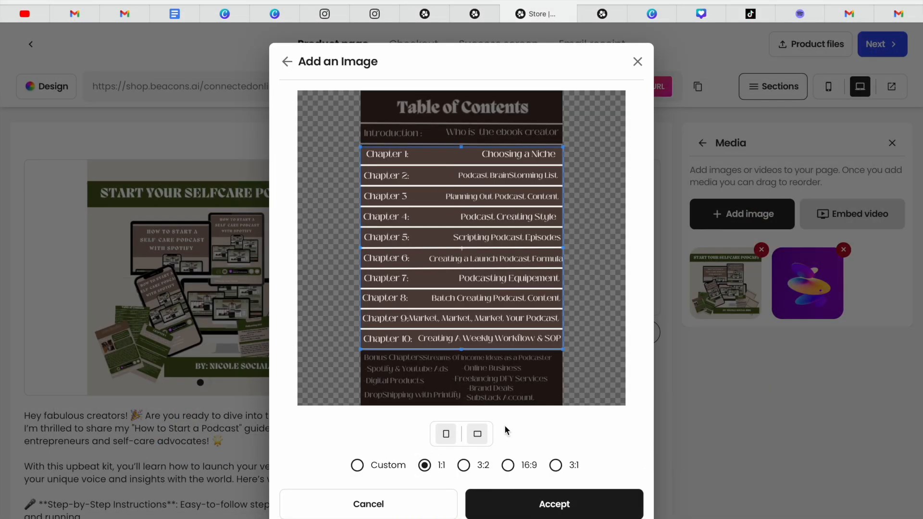
{"action": "left_click", "coordinate": [508, 466]}
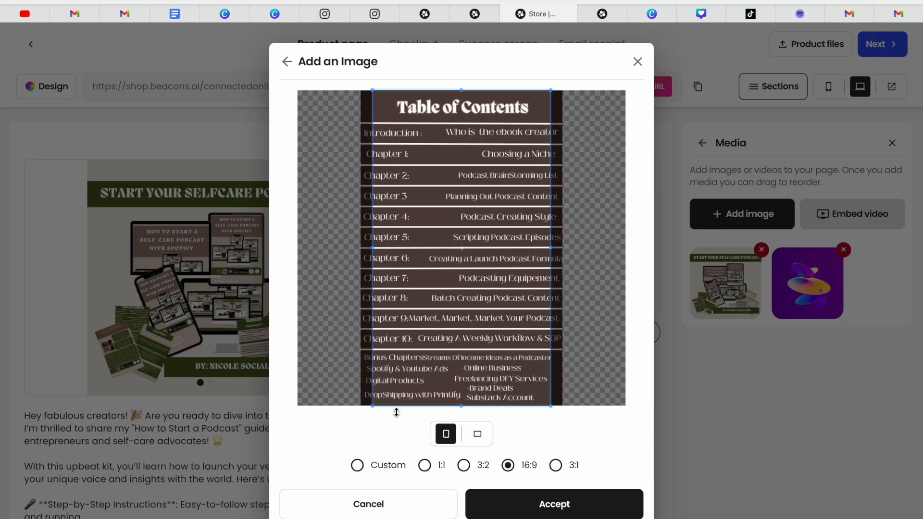
{"action": "left_click", "coordinate": [357, 466]}
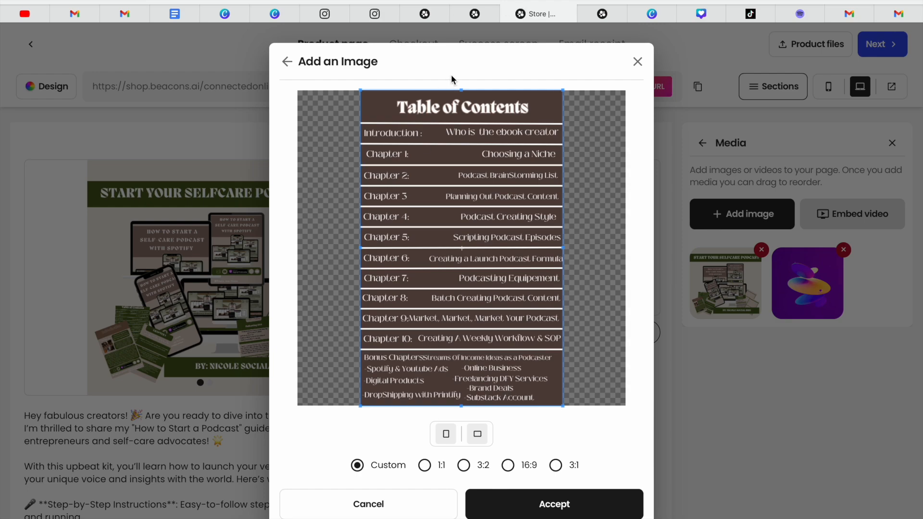
{"action": "left_click", "coordinate": [424, 465]}
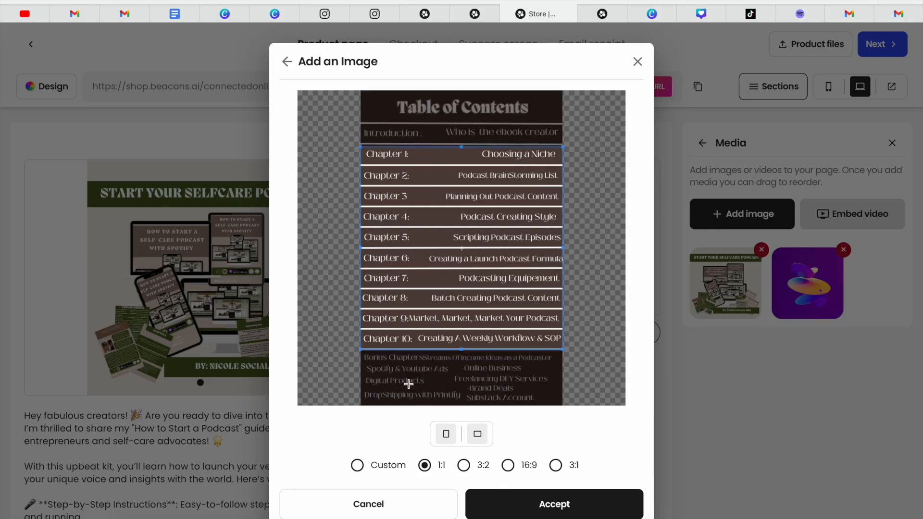
{"action": "left_click", "coordinate": [357, 465]}
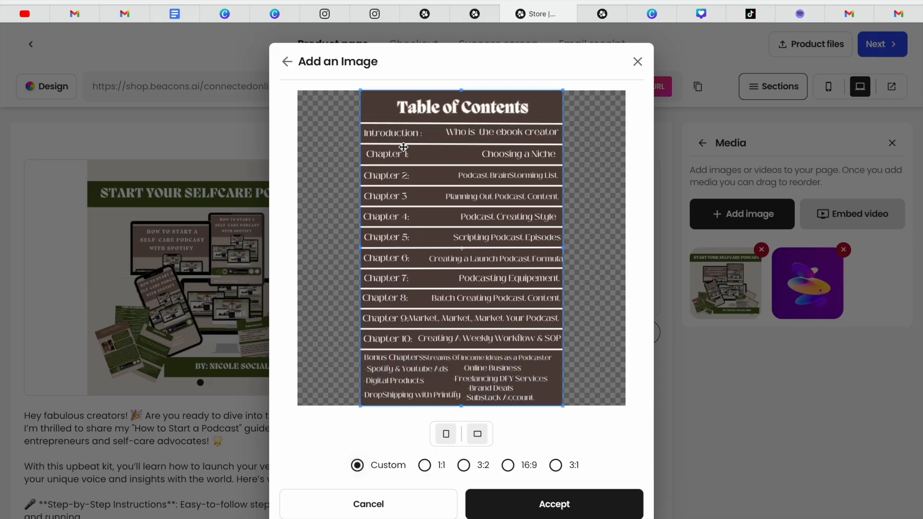
{"action": "left_click", "coordinate": [512, 504]}
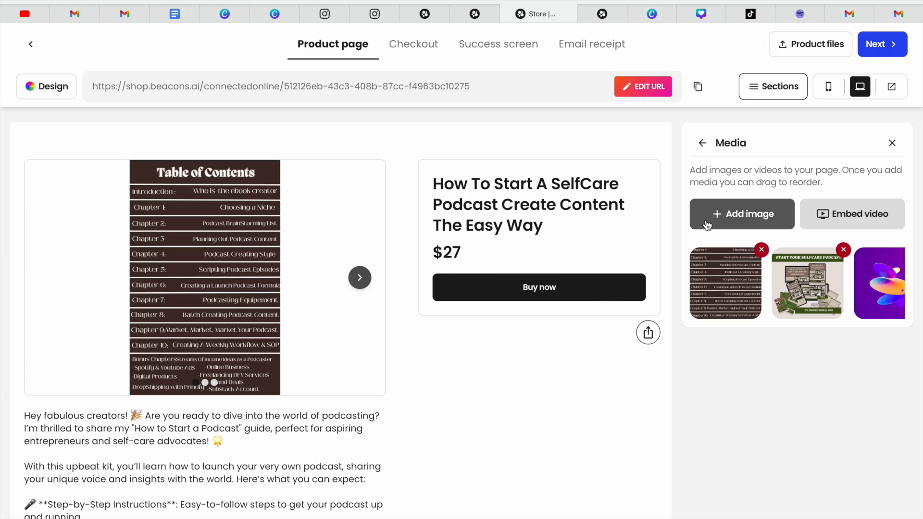
Upload HOW TO START A SELF-CARE PODCAST EBOOK-2.png as another product image with a Custom crop of the full cover.
{"action": "left_click", "coordinate": [720, 214]}
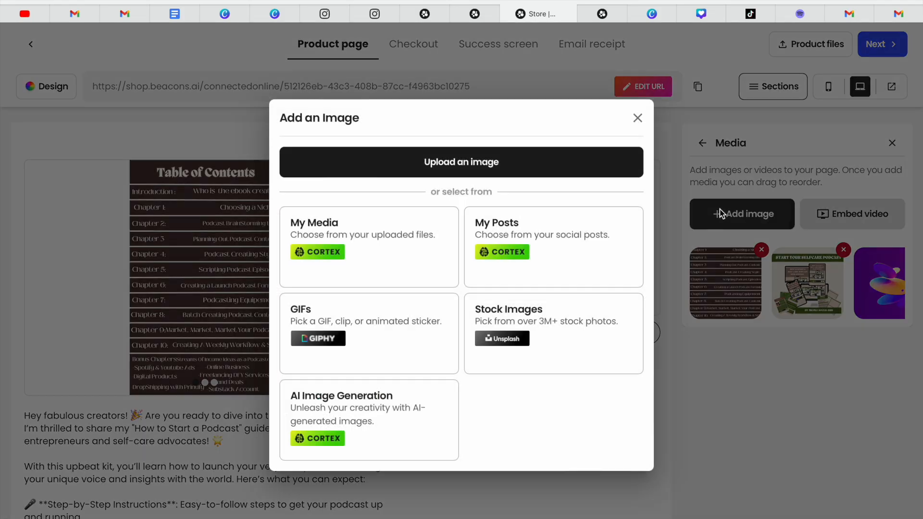
{"action": "left_click", "coordinate": [493, 162]}
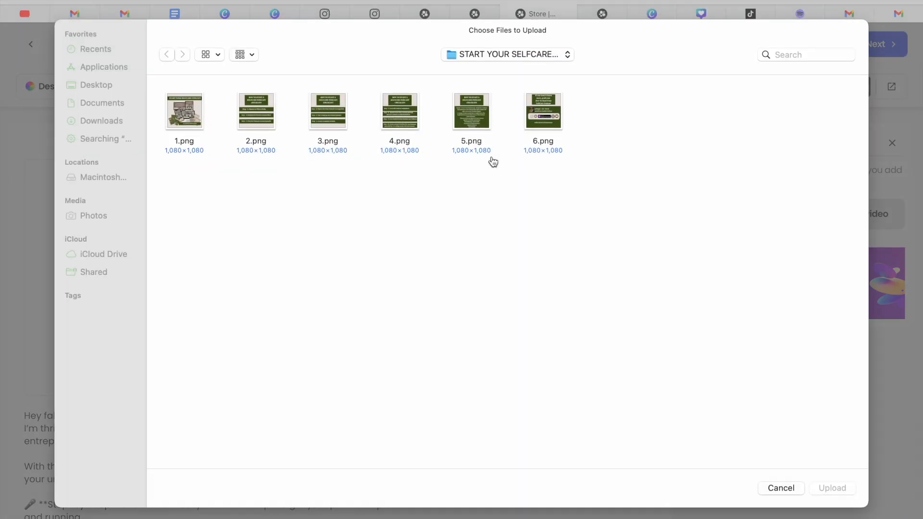
{"action": "left_click", "coordinate": [109, 52]}
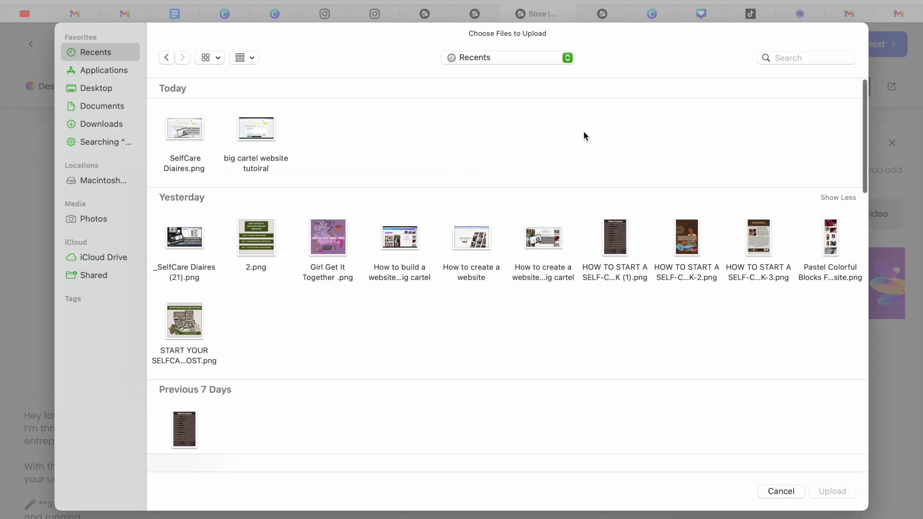
{"action": "left_click", "coordinate": [695, 239]}
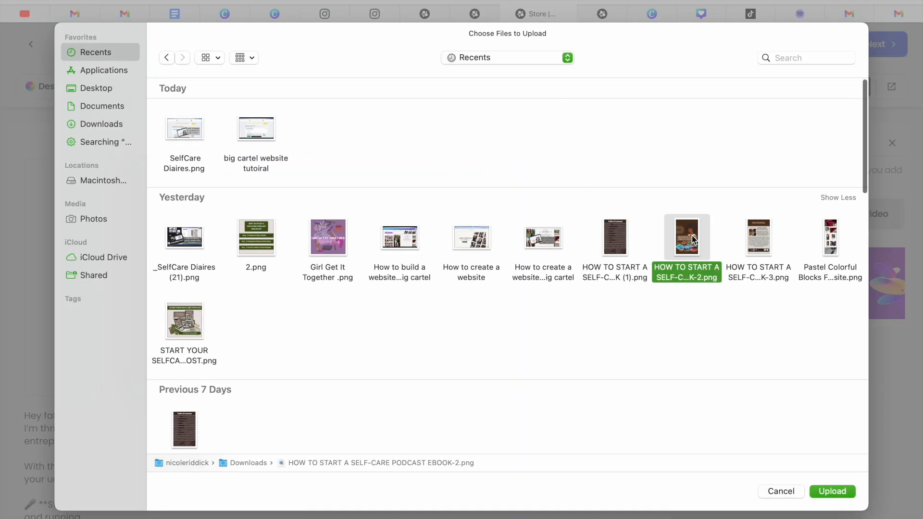
{"action": "left_click", "coordinate": [833, 491]}
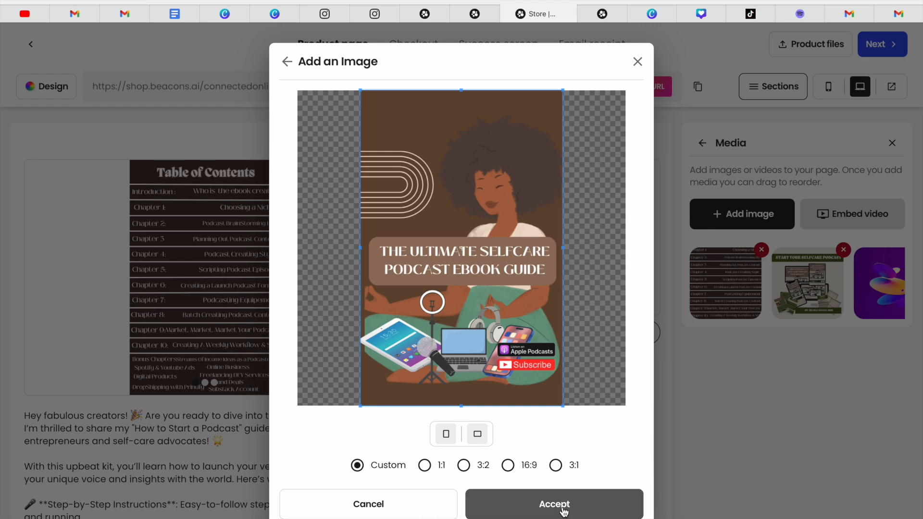
{"action": "left_click", "coordinate": [531, 507]}
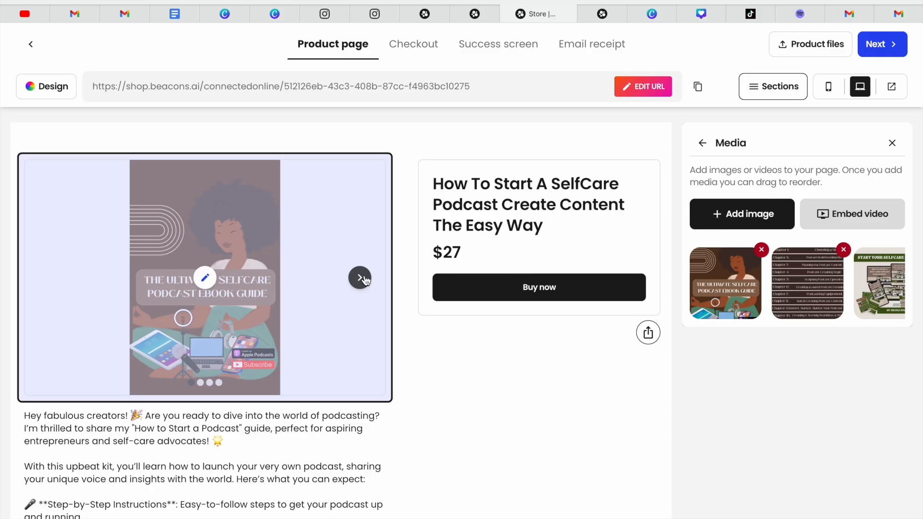
Page through the gallery preview and upload HOW TO START A SELF-CARE PODCAST EBOOK-3.png as a product image with the Custom crop.
{"action": "left_click", "coordinate": [363, 279]}
{"action": "left_click", "coordinate": [363, 279]}
{"action": "left_click", "coordinate": [363, 279]}
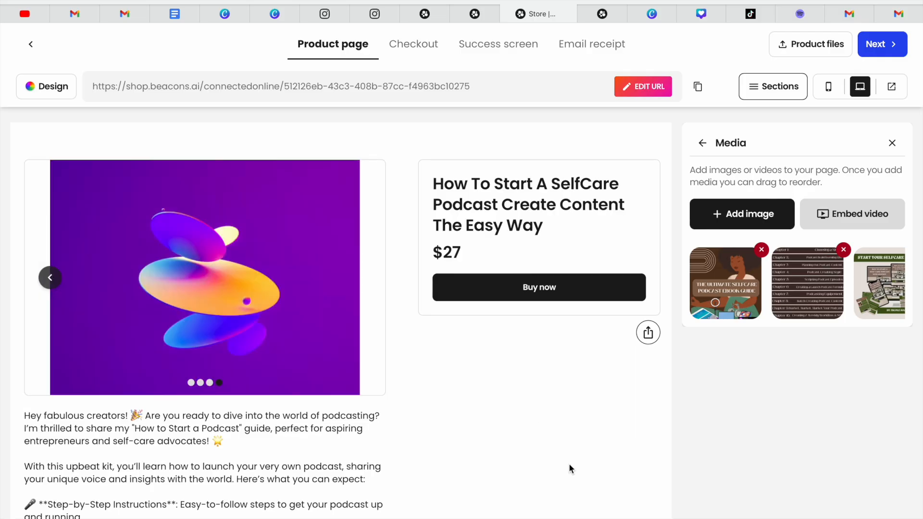
{"action": "left_click", "coordinate": [738, 215]}
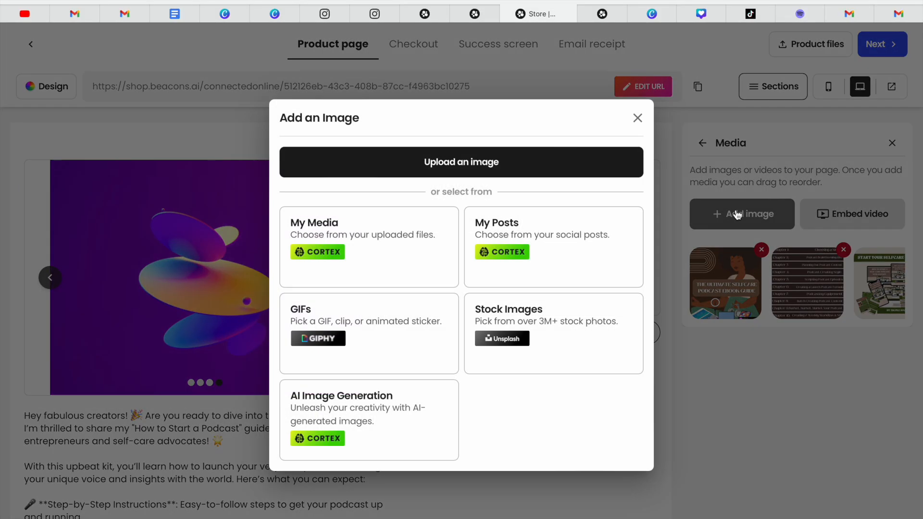
{"action": "left_click", "coordinate": [523, 173]}
{"action": "left_click", "coordinate": [119, 53]}
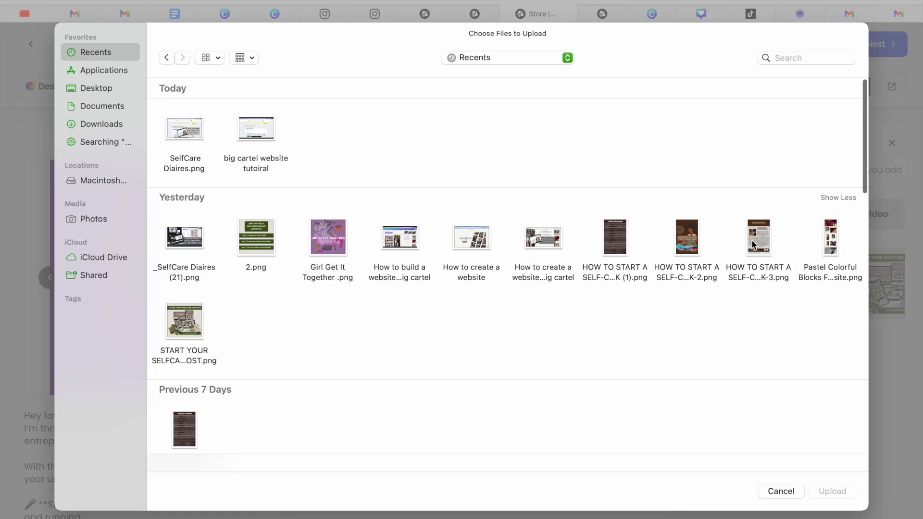
{"action": "left_click", "coordinate": [753, 245]}
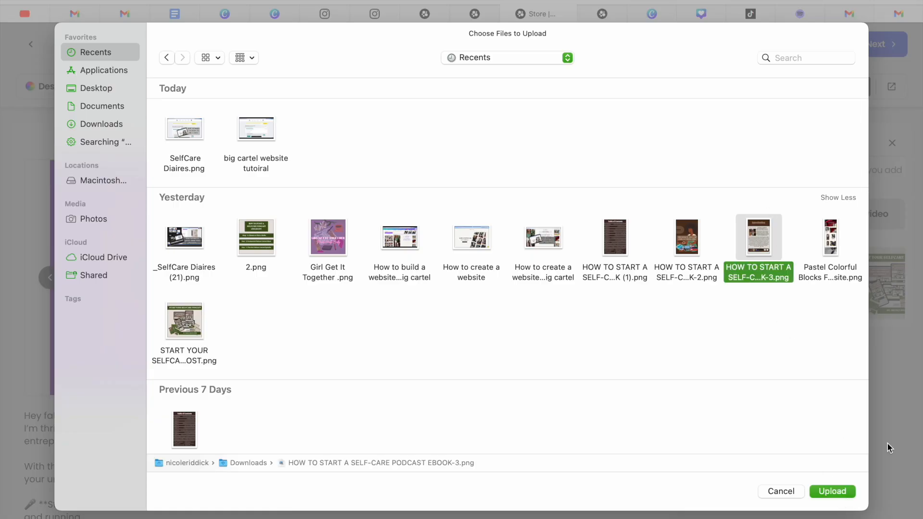
{"action": "left_click", "coordinate": [824, 493]}
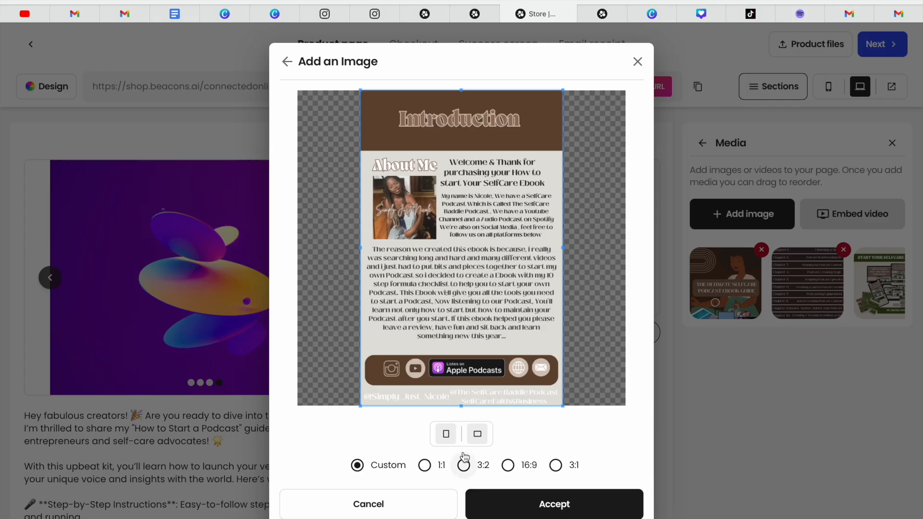
{"action": "left_click", "coordinate": [504, 503]}
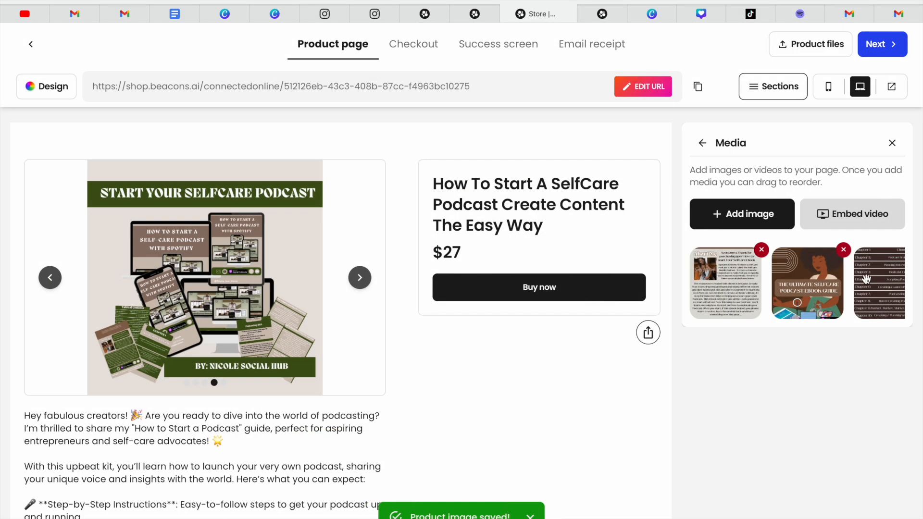
Reorder the media with the START YOUR SELFCARE PODCAST mockup first and the Table of Contents last, and delete the purple abstract image.
{"action": "mouse_move", "coordinate": [875, 280]}
{"action": "left_mouse_down"}
{"action": "mouse_move", "coordinate": [915, 282]}
{"action": "mouse_move", "coordinate": [873, 270]}
{"action": "left_mouse_up"}
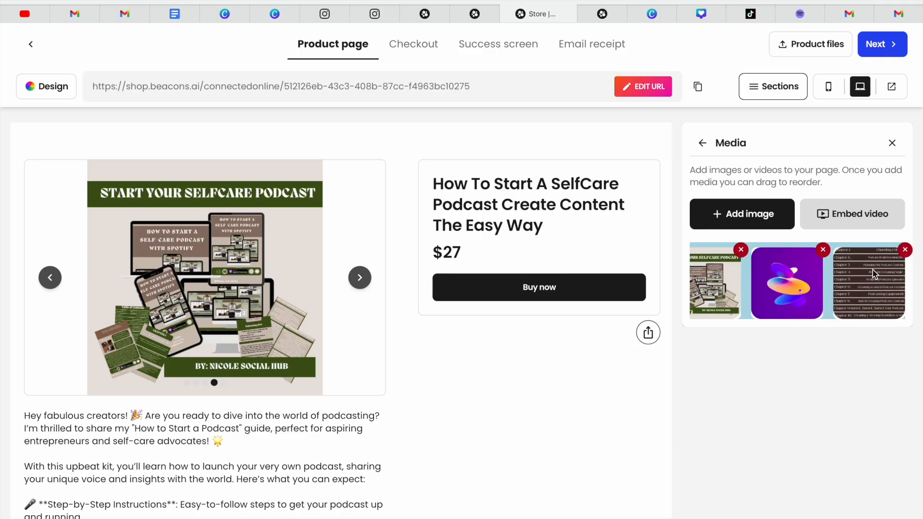
{"action": "left_click", "coordinate": [823, 252]}
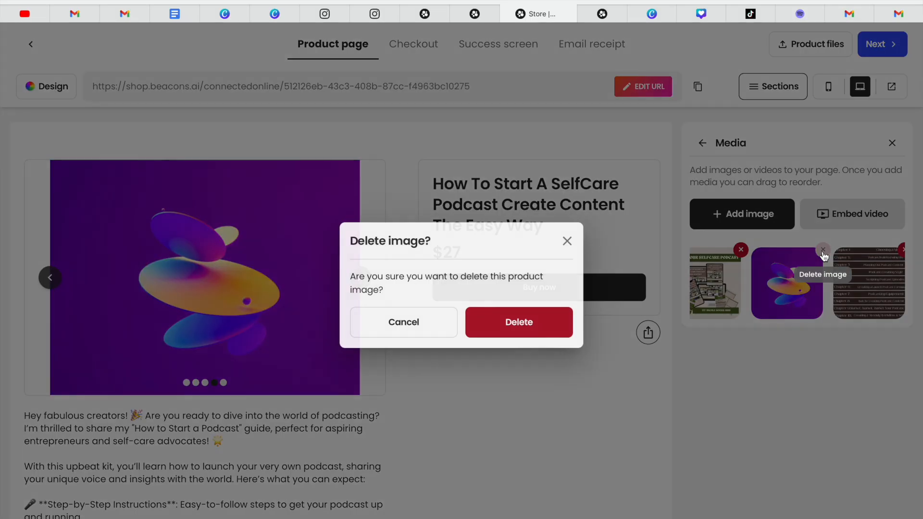
{"action": "left_click", "coordinate": [518, 338]}
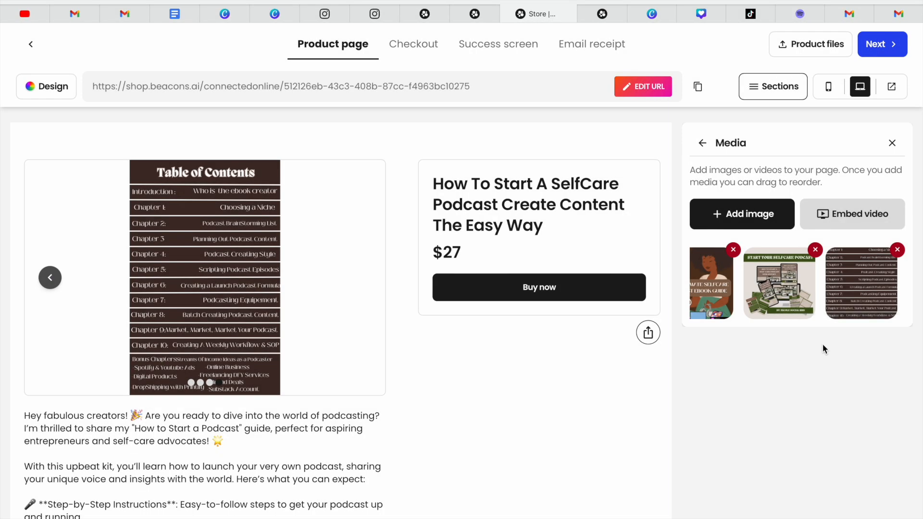
{"action": "left_click_drag", "start_coordinate": [762, 295], "coordinate": [689, 285]}
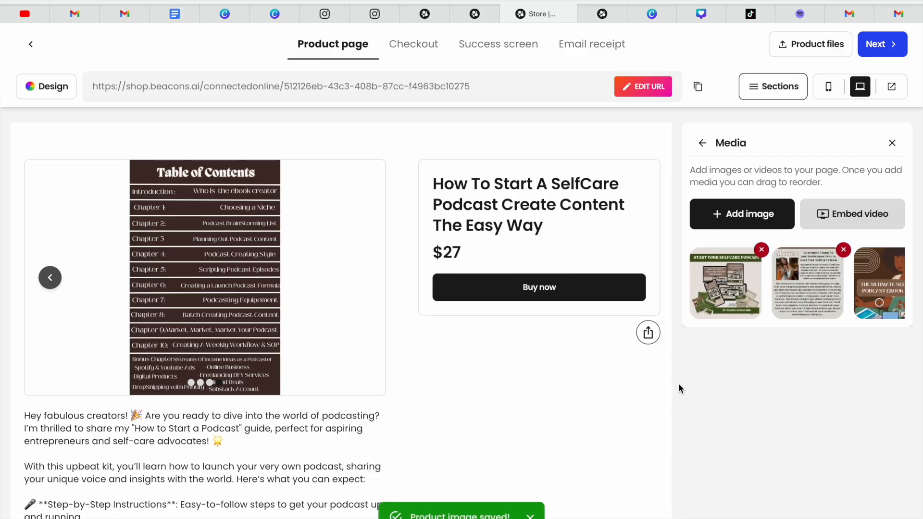
Page back and forth through the podcast product's gallery preview to examine the images and their order.
{"action": "left_click", "coordinate": [51, 277]}
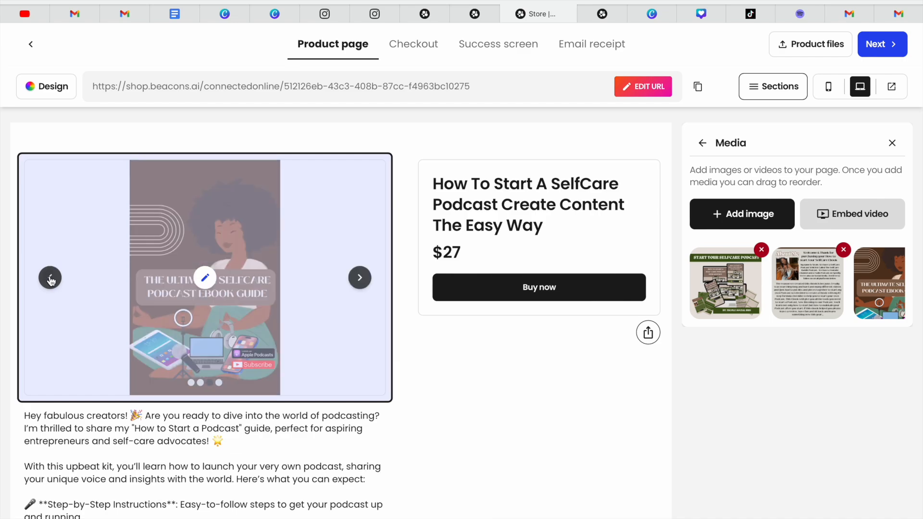
{"action": "left_click", "coordinate": [51, 279]}
{"action": "left_click", "coordinate": [50, 279]}
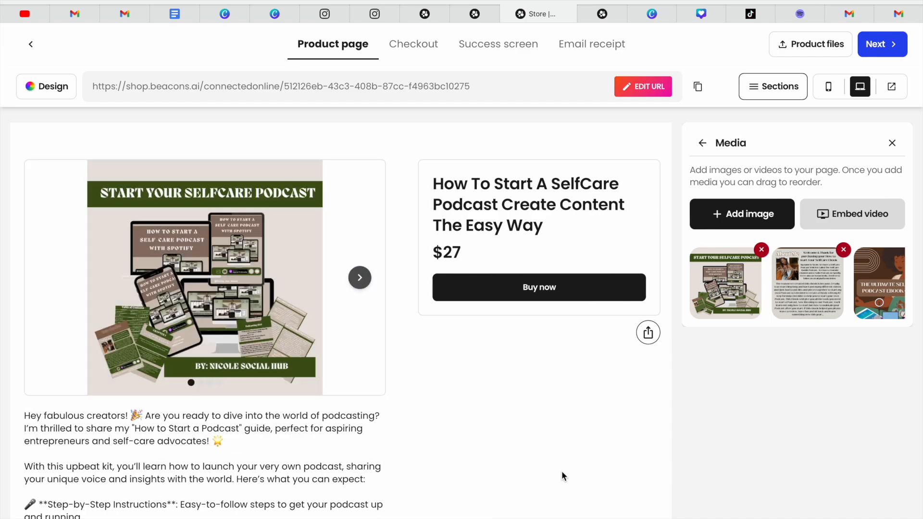
{"action": "left_click", "coordinate": [360, 277]}
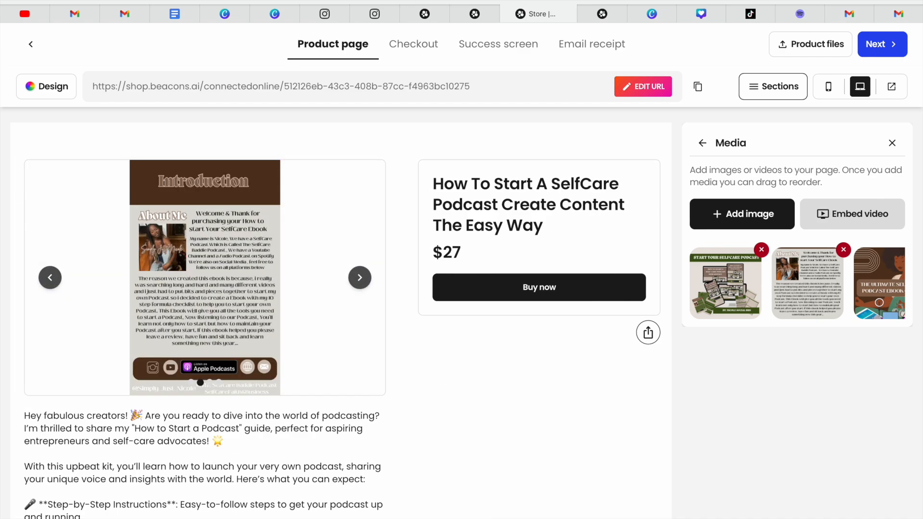
{"action": "left_click", "coordinate": [359, 278]}
{"action": "left_click", "coordinate": [360, 277]}
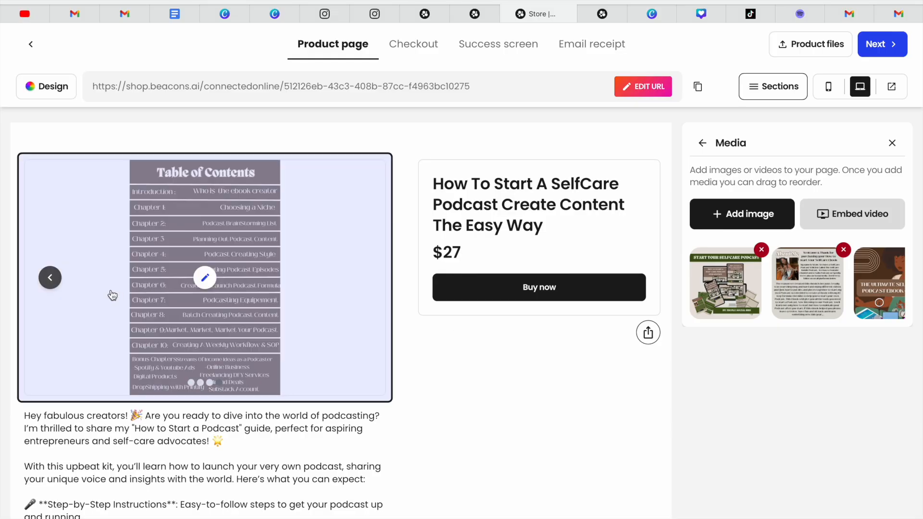
{"action": "left_click", "coordinate": [50, 278]}
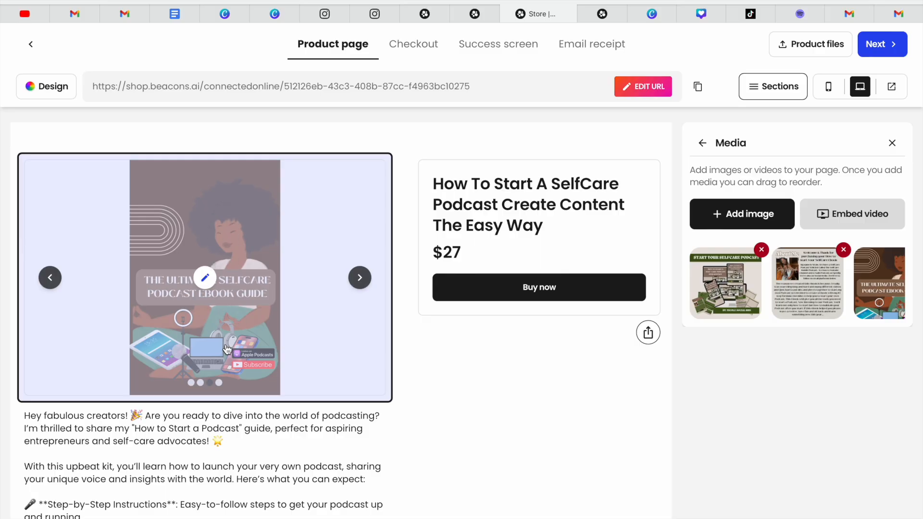
{"action": "left_click", "coordinate": [359, 277]}
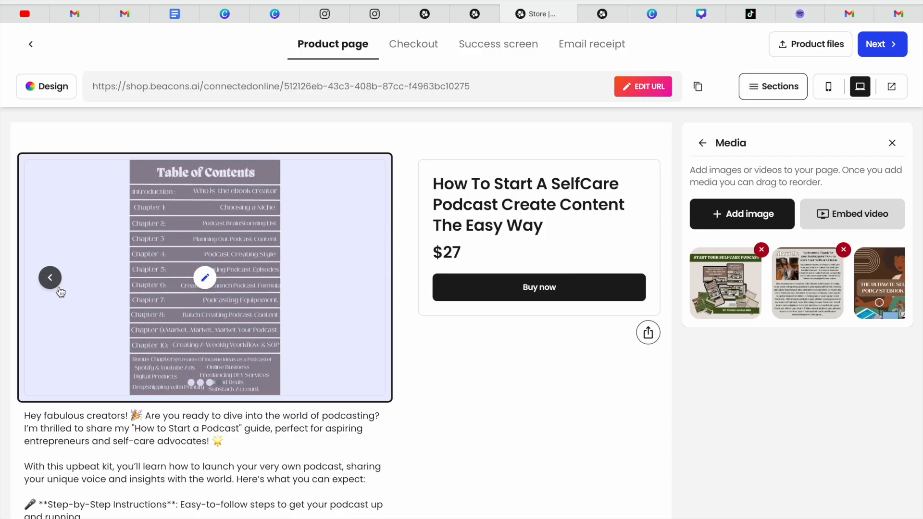
Switch to The Wedding Planning Bundle product page and examine how its gallery images present the bundle's contents.
{"action": "left_click", "coordinate": [614, 11]}
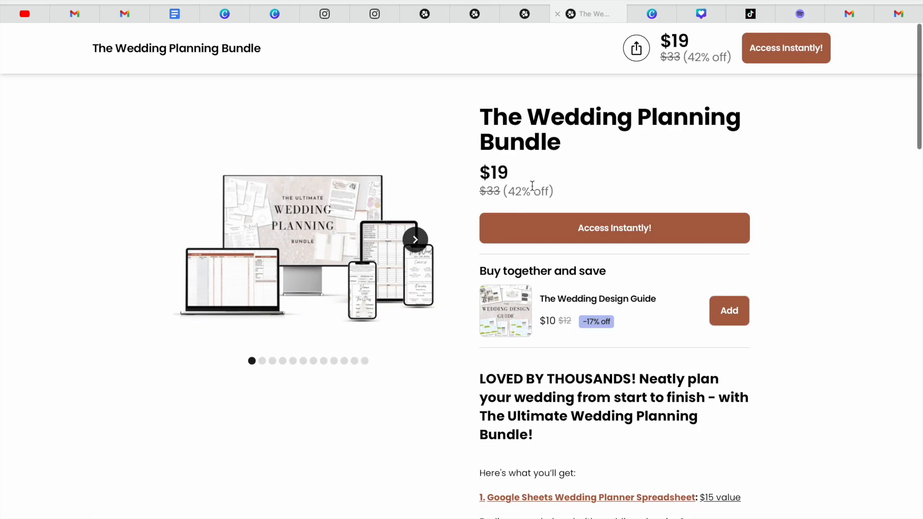
{"action": "left_click", "coordinate": [415, 240]}
{"action": "left_click", "coordinate": [415, 239]}
{"action": "left_click", "coordinate": [415, 240]}
{"action": "left_click", "coordinate": [415, 239]}
{"action": "left_click", "coordinate": [415, 240]}
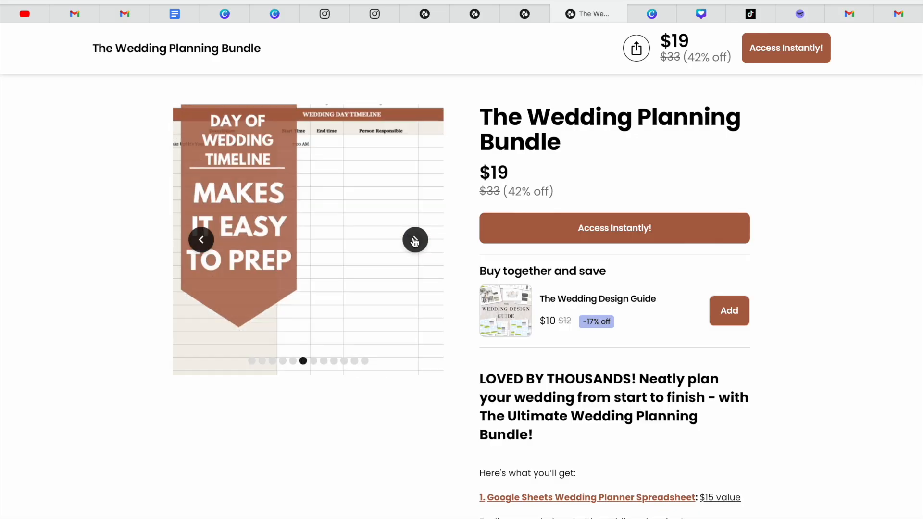
{"action": "left_click", "coordinate": [415, 240]}
{"action": "left_click", "coordinate": [415, 240]}
{"action": "left_click", "coordinate": [415, 240]}
{"action": "left_click", "coordinate": [415, 239]}
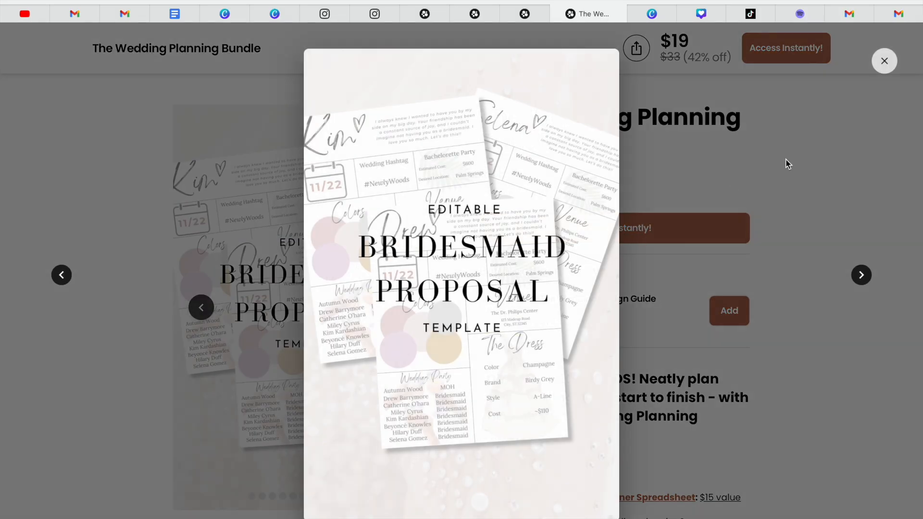
{"action": "left_click", "coordinate": [889, 63]}
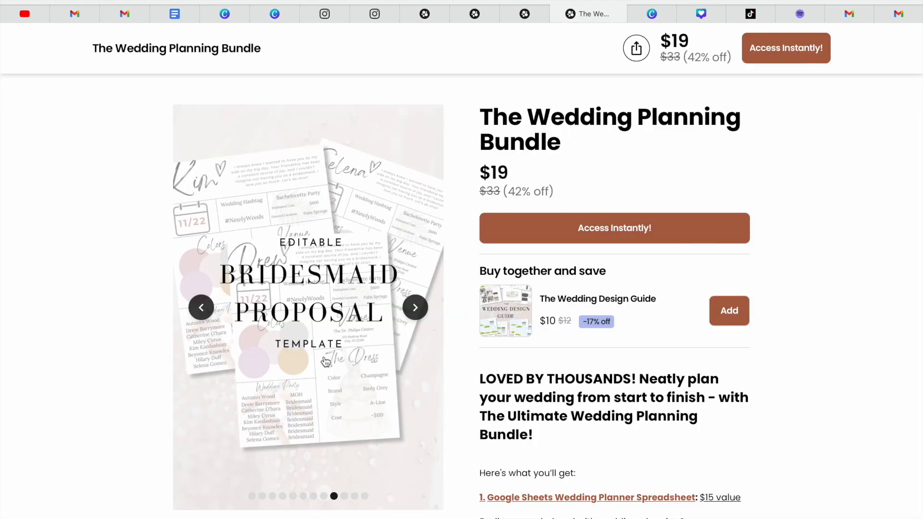
{"action": "left_click", "coordinate": [423, 308]}
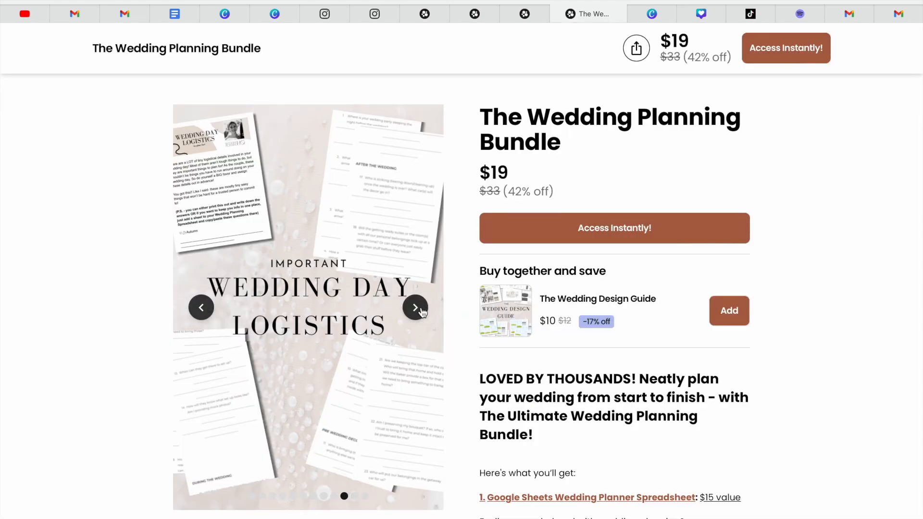
{"action": "left_click", "coordinate": [422, 313]}
{"action": "left_click", "coordinate": [385, 315]}
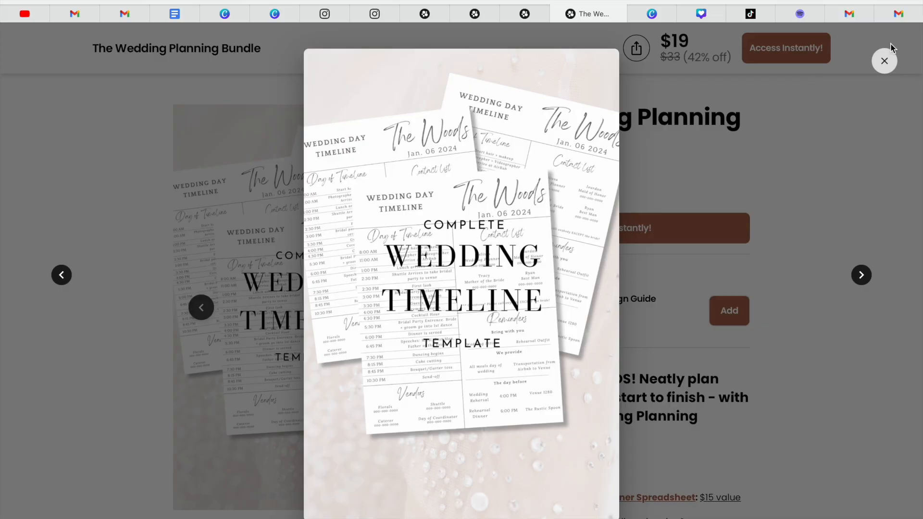
{"action": "left_click", "coordinate": [886, 68]}
{"action": "left_click", "coordinate": [422, 316]}
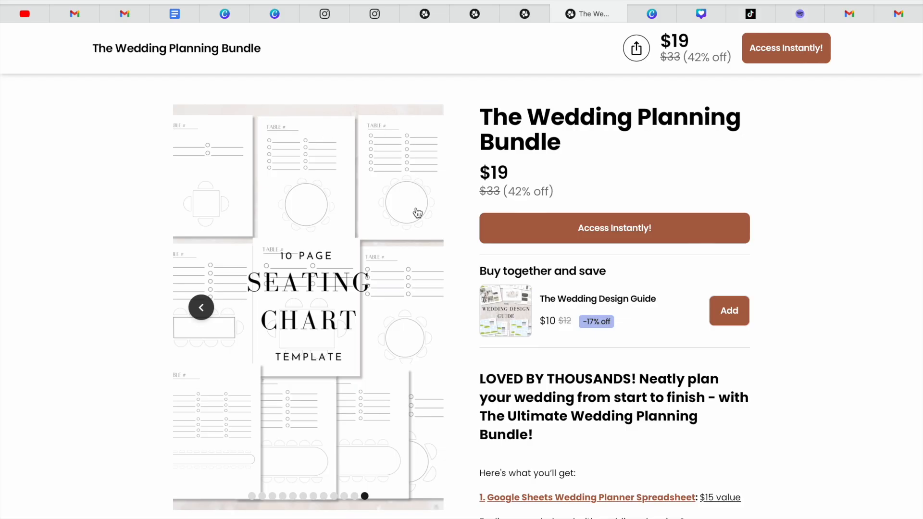
{"action": "left_click", "coordinate": [199, 312]}
{"action": "left_click", "coordinate": [199, 314]}
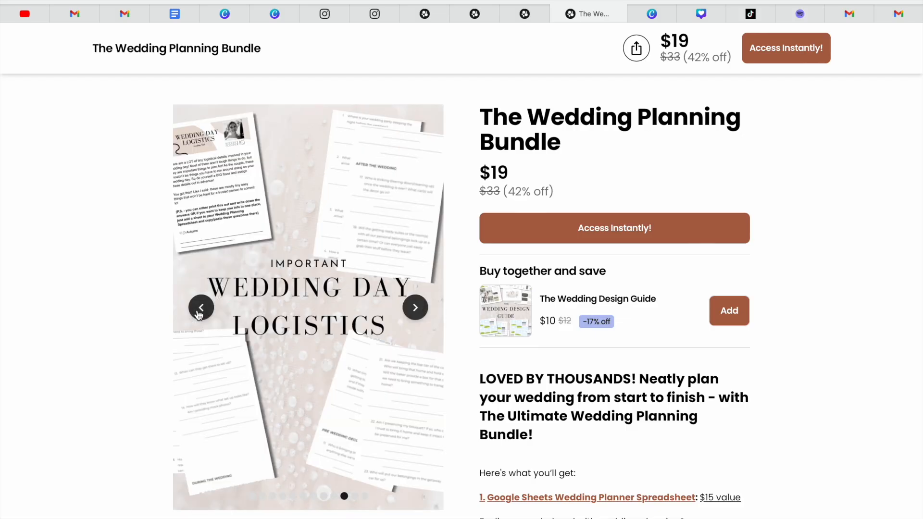
{"action": "left_click", "coordinate": [200, 314]}
{"action": "left_click", "coordinate": [201, 315]}
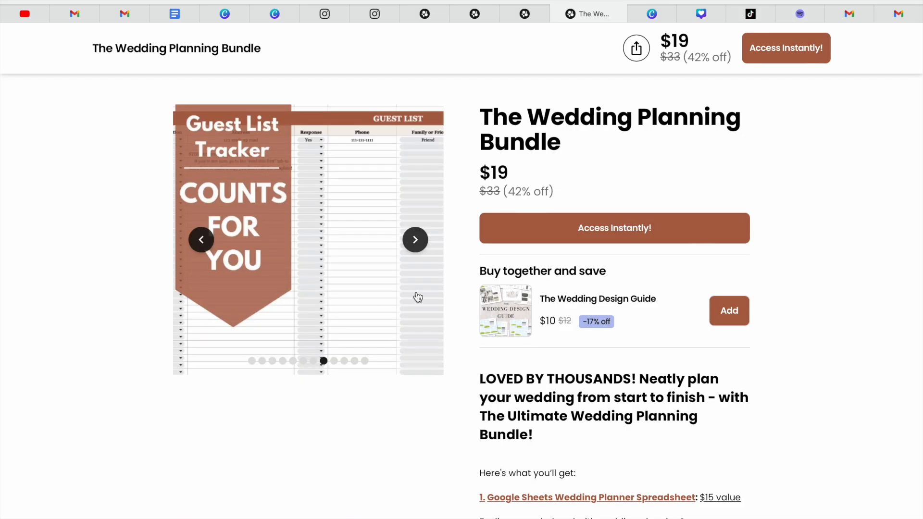
{"action": "left_click", "coordinate": [415, 240]}
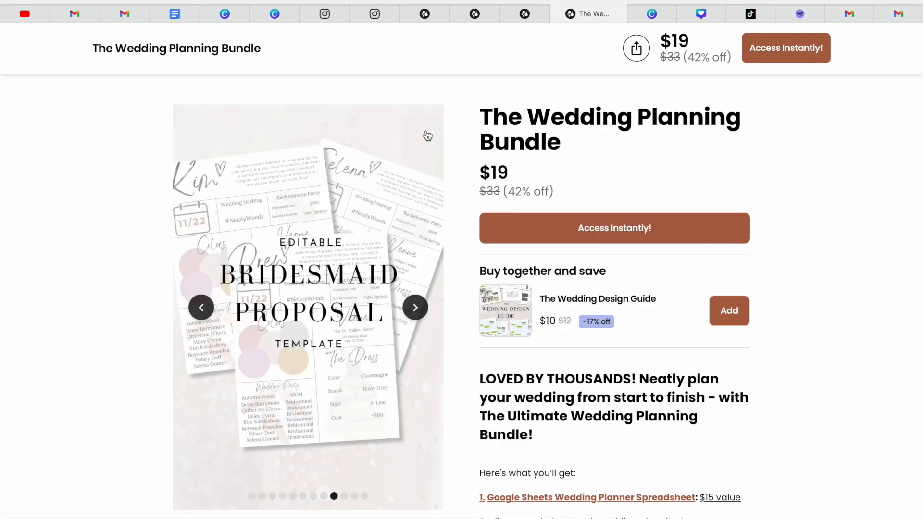
Return to the podcast product page editor, review its Description section, and bring the gallery preview back to the first image.
{"action": "left_click", "coordinate": [537, 10]}
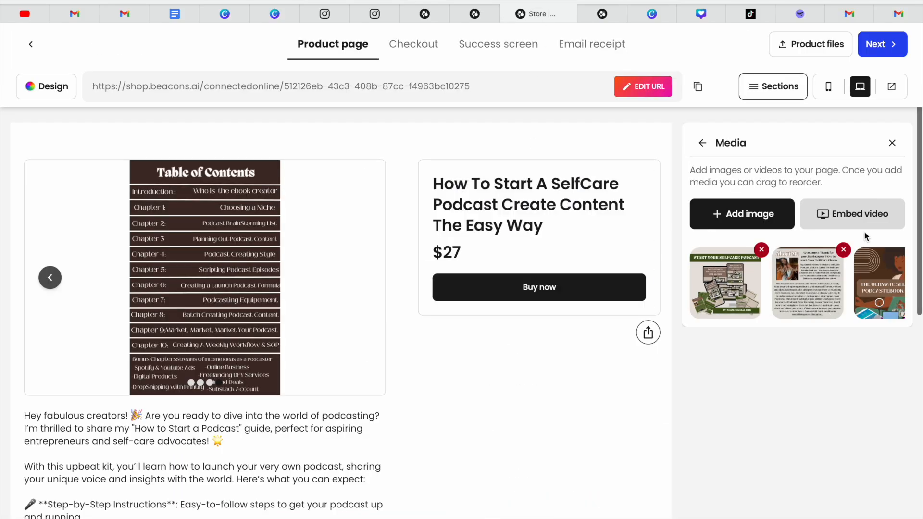
{"action": "left_click", "coordinate": [701, 143]}
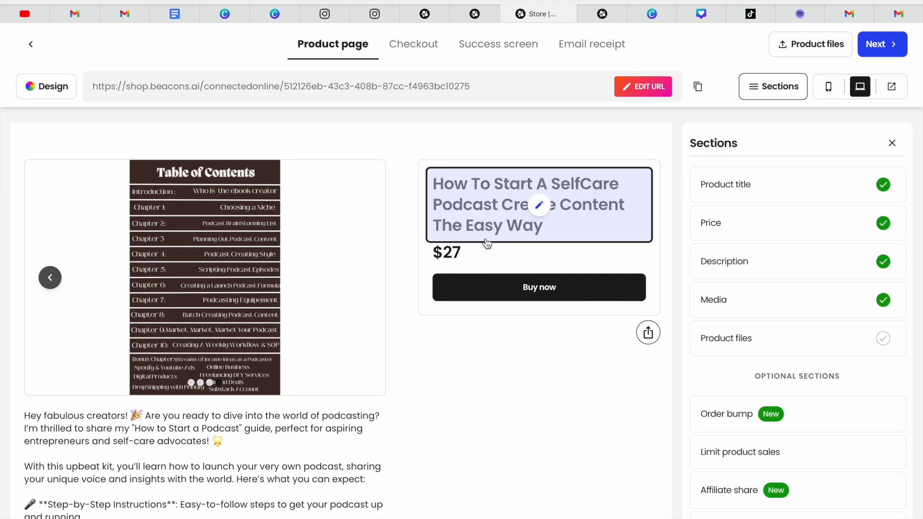
{"action": "left_click", "coordinate": [716, 260]}
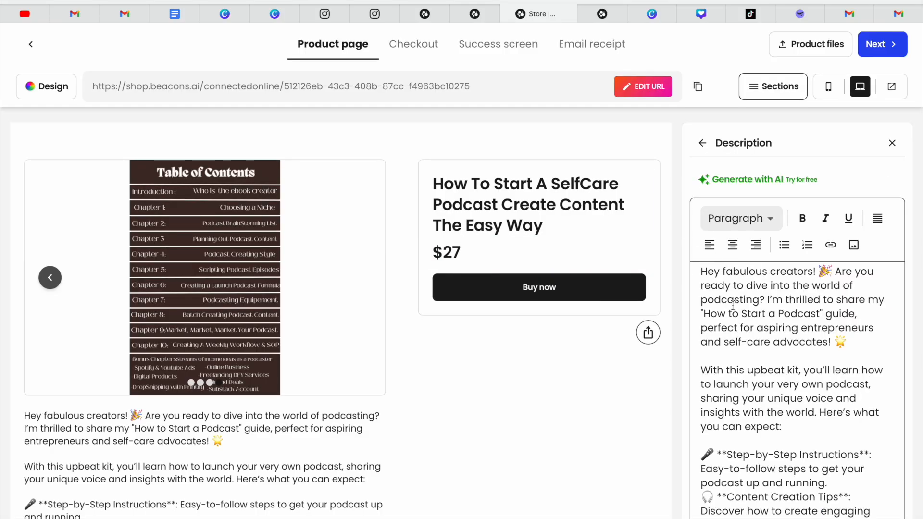
{"action": "left_click", "coordinate": [706, 143]}
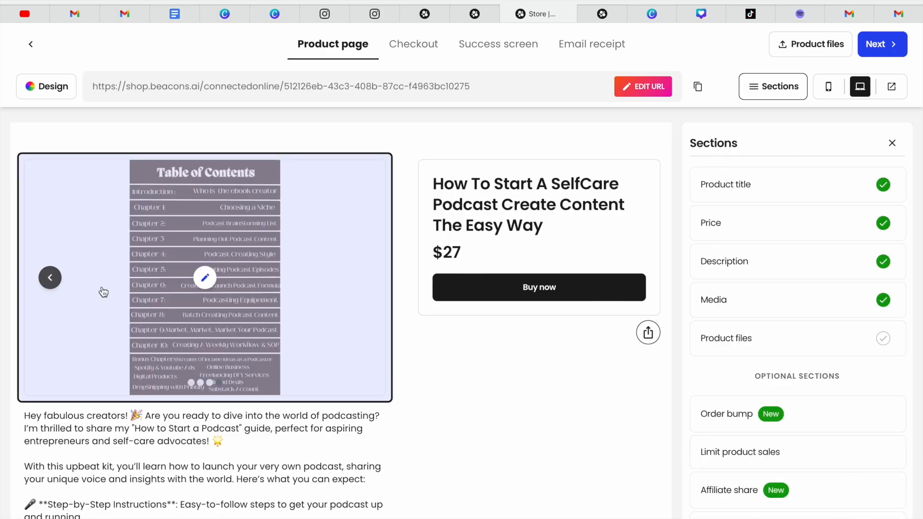
{"action": "left_click", "coordinate": [50, 279]}
{"action": "left_click", "coordinate": [50, 279]}
{"action": "left_click", "coordinate": [50, 279]}
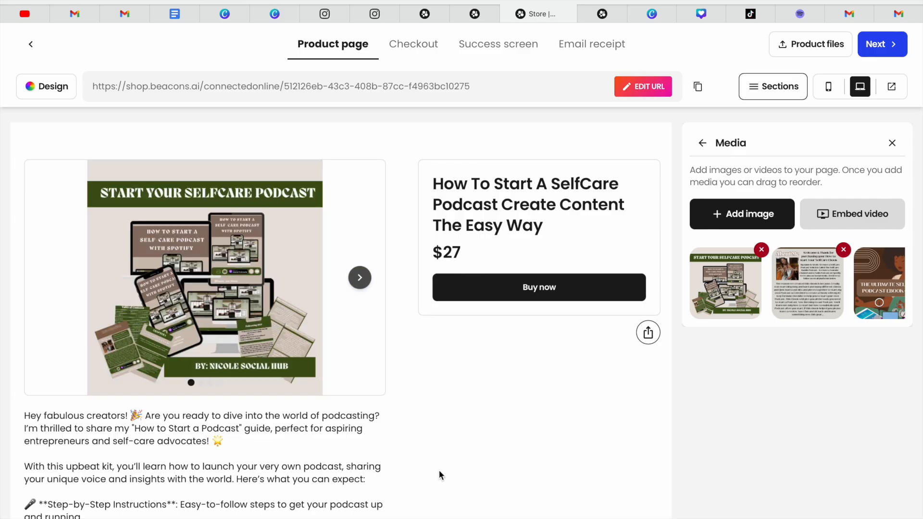
{"action": "left_click", "coordinate": [702, 143]}
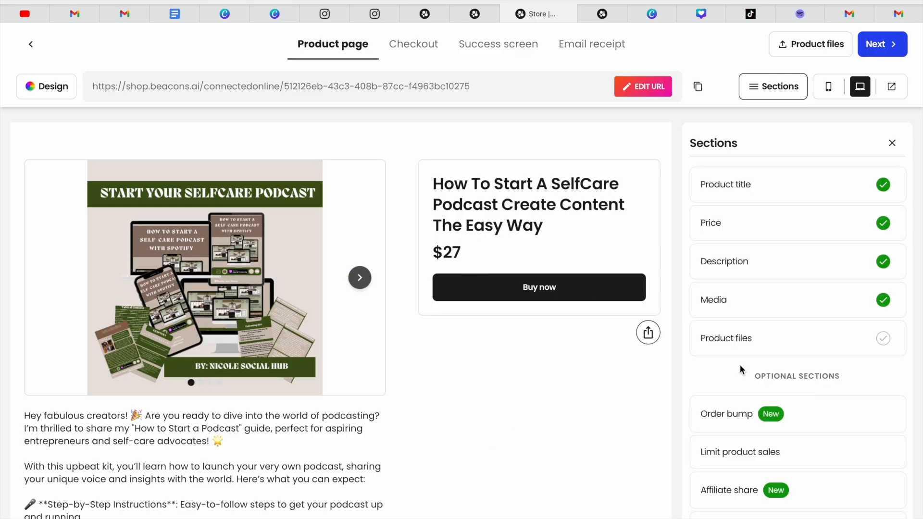
Upload 2.png from the START YOUR SELFCARE folder as the product file and return to the sections list.
{"action": "left_click", "coordinate": [754, 343]}
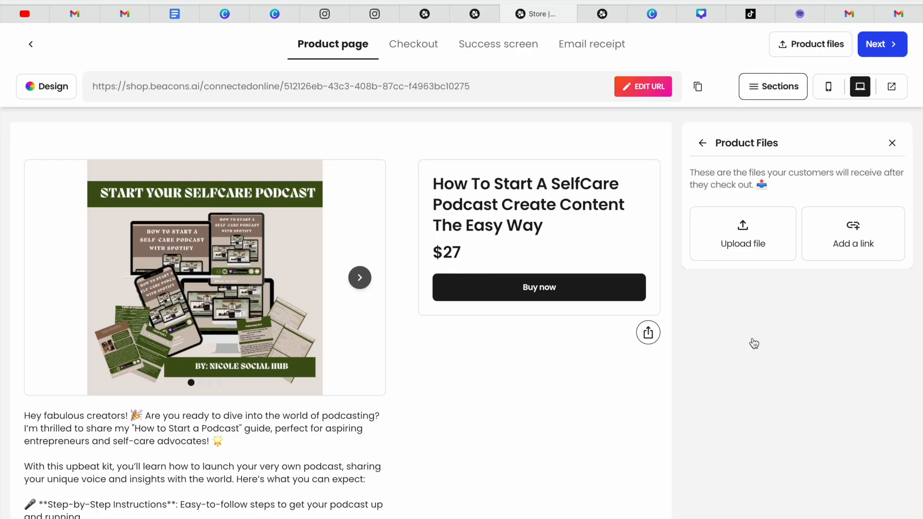
{"action": "left_click", "coordinate": [743, 228]}
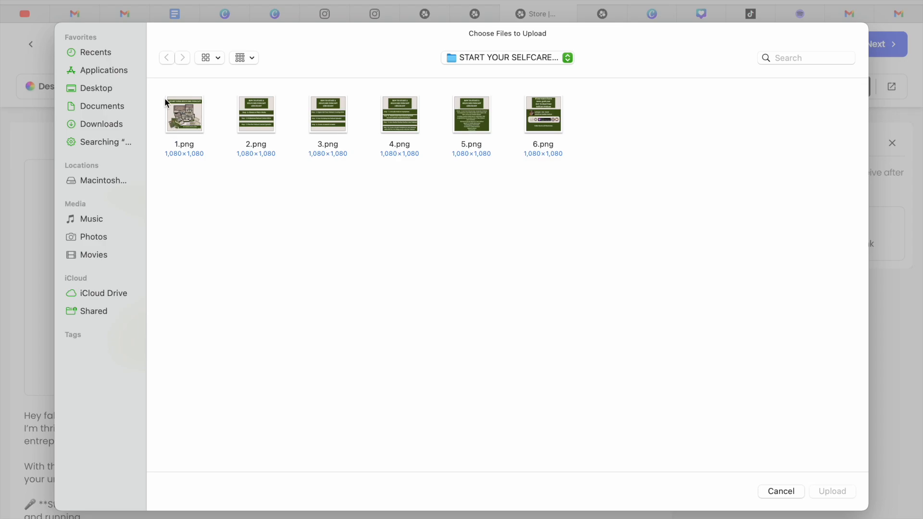
{"action": "left_click_drag", "start_coordinate": [164, 96], "coordinate": [576, 148]}
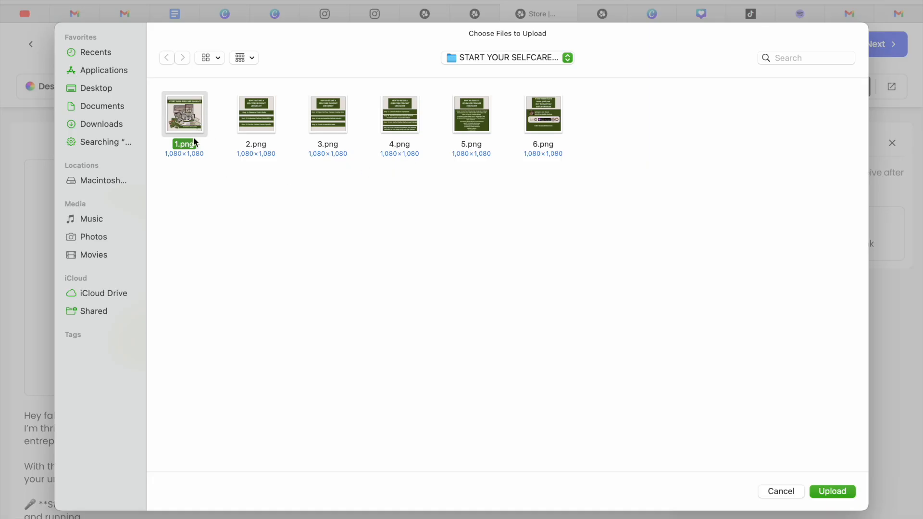
{"action": "left_click", "coordinate": [213, 129]}
{"action": "left_click_drag", "start_coordinate": [235, 90], "coordinate": [592, 167]}
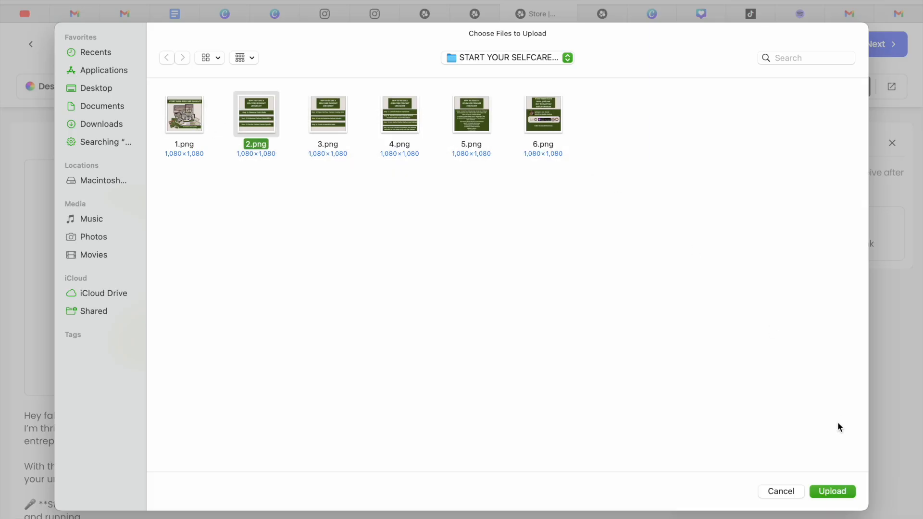
{"action": "left_click", "coordinate": [830, 495]}
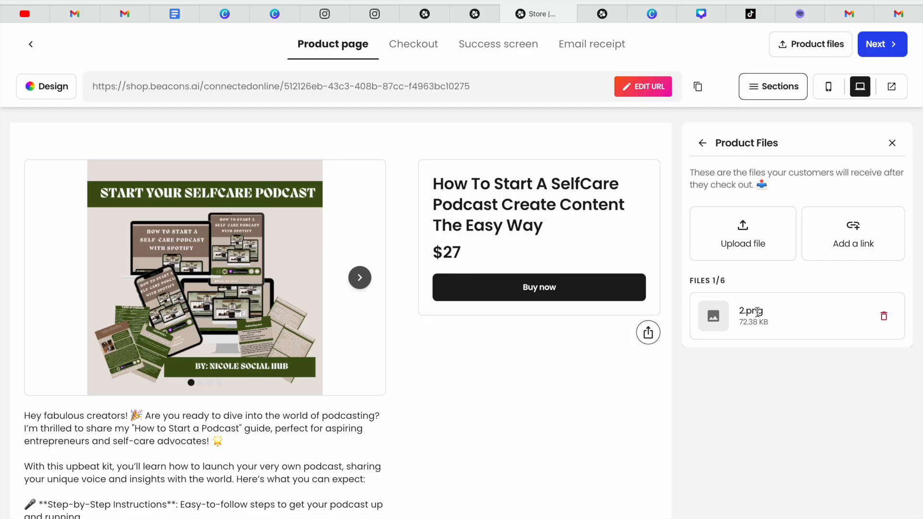
{"action": "left_click", "coordinate": [702, 144]}
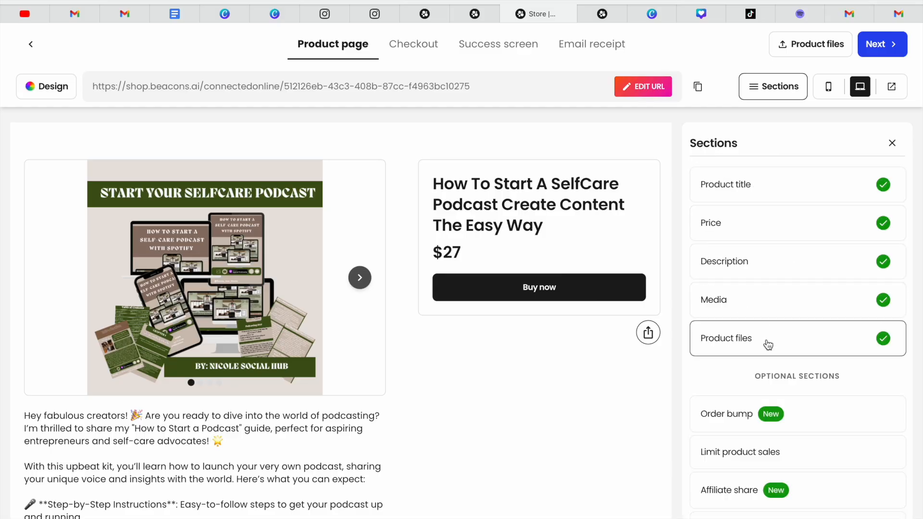
Review the optional Order bump and Affiliate share sections, then point out the product page's store URL.
{"action": "left_click", "coordinate": [730, 420]}
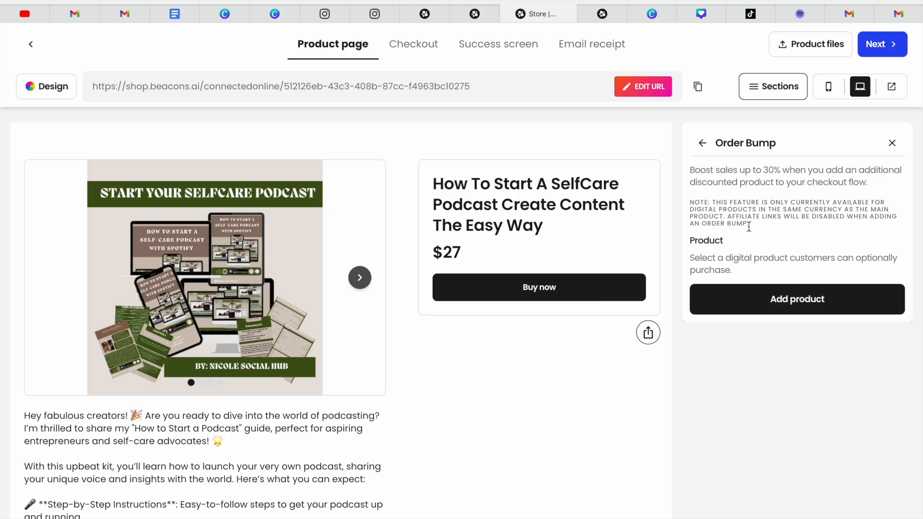
{"action": "left_click", "coordinate": [700, 145]}
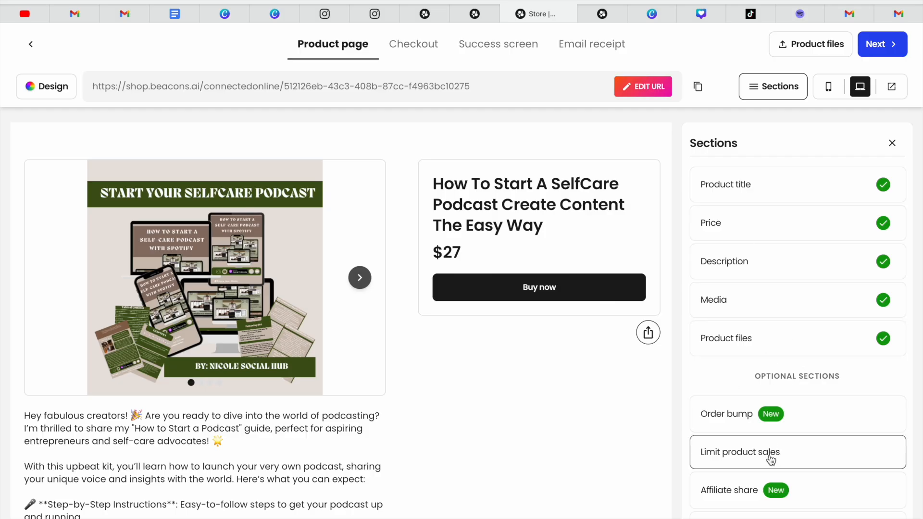
{"action": "left_click", "coordinate": [743, 498]}
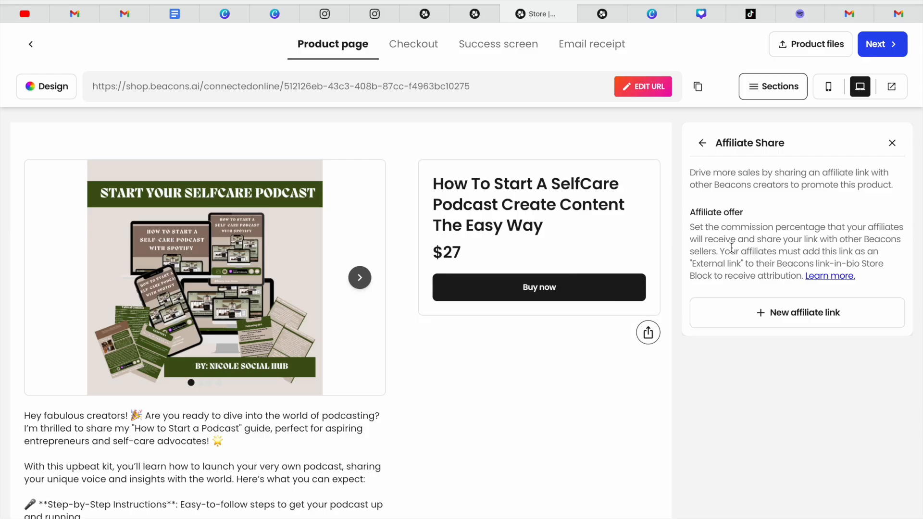
{"action": "left_click", "coordinate": [704, 147]}
{"action": "left_click_drag", "start_coordinate": [491, 86], "coordinate": [95, 86]}
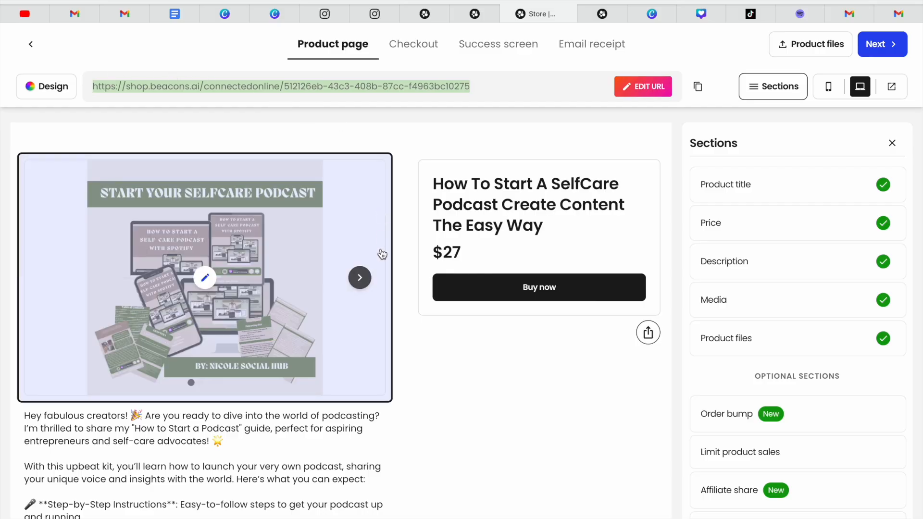
{"action": "left_click", "coordinate": [466, 117]}
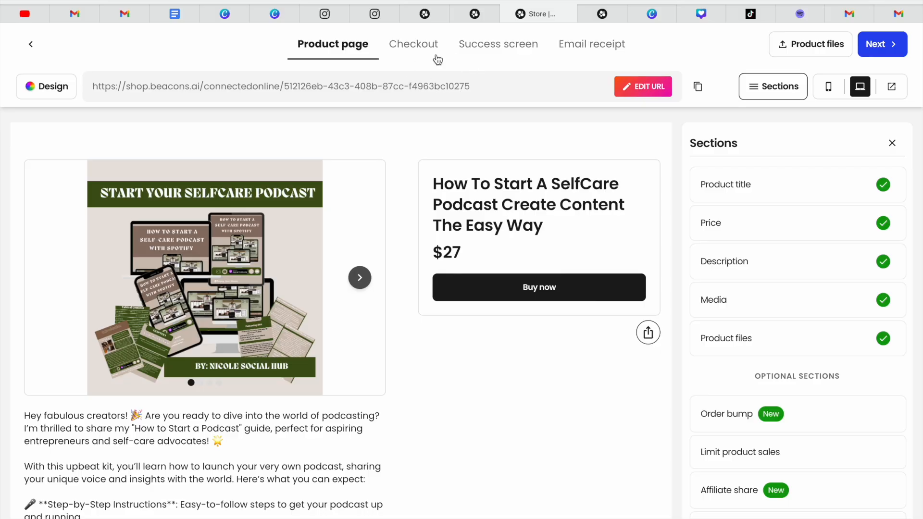
Examine the Checkout page's default customer fields and the additional field types that can be collected.
{"action": "left_click", "coordinate": [413, 44]}
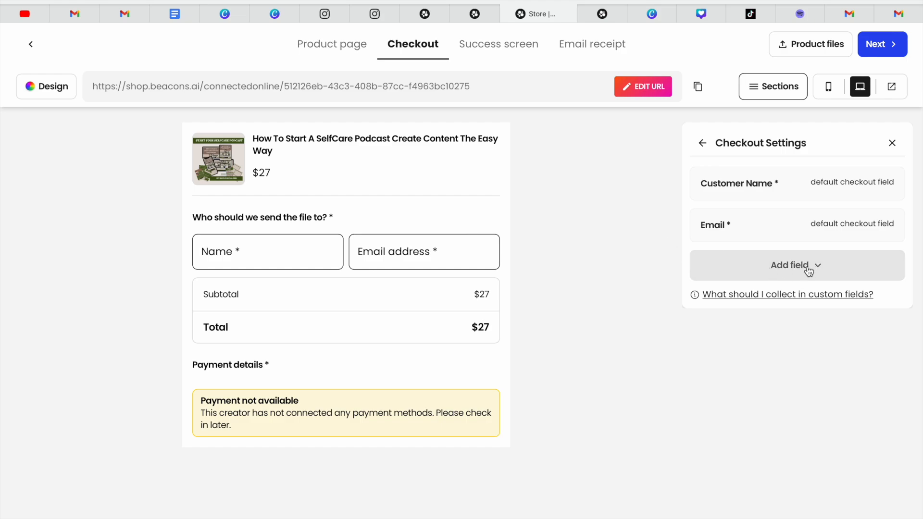
{"action": "left_click", "coordinate": [782, 270]}
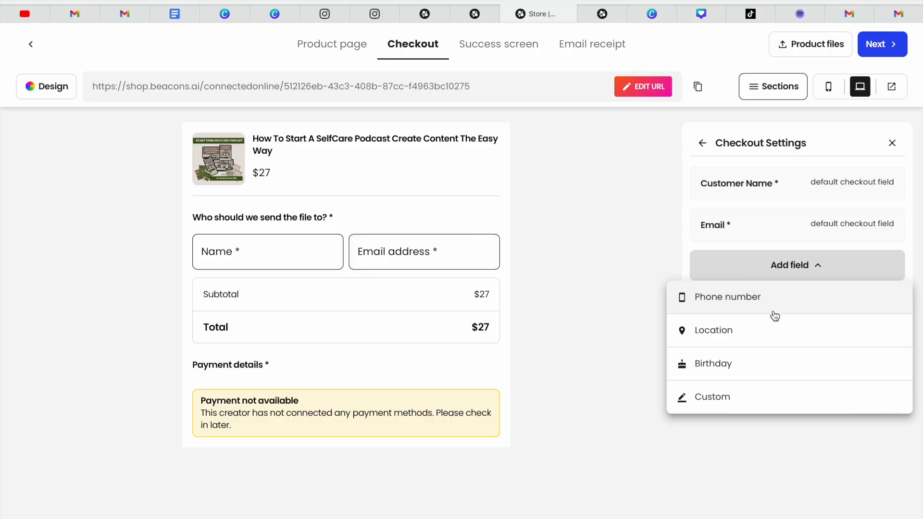
{"action": "left_click", "coordinate": [700, 440]}
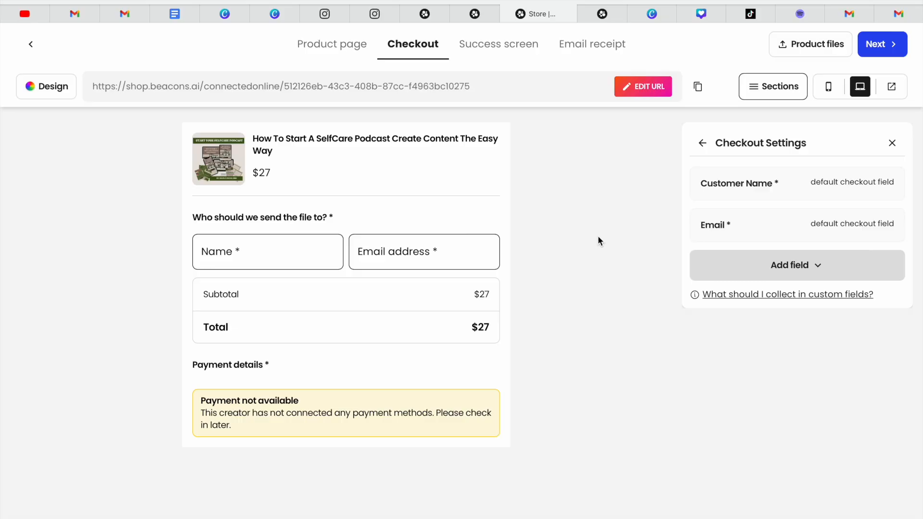
{"action": "mouse_move", "coordinate": [249, 266]}
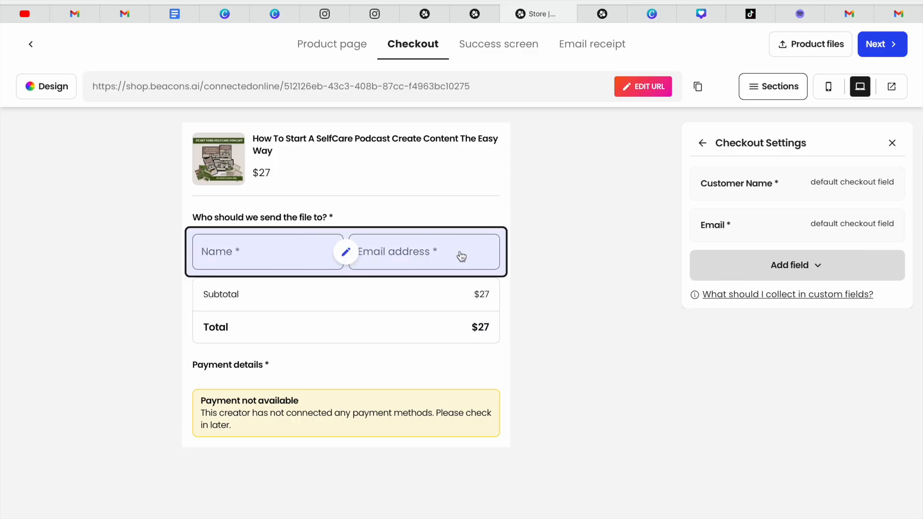
Try out a Phone number checkout field with its Required setting on and off, and delete the field.
{"action": "left_click", "coordinate": [794, 264]}
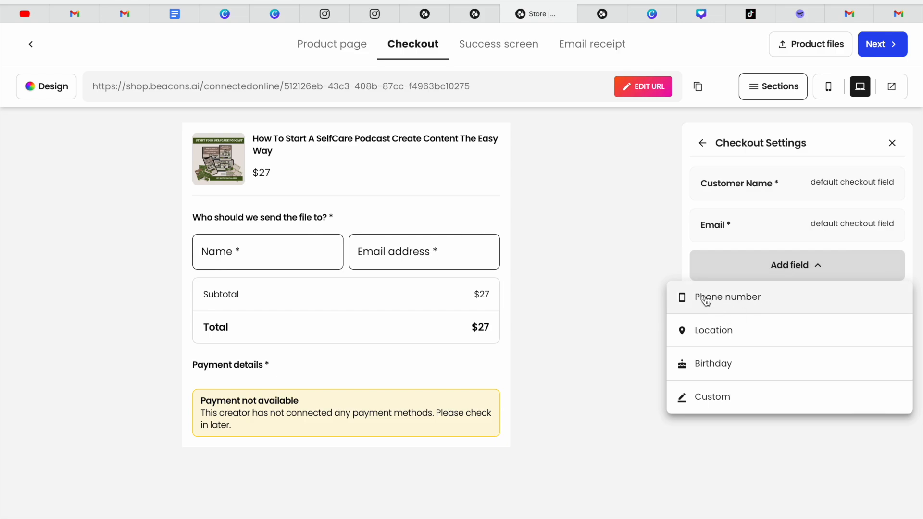
{"action": "left_click", "coordinate": [726, 296]}
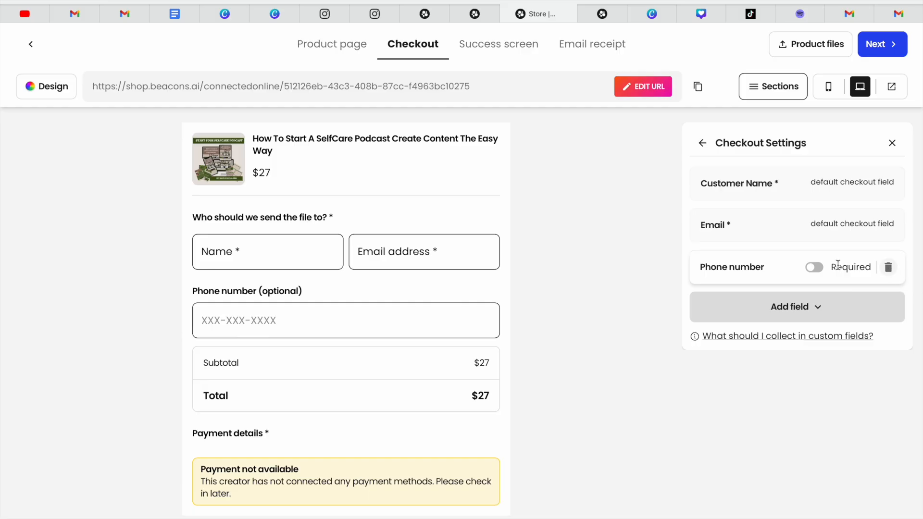
{"action": "left_click", "coordinate": [816, 271]}
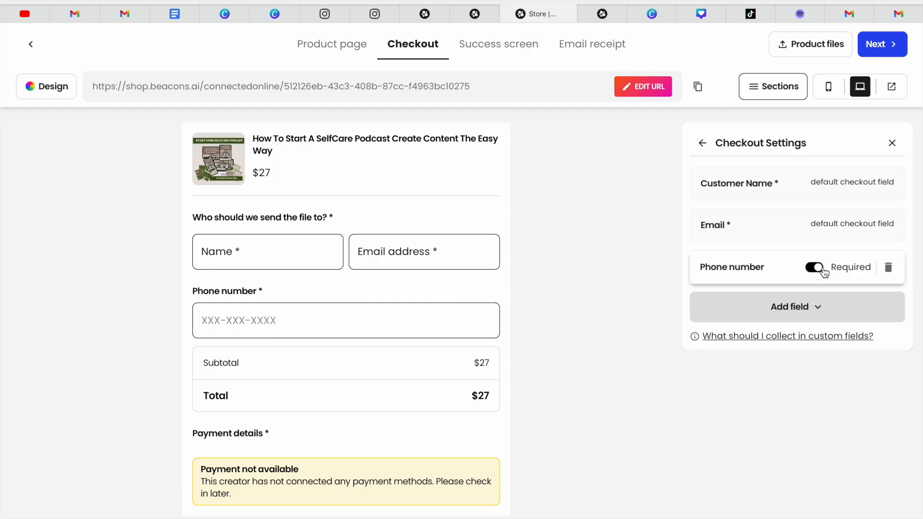
{"action": "left_click", "coordinate": [812, 269]}
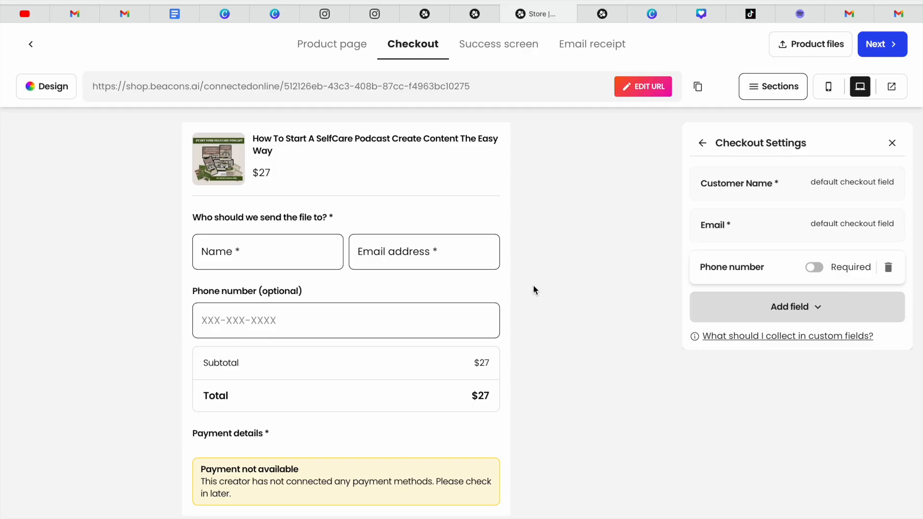
{"action": "left_click", "coordinate": [891, 267]}
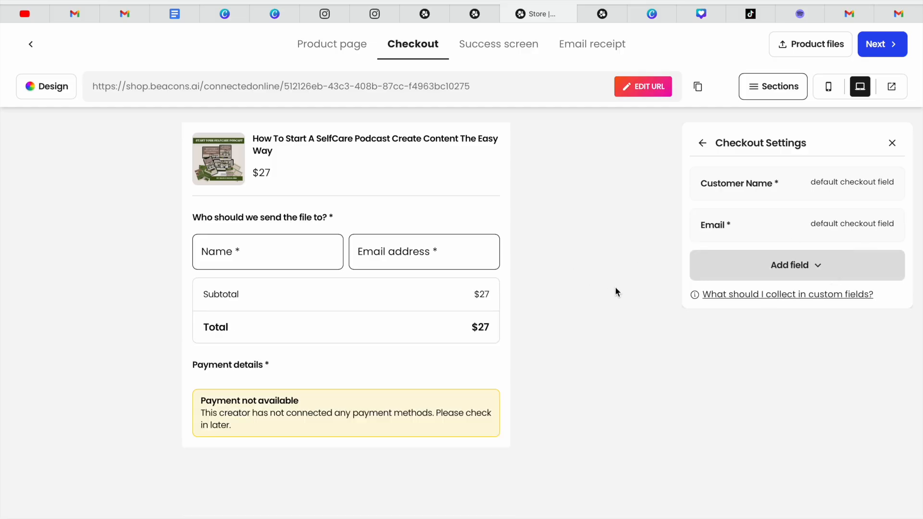
Check which product page settings the checkout preview's price summary and product header lead to, and return to the Checkout page.
{"action": "left_click", "coordinate": [346, 307]}
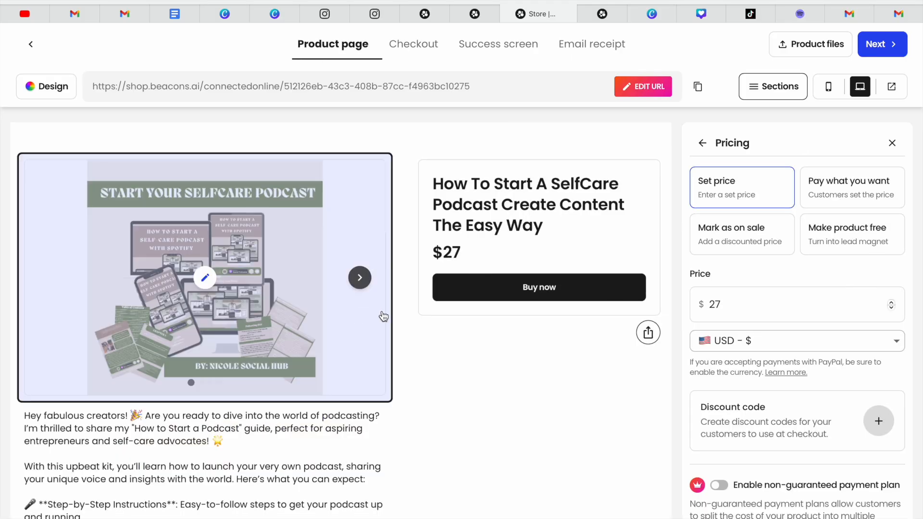
{"action": "left_click", "coordinate": [414, 52]}
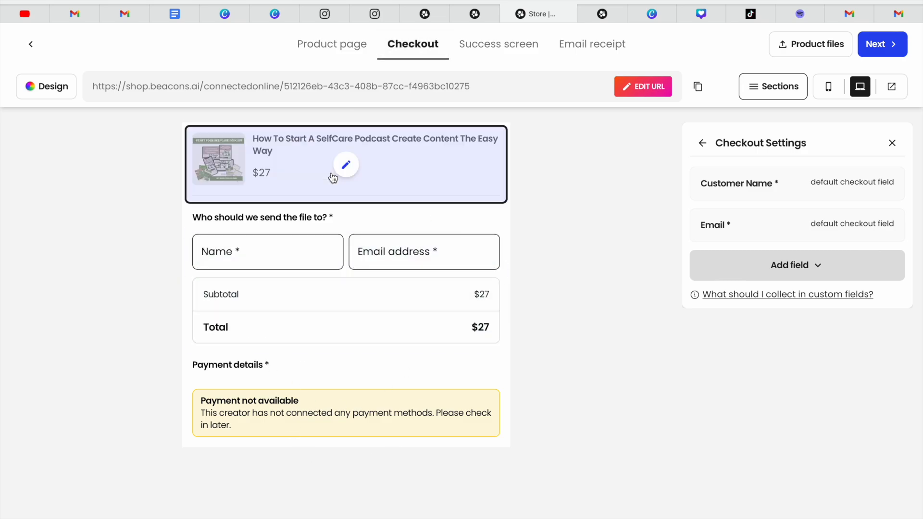
{"action": "left_click", "coordinate": [346, 165]}
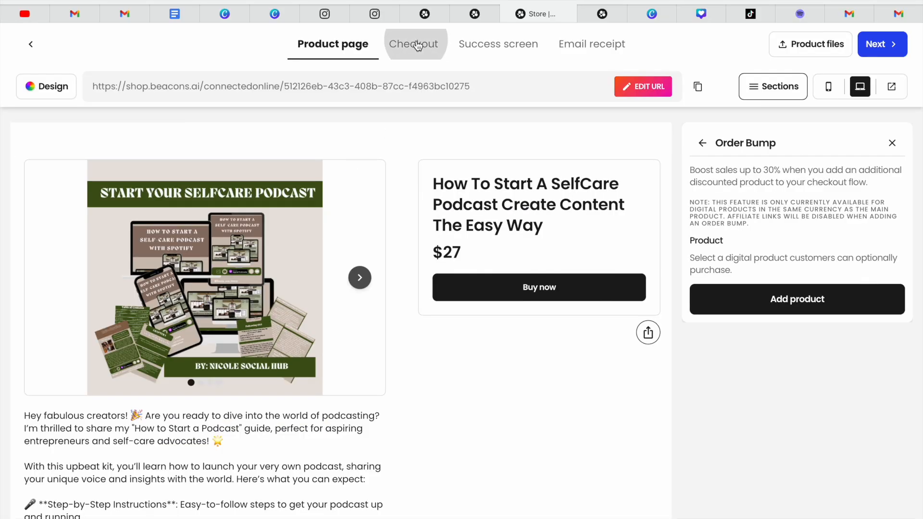
{"action": "left_click", "coordinate": [414, 43]}
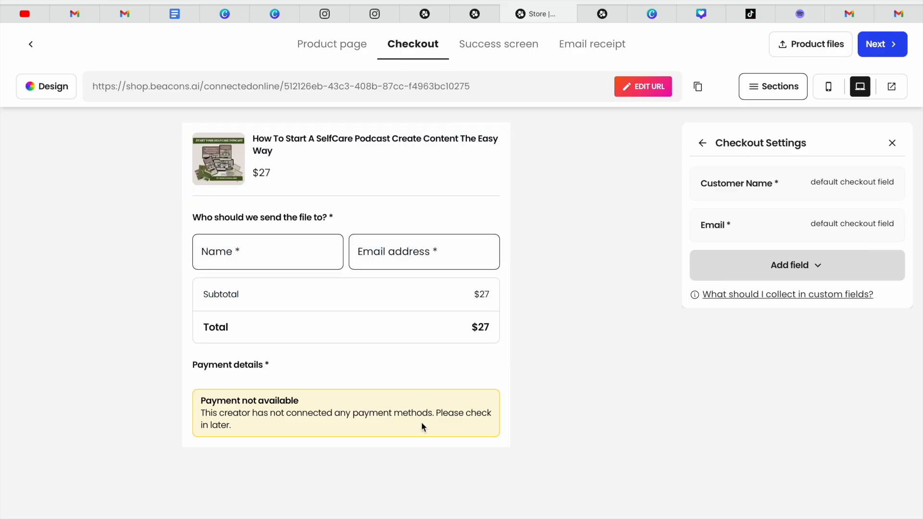
Examine the Success screen and its thank you message, highlighting the message text without editing it.
{"action": "left_click", "coordinate": [512, 44]}
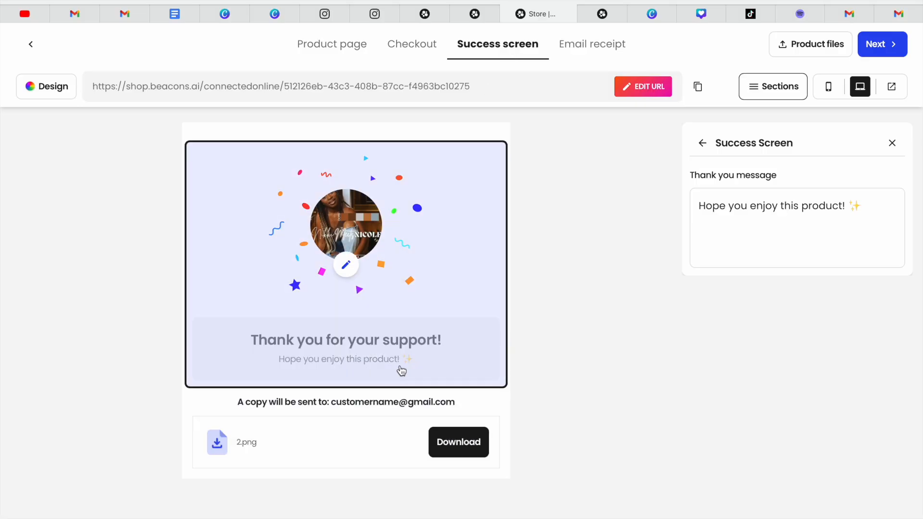
{"action": "left_click", "coordinate": [838, 206]}
{"action": "left_click_drag", "start_coordinate": [868, 213], "coordinate": [684, 206]}
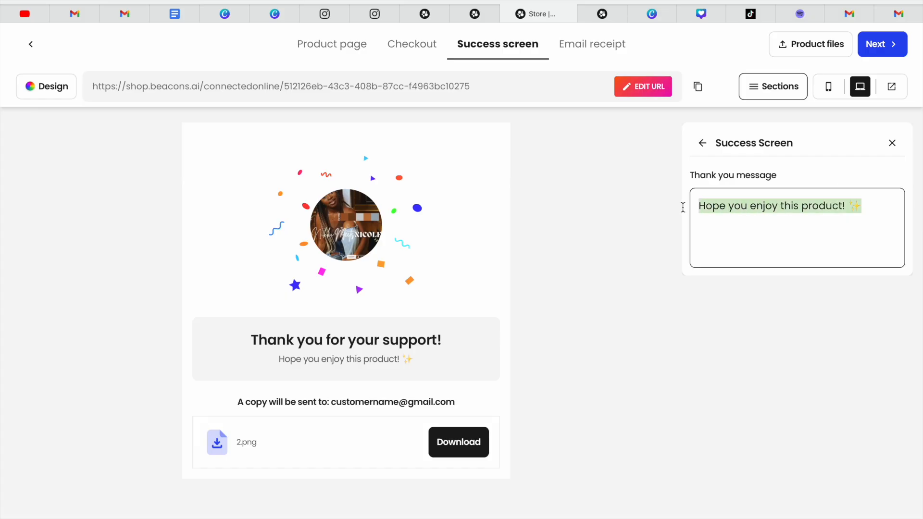
{"action": "left_click", "coordinate": [817, 174]}
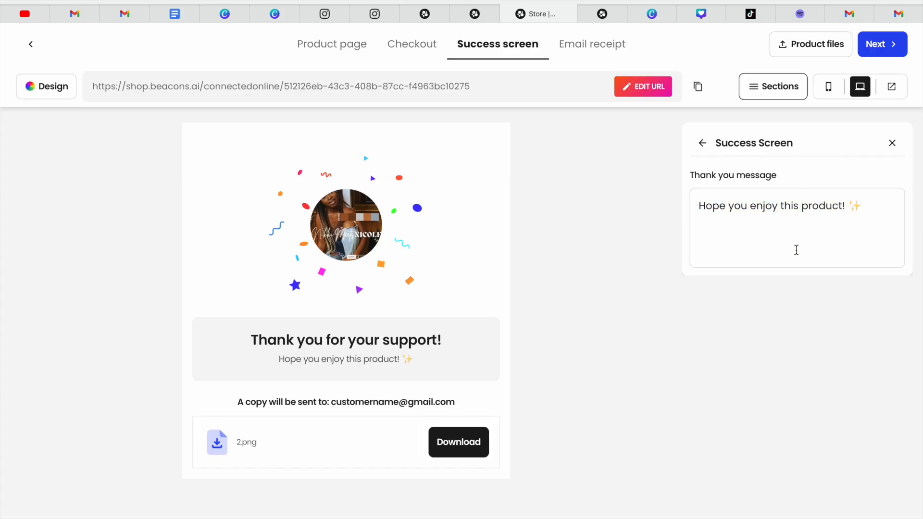
{"action": "left_click_drag", "start_coordinate": [703, 207], "coordinate": [883, 216]}
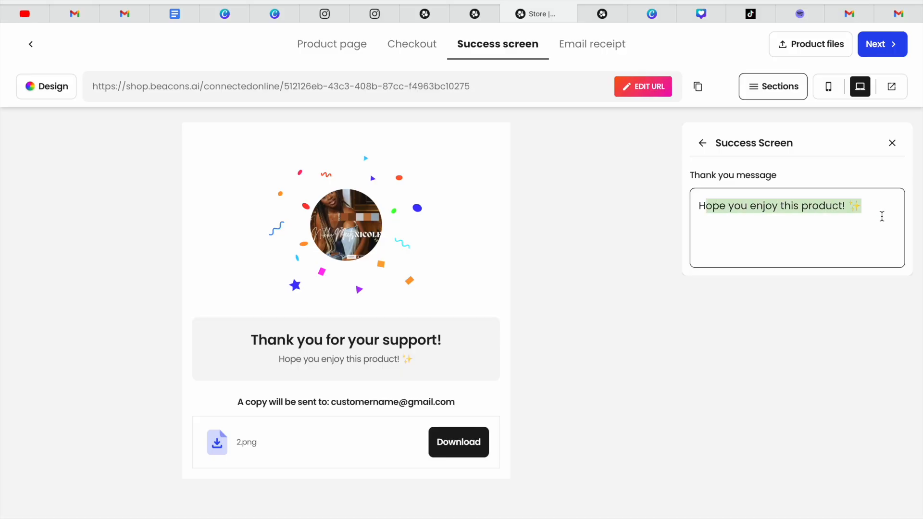
{"action": "left_click", "coordinate": [765, 228]}
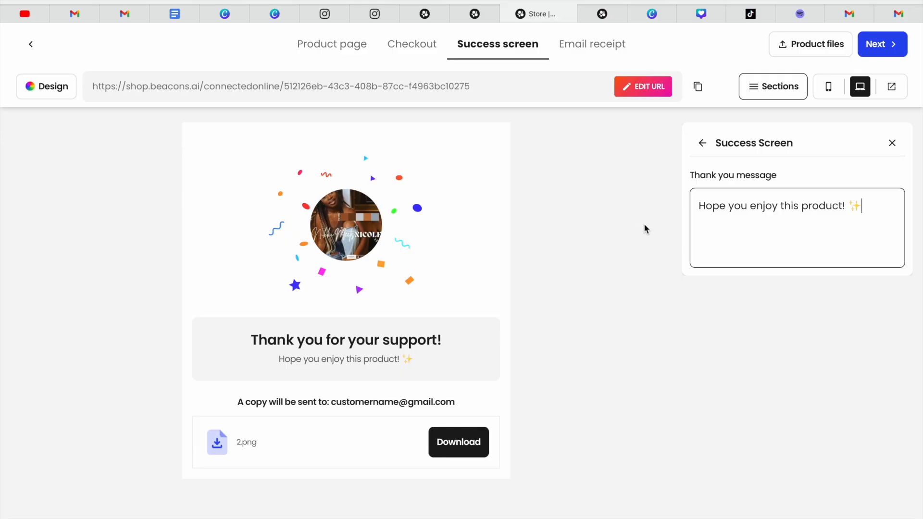
Review the uploaded product files and the form for adding a file link, closing the form without adding a URL.
{"action": "left_click", "coordinate": [807, 52]}
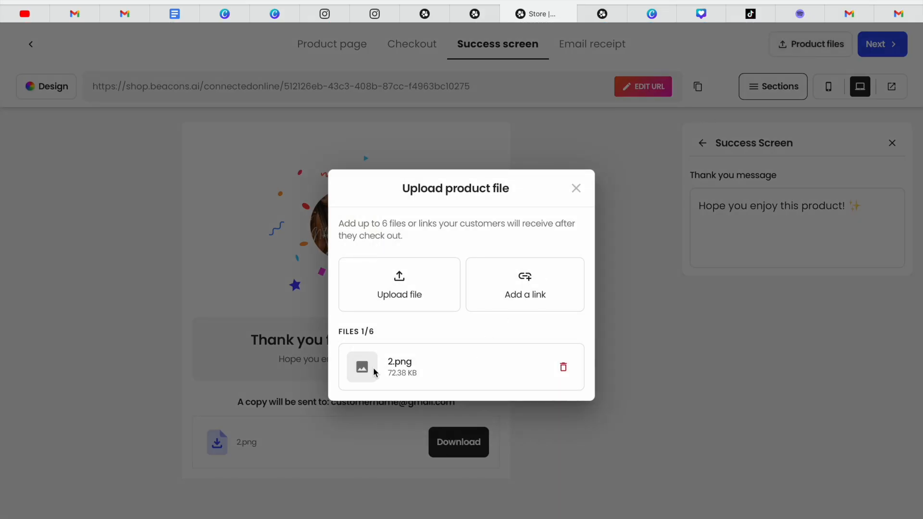
{"action": "left_click", "coordinate": [578, 188]}
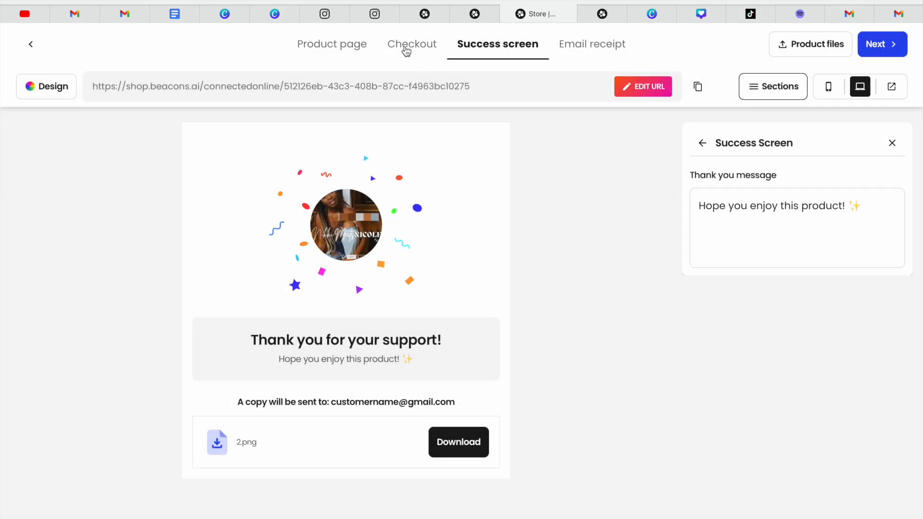
{"action": "left_click", "coordinate": [348, 44]}
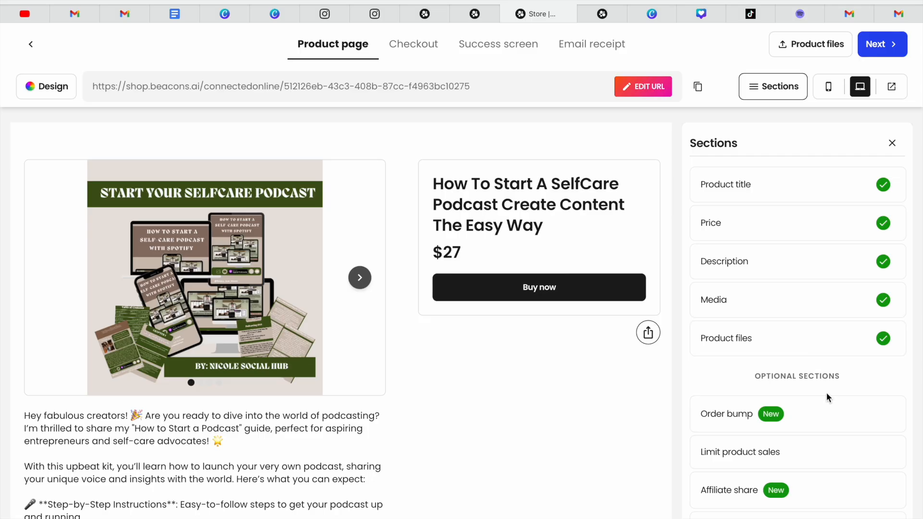
{"action": "left_click", "coordinate": [782, 351]}
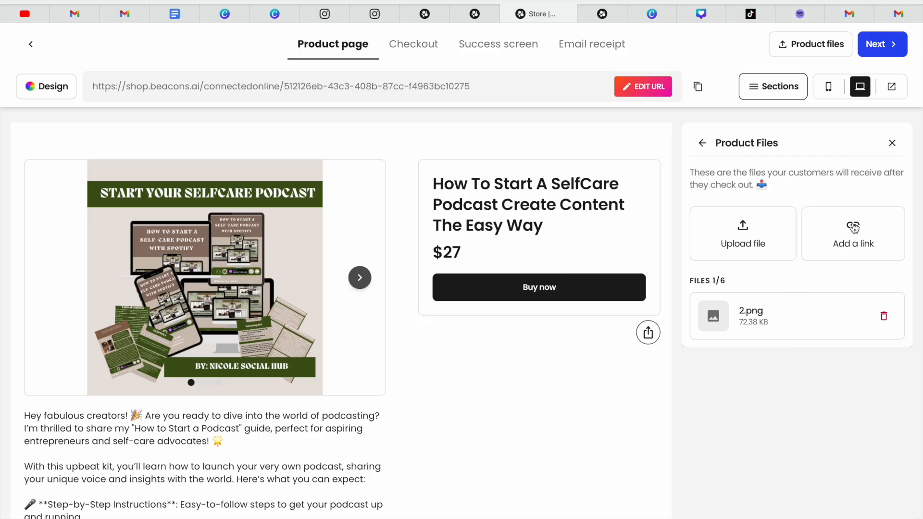
{"action": "left_click", "coordinate": [854, 227]}
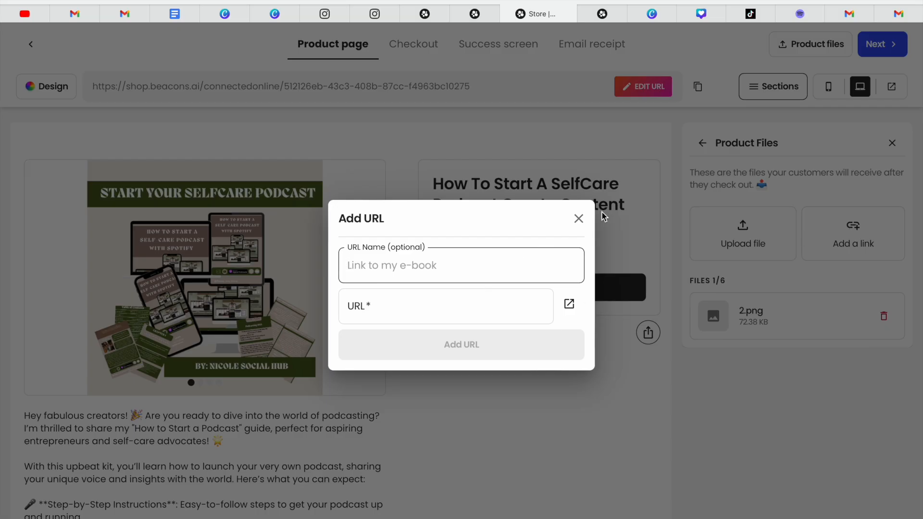
{"action": "left_click", "coordinate": [584, 218]}
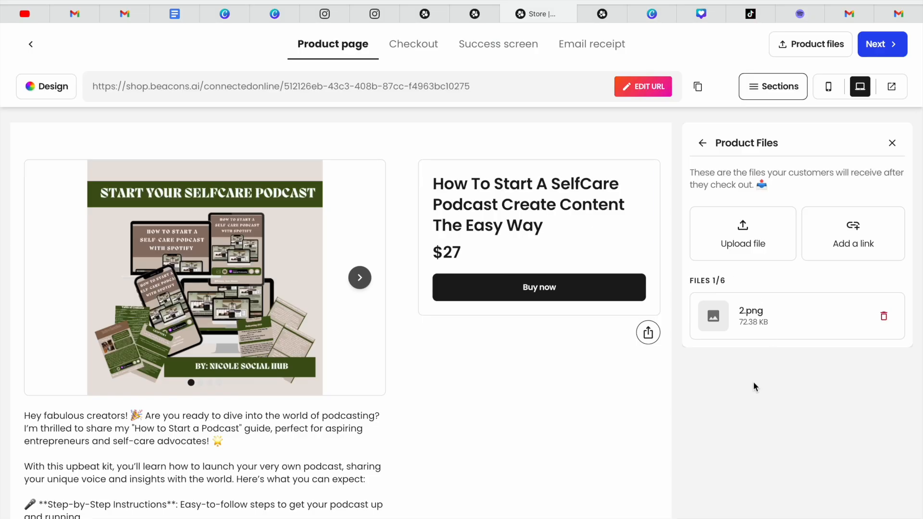
Examine the Success screen and the Email receipt preview, including the receipt's file download, order summary and customer portal link.
{"action": "left_click", "coordinate": [500, 47]}
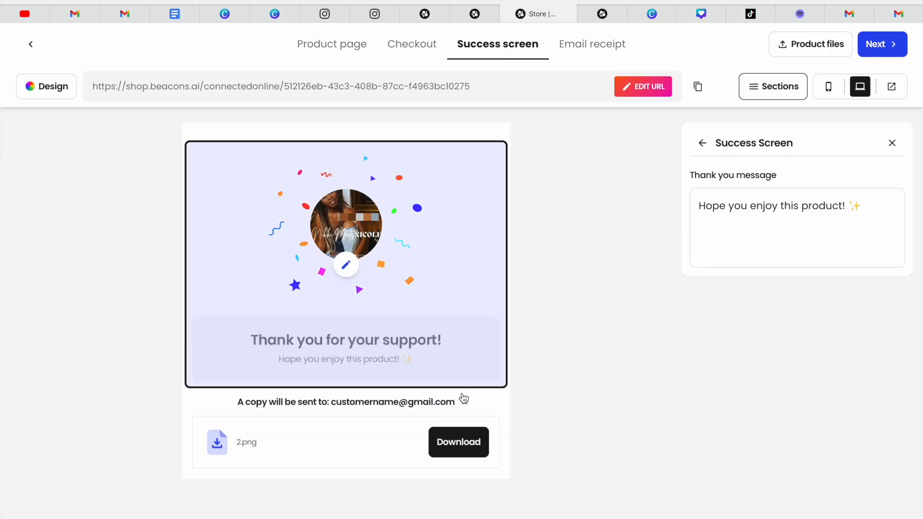
{"action": "left_click", "coordinate": [590, 46]}
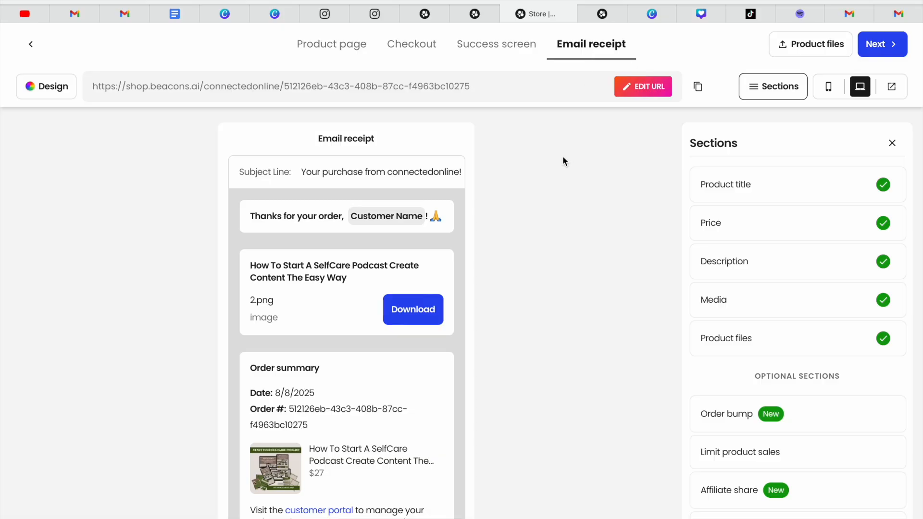
{"action": "left_click", "coordinate": [518, 52]}
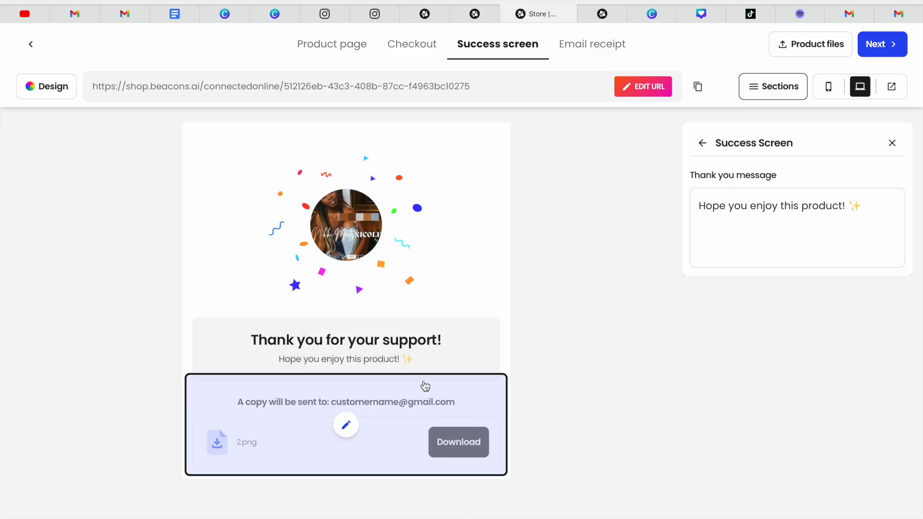
{"action": "left_click", "coordinate": [572, 52]}
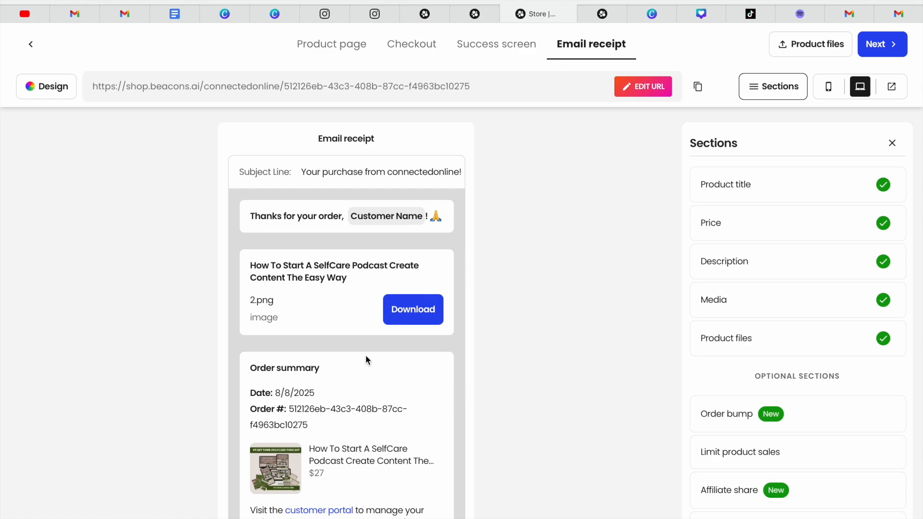
{"action": "left_click", "coordinate": [422, 315]}
{"action": "left_click_drag", "start_coordinate": [311, 412], "coordinate": [318, 503]}
{"action": "left_click", "coordinate": [362, 494]}
{"action": "left_click_drag", "start_coordinate": [288, 407], "coordinate": [435, 440]}
{"action": "left_click", "coordinate": [507, 467]}
Review the Product page, Checkout, Success screen and Email receipt in order as a final check.
{"action": "left_click", "coordinate": [343, 48]}
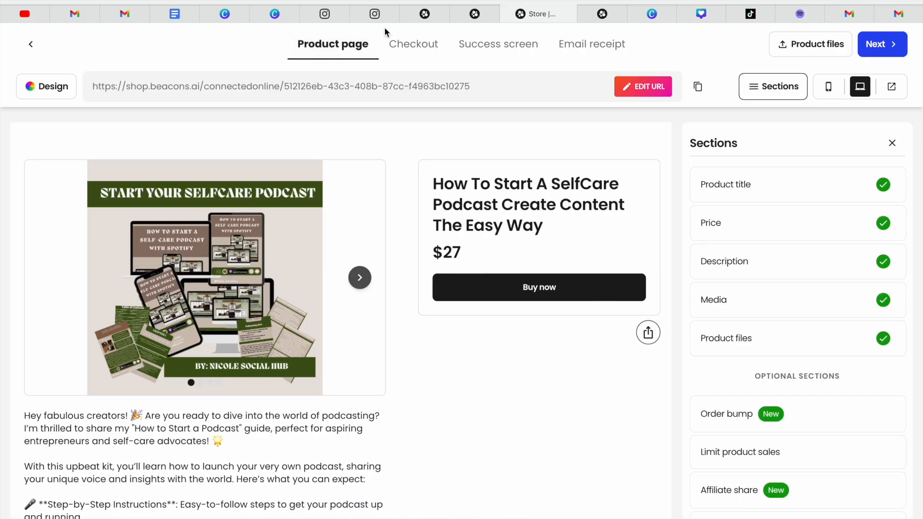
{"action": "left_click", "coordinate": [410, 42]}
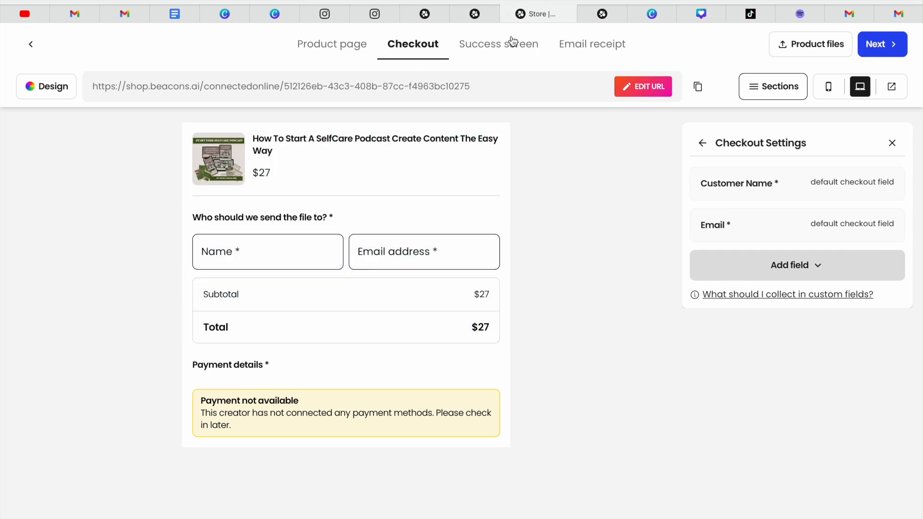
{"action": "left_click", "coordinate": [503, 44]}
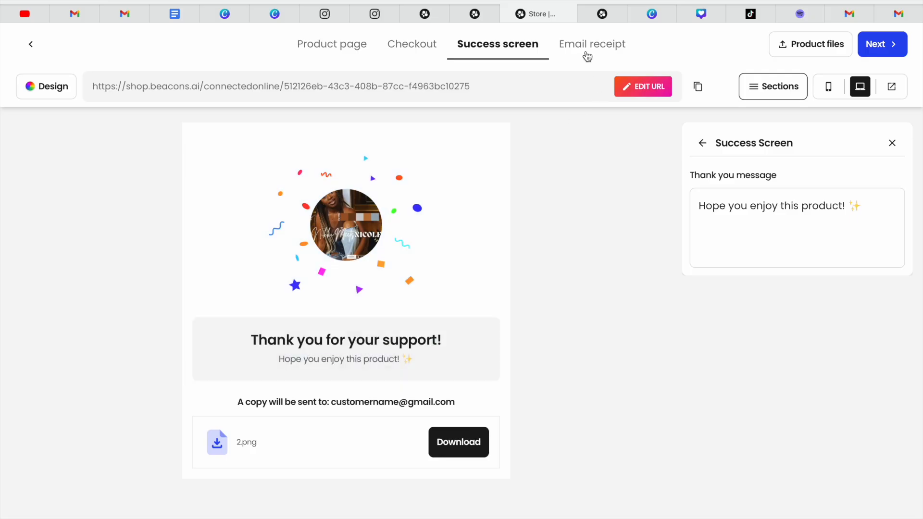
{"action": "left_click", "coordinate": [588, 55]}
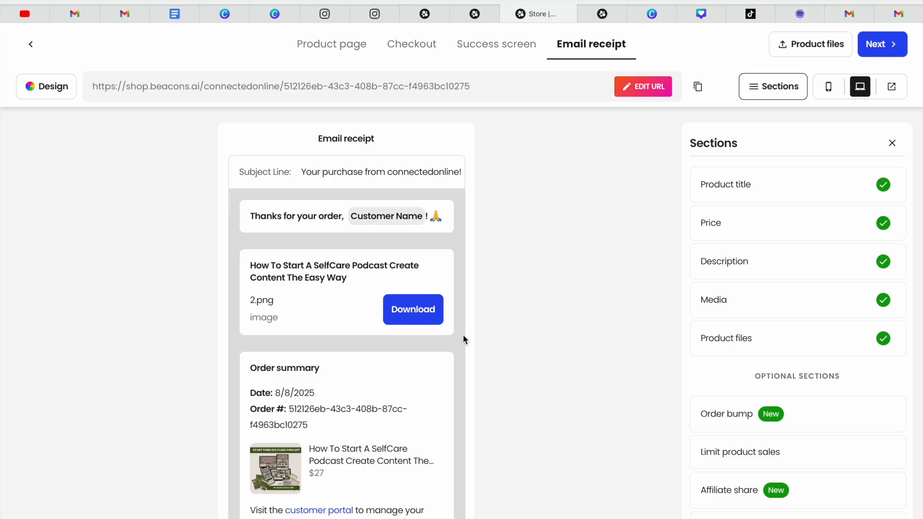
Proceed from the product editor to listing the product and add it to Link in Bio.
{"action": "left_click", "coordinate": [877, 47]}
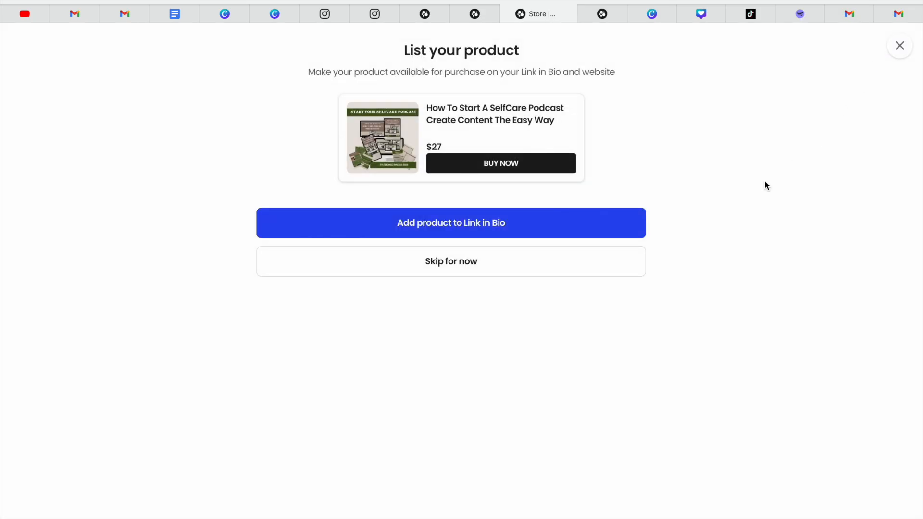
{"action": "left_click", "coordinate": [468, 215]}
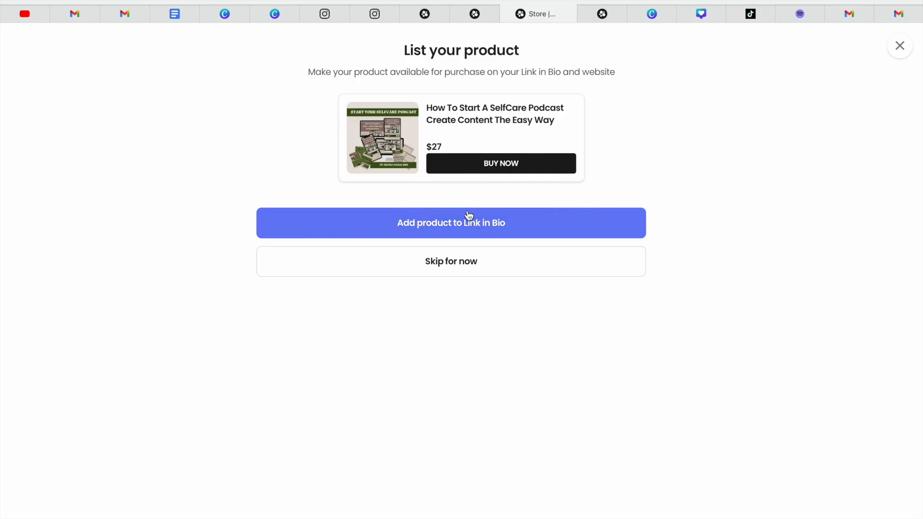
{"action": "left_click", "coordinate": [509, 225]}
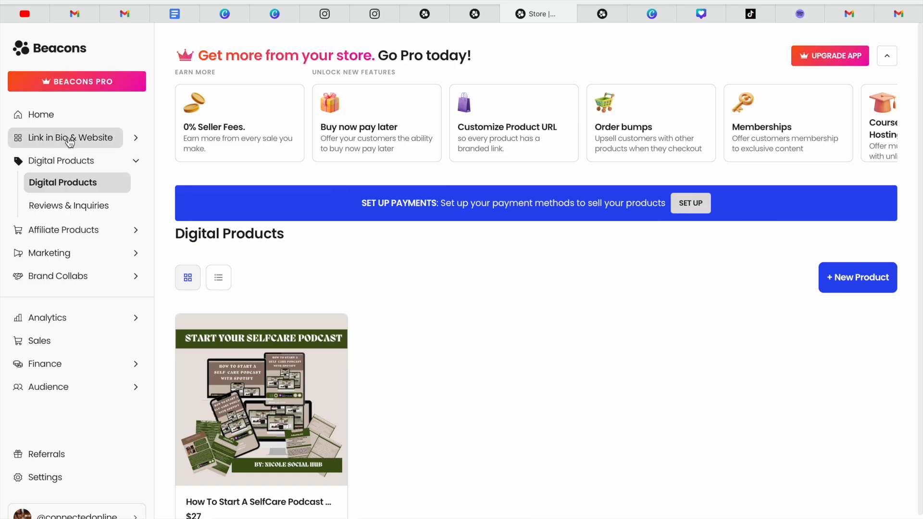
Open the Link in Bio page and find the podcast ebook product in its phone preview.
{"action": "left_click", "coordinate": [85, 140]}
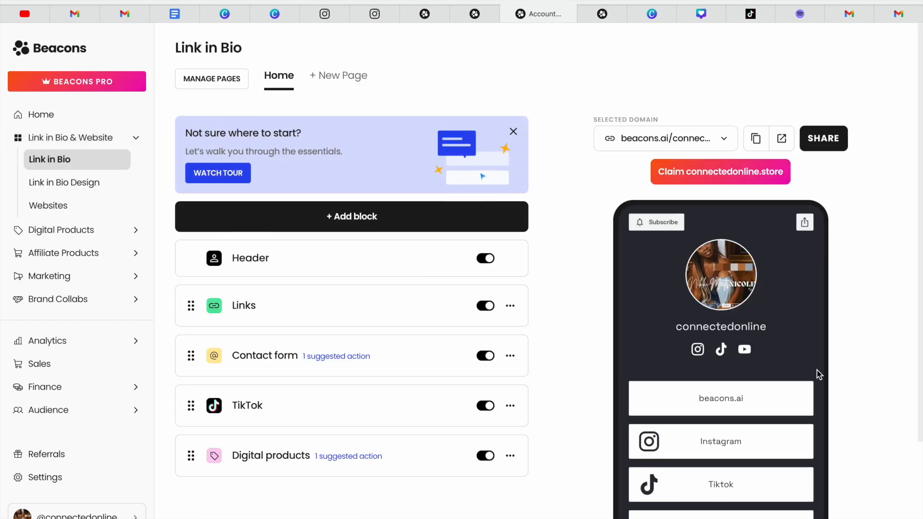
{"action": "left_click", "coordinate": [810, 340]}
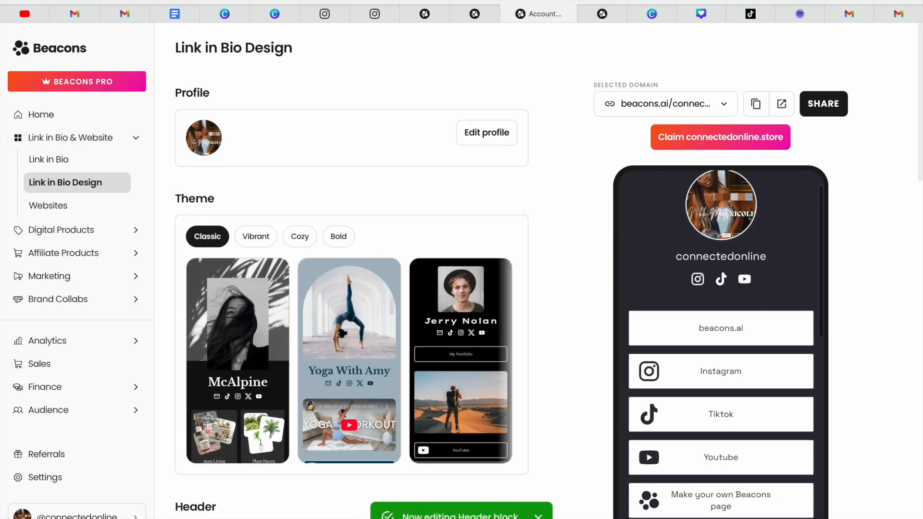
{"action": "left_click_drag", "start_coordinate": [821, 311], "coordinate": [820, 518]}
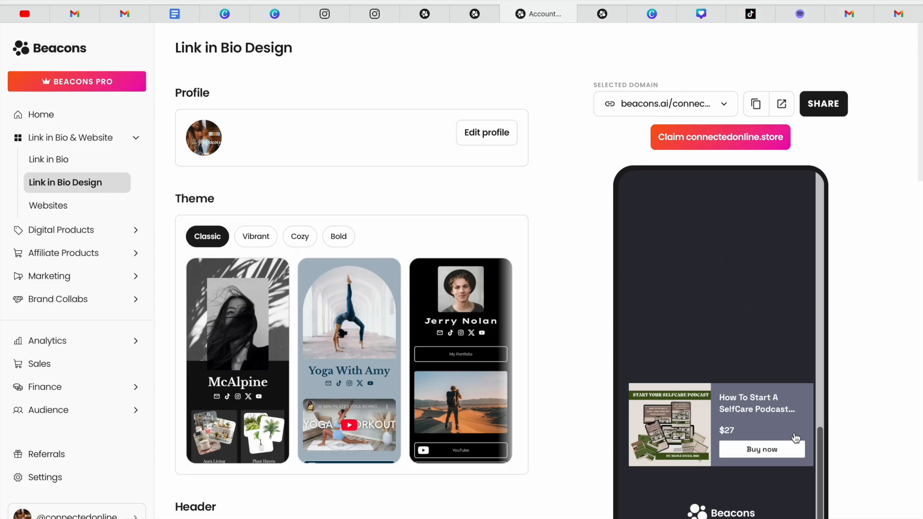
{"action": "left_click_drag", "start_coordinate": [821, 468], "coordinate": [800, 292]}
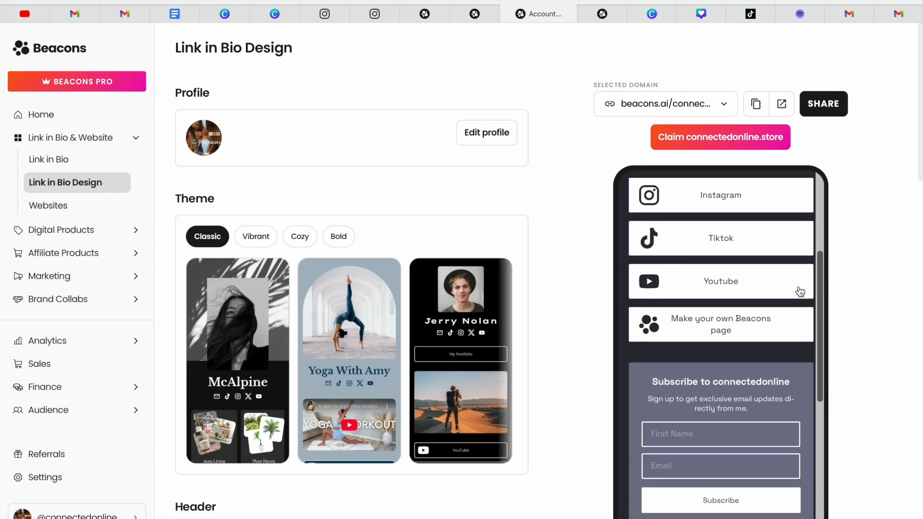
Move the Digital products block of the Link in Bio page directly below Header, above the Links block.
{"action": "left_click", "coordinate": [87, 159]}
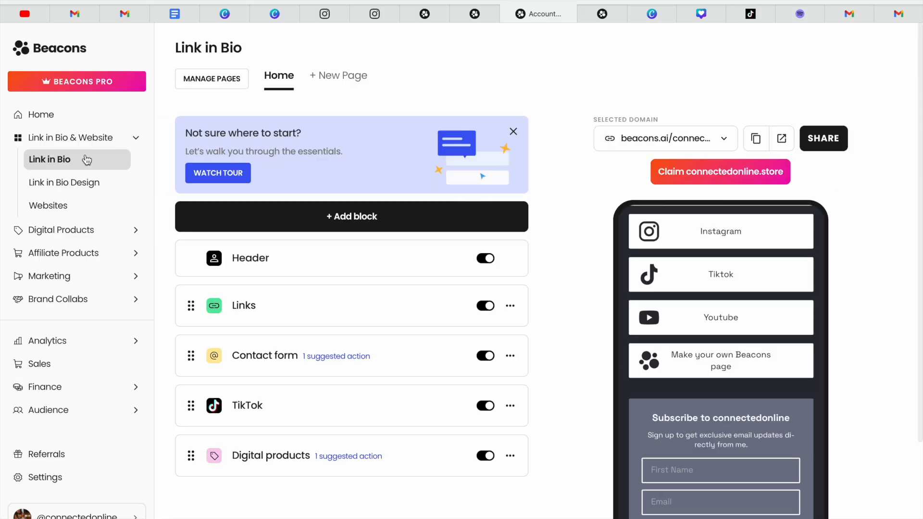
{"action": "left_click_drag", "start_coordinate": [190, 449], "coordinate": [174, 264]}
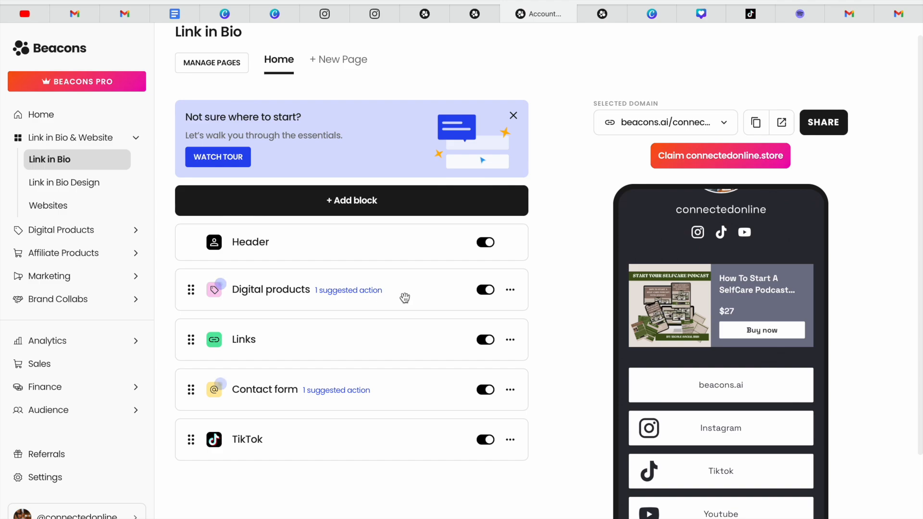
{"action": "left_click", "coordinate": [357, 294]}
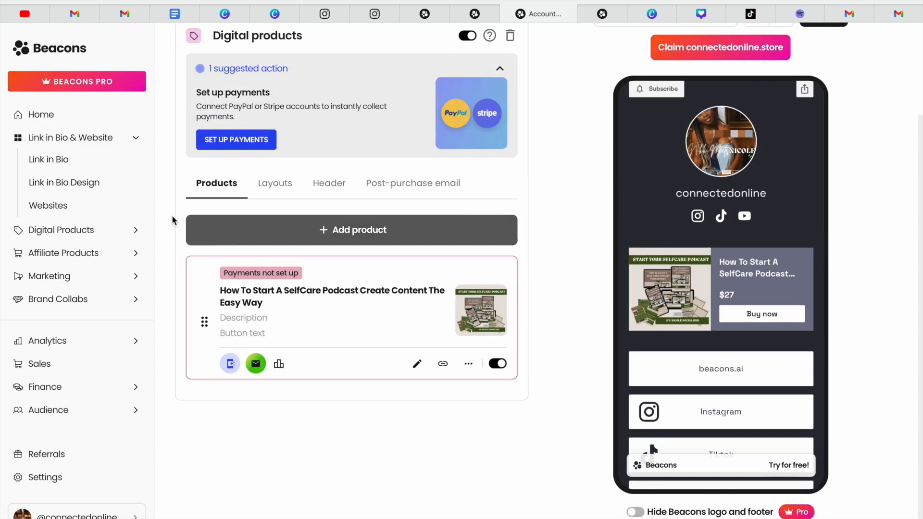
{"action": "left_click", "coordinate": [74, 143]}
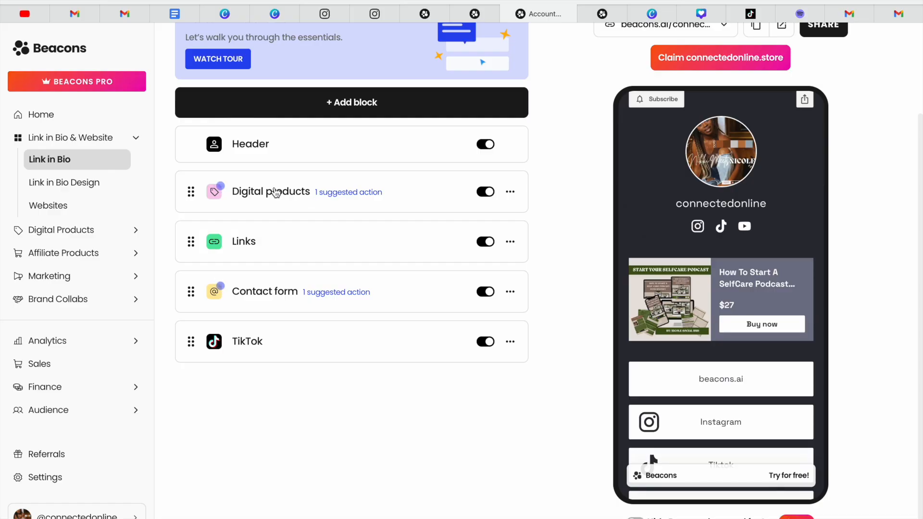
Try the available layouts for the Digital products block, compare Large card with Story, and set the layout to Story.
{"action": "left_click", "coordinate": [276, 193]}
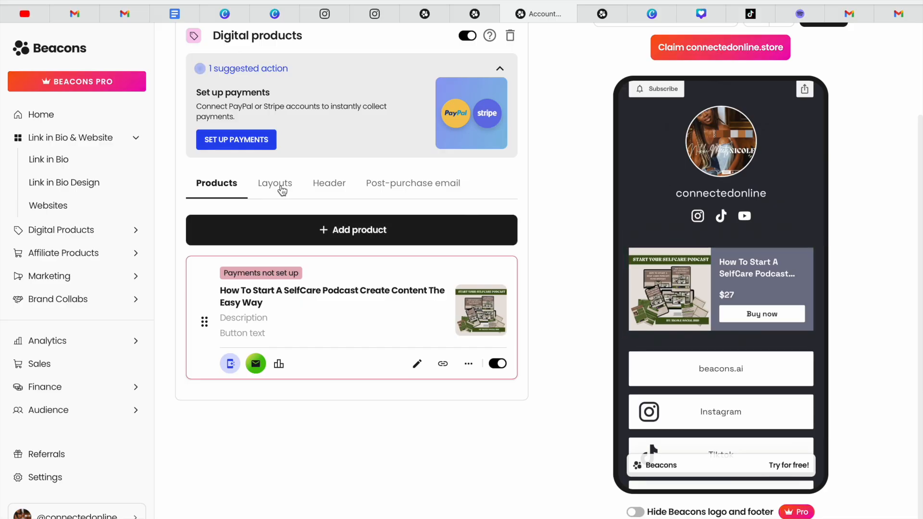
{"action": "left_click", "coordinate": [281, 189]}
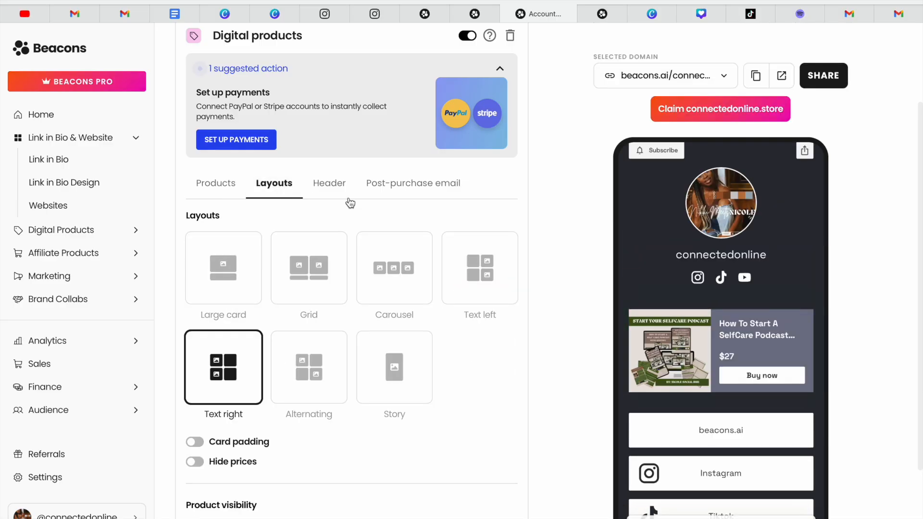
{"action": "left_click", "coordinate": [231, 277]}
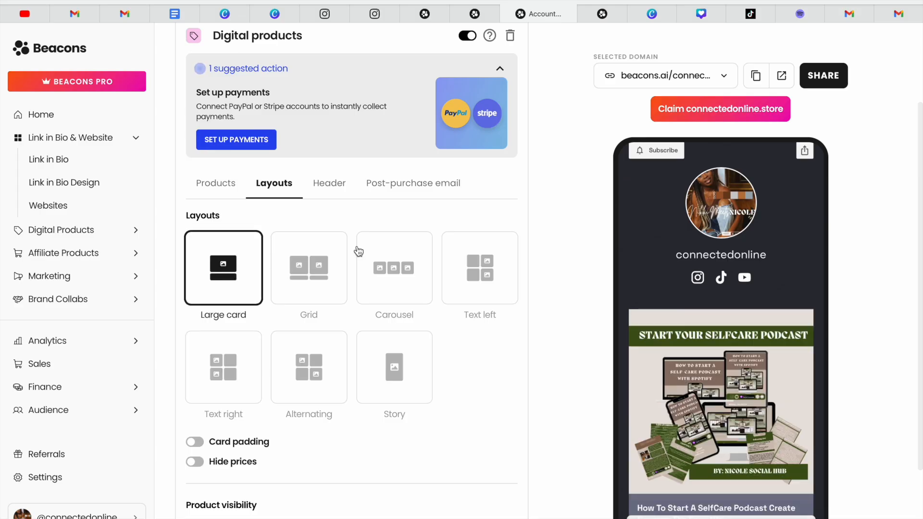
{"action": "left_click", "coordinate": [327, 273]}
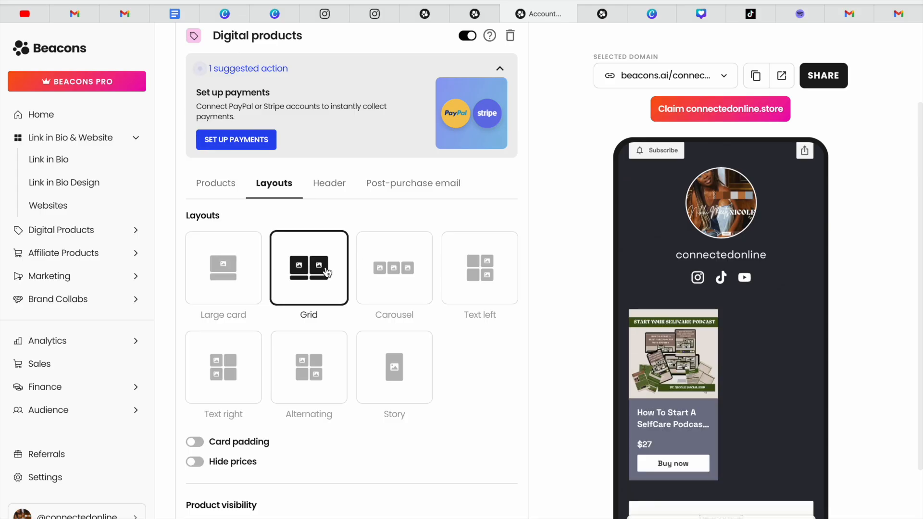
{"action": "left_click", "coordinate": [413, 271]}
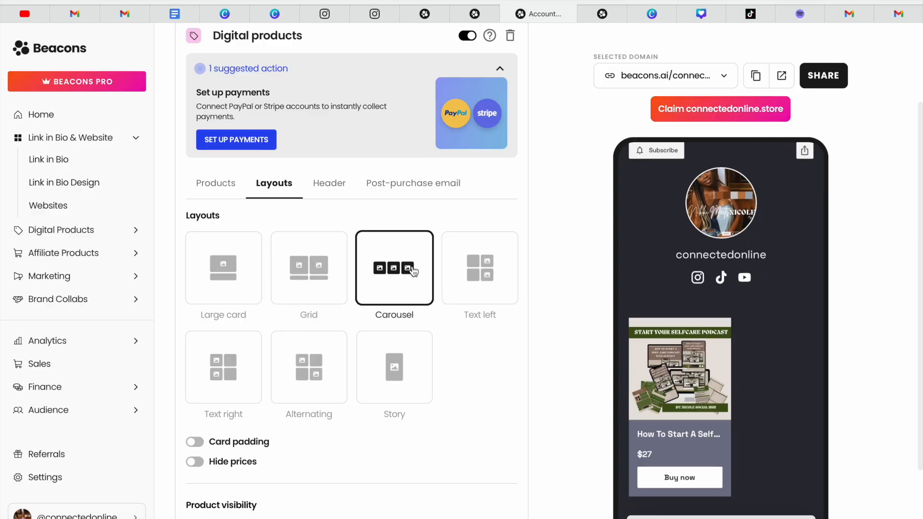
{"action": "left_click", "coordinate": [488, 258]}
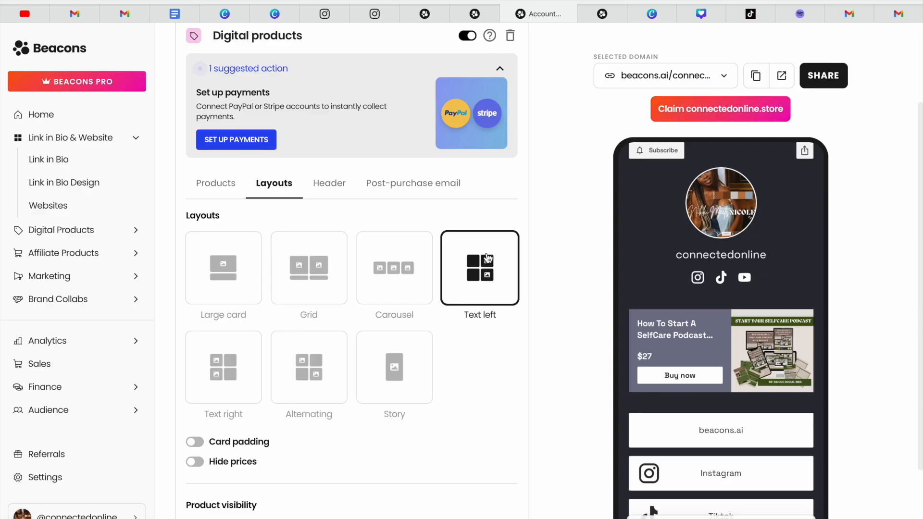
{"action": "left_click", "coordinate": [243, 376]}
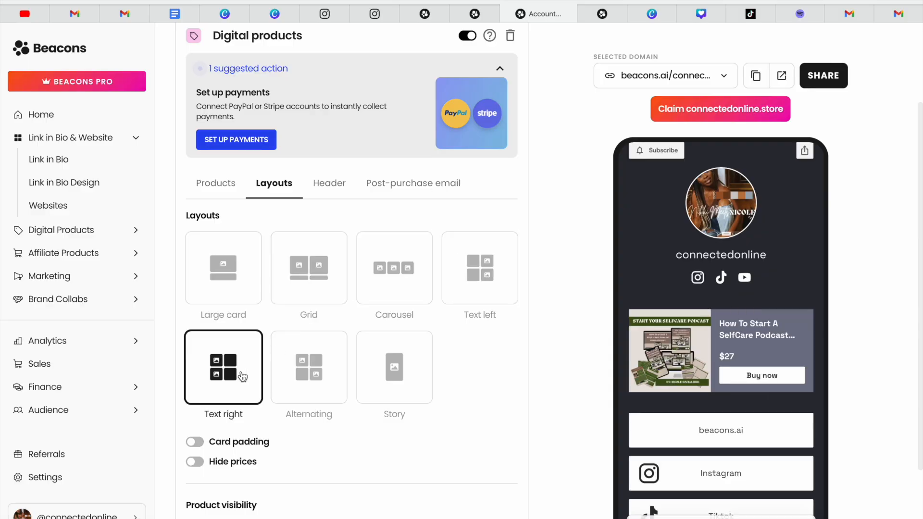
{"action": "left_click", "coordinate": [326, 351]}
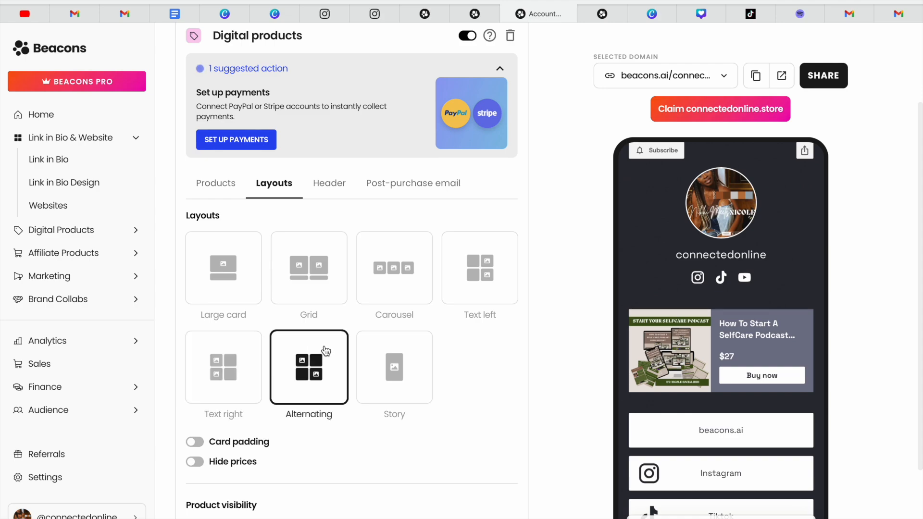
{"action": "left_click", "coordinate": [402, 361]}
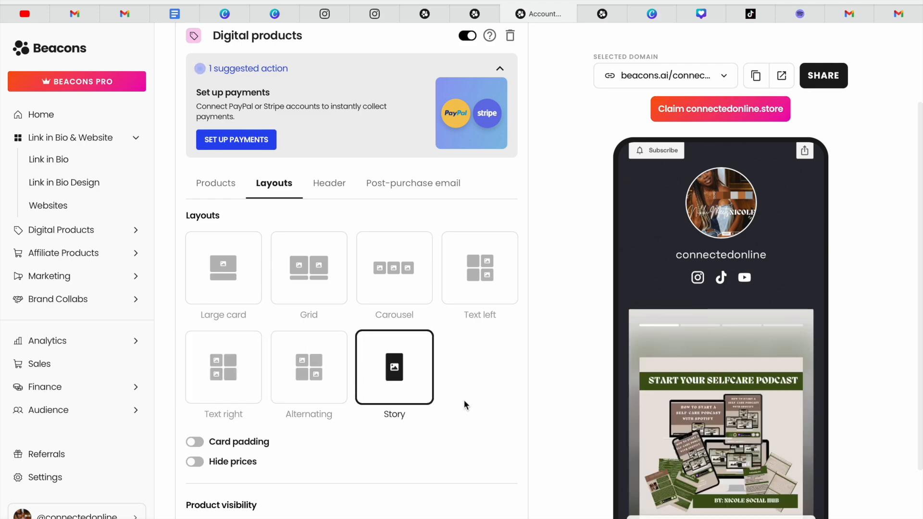
{"action": "left_click", "coordinate": [222, 278]}
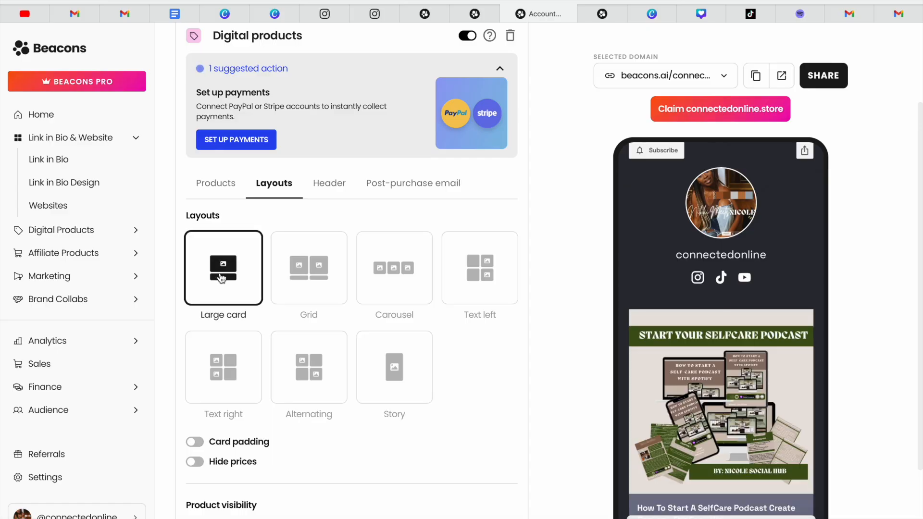
{"action": "left_click", "coordinate": [399, 380]}
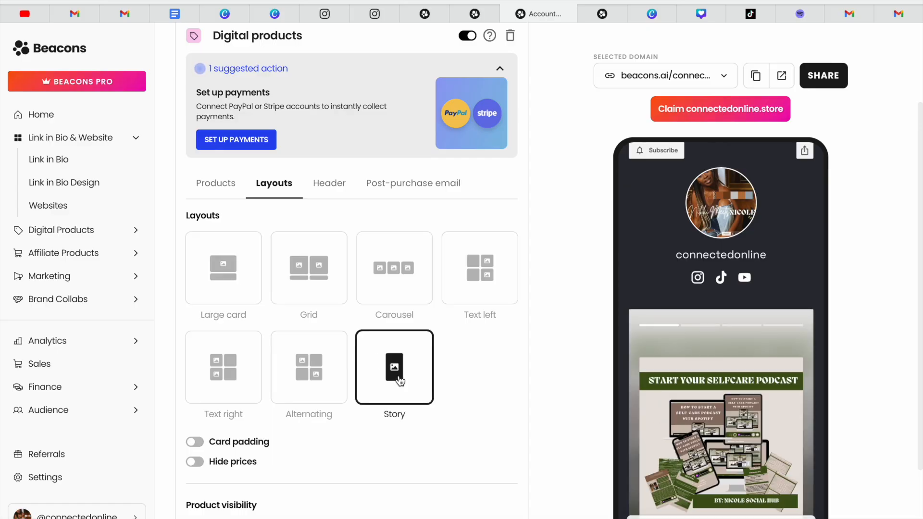
Check the product card in the phone preview and page through its gallery images.
{"action": "left_click", "coordinate": [813, 289]}
{"action": "scroll", "coordinate": [813, 289], "scroll_direction": "down", "scroll_amount": 2}
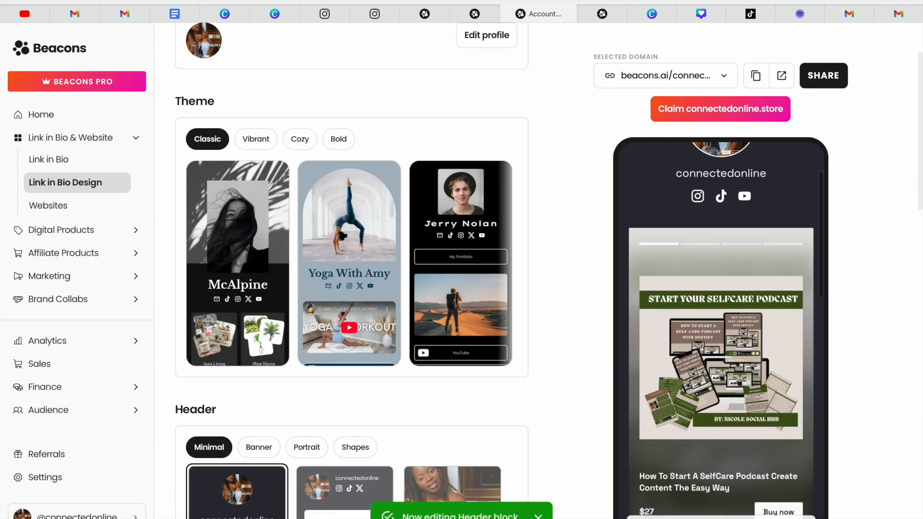
{"action": "scroll", "coordinate": [824, 264], "scroll_direction": "down", "scroll_amount": 2}
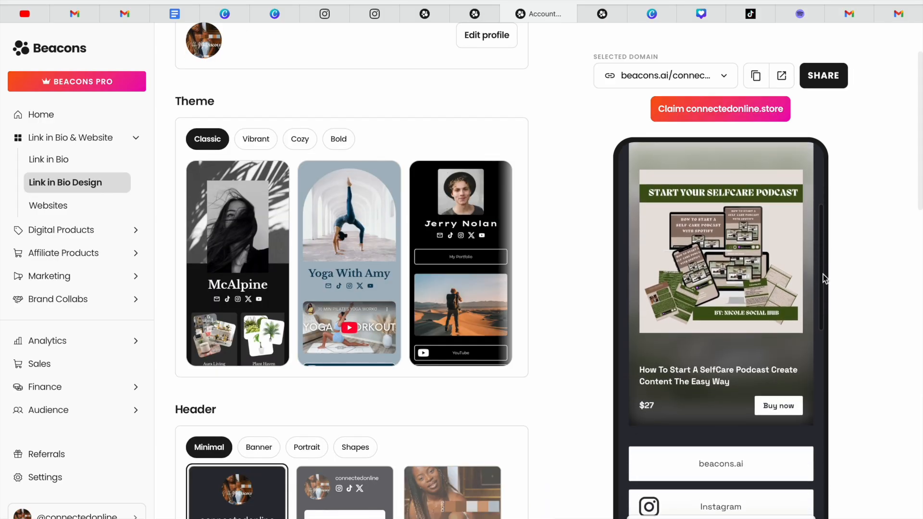
{"action": "scroll", "coordinate": [702, 198], "scroll_direction": "up", "scroll_amount": 2}
{"action": "left_click", "coordinate": [702, 197]}
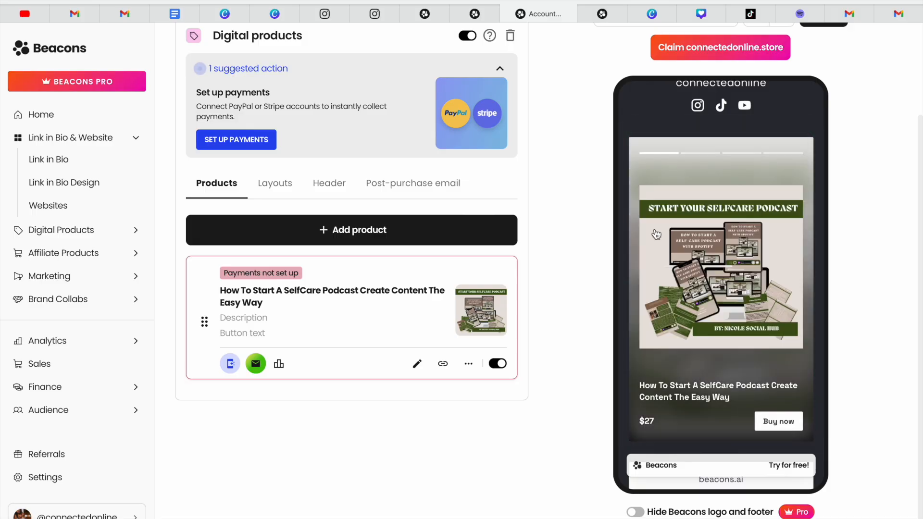
{"action": "left_click", "coordinate": [783, 245]}
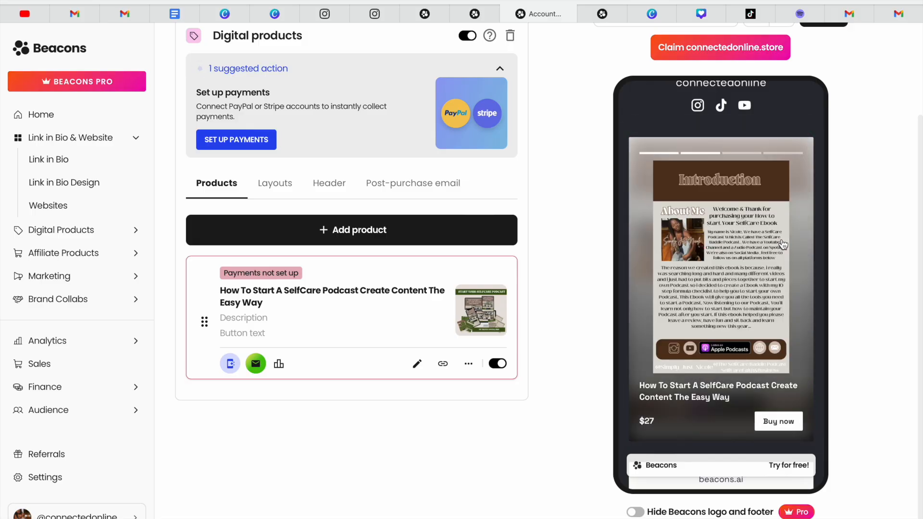
{"action": "left_click", "coordinate": [793, 248]}
{"action": "left_click", "coordinate": [801, 250]}
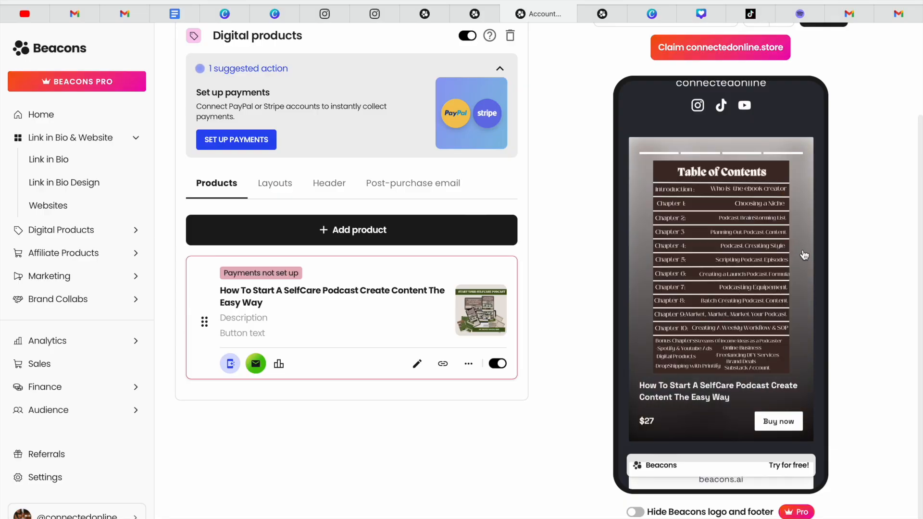
Cycle the product card's gallery back to its cover image and look over the area around the card in the phone preview.
{"action": "left_click", "coordinate": [805, 255]}
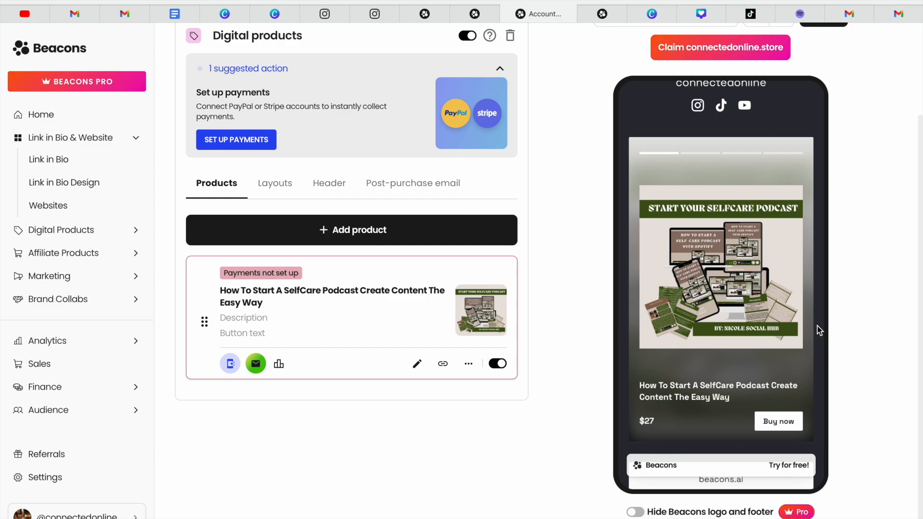
{"action": "scroll", "coordinate": [817, 326], "scroll_direction": "down", "scroll_amount": 3}
{"action": "scroll", "coordinate": [817, 327], "scroll_direction": "up", "scroll_amount": 2}
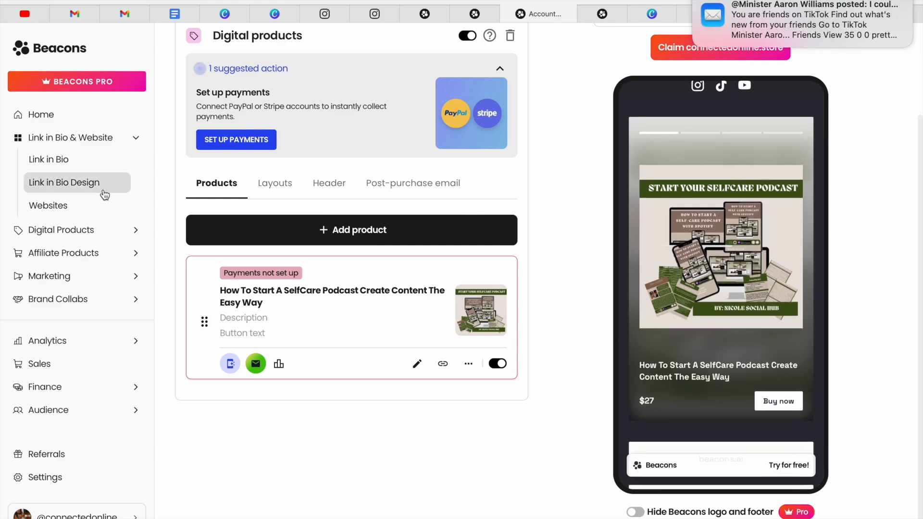
Return to the Link in Bio page and move the TikTok block above the Contact form block.
{"action": "left_click", "coordinate": [98, 151]}
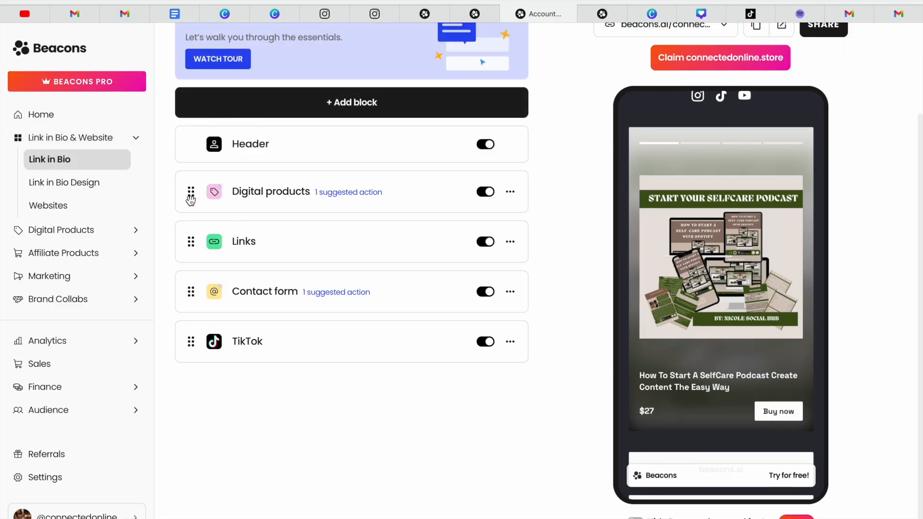
{"action": "left_click_drag", "start_coordinate": [192, 239], "coordinate": [163, 190]}
{"action": "left_click_drag", "start_coordinate": [197, 348], "coordinate": [196, 374]}
{"action": "left_click_drag", "start_coordinate": [188, 342], "coordinate": [192, 298]}
{"action": "left_click_drag", "start_coordinate": [192, 351], "coordinate": [163, 283]}
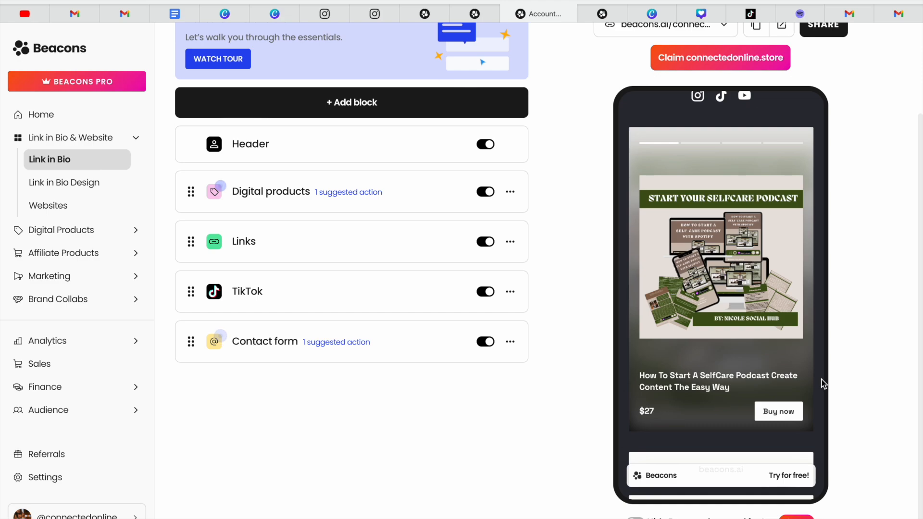
Look through the rearranged blocks in the phone preview and move the Contact form block back above TikTok.
{"action": "scroll", "coordinate": [824, 383], "scroll_direction": "down", "scroll_amount": 10}
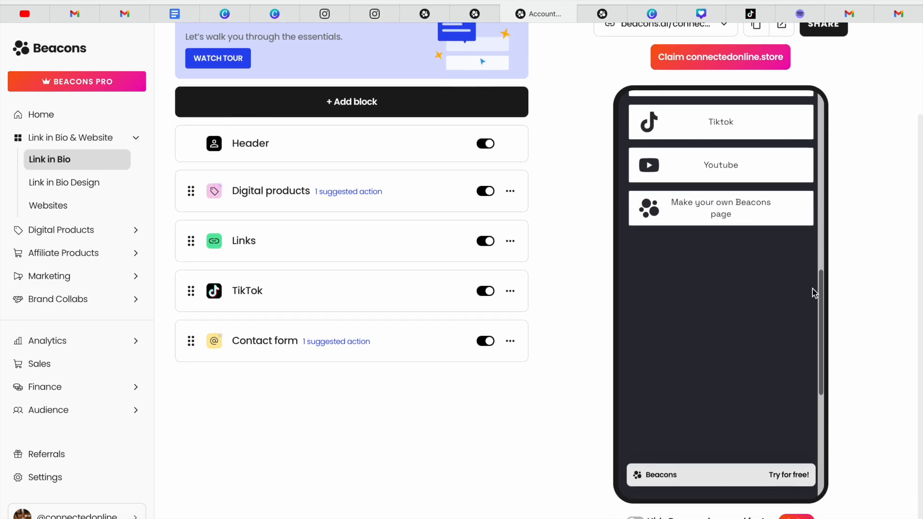
{"action": "left_click_drag", "start_coordinate": [824, 384], "coordinate": [808, 207]}
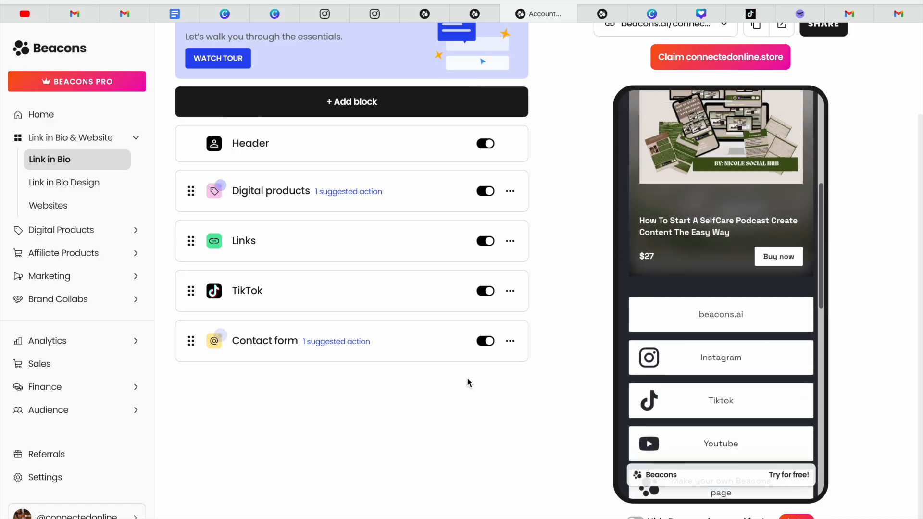
{"action": "left_click_drag", "start_coordinate": [191, 343], "coordinate": [188, 295]}
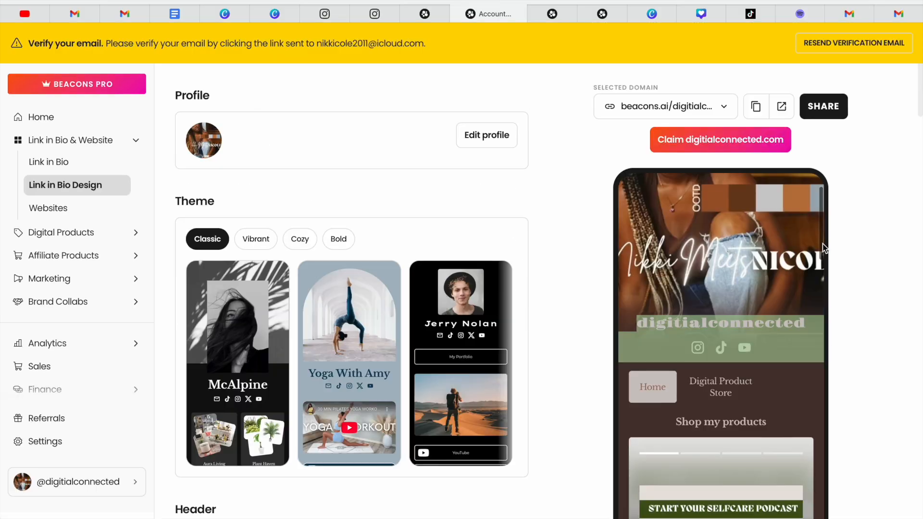
Compare the phone preview of the digitialconnected page with that of the connectedonline page, down to its link buttons.
{"action": "left_click_drag", "start_coordinate": [823, 244], "coordinate": [798, 222]}
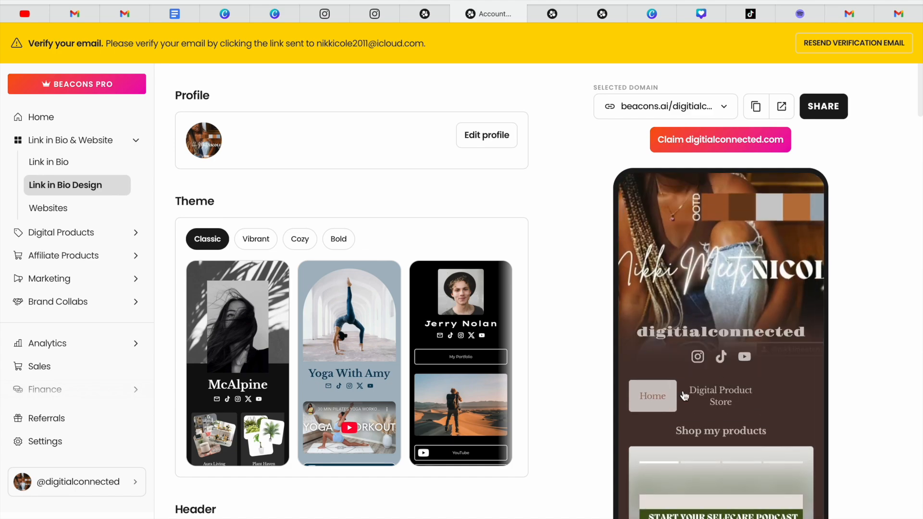
{"action": "left_click", "coordinate": [556, 13]}
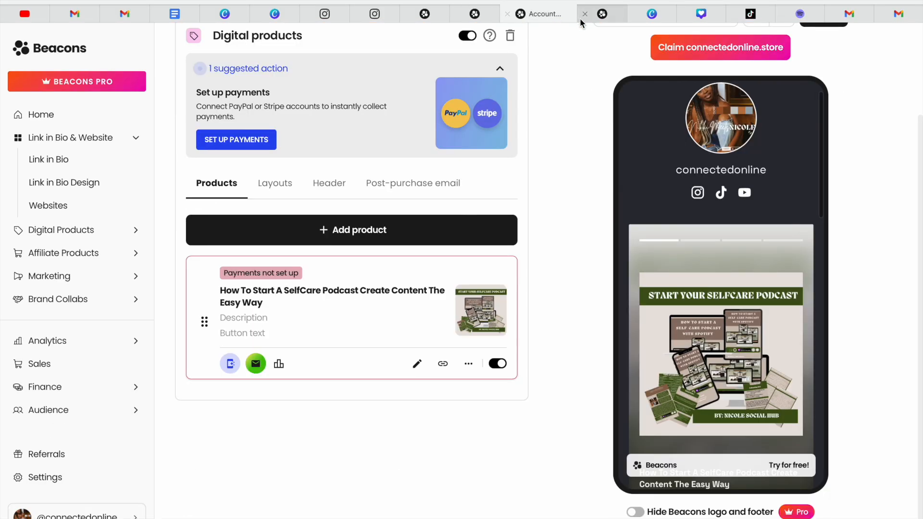
{"action": "left_click", "coordinate": [605, 14]}
{"action": "left_click", "coordinate": [557, 14]}
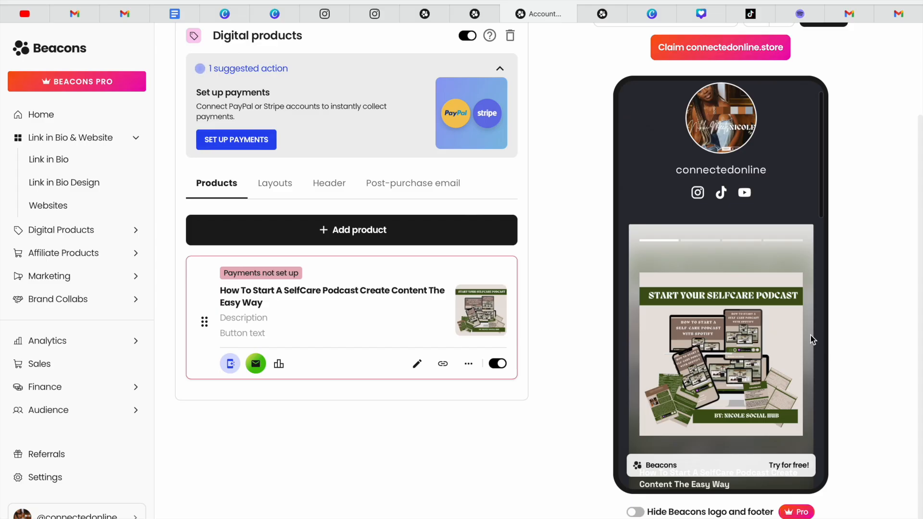
{"action": "scroll", "coordinate": [819, 318], "scroll_direction": "down", "scroll_amount": 5}
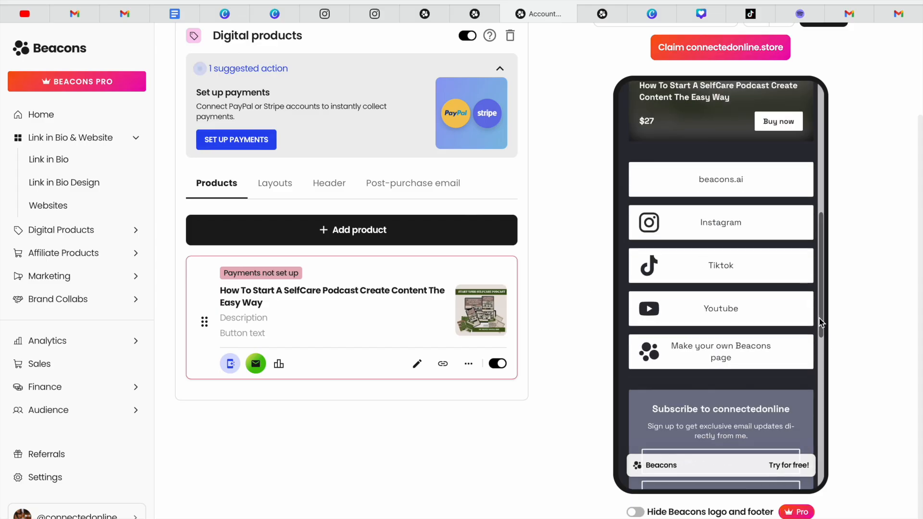
Examine how the product card, Spotify episode, YouTube video and links are arranged in the digitialconnected page's phone preview.
{"action": "left_click", "coordinate": [474, 14]}
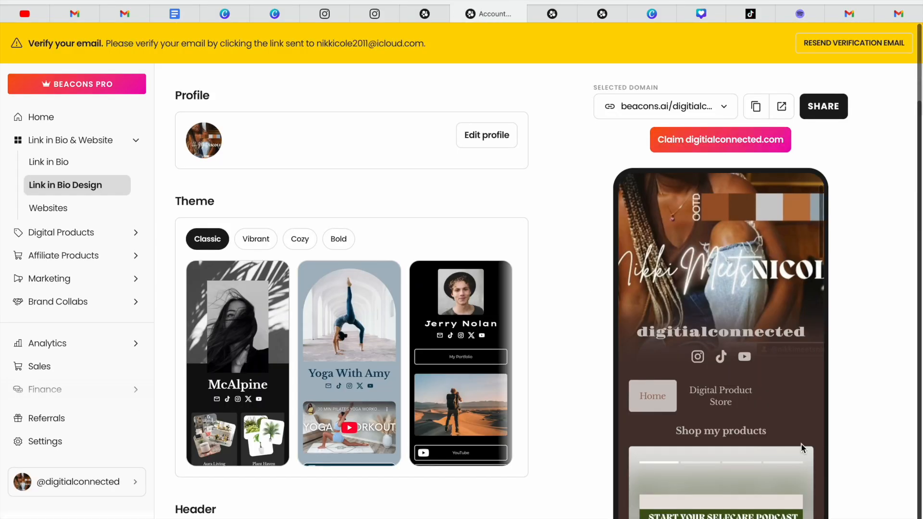
{"action": "scroll", "coordinate": [804, 420], "scroll_direction": "down", "scroll_amount": 3}
{"action": "scroll", "coordinate": [812, 332], "scroll_direction": "down", "scroll_amount": 3}
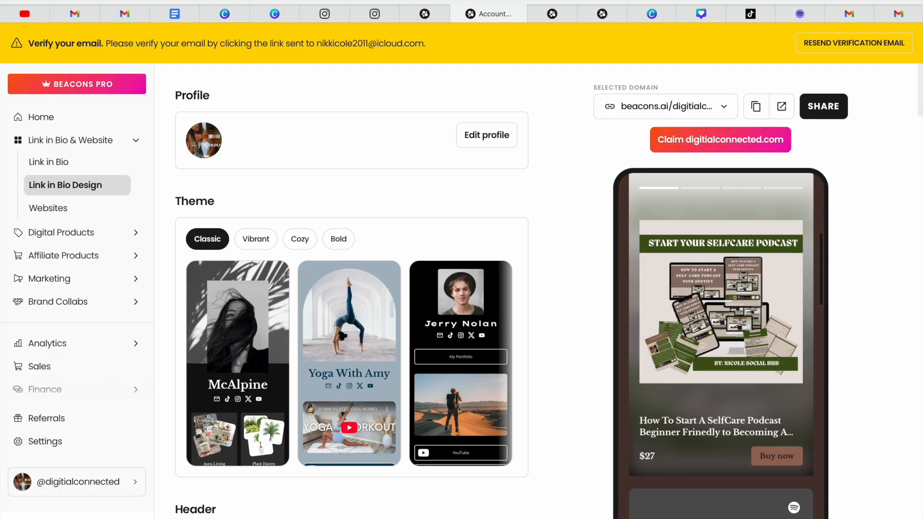
{"action": "left_click_drag", "start_coordinate": [822, 297], "coordinate": [821, 373]}
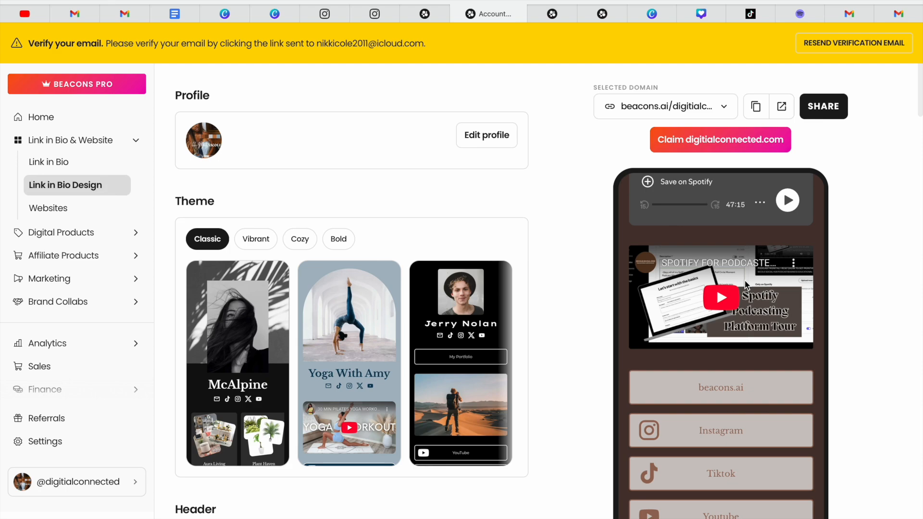
{"action": "scroll", "coordinate": [825, 342], "scroll_direction": "down", "scroll_amount": 2}
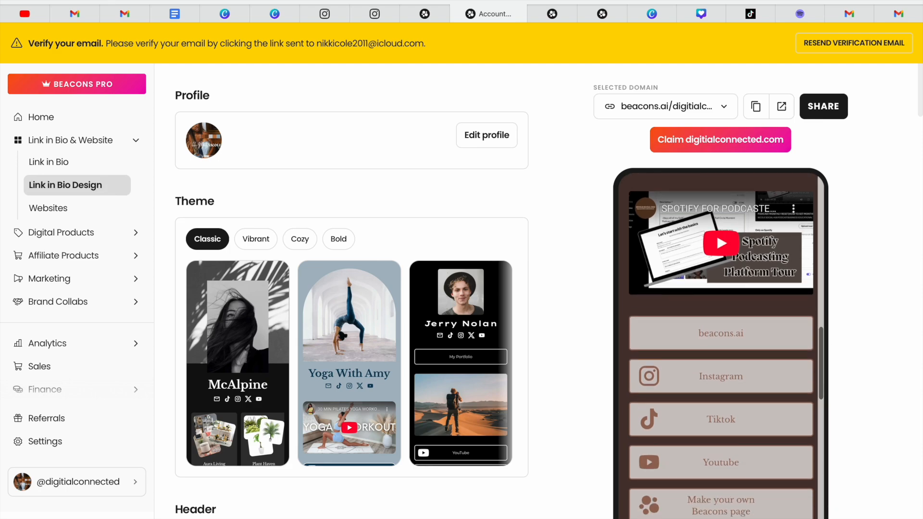
{"action": "left_click_drag", "start_coordinate": [821, 333], "coordinate": [810, 294]}
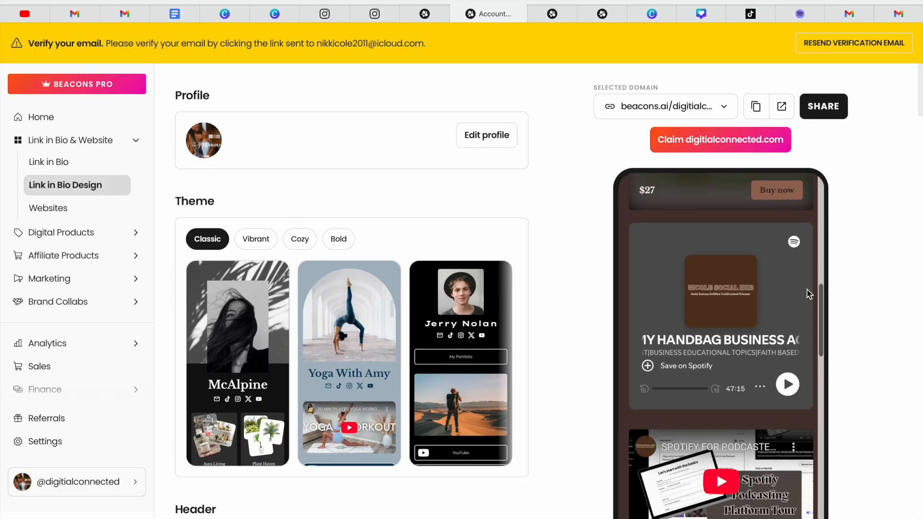
Return to the connectedonline Link in Bio page and add a YouTube video block.
{"action": "left_click", "coordinate": [565, 13]}
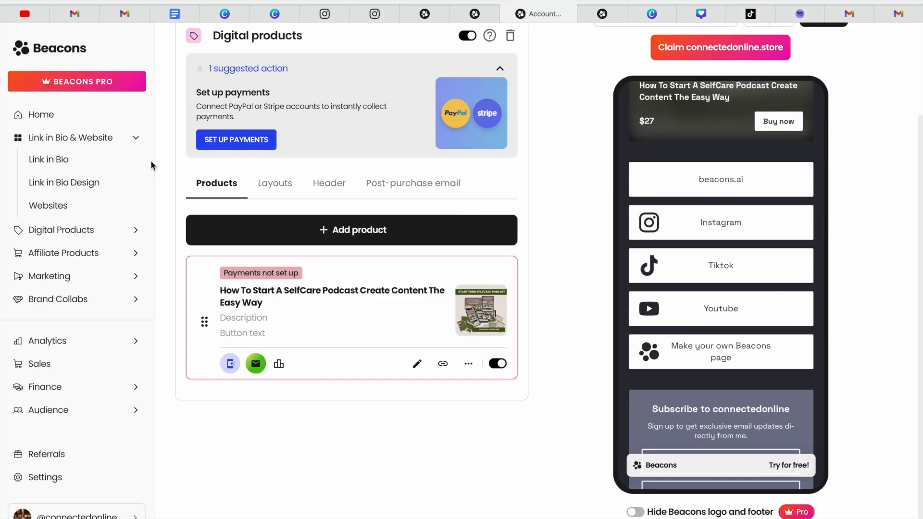
{"action": "left_click", "coordinate": [66, 167]}
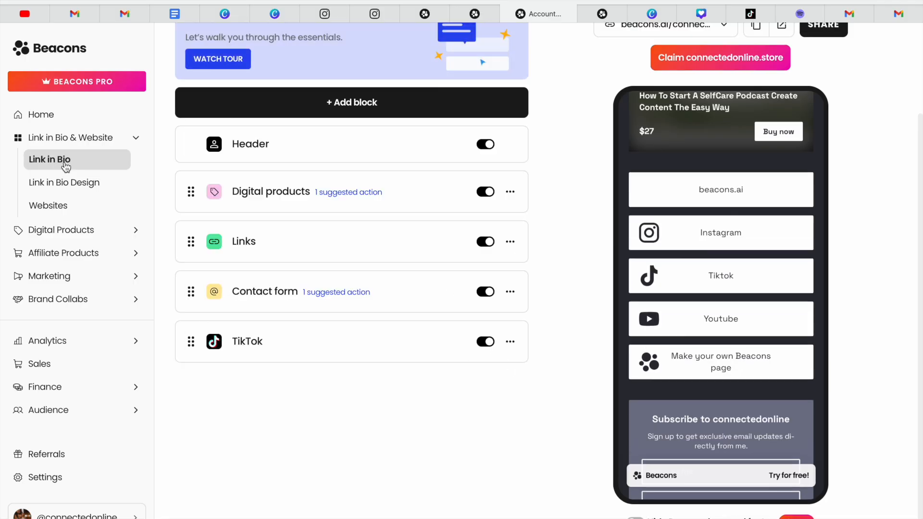
{"action": "left_click", "coordinate": [339, 106]}
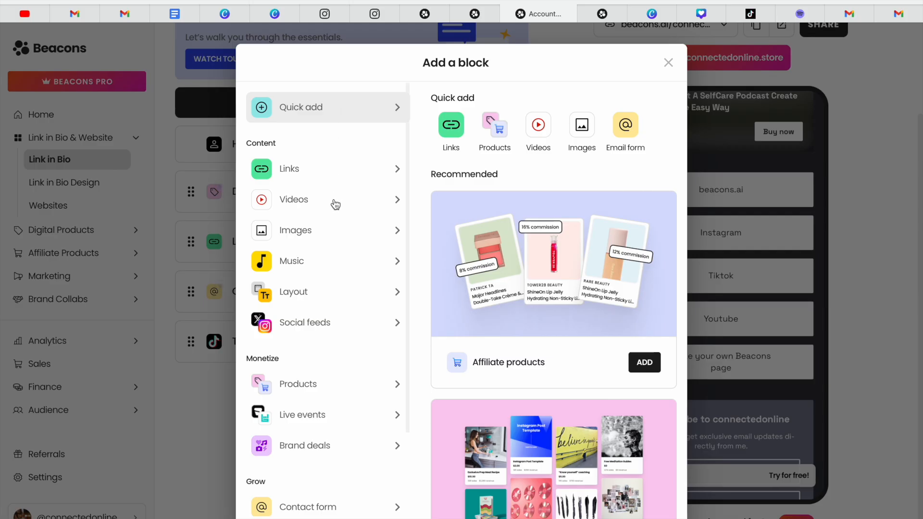
{"action": "left_click", "coordinate": [309, 202]}
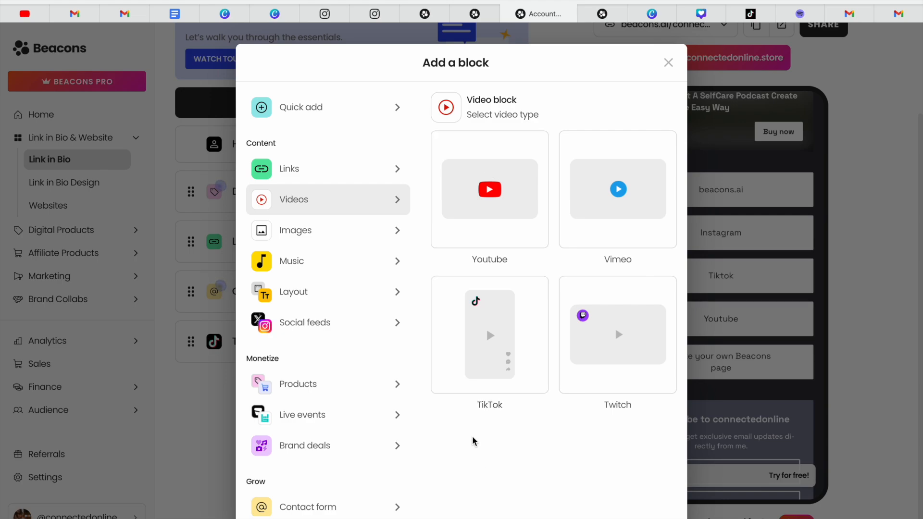
{"action": "left_click", "coordinate": [490, 189]}
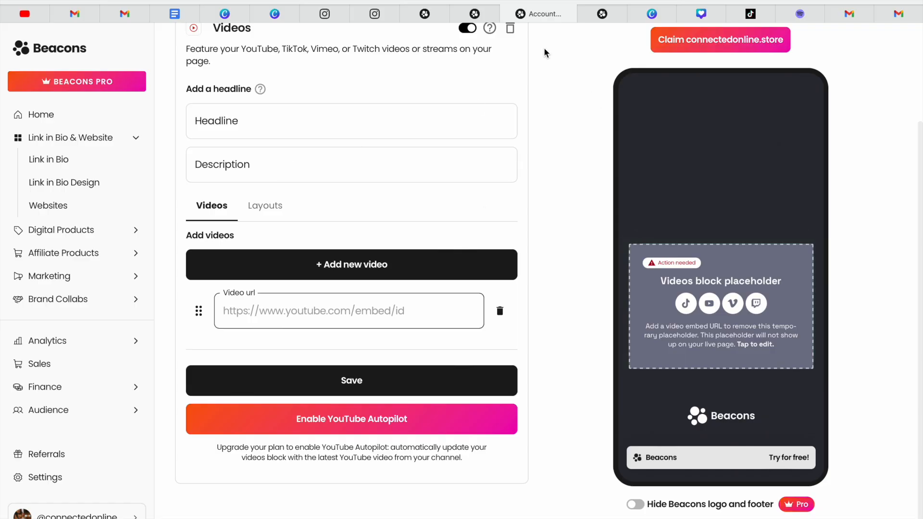
Switch to YouTube, open the channel's video list in YouTube Studio, and find the Spotify for Podcaster Tour video.
{"action": "left_click", "coordinate": [25, 14]}
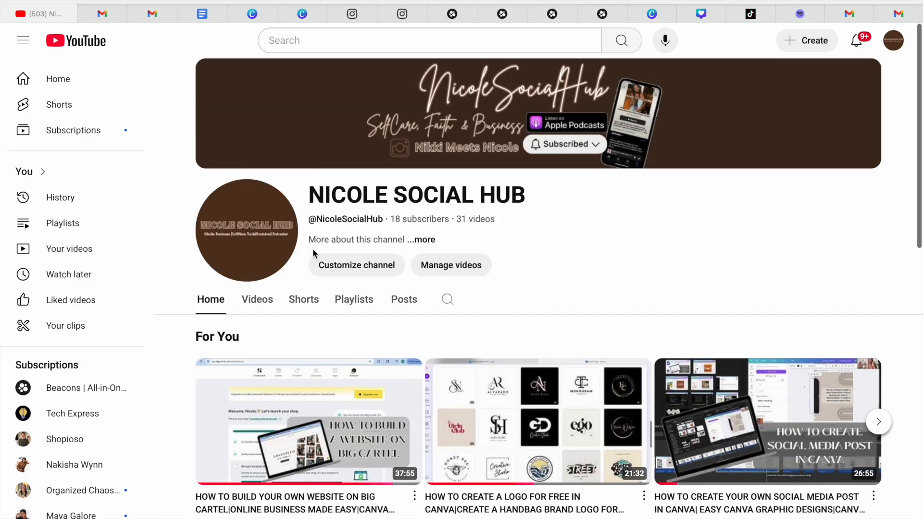
{"action": "left_click", "coordinate": [896, 52]}
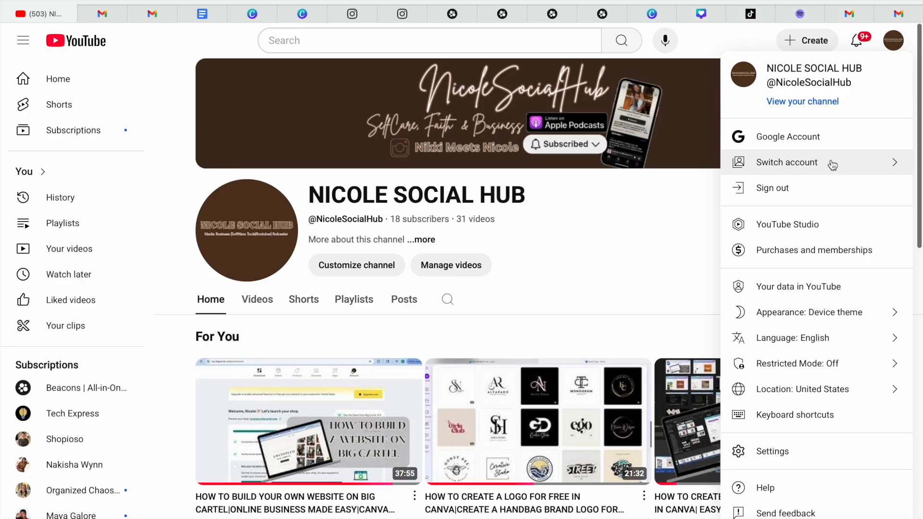
{"action": "left_click", "coordinate": [808, 229]}
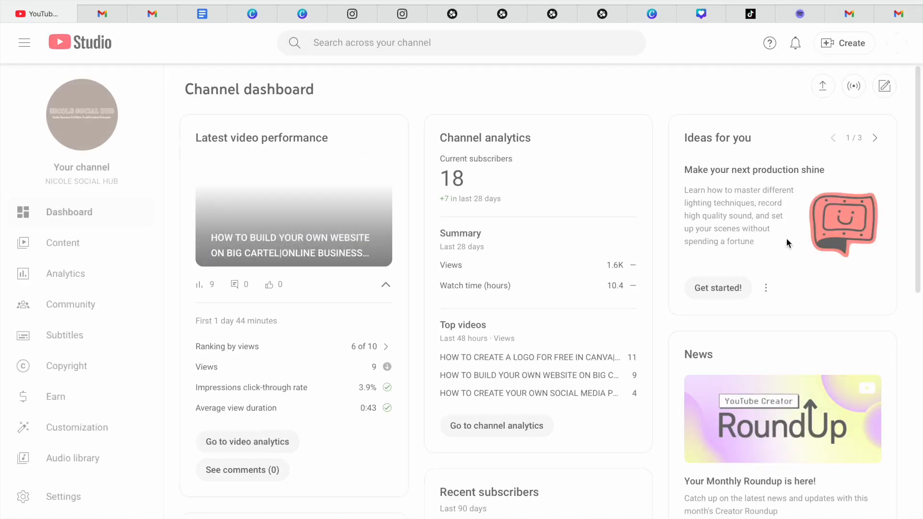
{"action": "left_click", "coordinate": [90, 247]}
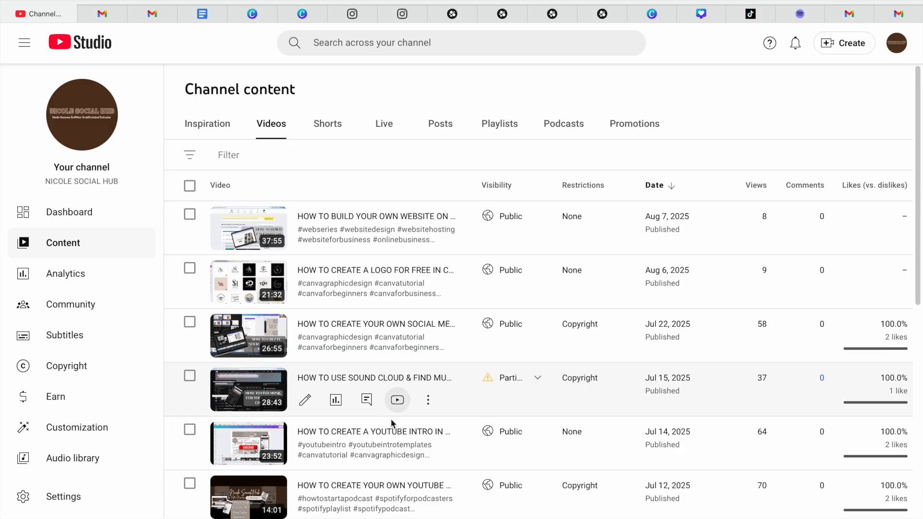
{"action": "left_click_drag", "start_coordinate": [920, 152], "coordinate": [886, 360]}
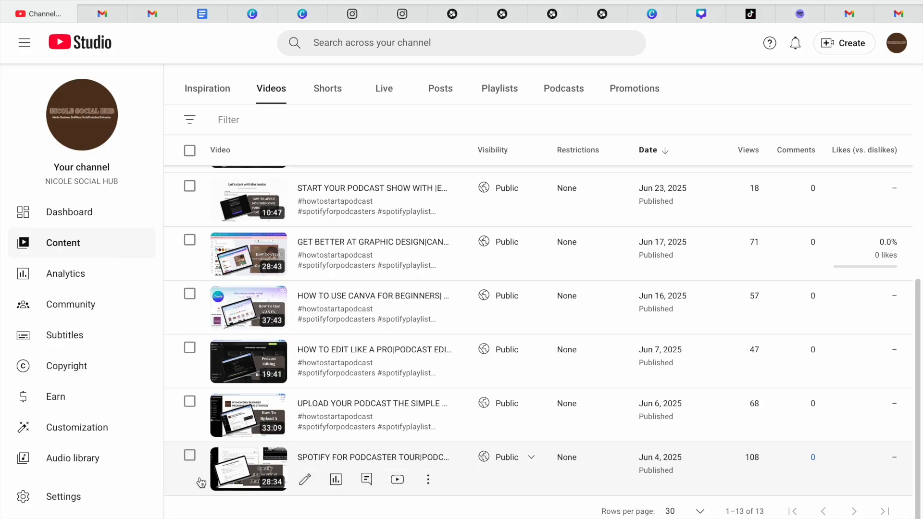
Get the shareable link of the Spotify for Podcaster Tour video, copying it from the video's details page.
{"action": "left_click", "coordinate": [429, 479]}
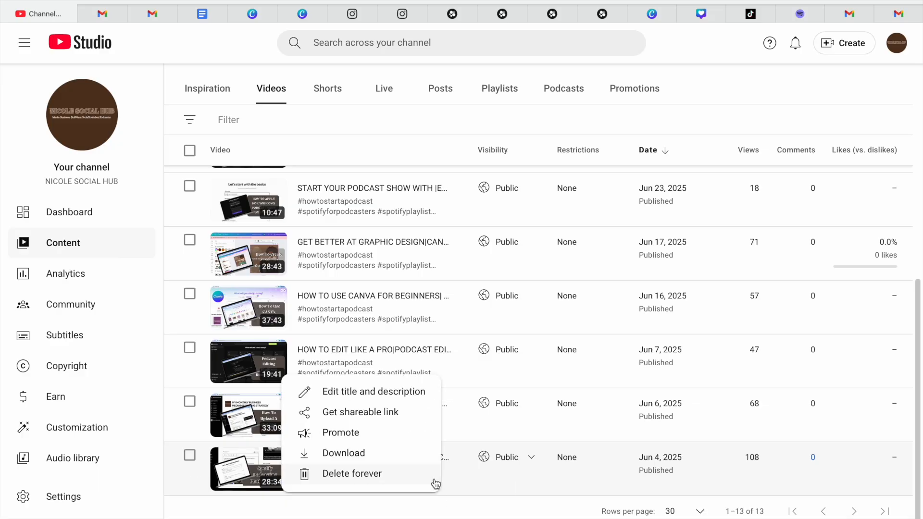
{"action": "left_click", "coordinate": [378, 412]}
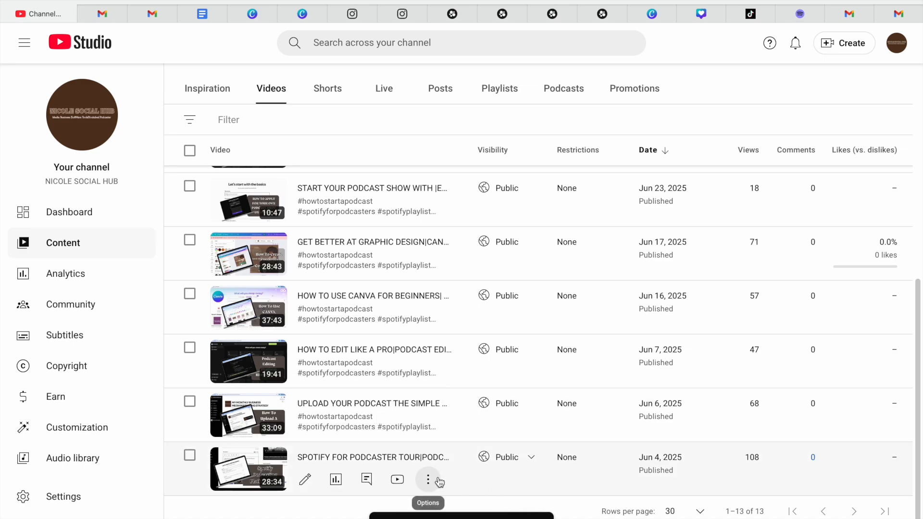
{"action": "left_click", "coordinate": [428, 480]}
{"action": "left_click", "coordinate": [393, 412]}
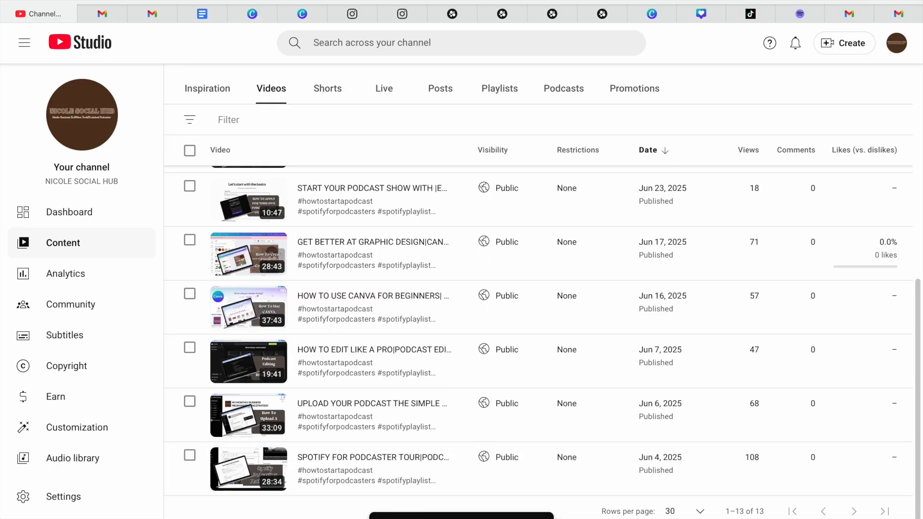
{"action": "left_click", "coordinate": [331, 457]}
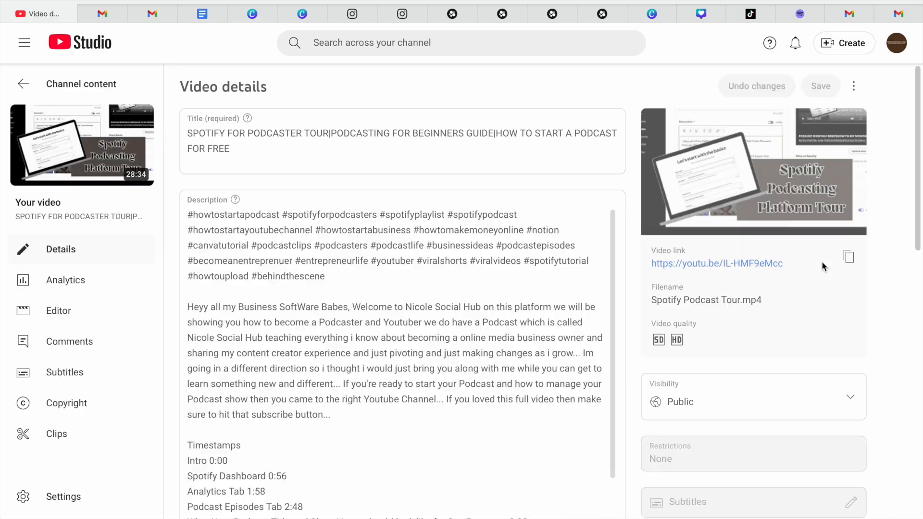
{"action": "left_click", "coordinate": [853, 266]}
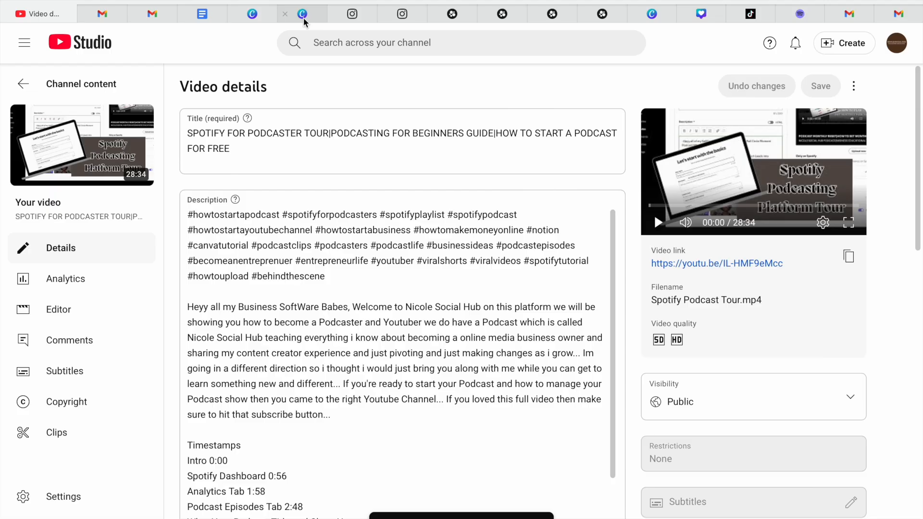
Back in Beacons, paste the copied link as the block's video URL, save it, and add another video entry.
{"action": "left_click", "coordinate": [558, 15]}
{"action": "left_click", "coordinate": [104, 1]}
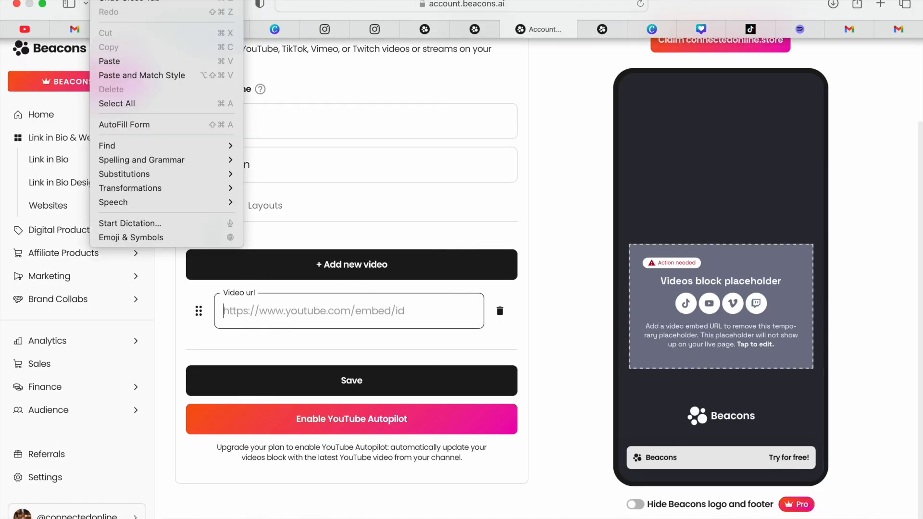
{"action": "left_click", "coordinate": [112, 60]}
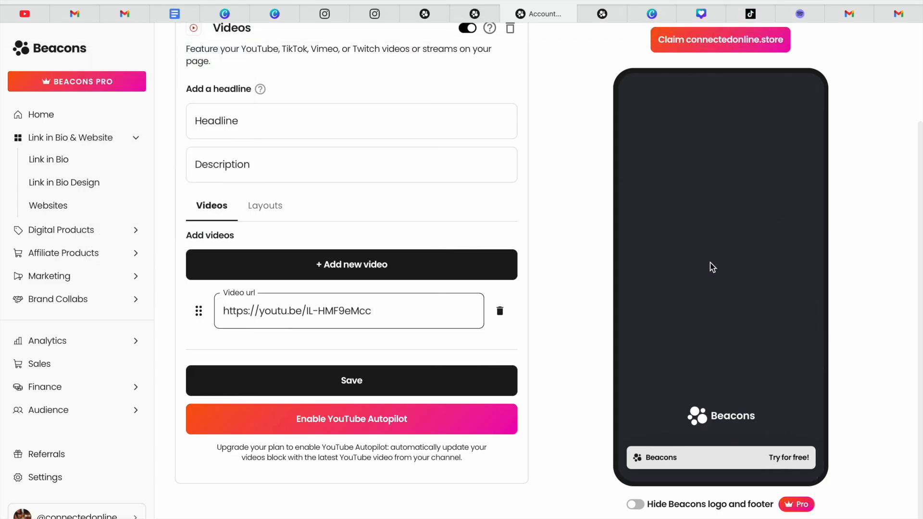
{"action": "left_click", "coordinate": [330, 389]}
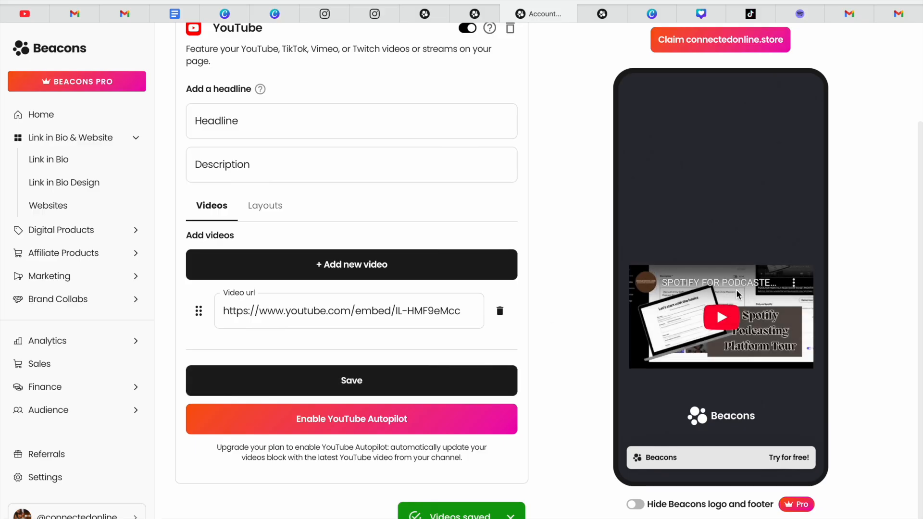
{"action": "left_click", "coordinate": [364, 266]}
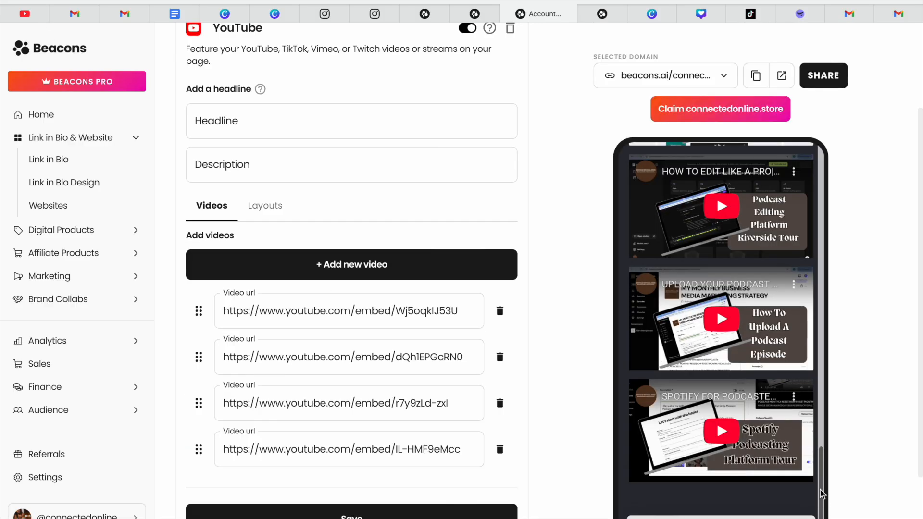
Embed the TikTok handbag video in the page's TikTok block from its URL and check it in the preview.
{"action": "left_click_drag", "start_coordinate": [823, 494], "coordinate": [812, 388]}
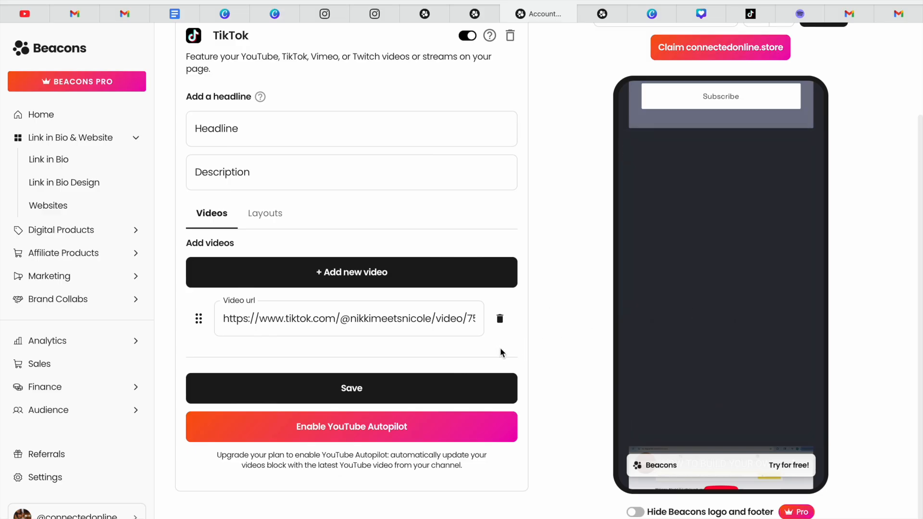
{"action": "left_click", "coordinate": [341, 320]}
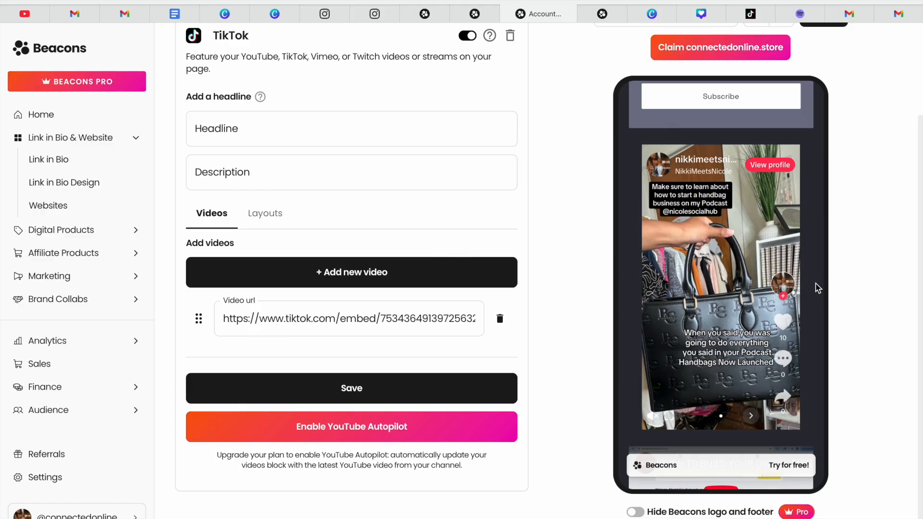
{"action": "scroll", "coordinate": [818, 288], "scroll_direction": "down", "scroll_amount": 2}
{"action": "left_click_drag", "start_coordinate": [824, 328], "coordinate": [816, 286]}
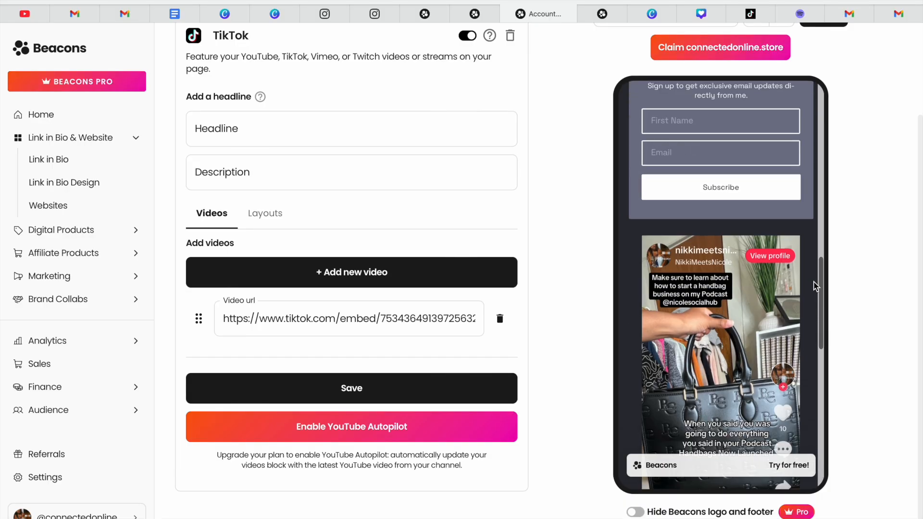
Examine the page preview, covering the ebook product, the social links, the sign-up form, and the TikTok and YouTube videos.
{"action": "scroll", "coordinate": [816, 286], "scroll_direction": "down", "scroll_amount": 3}
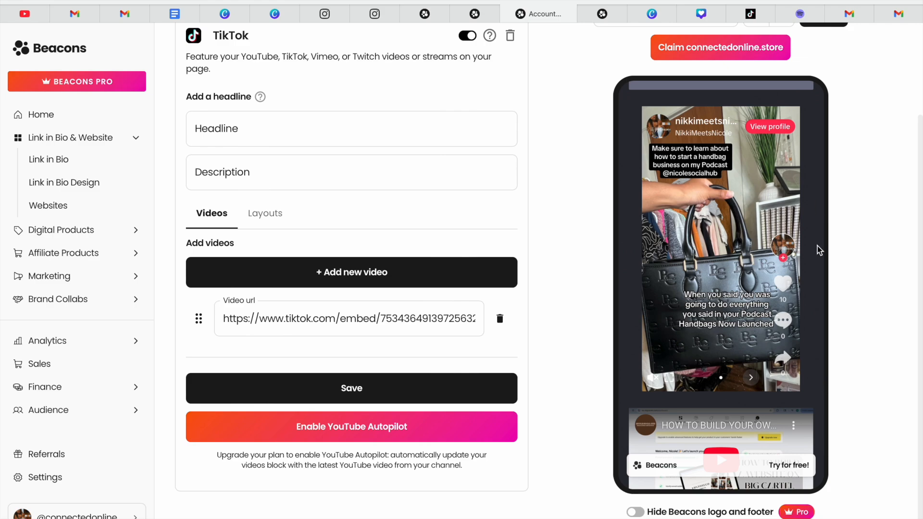
{"action": "scroll", "coordinate": [815, 264], "scroll_direction": "up", "scroll_amount": 3}
{"action": "left_click_drag", "start_coordinate": [817, 276], "coordinate": [815, 330]}
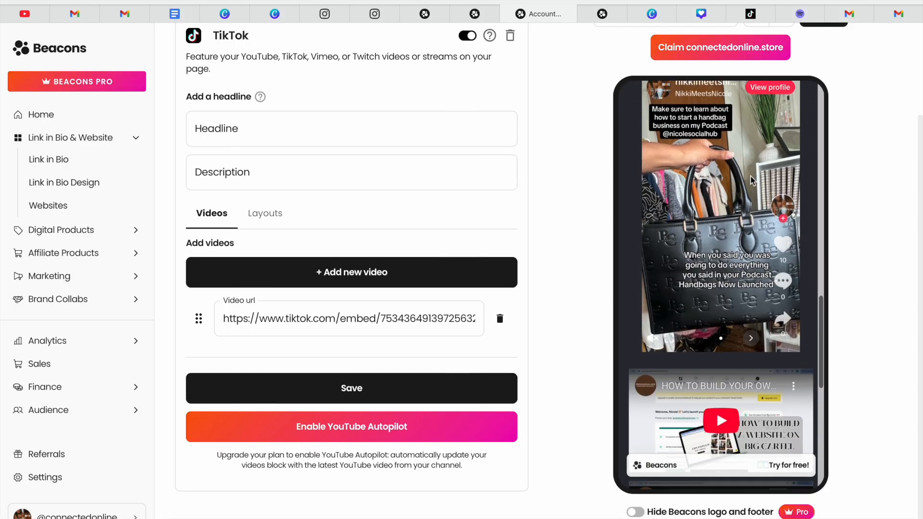
{"action": "mouse_move", "coordinate": [825, 316]}
{"action": "left_mouse_down"}
{"action": "mouse_move", "coordinate": [826, 347]}
{"action": "mouse_move", "coordinate": [826, 306]}
{"action": "left_mouse_up"}
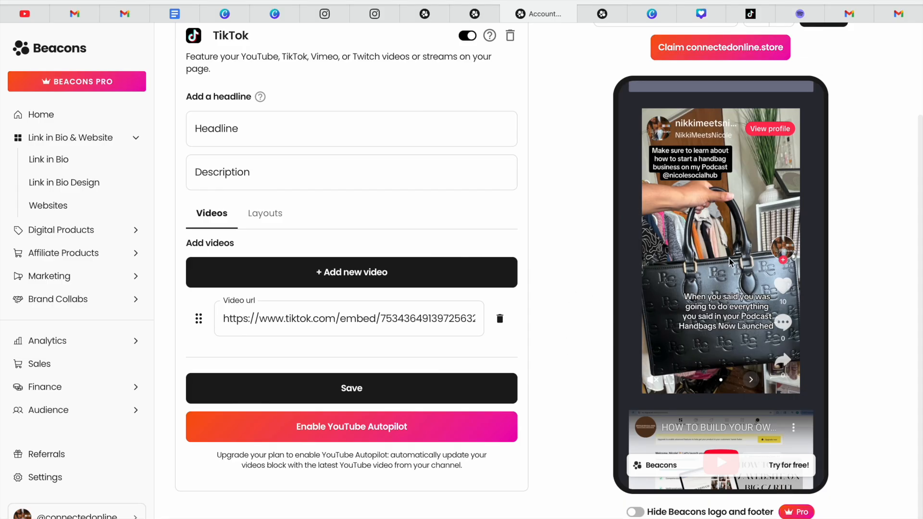
{"action": "scroll", "coordinate": [823, 317], "scroll_direction": "down", "scroll_amount": 3}
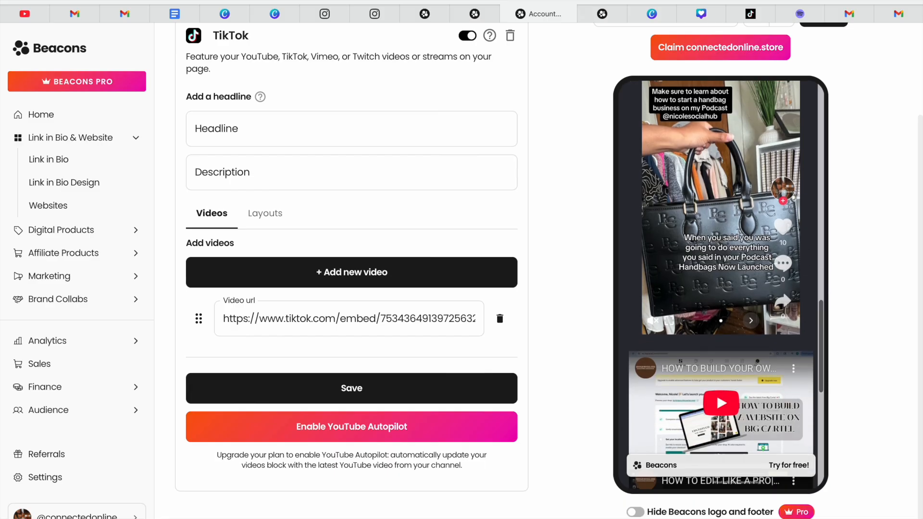
{"action": "scroll", "coordinate": [820, 337], "scroll_direction": "down", "scroll_amount": 4}
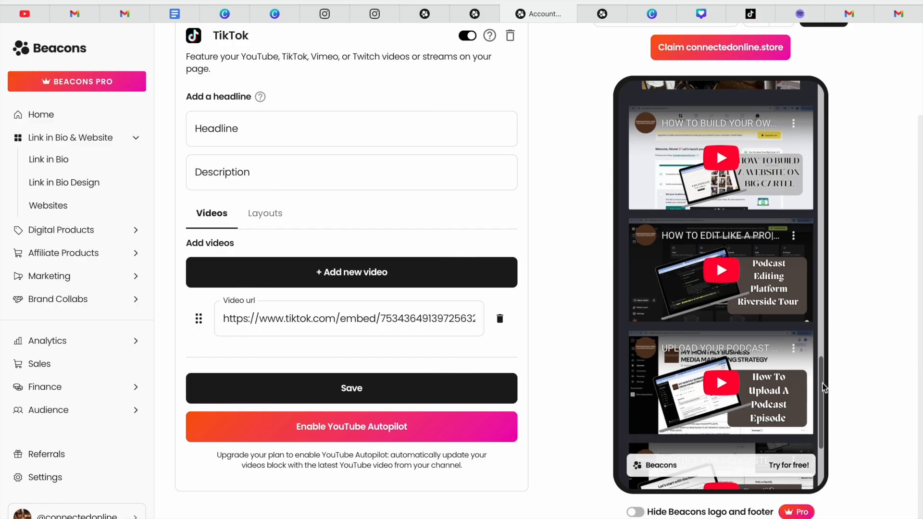
{"action": "left_click_drag", "start_coordinate": [823, 385], "coordinate": [820, 409]}
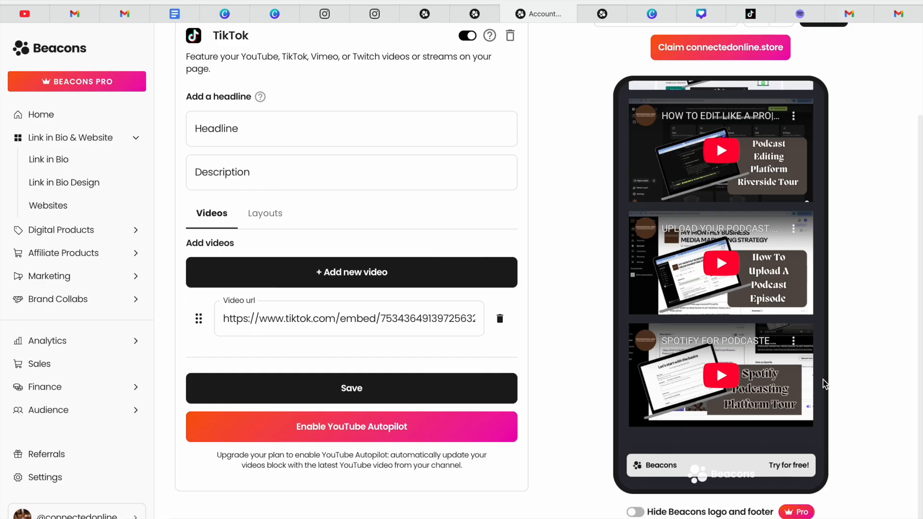
{"action": "scroll", "coordinate": [823, 380], "scroll_direction": "up", "scroll_amount": 3}
{"action": "scroll", "coordinate": [822, 356], "scroll_direction": "up", "scroll_amount": 3}
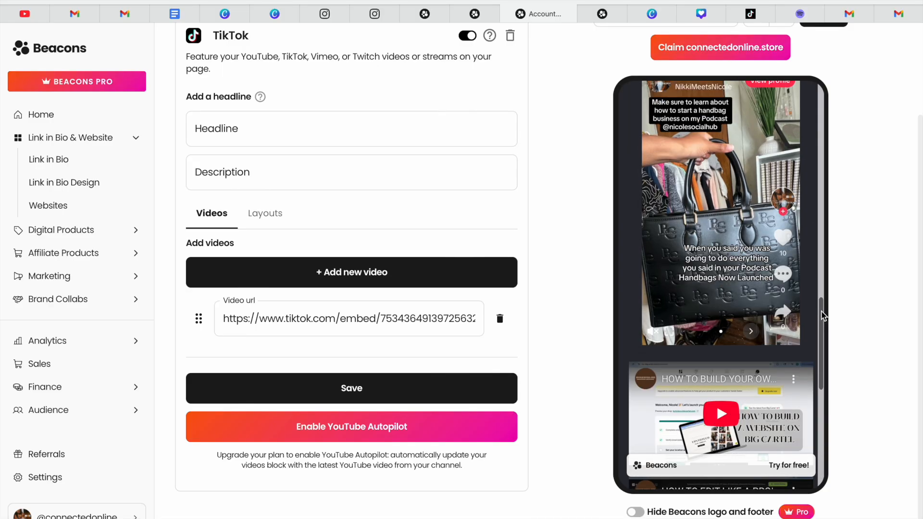
{"action": "left_click_drag", "start_coordinate": [820, 362], "coordinate": [817, 407]}
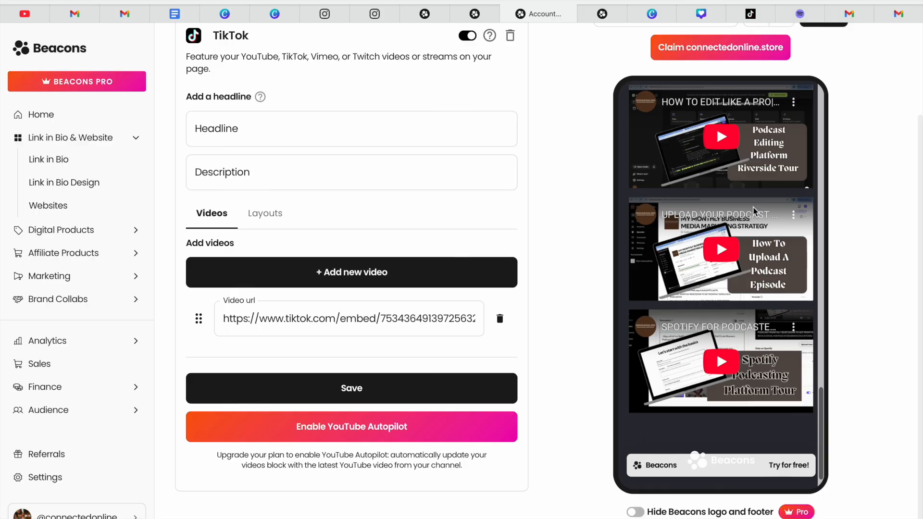
{"action": "left_click_drag", "start_coordinate": [823, 422], "coordinate": [807, 172]}
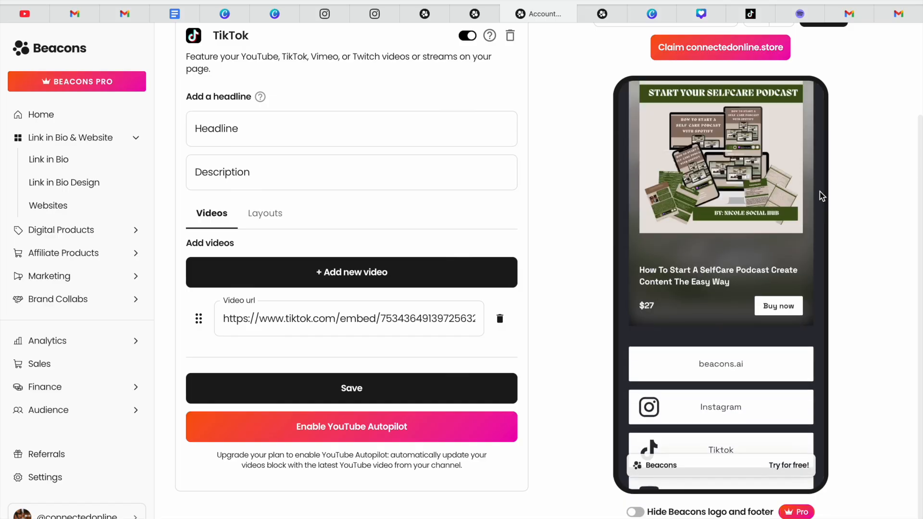
{"action": "scroll", "coordinate": [818, 256], "scroll_direction": "down", "scroll_amount": 2}
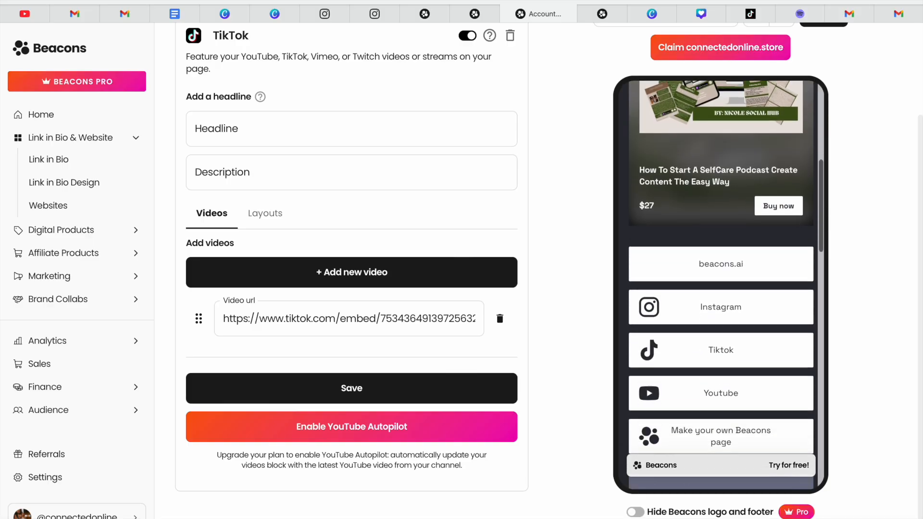
{"action": "scroll", "coordinate": [825, 229], "scroll_direction": "down", "scroll_amount": 1}
{"action": "left_click_drag", "start_coordinate": [824, 237], "coordinate": [796, 347]}
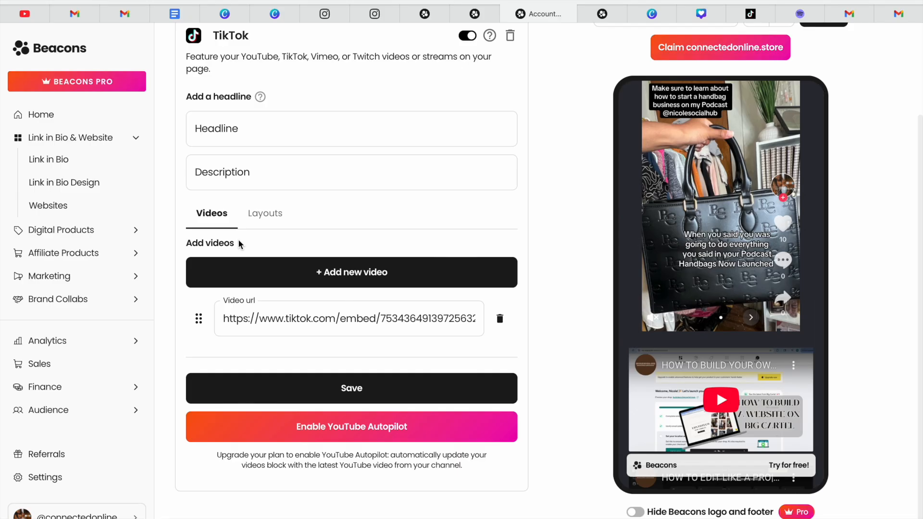
Return to the Link in Bio page and add a Spotify music block, readying its music URL for entry.
{"action": "left_click", "coordinate": [88, 167]}
{"action": "left_click", "coordinate": [346, 103]}
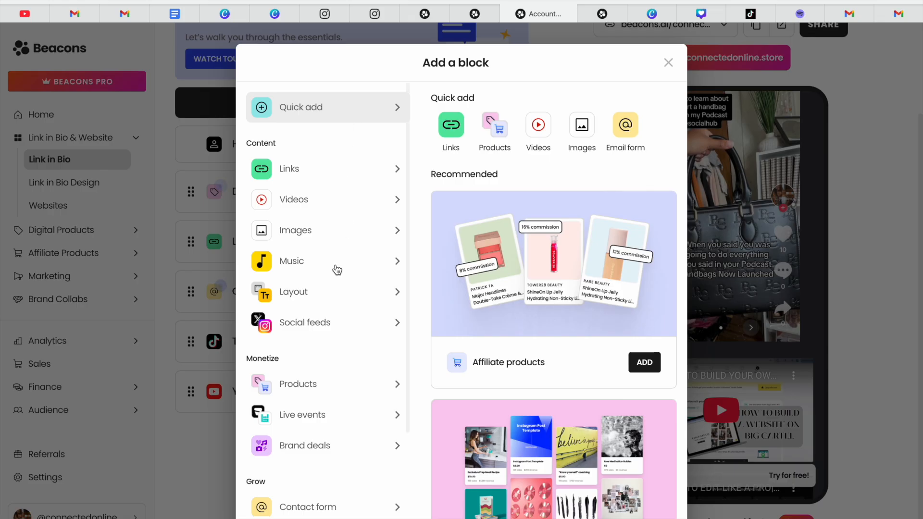
{"action": "left_click", "coordinate": [337, 268]}
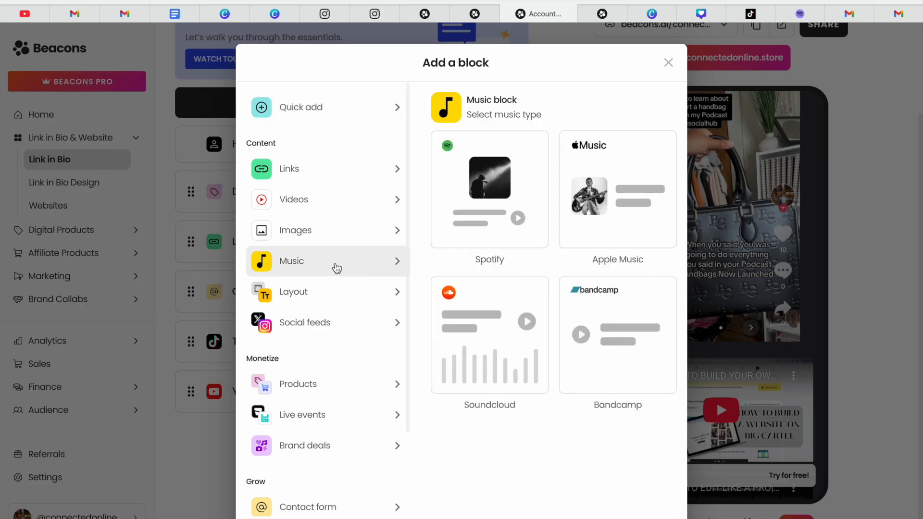
{"action": "left_click", "coordinate": [496, 180]}
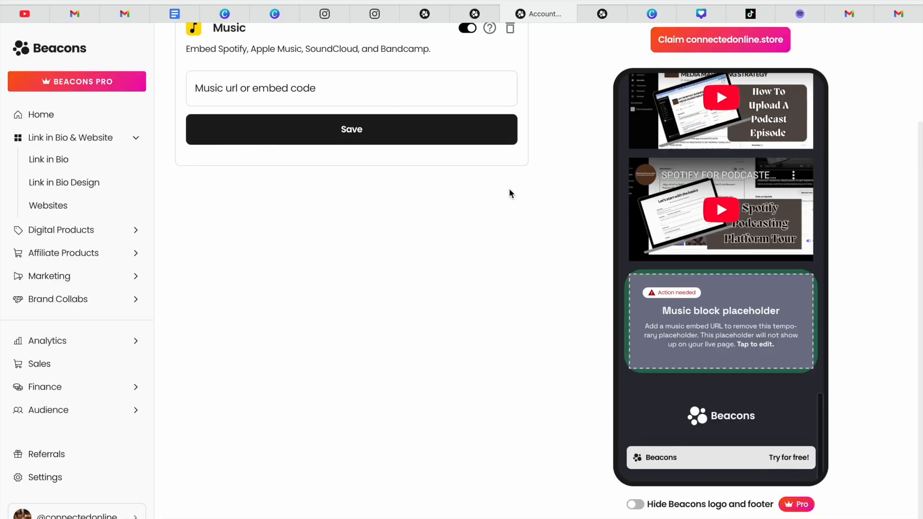
{"action": "scroll", "coordinate": [486, 255], "scroll_direction": "up", "scroll_amount": 3}
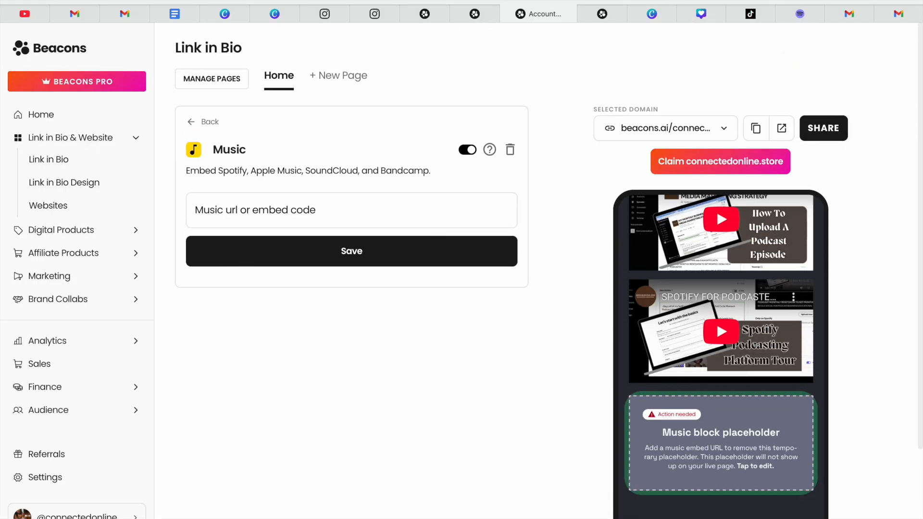
{"action": "left_click", "coordinate": [421, 202]}
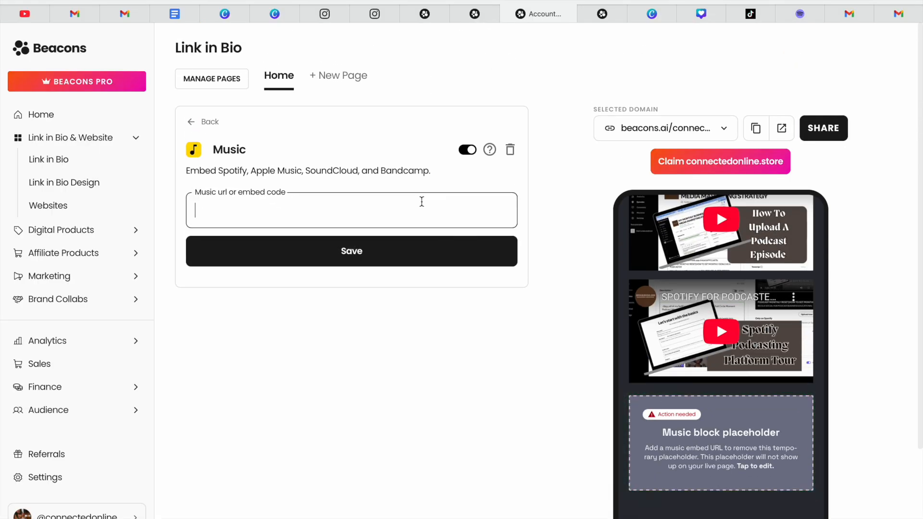
Switch to the podcast's Spotify dashboard, dismiss the error dialog, and look through the list of all episodes.
{"action": "left_click", "coordinate": [808, 15]}
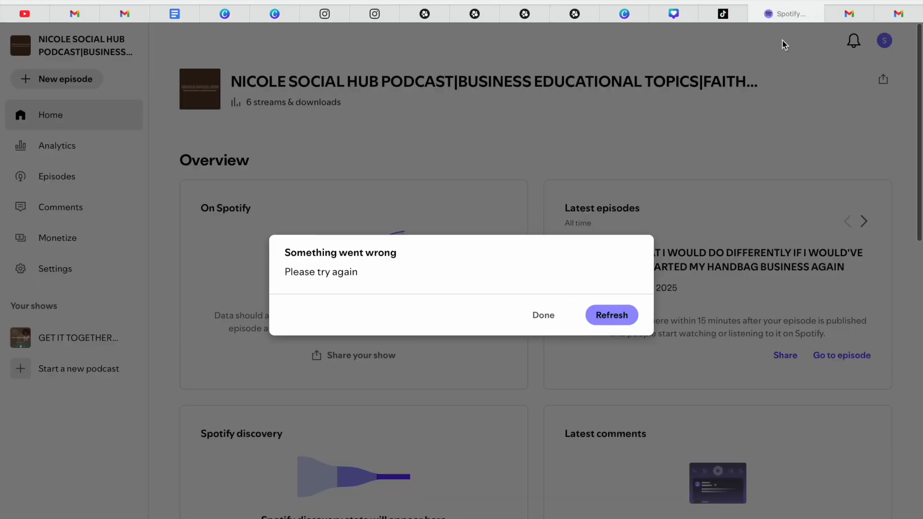
{"action": "left_click", "coordinate": [617, 311]}
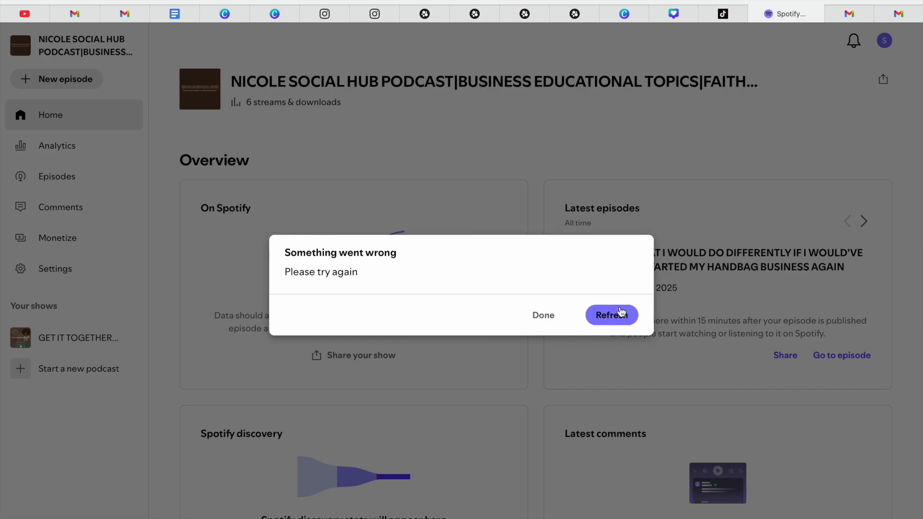
{"action": "left_click", "coordinate": [544, 315]}
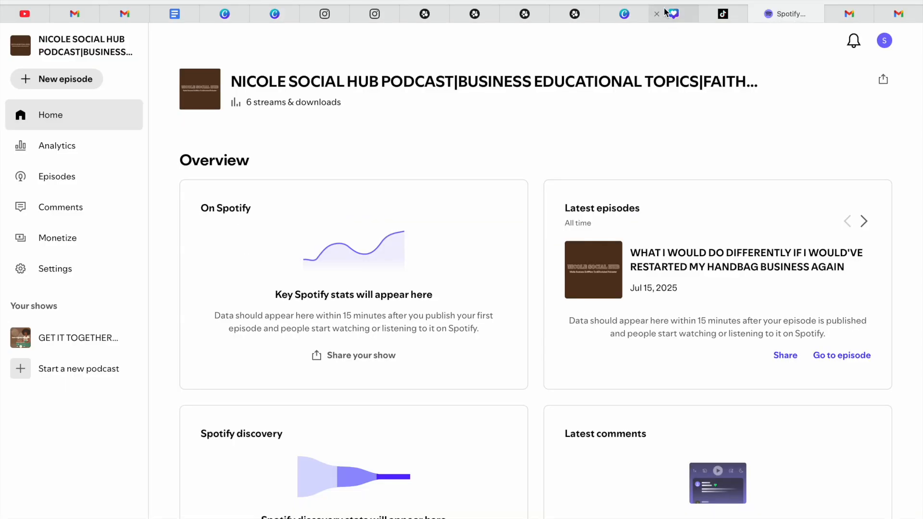
{"action": "left_click", "coordinate": [642, 0]}
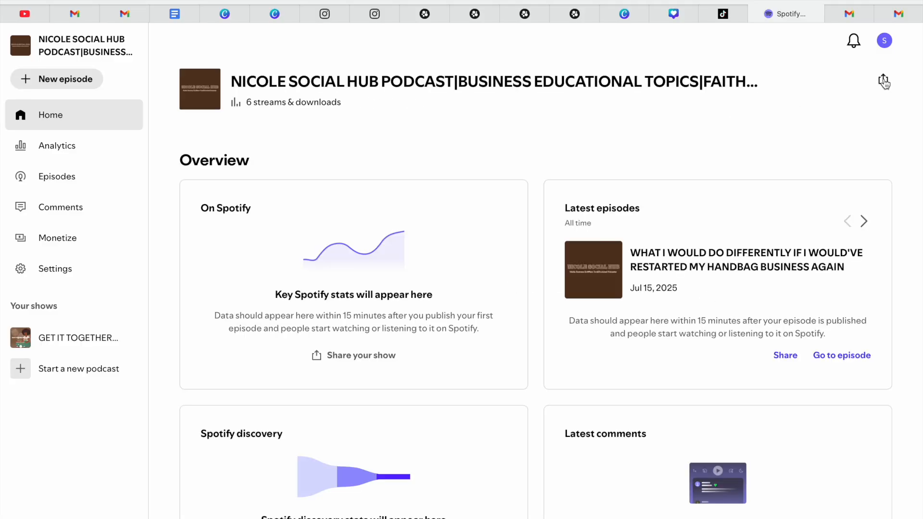
{"action": "left_click", "coordinate": [58, 177]}
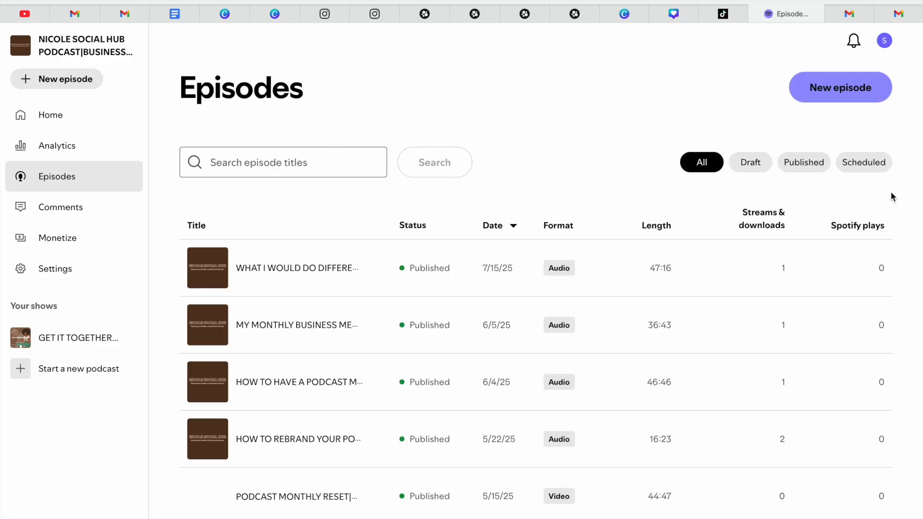
{"action": "scroll", "coordinate": [909, 182], "scroll_direction": "down", "scroll_amount": 3}
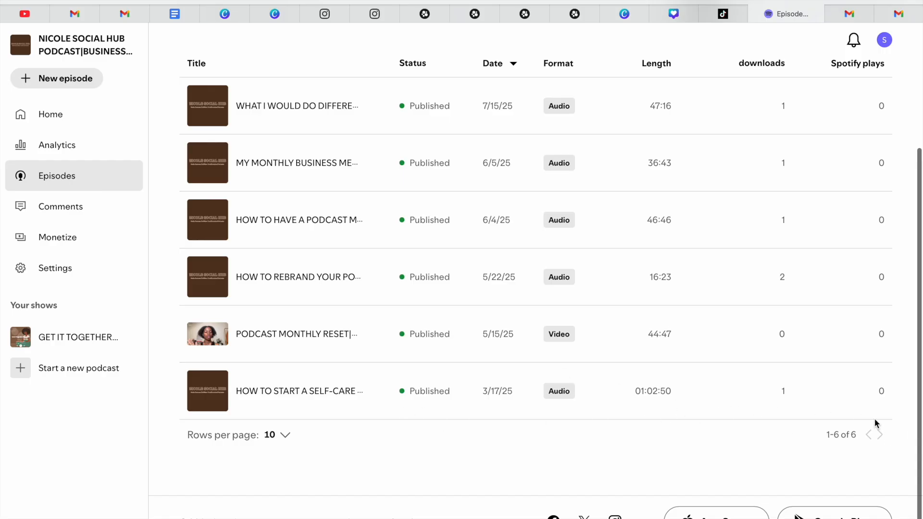
{"action": "left_click_drag", "start_coordinate": [919, 394], "coordinate": [910, 356]}
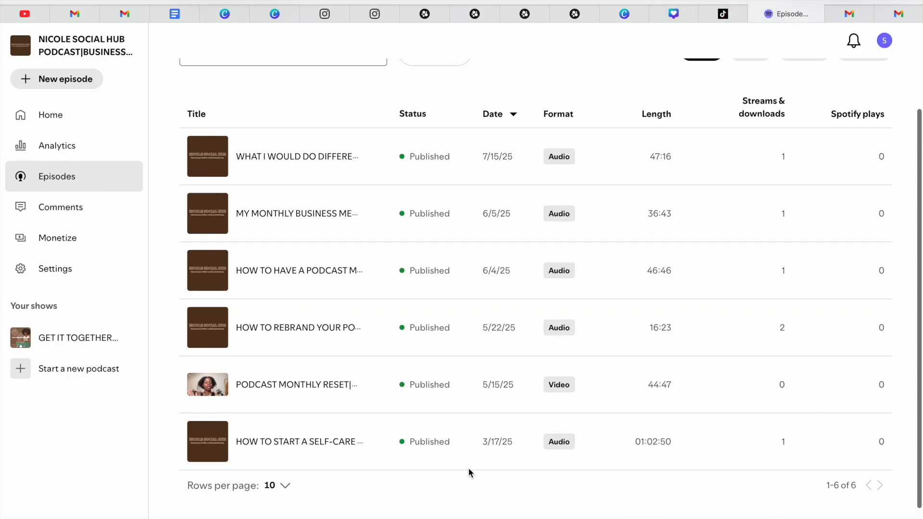
{"action": "left_click_drag", "start_coordinate": [917, 371], "coordinate": [910, 312]}
{"action": "left_click_drag", "start_coordinate": [920, 181], "coordinate": [921, 159]}
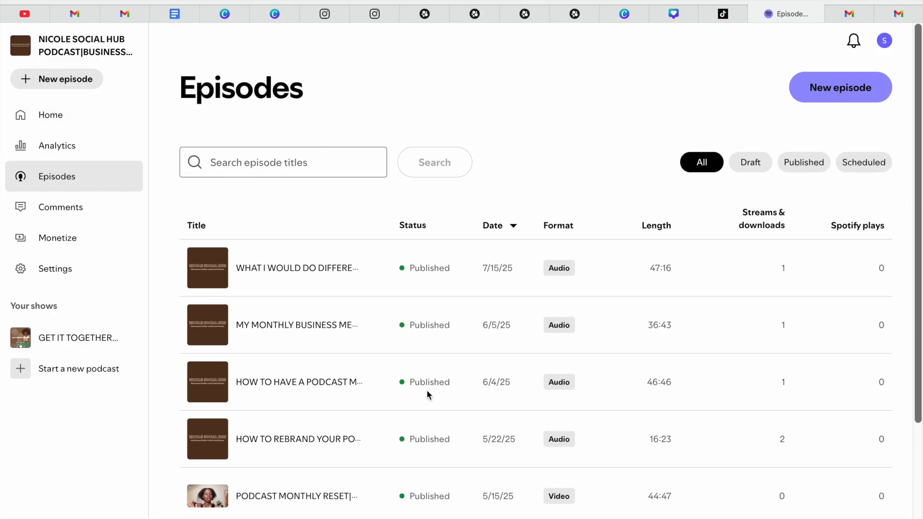
Open the HOW TO REBRAND YOUR PODCAST CHECKLIST episode and copy its share link.
{"action": "left_click", "coordinate": [312, 440]}
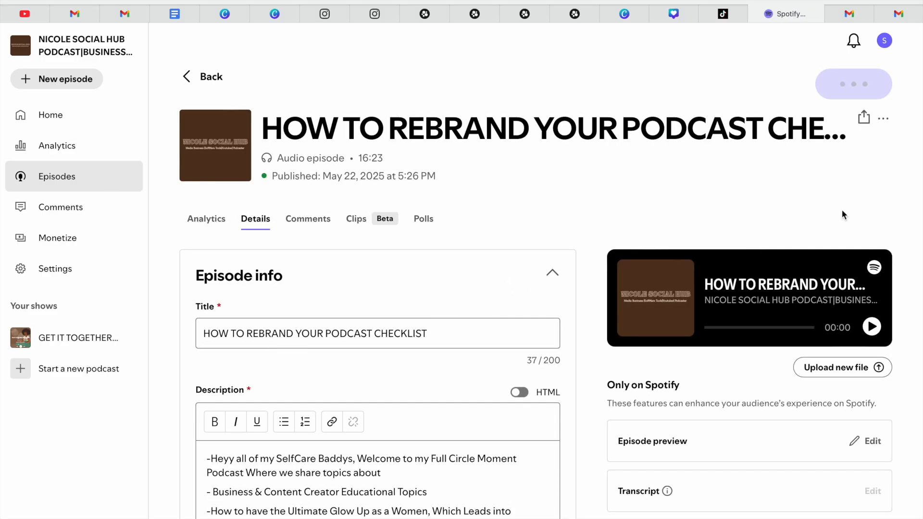
{"action": "left_click", "coordinate": [864, 118]}
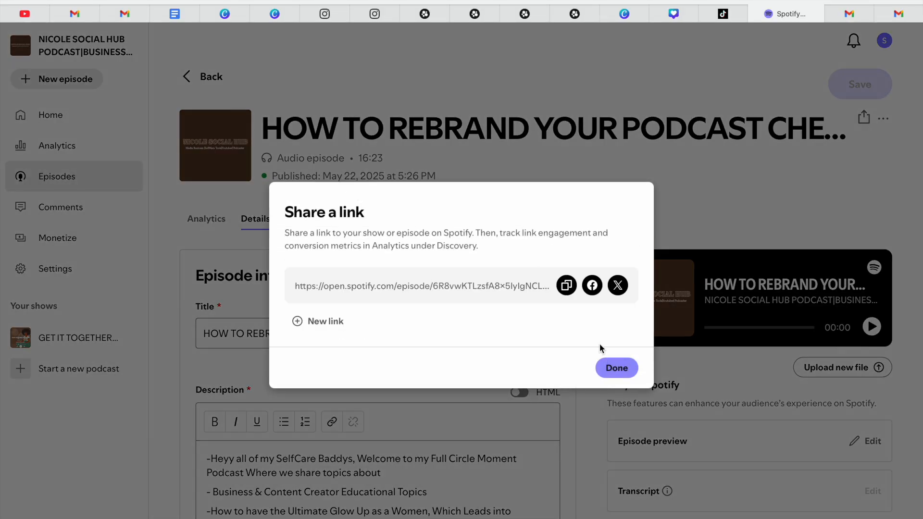
{"action": "left_click", "coordinate": [566, 285]}
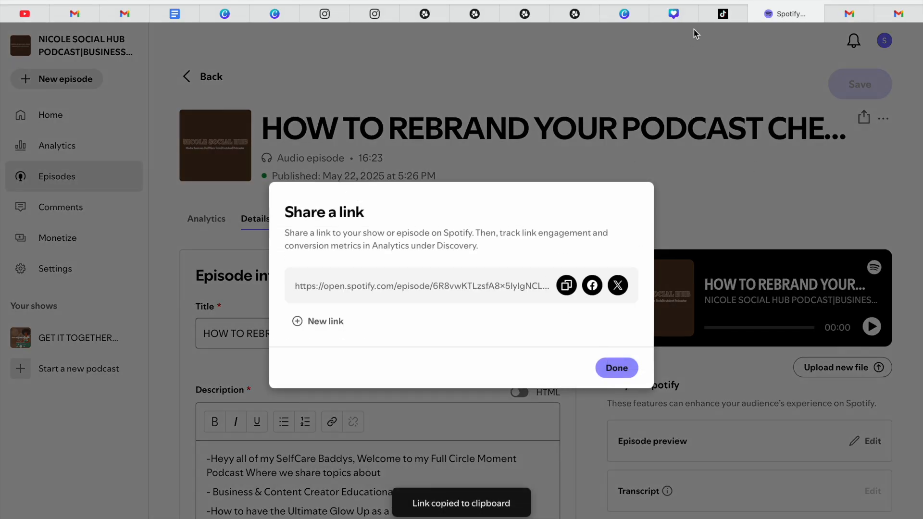
Back in Beacons, paste the copied episode link as the music block's URL, save it, and check the embedded player in the preview.
{"action": "left_click", "coordinate": [577, 14]}
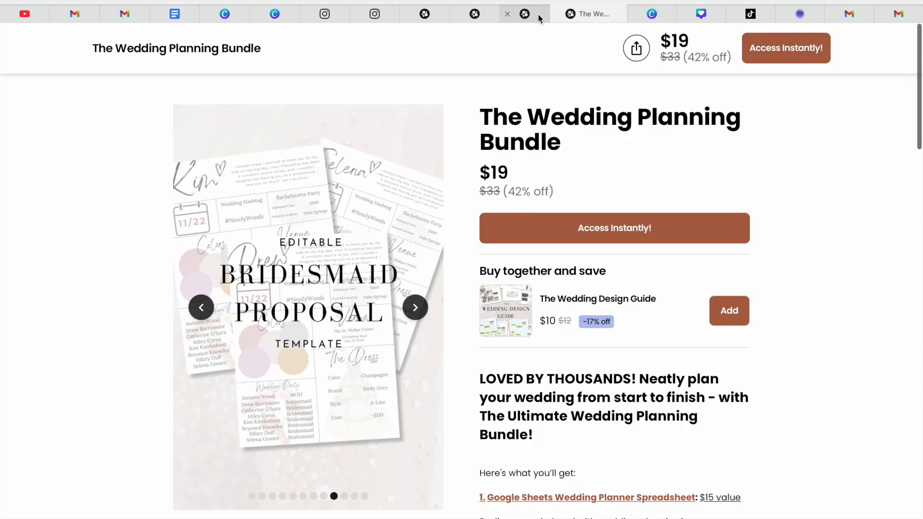
{"action": "left_click", "coordinate": [538, 14]}
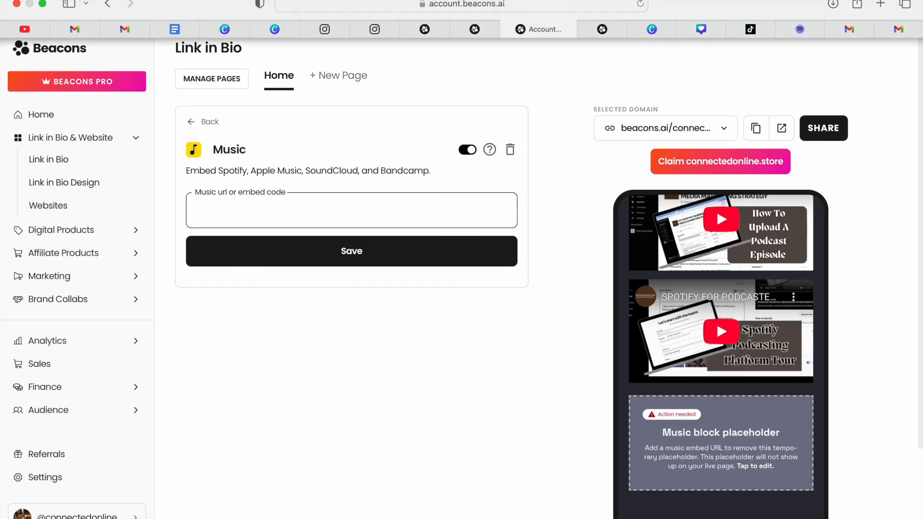
{"action": "left_click", "coordinate": [96, 0]}
{"action": "left_click", "coordinate": [120, 61]}
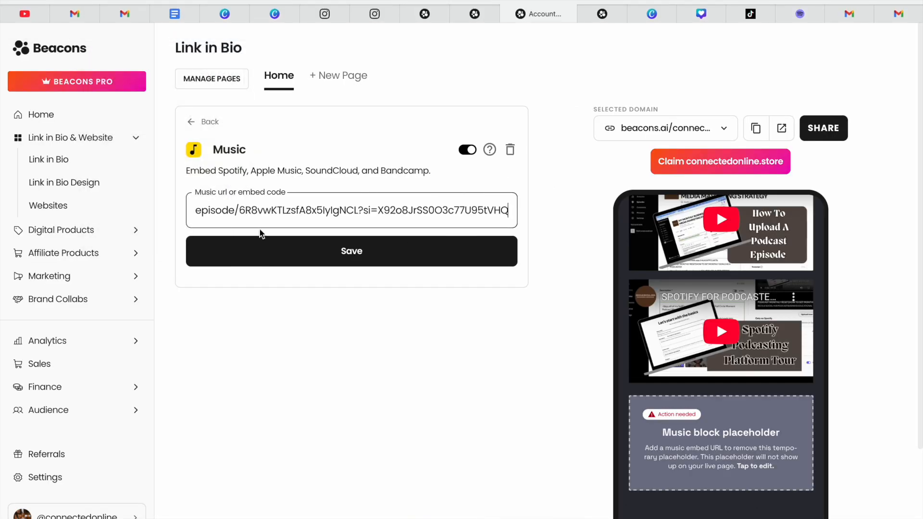
{"action": "left_click", "coordinate": [273, 245]}
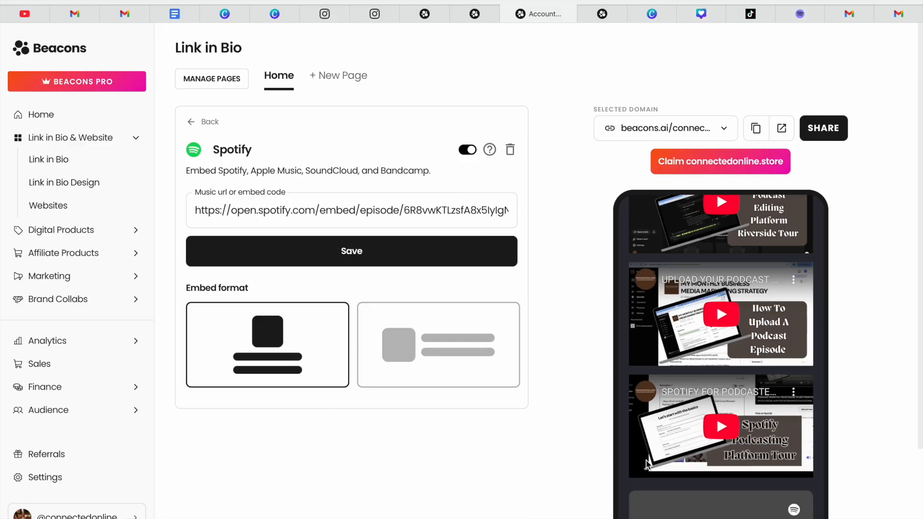
{"action": "scroll", "coordinate": [712, 363], "scroll_direction": "down", "scroll_amount": 4}
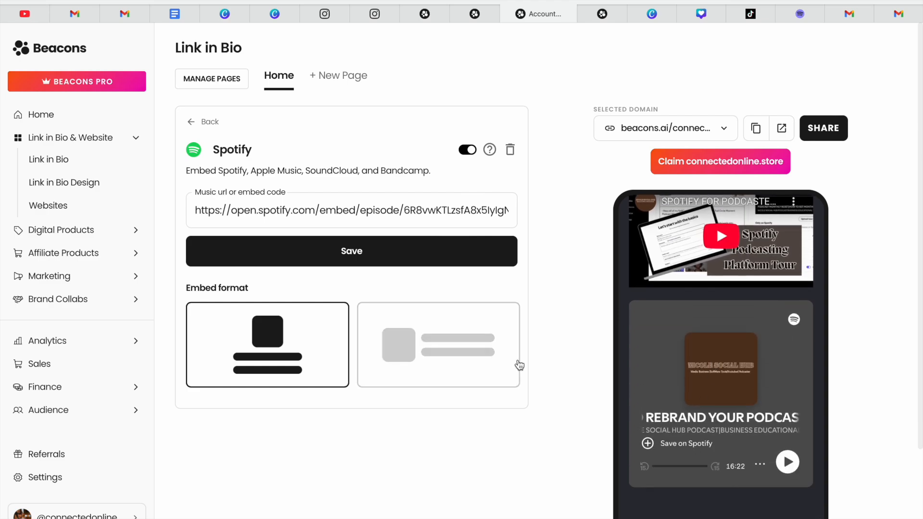
Compare the two Spotify embed formats in the preview and set the compact horizontal layout for the music block.
{"action": "left_click", "coordinate": [484, 356]}
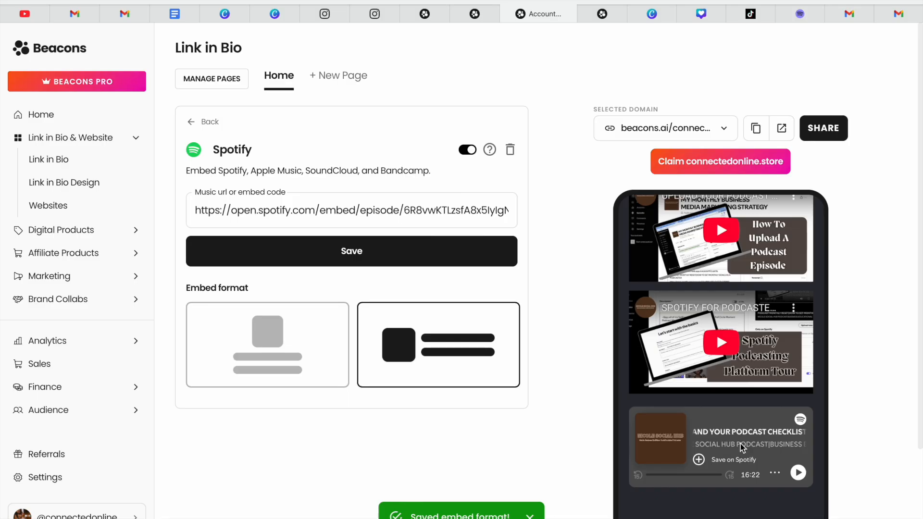
{"action": "left_click", "coordinate": [313, 375]}
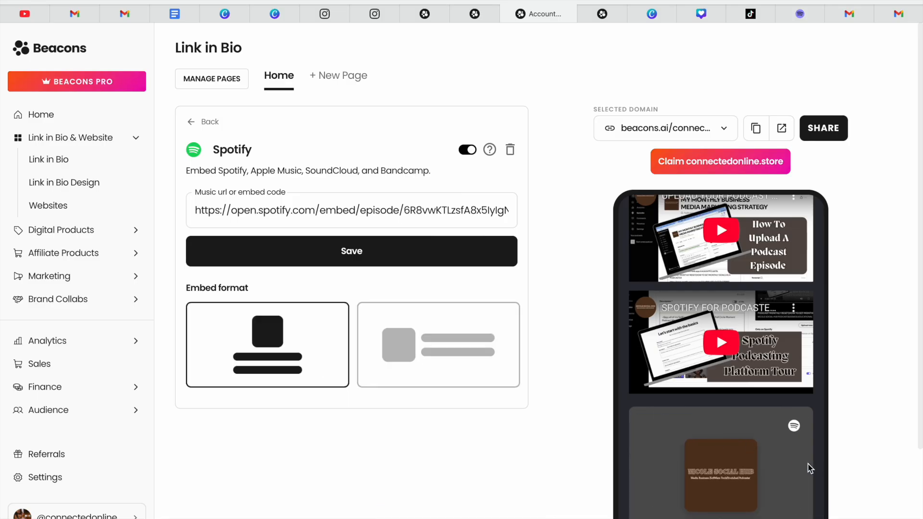
{"action": "scroll", "coordinate": [824, 460], "scroll_direction": "down", "scroll_amount": 3}
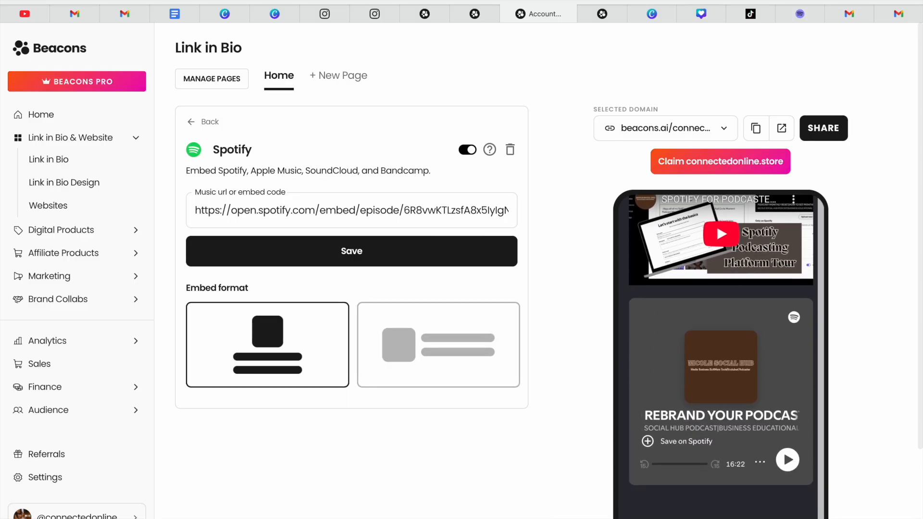
{"action": "left_click", "coordinate": [372, 347]}
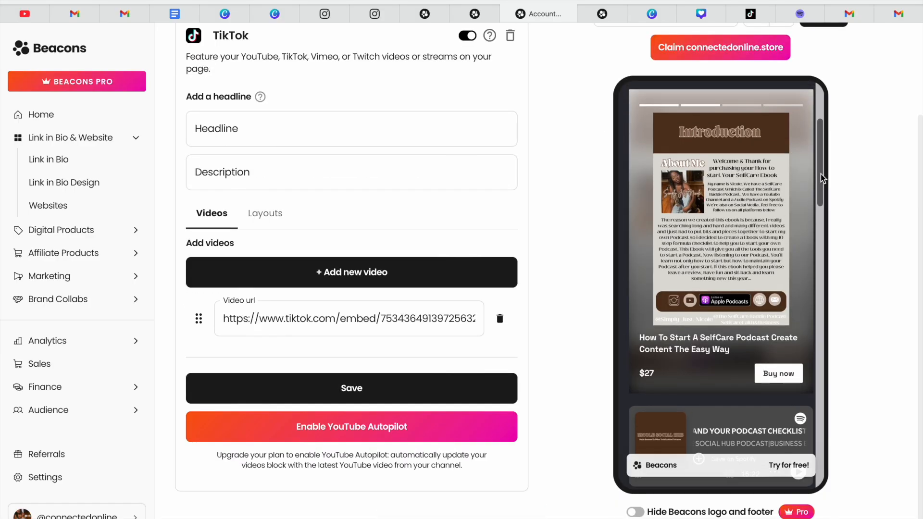
Review the Link in Bio preview, opening the digital products block and checking the product, Spotify player, link buttons and subscribe form.
{"action": "mouse_move", "coordinate": [821, 174]}
{"action": "left_mouse_down"}
{"action": "mouse_move", "coordinate": [818, 151]}
{"action": "mouse_move", "coordinate": [820, 202]}
{"action": "mouse_move", "coordinate": [811, 176]}
{"action": "left_mouse_up"}
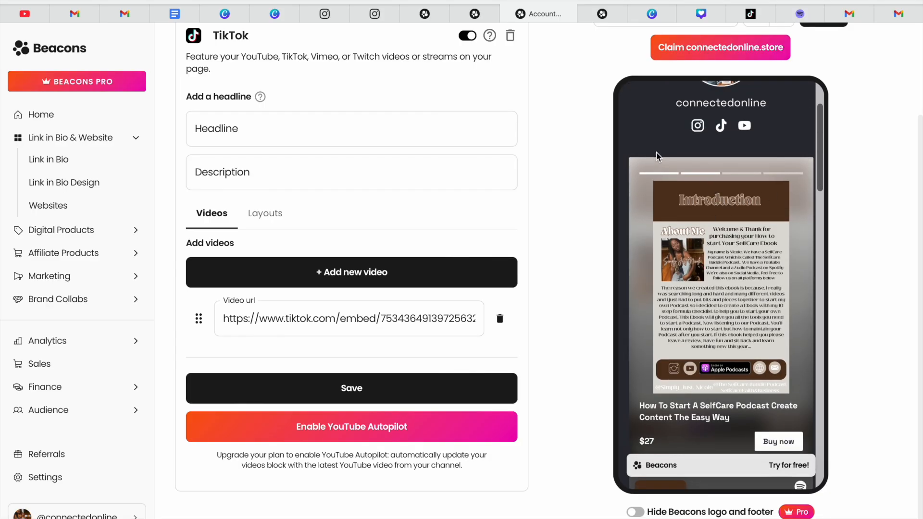
{"action": "left_click", "coordinate": [651, 235]}
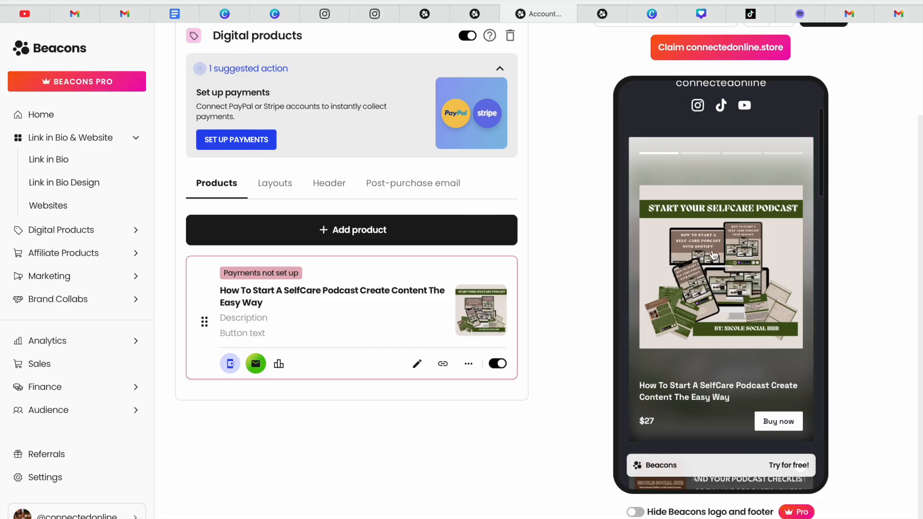
{"action": "left_click_drag", "start_coordinate": [821, 183], "coordinate": [819, 226]}
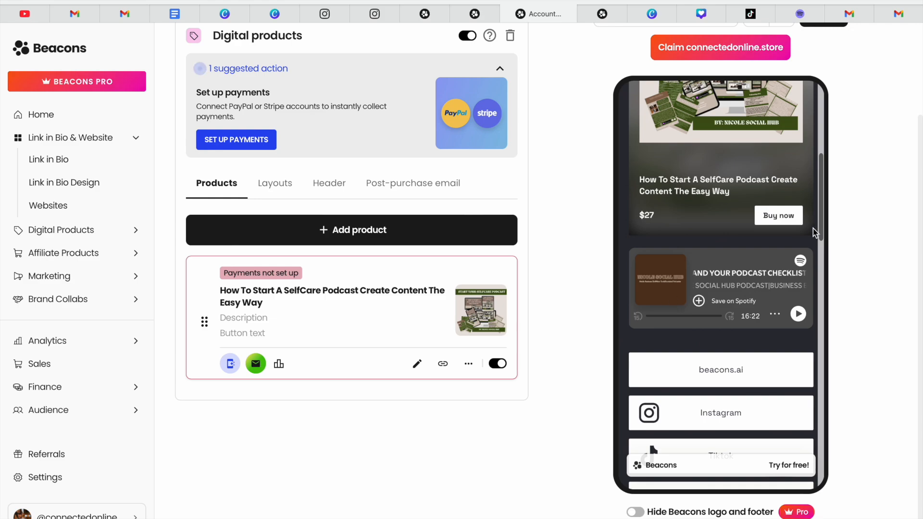
{"action": "left_click_drag", "start_coordinate": [822, 218], "coordinate": [820, 253]}
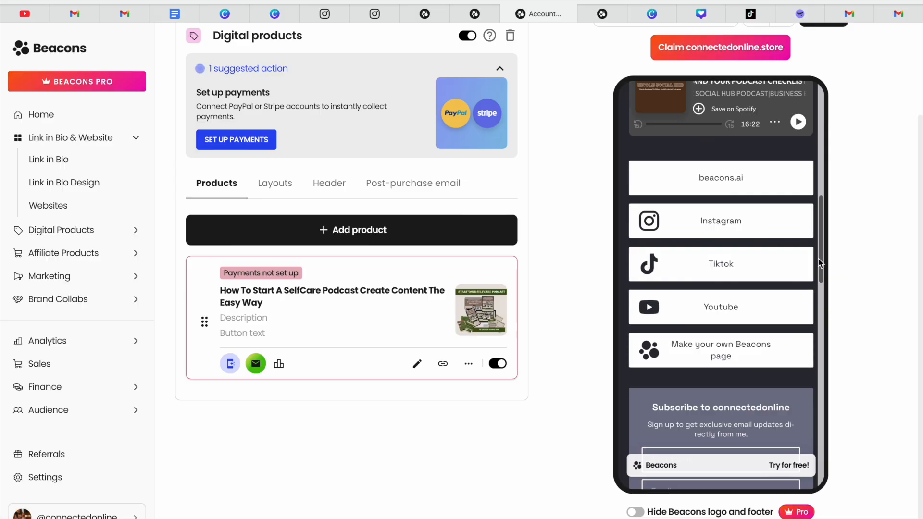
{"action": "left_click_drag", "start_coordinate": [821, 253], "coordinate": [819, 304]}
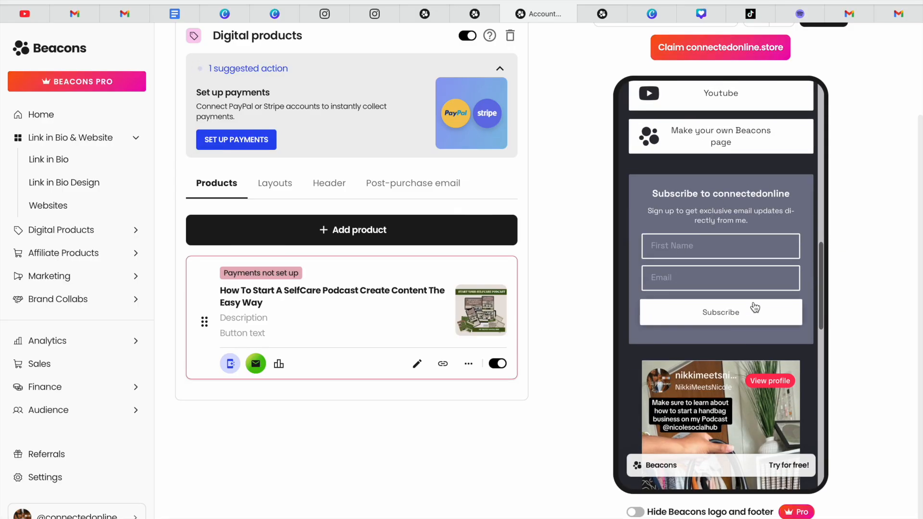
{"action": "left_click_drag", "start_coordinate": [821, 300], "coordinate": [810, 129]}
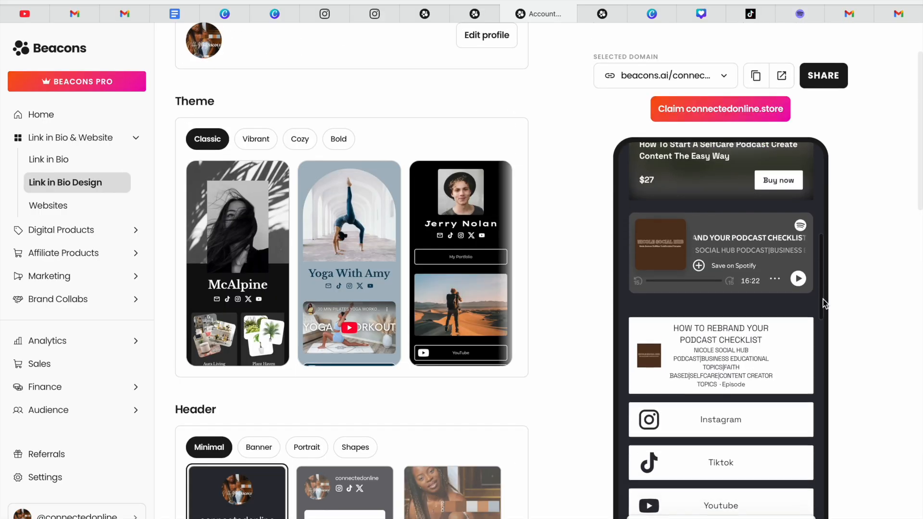
On the Link in Bio Design page, examine the preview from profile header to videos and open the TikTok block from it.
{"action": "left_click_drag", "start_coordinate": [823, 299], "coordinate": [823, 233]}
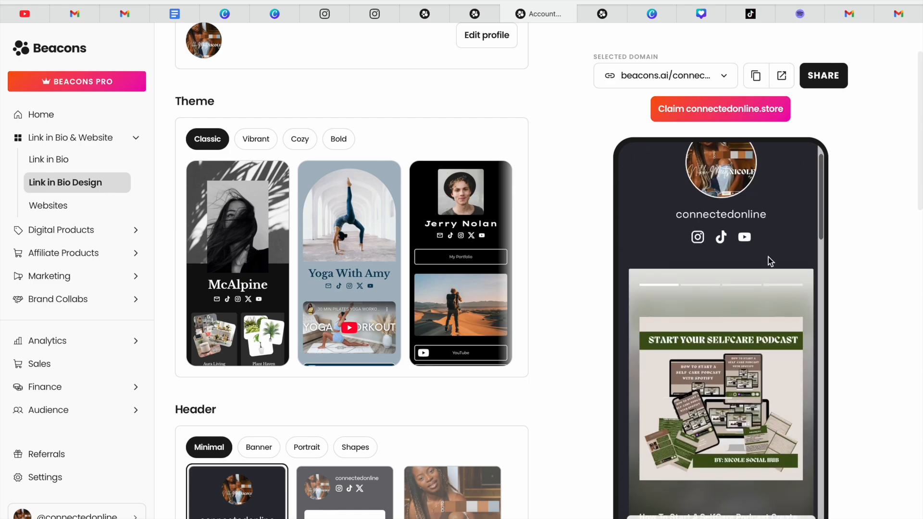
{"action": "left_click_drag", "start_coordinate": [824, 229], "coordinate": [822, 256]}
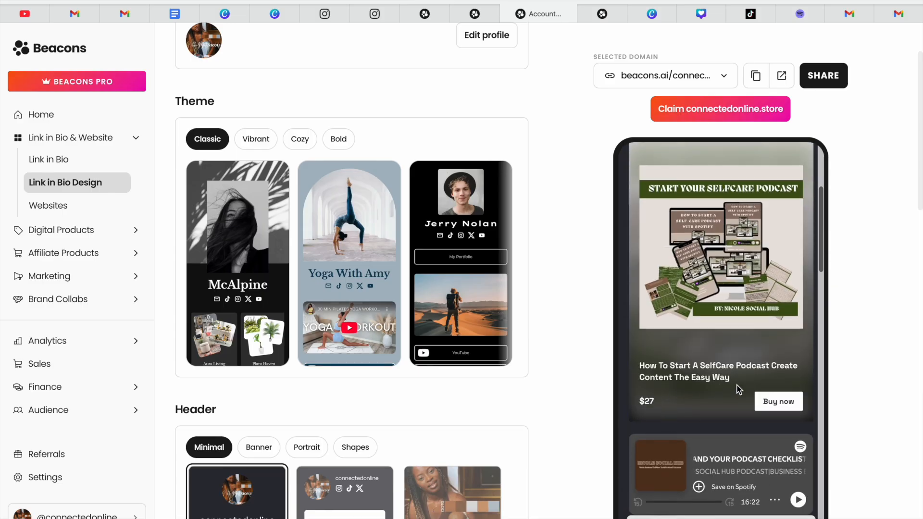
{"action": "left_click_drag", "start_coordinate": [826, 264], "coordinate": [821, 305]}
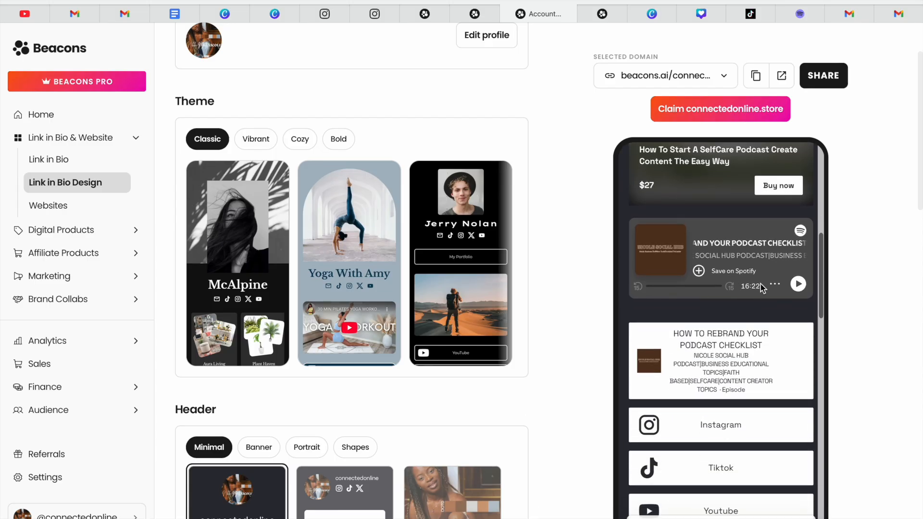
{"action": "left_click_drag", "start_coordinate": [821, 315], "coordinate": [822, 335]}
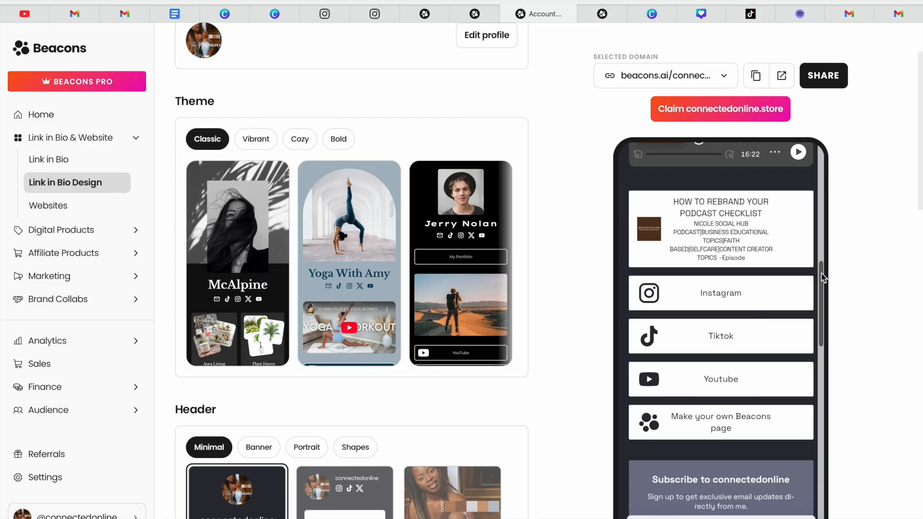
{"action": "scroll", "coordinate": [823, 278], "scroll_direction": "down", "scroll_amount": 2}
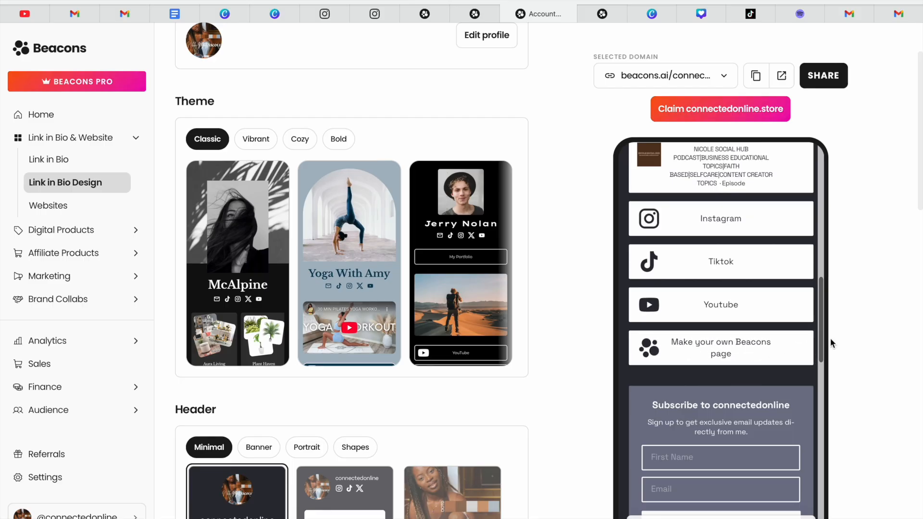
{"action": "scroll", "coordinate": [820, 325], "scroll_direction": "down", "scroll_amount": 5}
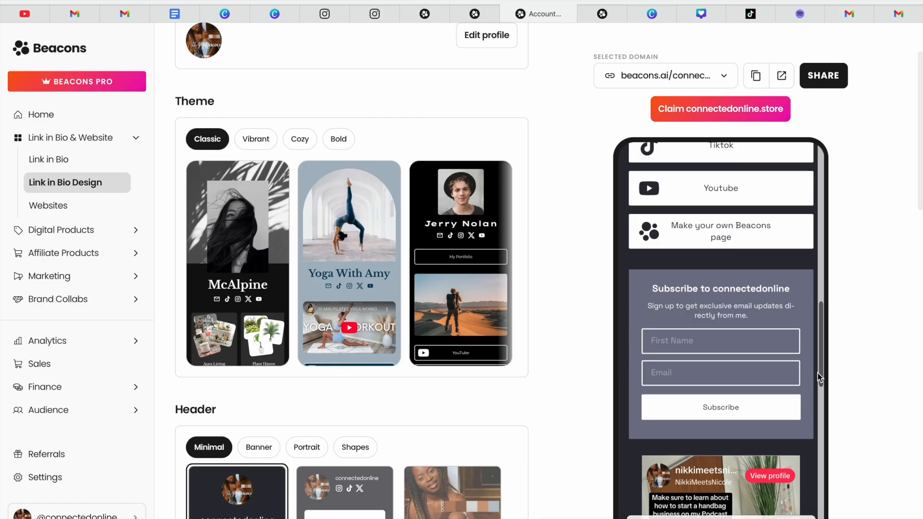
{"action": "scroll", "coordinate": [820, 378], "scroll_direction": "down", "scroll_amount": 6}
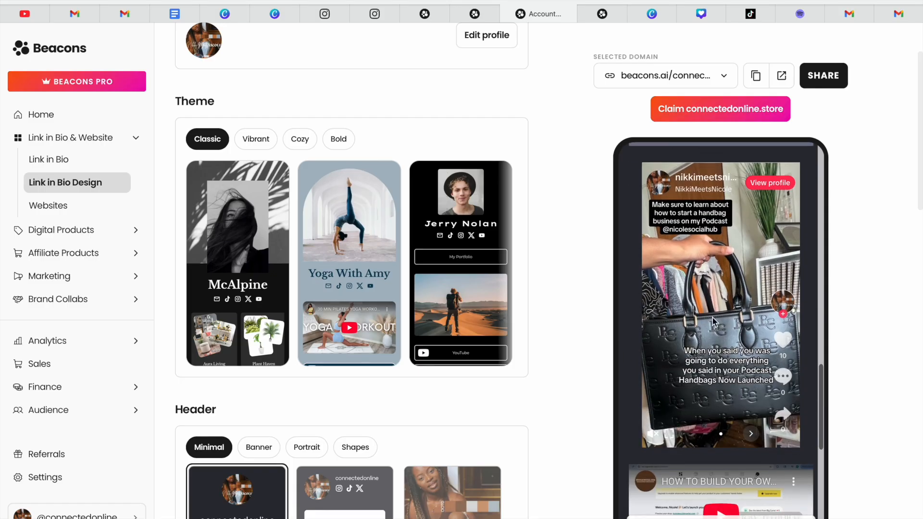
{"action": "left_click", "coordinate": [714, 322]}
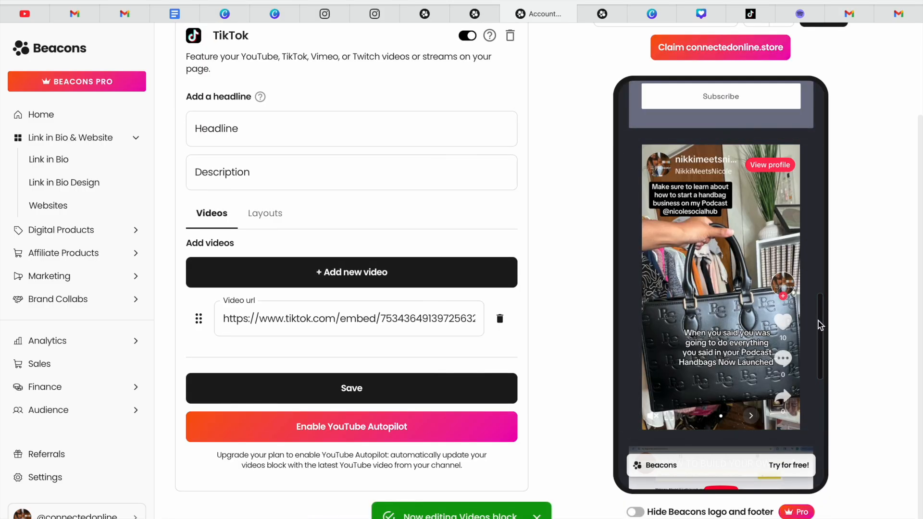
Check the profile header in the preview and open the live Link in Bio page in a new browser tab.
{"action": "left_click_drag", "start_coordinate": [820, 321], "coordinate": [806, 212]}
{"action": "left_click_drag", "start_coordinate": [820, 207], "coordinate": [842, 115]}
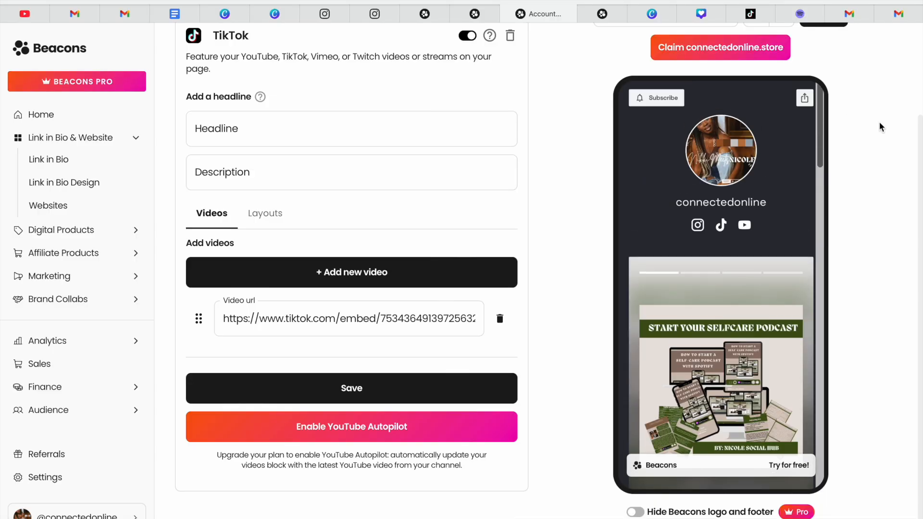
{"action": "scroll", "coordinate": [901, 142], "scroll_direction": "up", "scroll_amount": 3}
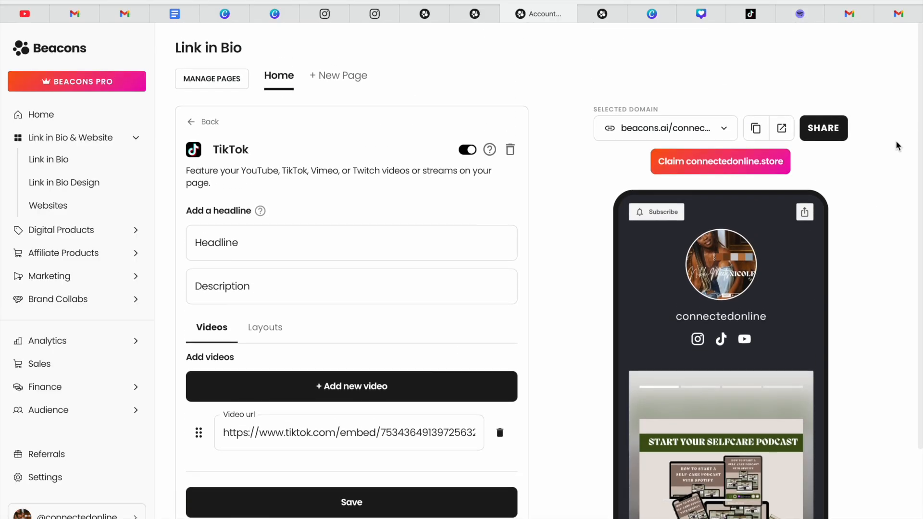
{"action": "left_click", "coordinate": [780, 128]}
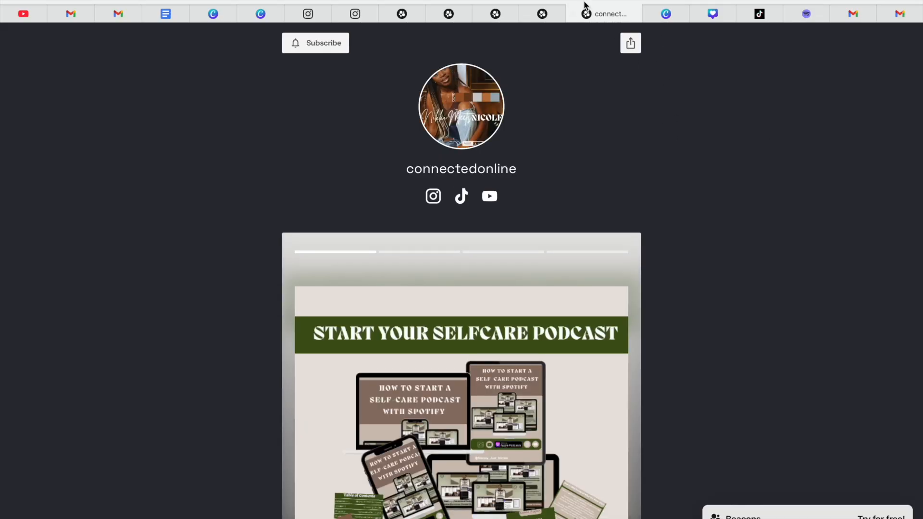
Move the live connectedonline page's browser tab directly beside the Beacons editor tab, ahead of The Wedding Planning Bundle, and show it.
{"action": "left_click", "coordinate": [553, 13]}
{"action": "left_click", "coordinate": [508, 14]}
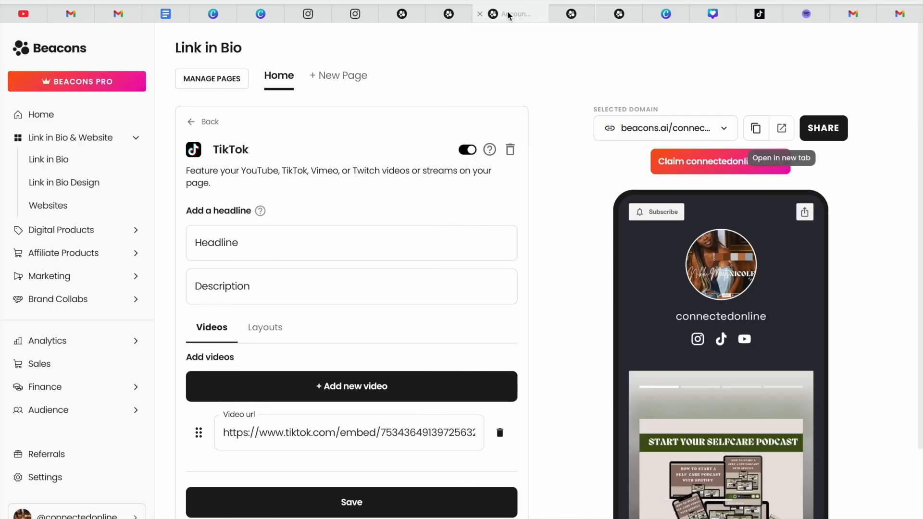
{"action": "left_click", "coordinate": [619, 13]}
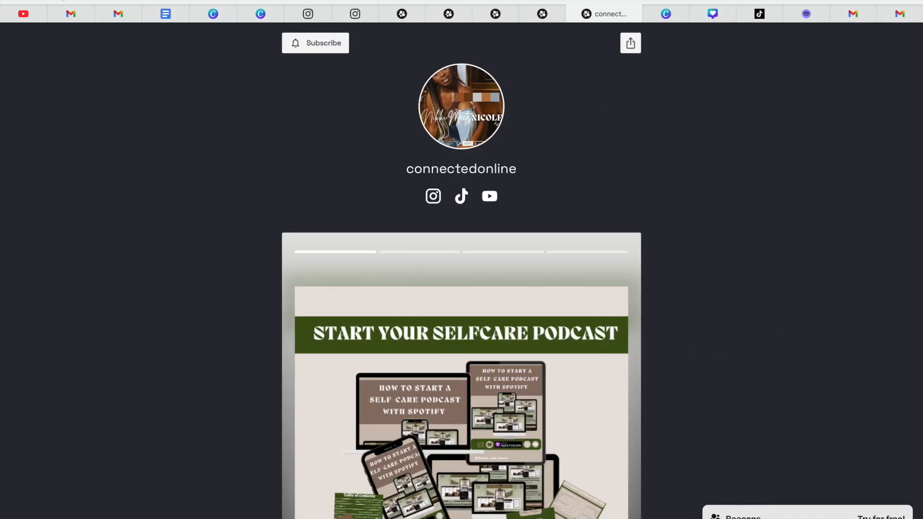
{"action": "left_click", "coordinate": [546, 19]}
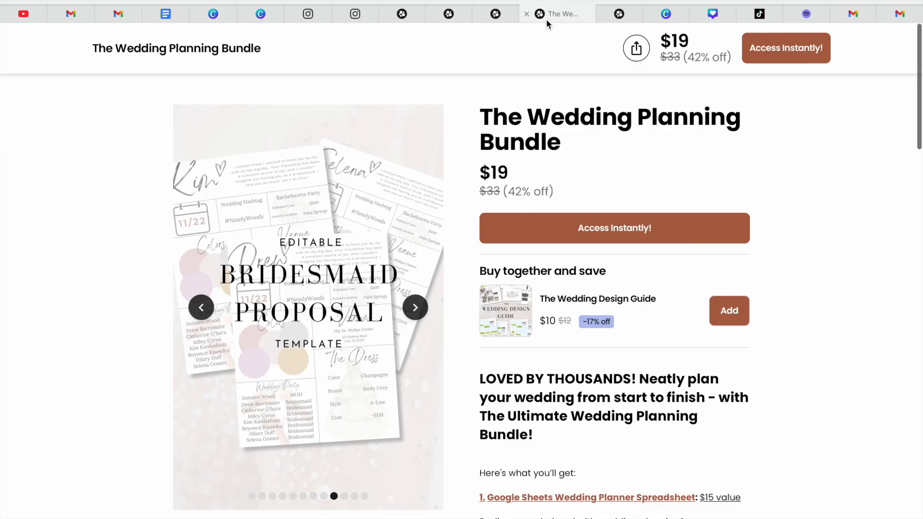
{"action": "left_click", "coordinate": [504, 15]}
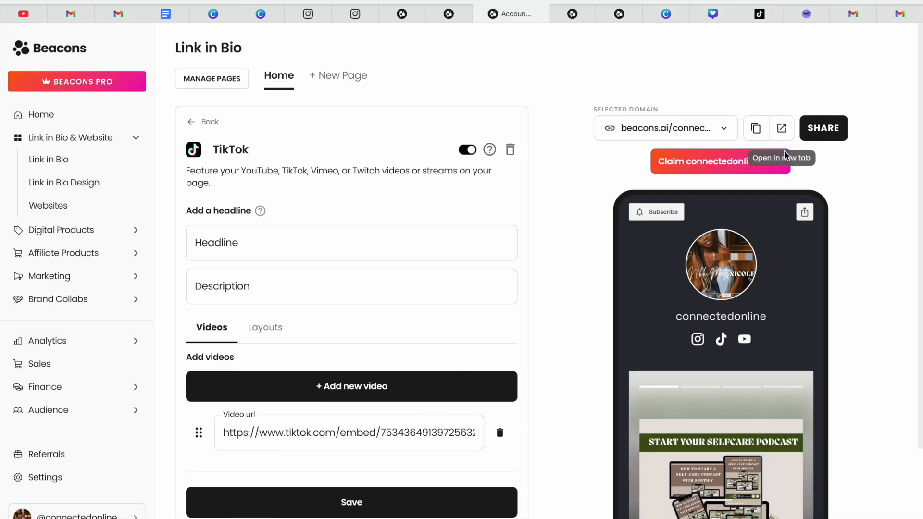
{"action": "left_click", "coordinate": [585, 17]}
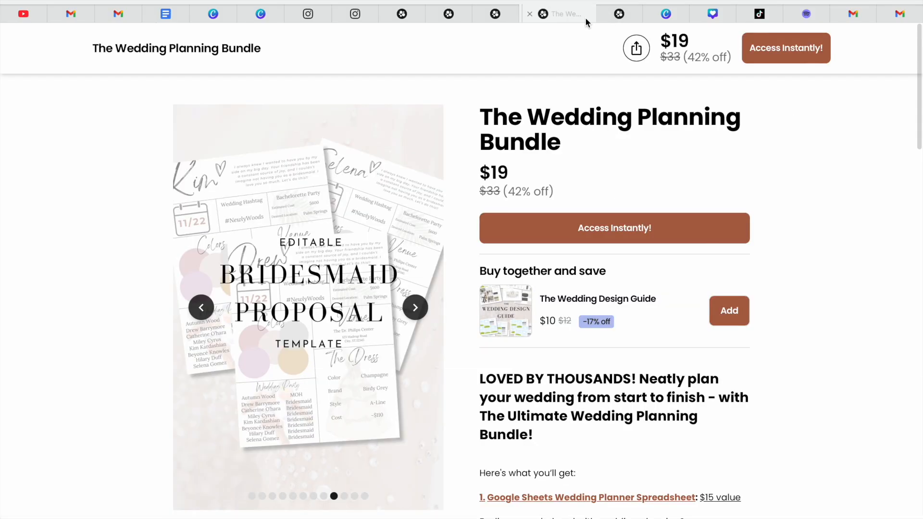
{"action": "left_click_drag", "start_coordinate": [628, 11], "coordinate": [557, 12]}
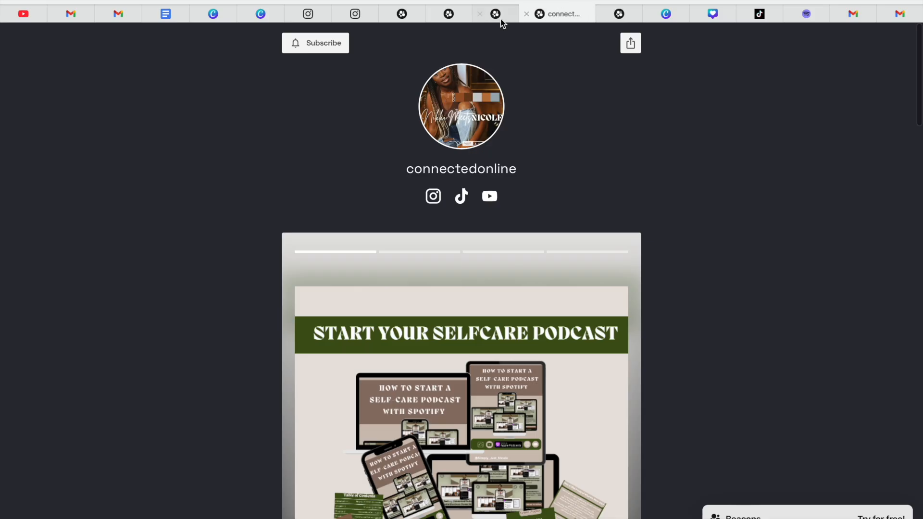
{"action": "left_click", "coordinate": [499, 18]}
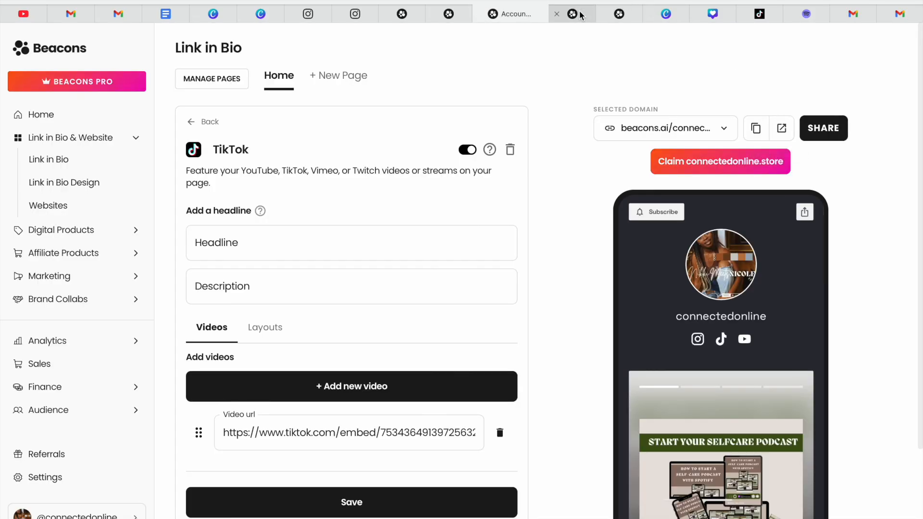
{"action": "left_click", "coordinate": [581, 16]}
Look through the live connectedonline page, examining the product, Spotify episode, social links, subscribe form and embedded videos.
{"action": "scroll", "coordinate": [740, 215], "scroll_direction": "down", "scroll_amount": 1}
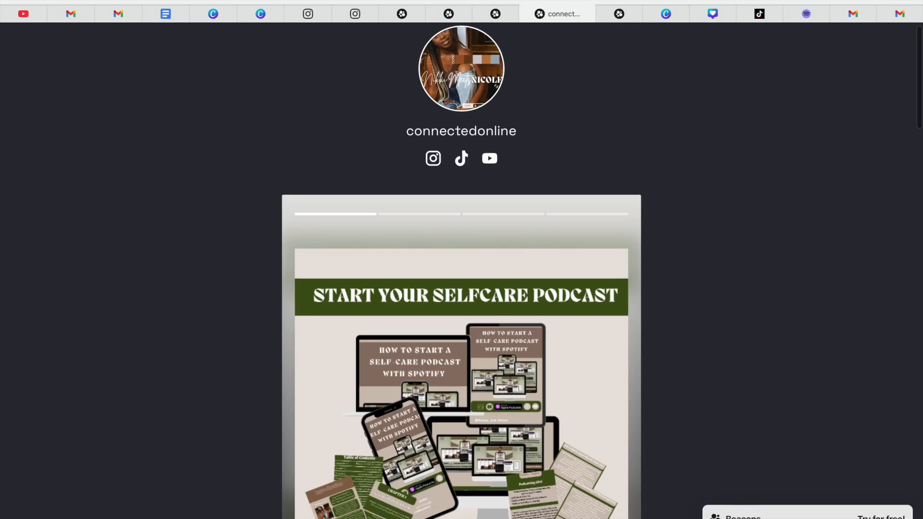
{"action": "scroll", "coordinate": [462, 269], "scroll_direction": "up", "scroll_amount": 1}
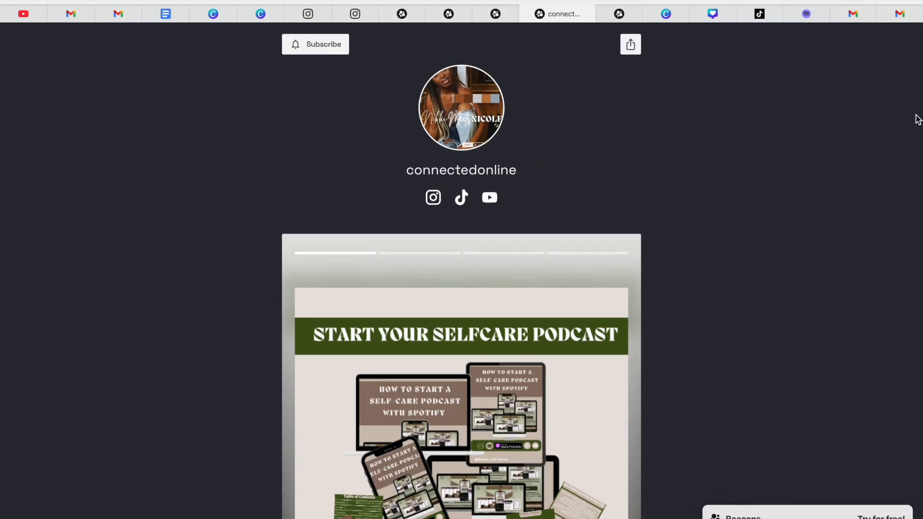
{"action": "scroll", "coordinate": [921, 103], "scroll_direction": "down", "scroll_amount": 2}
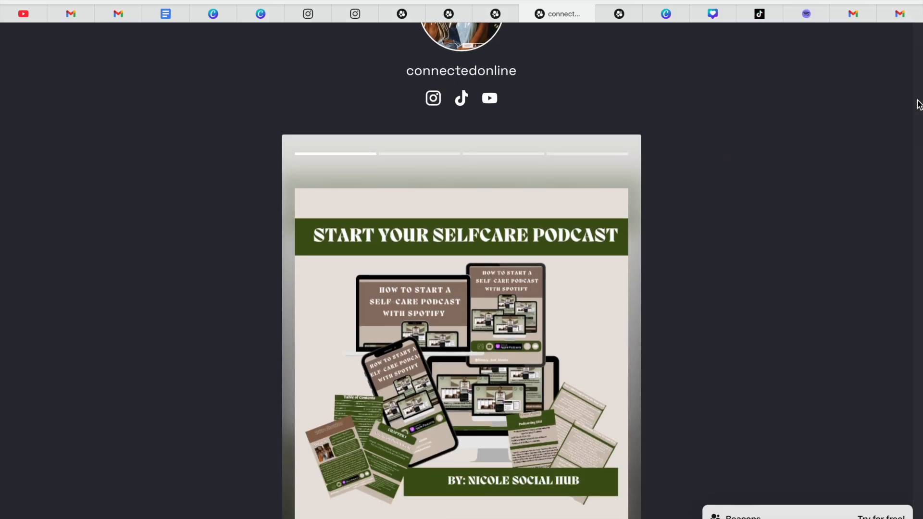
{"action": "scroll", "coordinate": [918, 134], "scroll_direction": "down", "scroll_amount": 4}
{"action": "scroll", "coordinate": [919, 134], "scroll_direction": "down", "scroll_amount": 7}
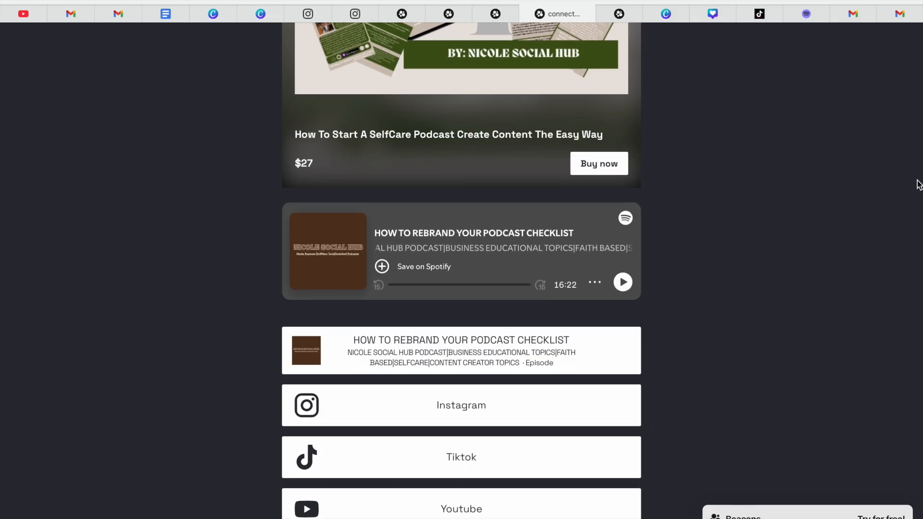
{"action": "scroll", "coordinate": [920, 207], "scroll_direction": "down", "scroll_amount": 9}
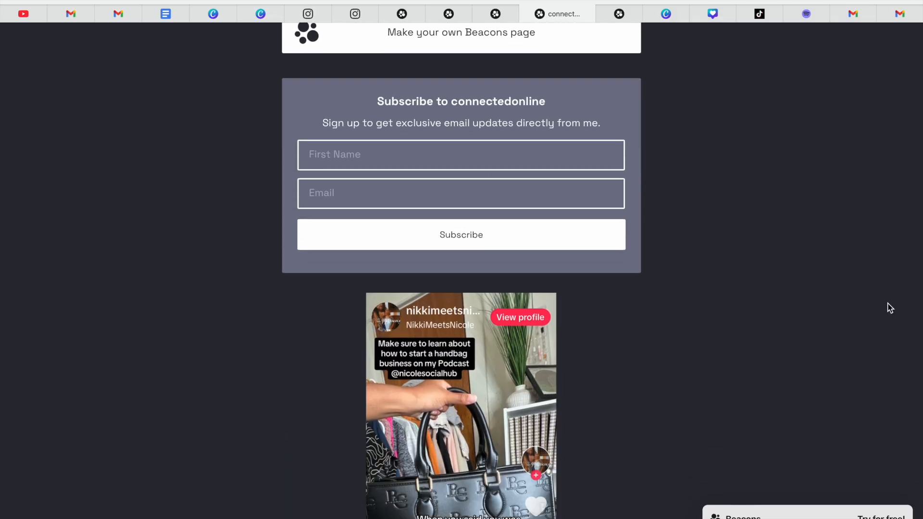
{"action": "scroll", "coordinate": [888, 307], "scroll_direction": "down", "scroll_amount": 1}
{"action": "scroll", "coordinate": [892, 303], "scroll_direction": "down", "scroll_amount": 3}
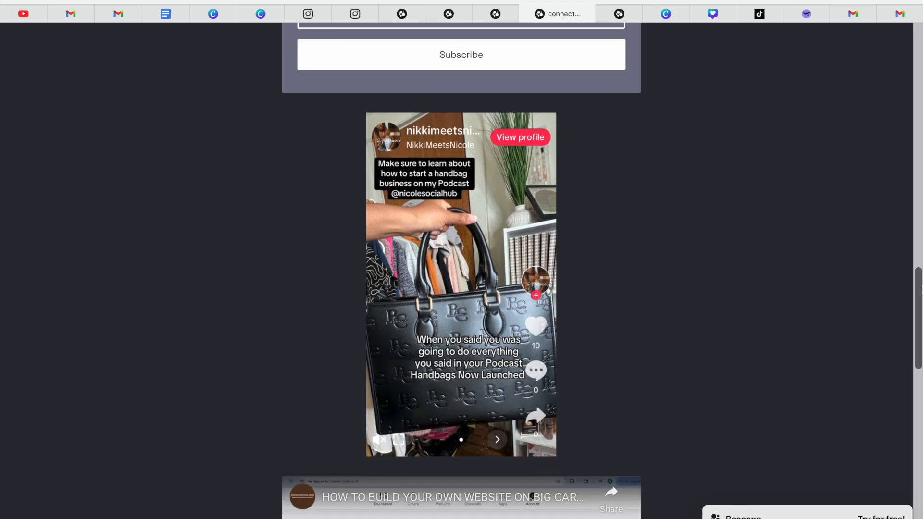
{"action": "scroll", "coordinate": [920, 307], "scroll_direction": "down", "scroll_amount": 1}
{"action": "left_click_drag", "start_coordinate": [919, 308], "coordinate": [859, 117]}
{"action": "left_click_drag", "start_coordinate": [914, 163], "coordinate": [916, 134]}
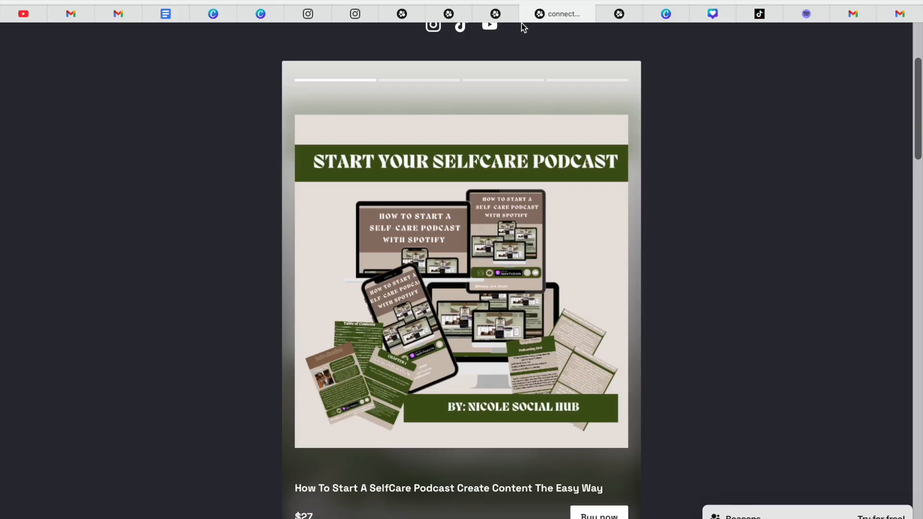
Return to the Beacons editor and review the payment settings for Stripe, PayPal and the invoicing bank account.
{"action": "left_click", "coordinate": [501, 15]}
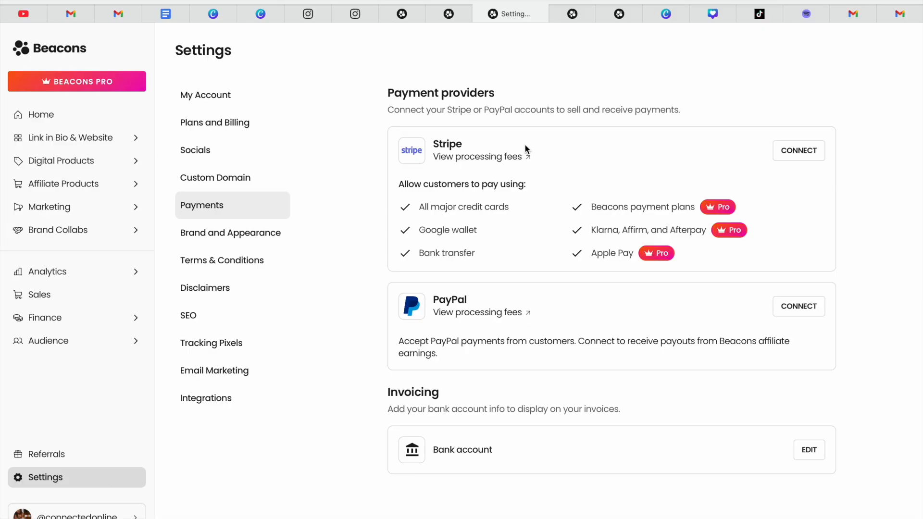
{"action": "left_click_drag", "start_coordinate": [434, 450], "coordinate": [539, 449]}
{"action": "left_click", "coordinate": [540, 449]}
Switch back to the live connectedonline page and view its profile header and ebook product images.
{"action": "left_click", "coordinate": [621, 13]}
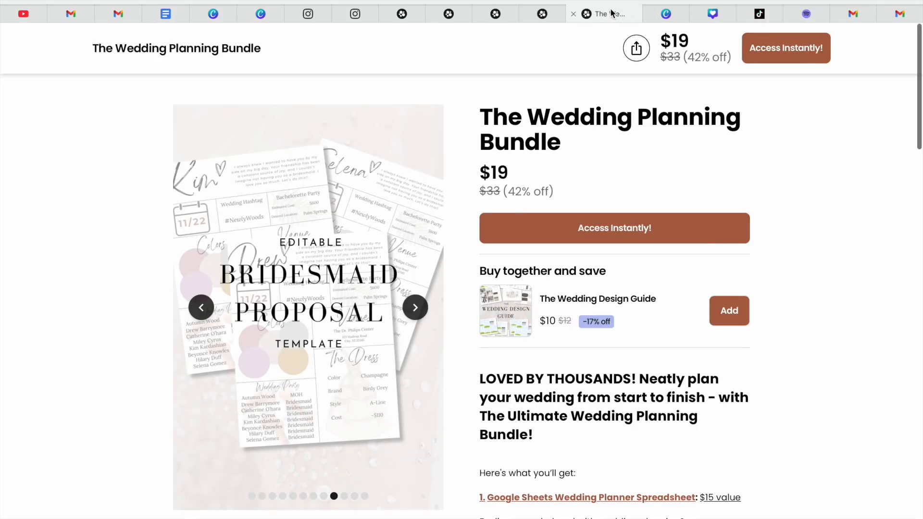
{"action": "left_click", "coordinate": [550, 15]}
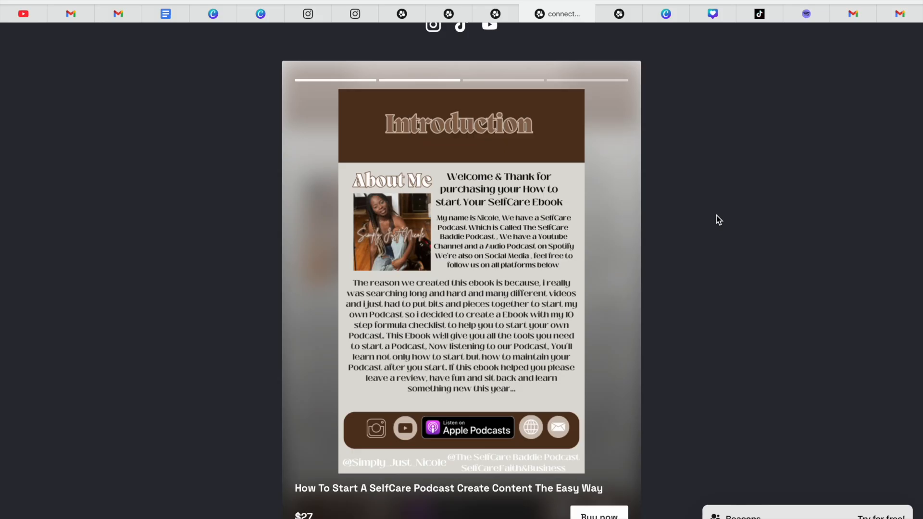
{"action": "scroll", "coordinate": [717, 220], "scroll_direction": "up", "scroll_amount": 3}
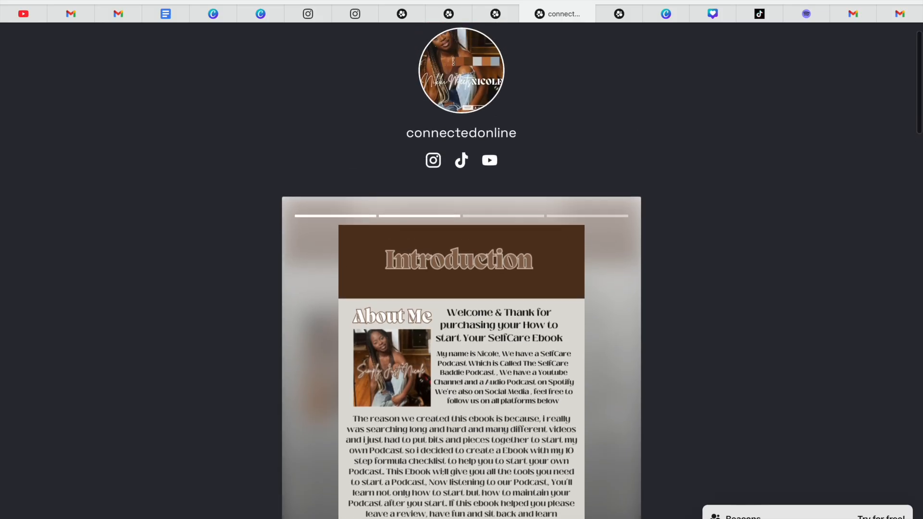